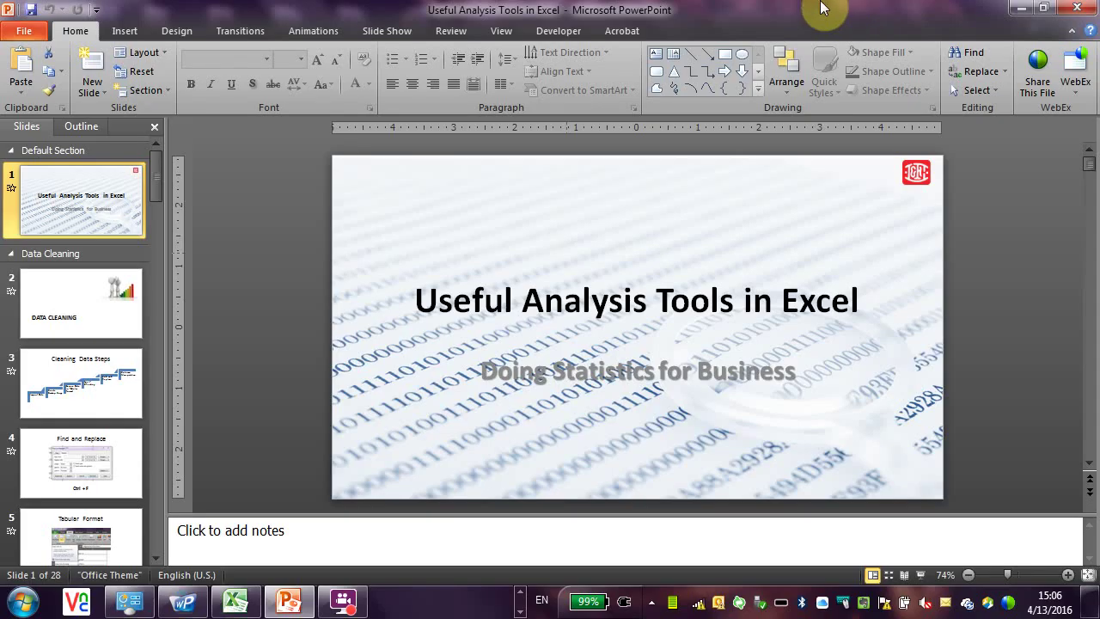
Start the 'Useful Analysis Tools in Excel' presentation as a full-screen slide show from the title slide
click(916, 575)
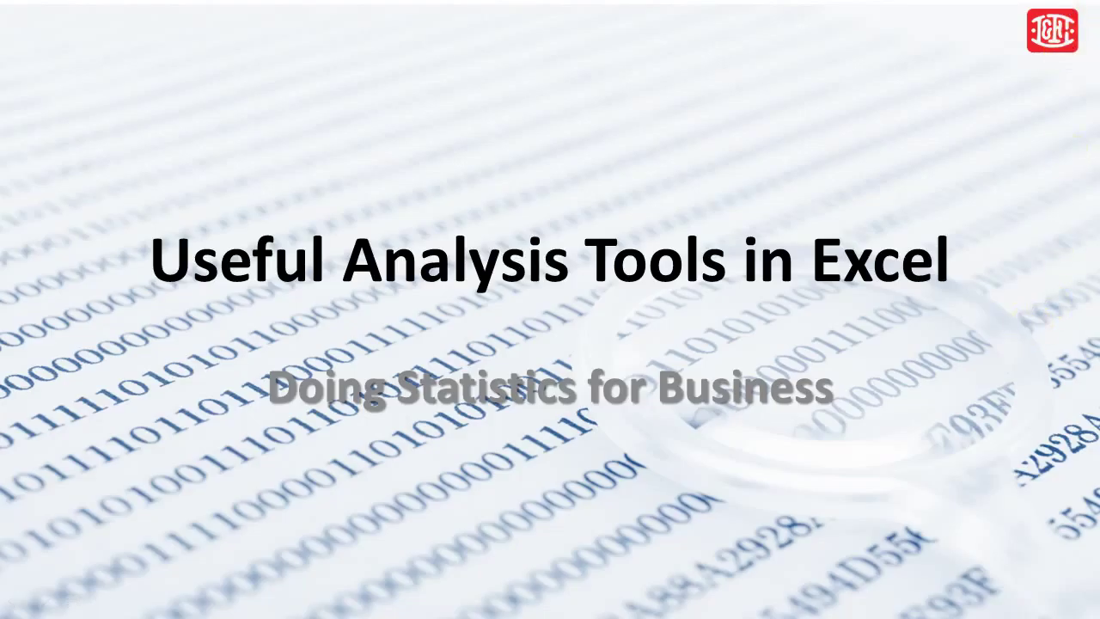
Advance the slide show from the title slide to the DATA CLEANING section slide
click(1048, 608)
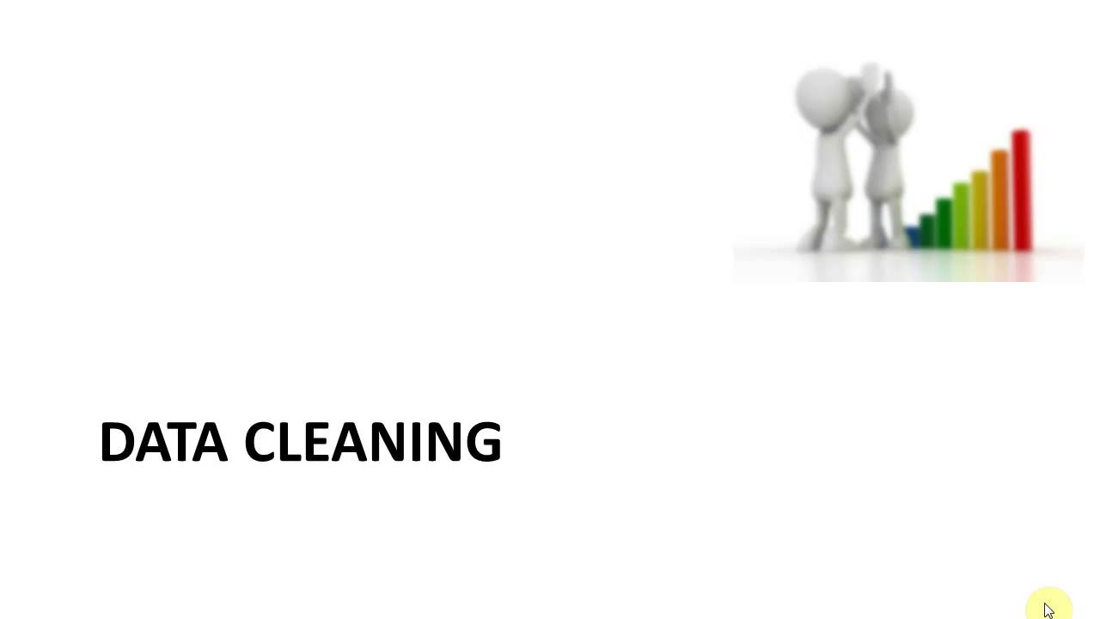
Advance to the Cleaning Data Steps slide, then switch to the StudentData workbook's Name List sheet in Excel
click(1048, 608)
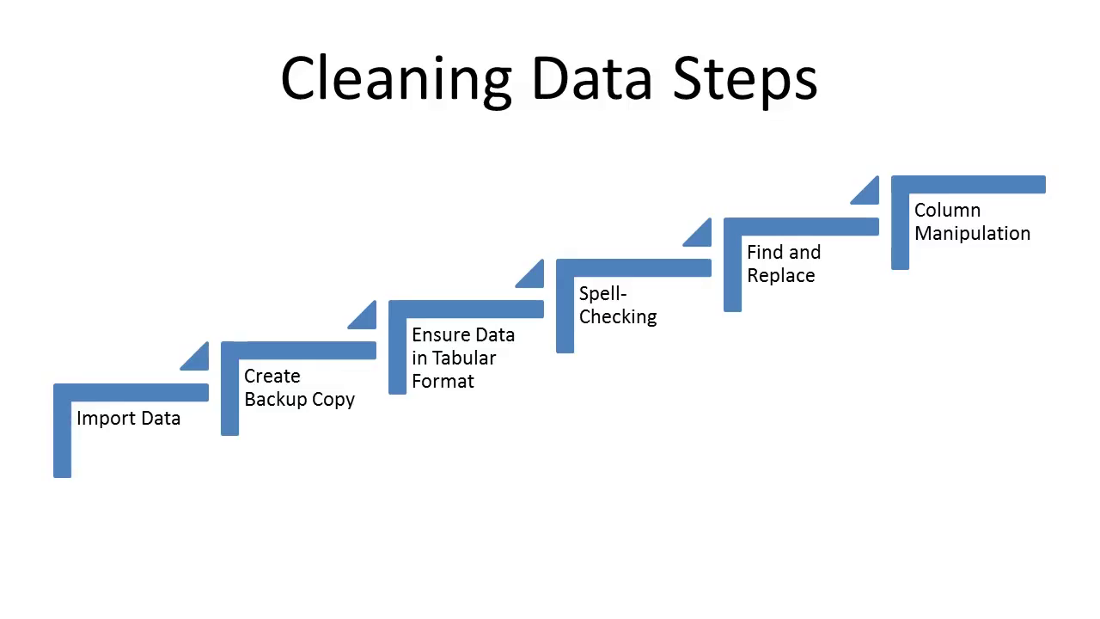
key(alt+Tab)
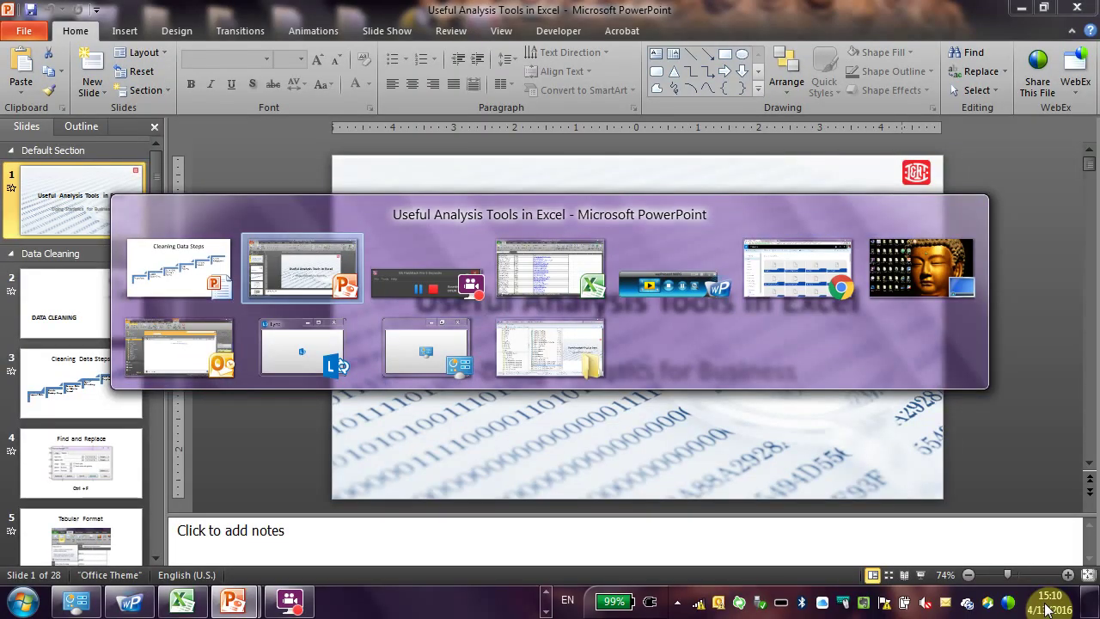
click(550, 268)
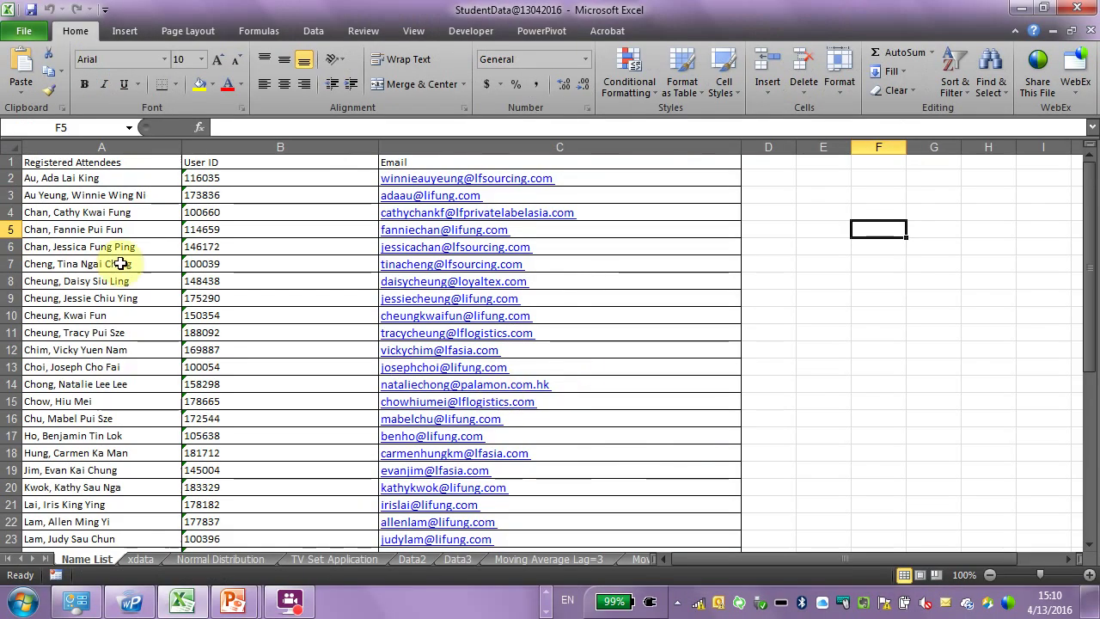
click(320, 195)
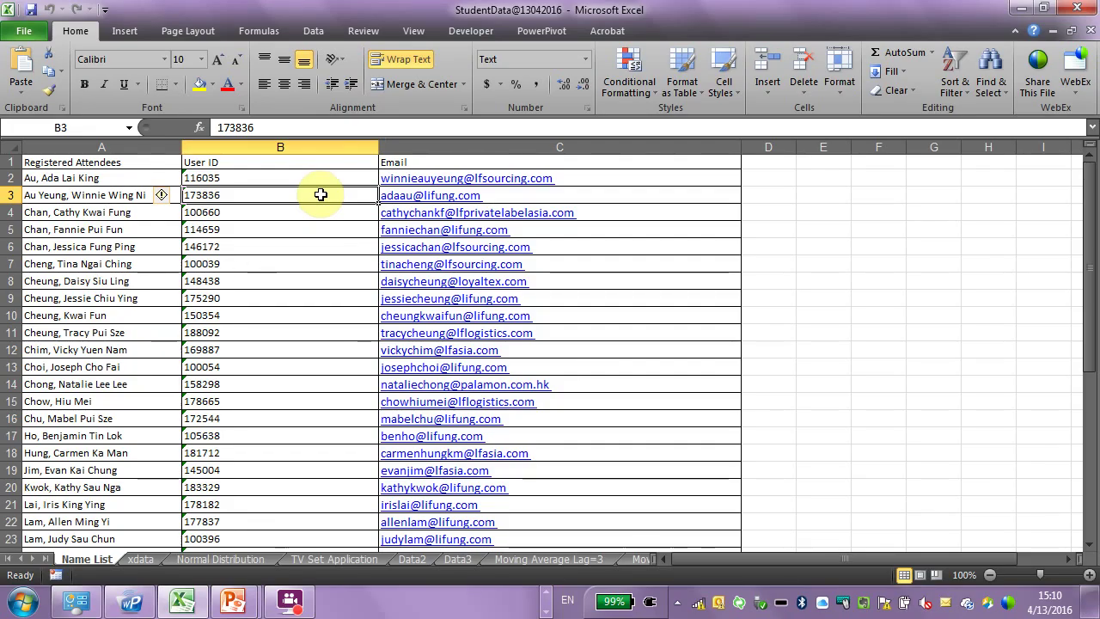
click(314, 277)
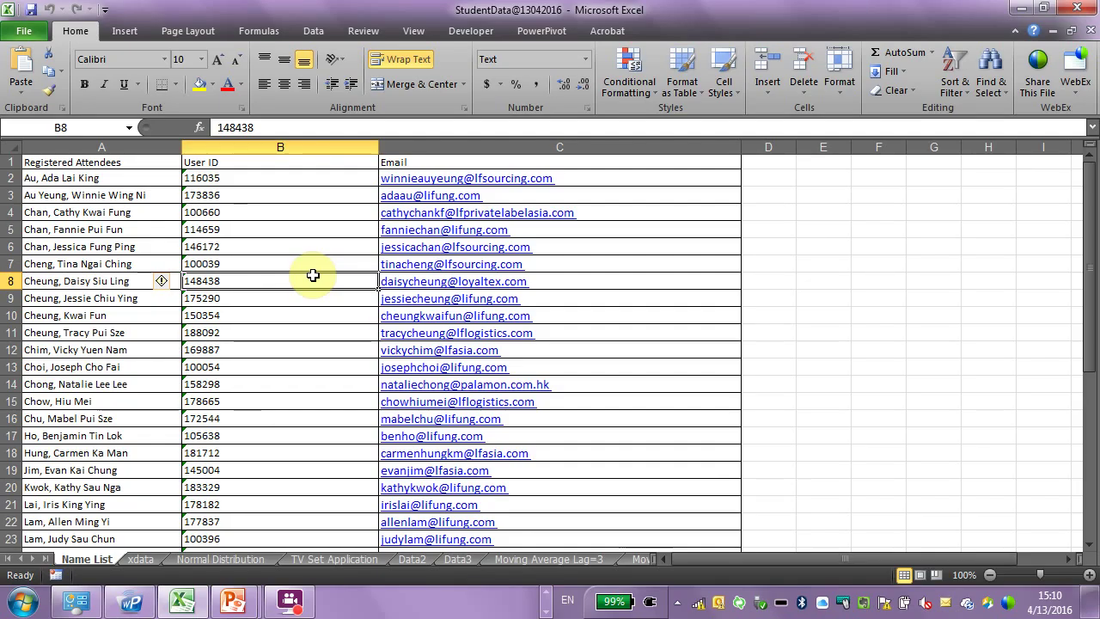
click(255, 227)
click(120, 224)
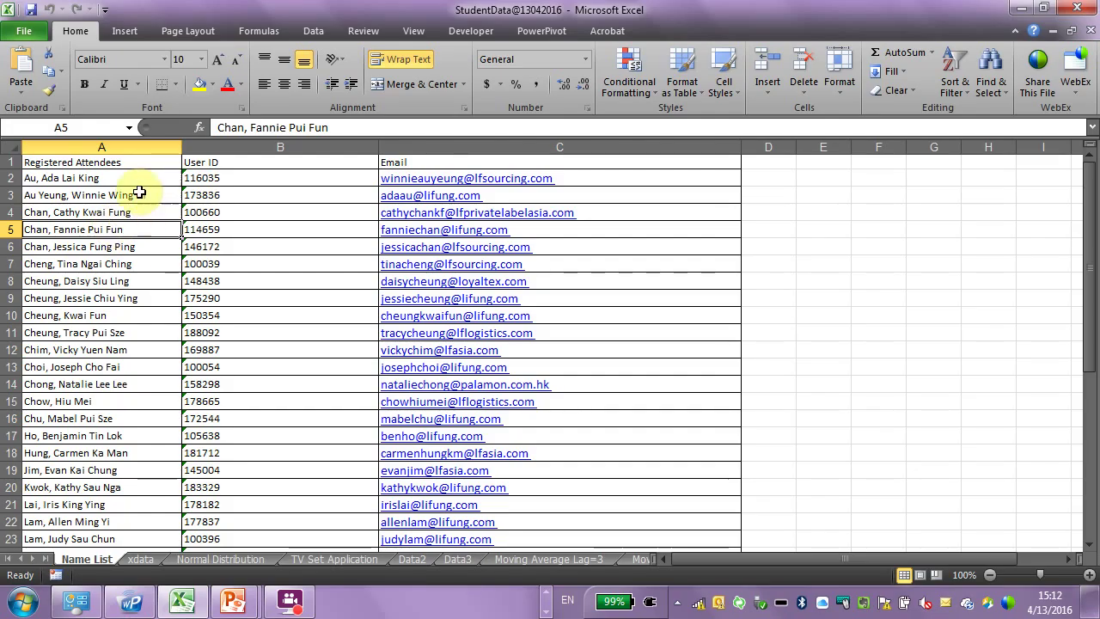
click(117, 162)
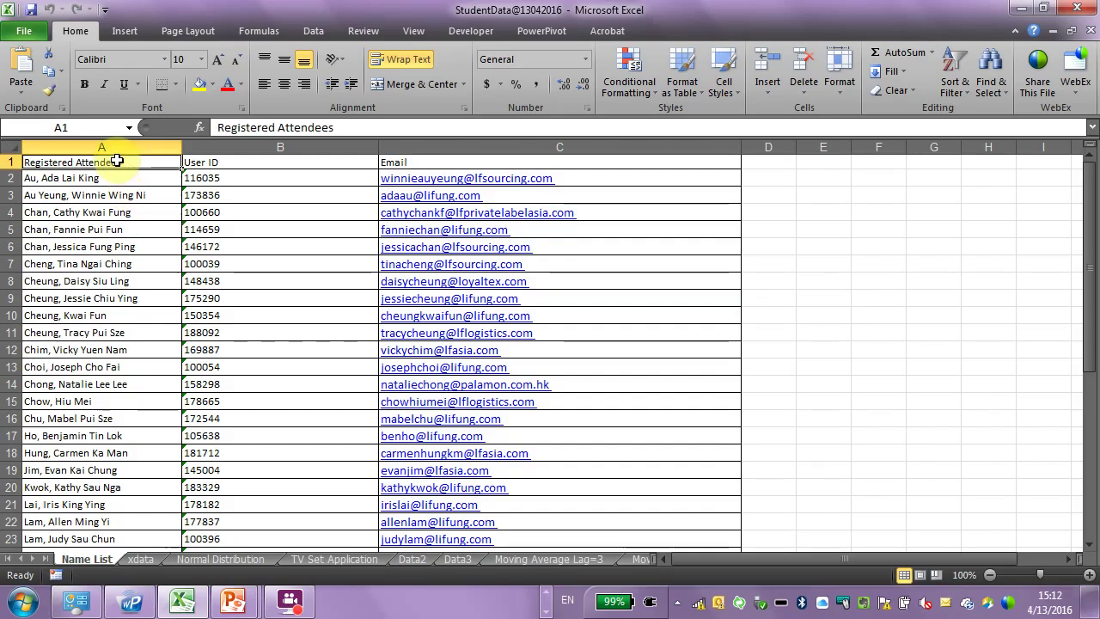
click(109, 246)
click(110, 212)
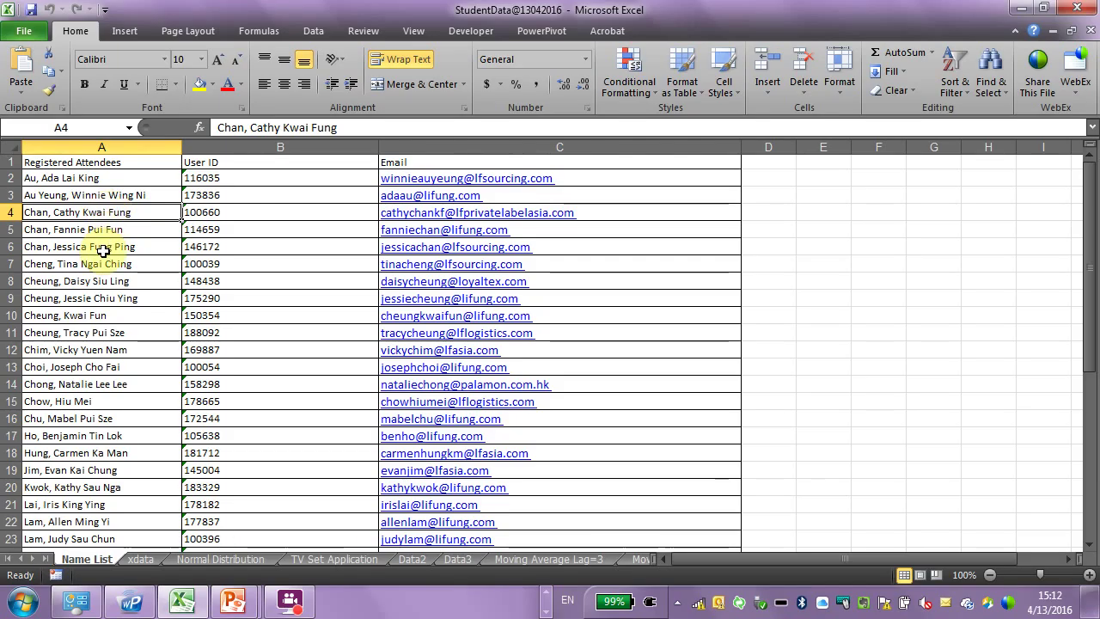
click(124, 30)
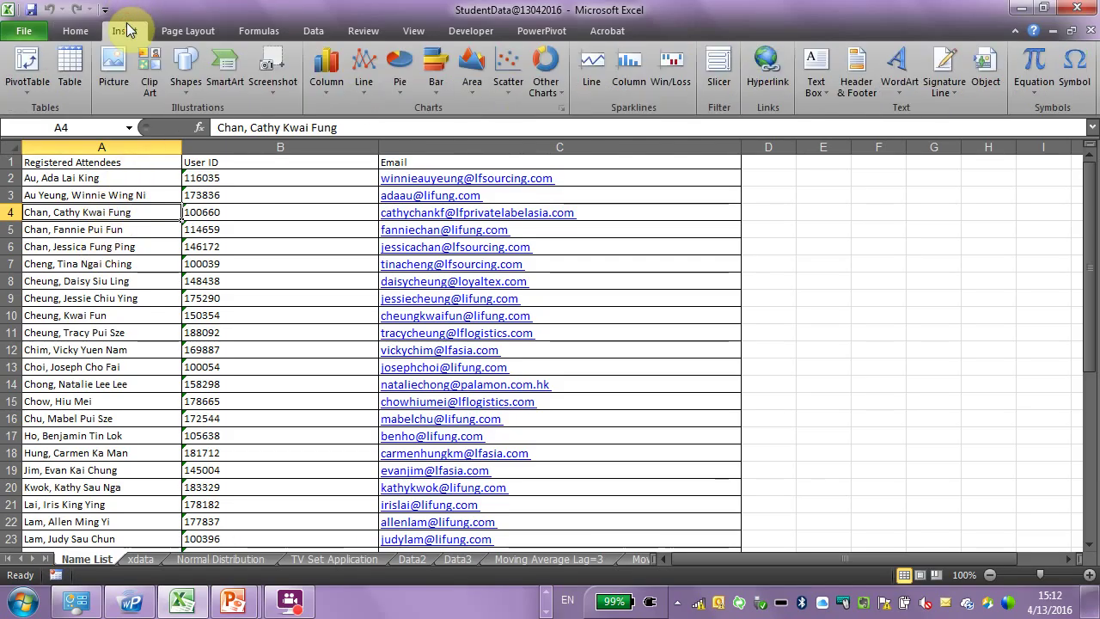
click(75, 69)
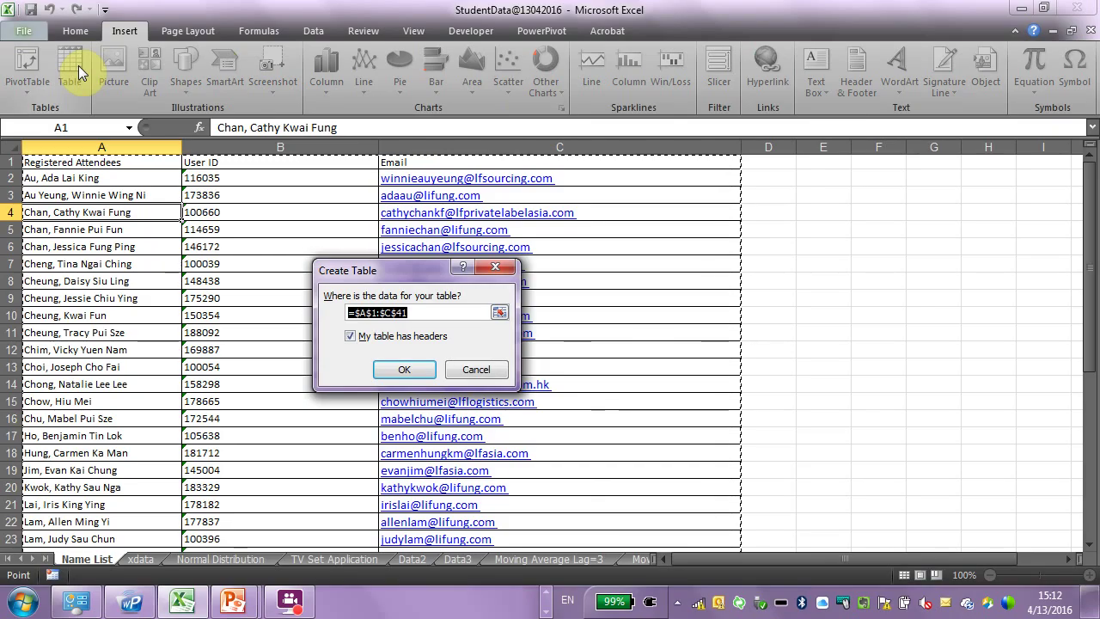
drag(425, 276, 352, 187)
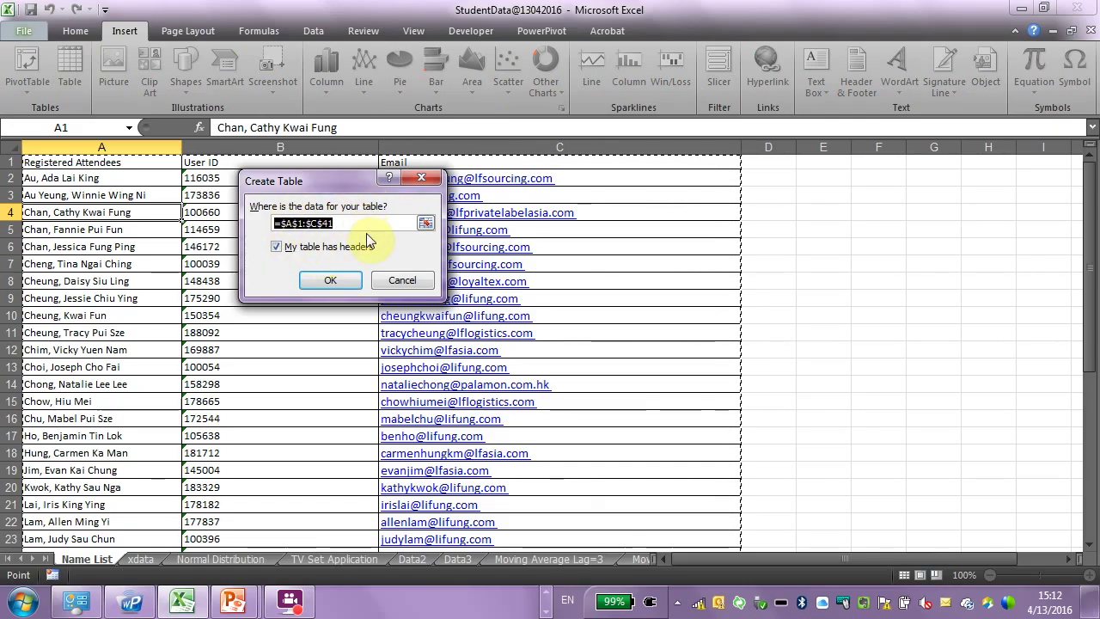
click(337, 280)
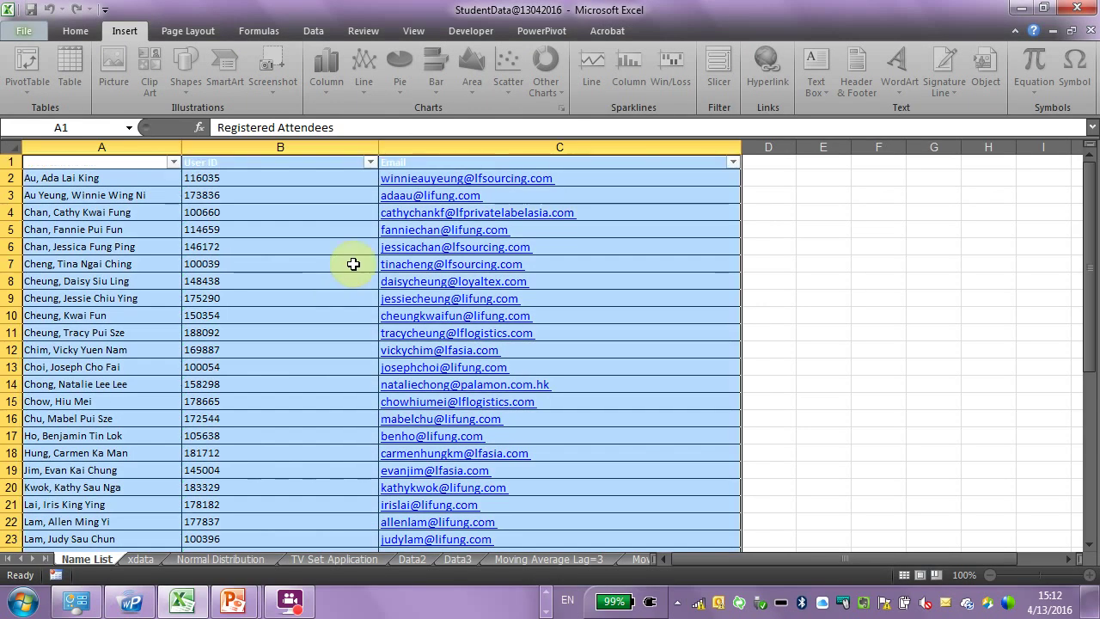
click(287, 230)
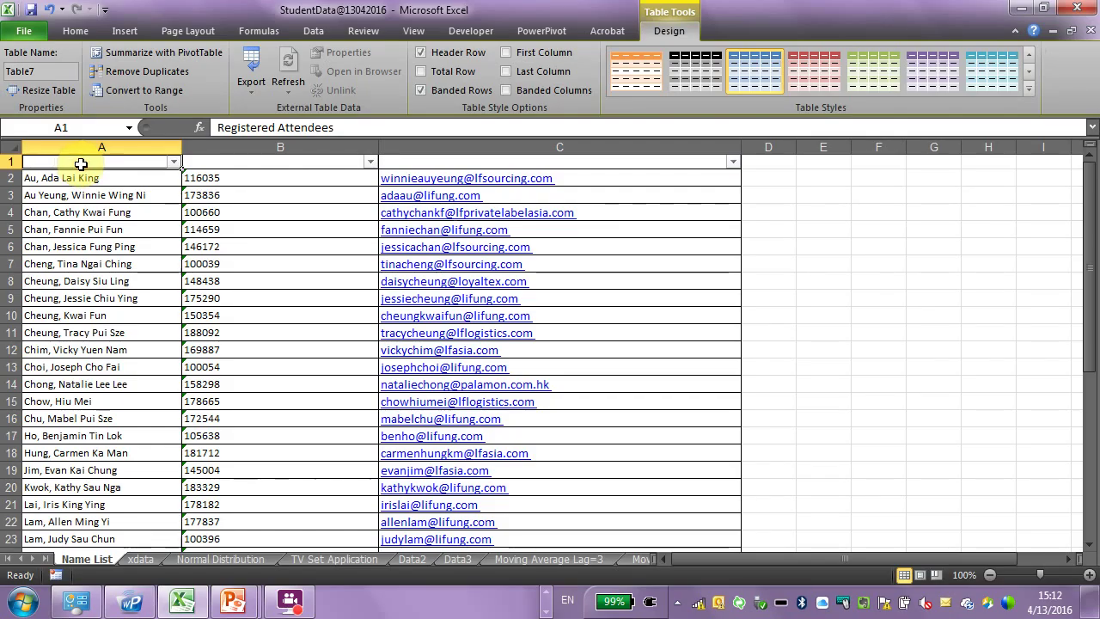
click(804, 78)
click(241, 249)
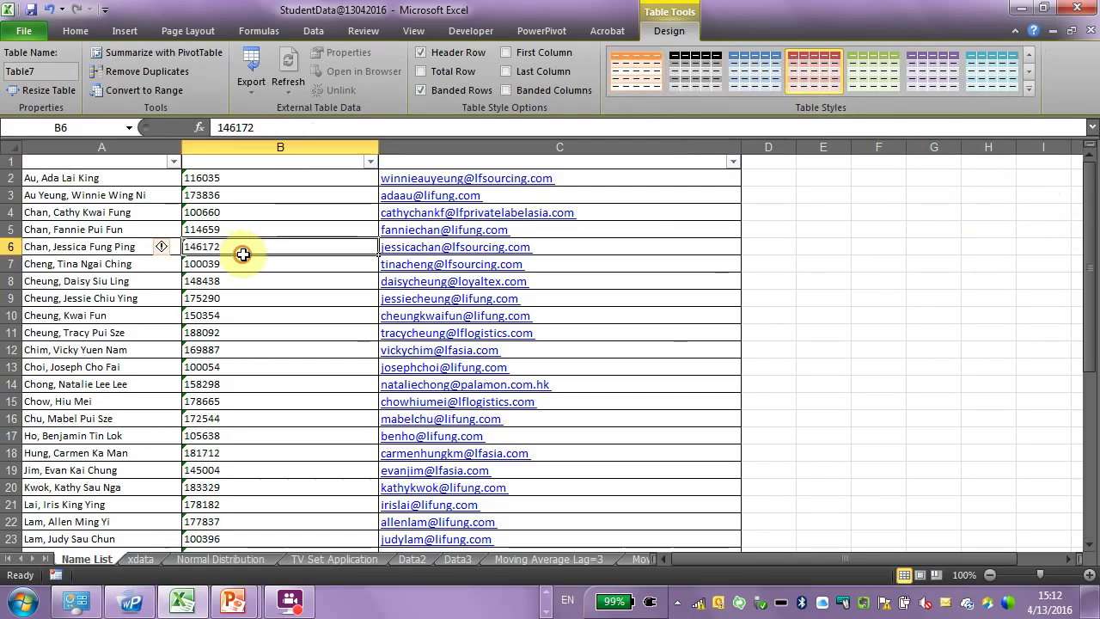
click(771, 69)
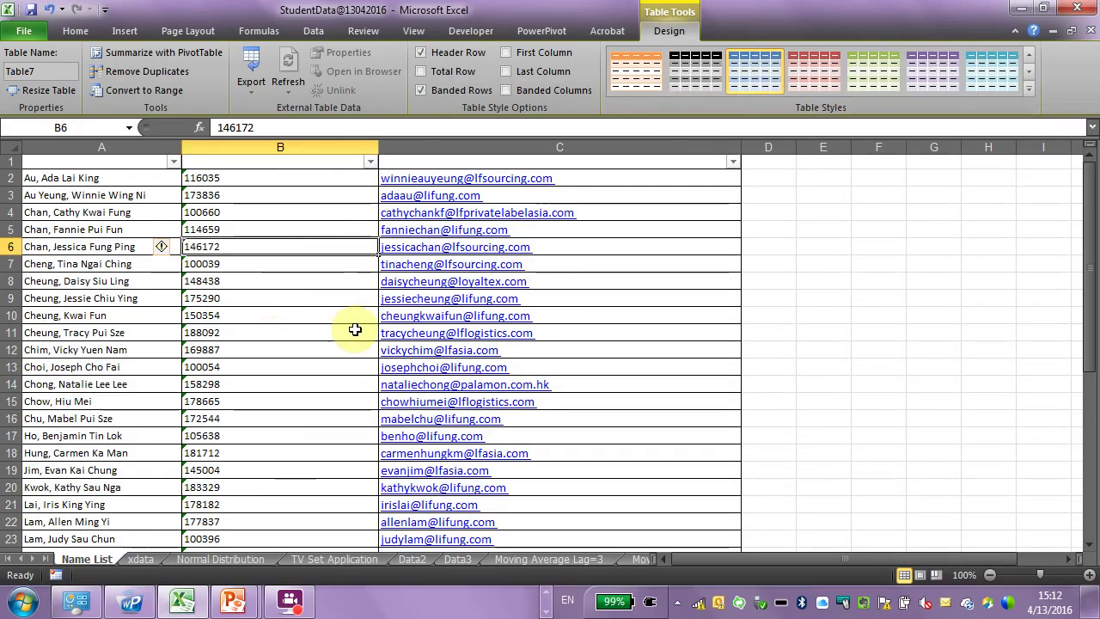
key(ctrl+Home)
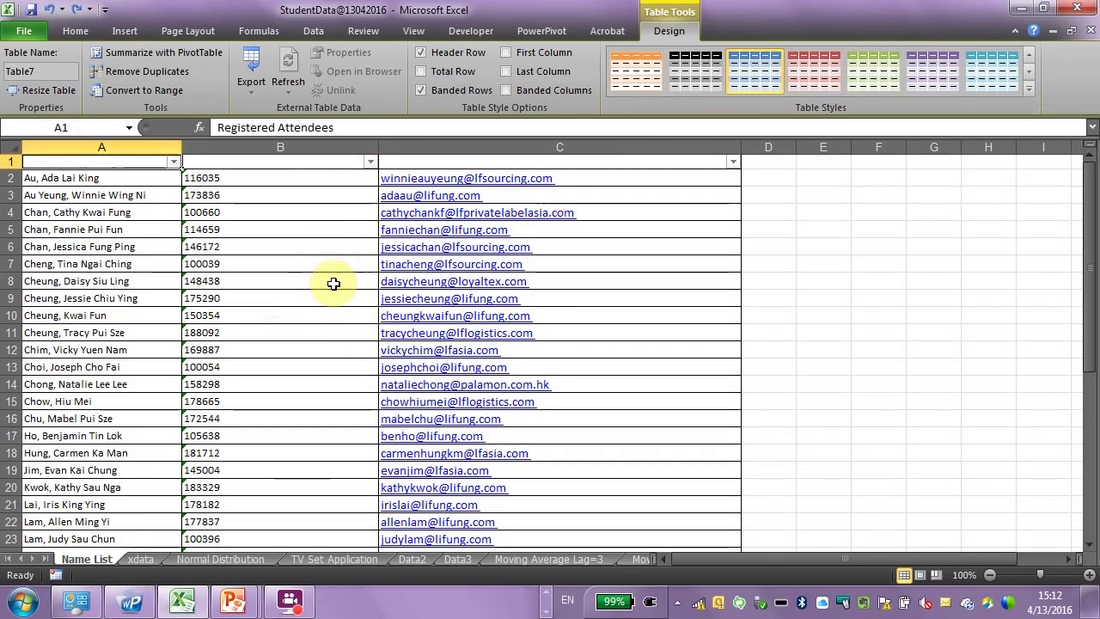
key(ctrl+z)
key(ctrl+z)
key(ctrl+z)
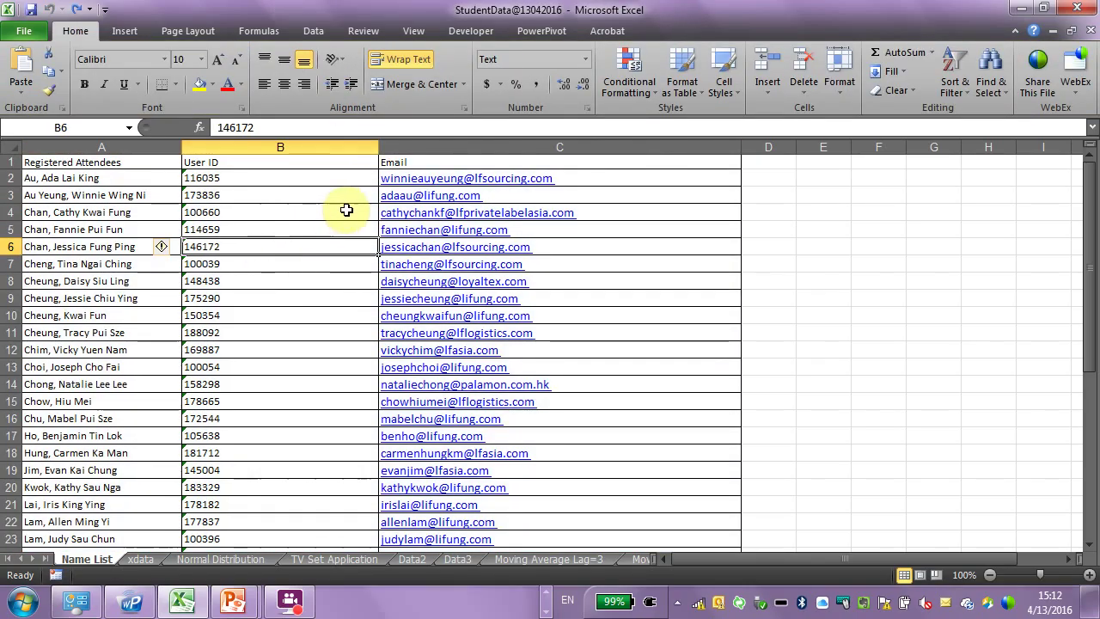
click(279, 212)
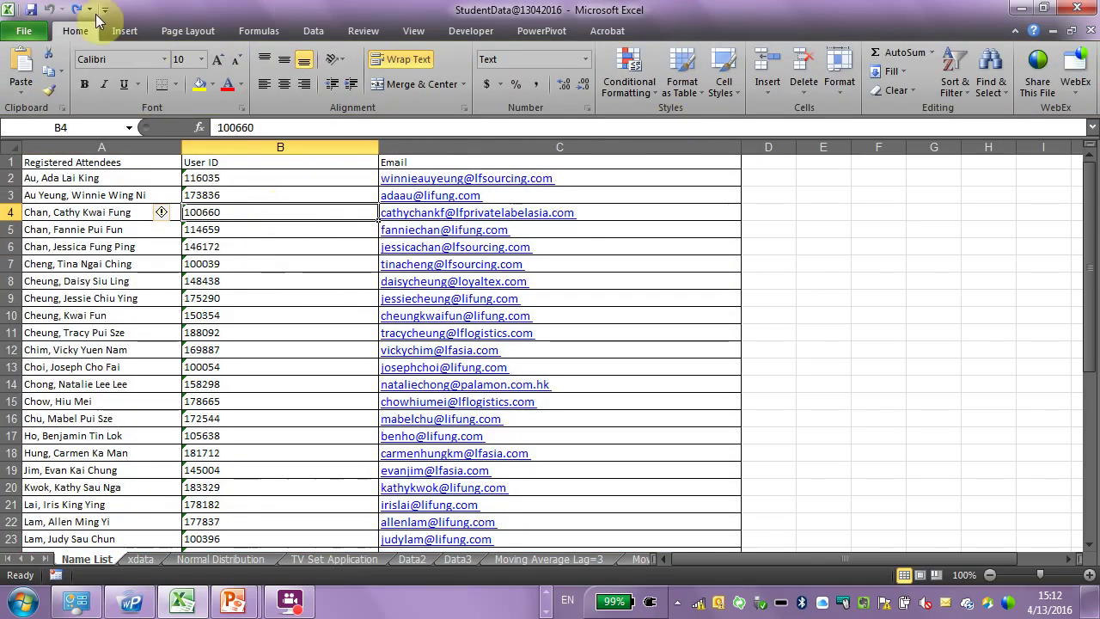
Convert the attendee data in A1:C41 into an Excel table
click(125, 31)
click(72, 69)
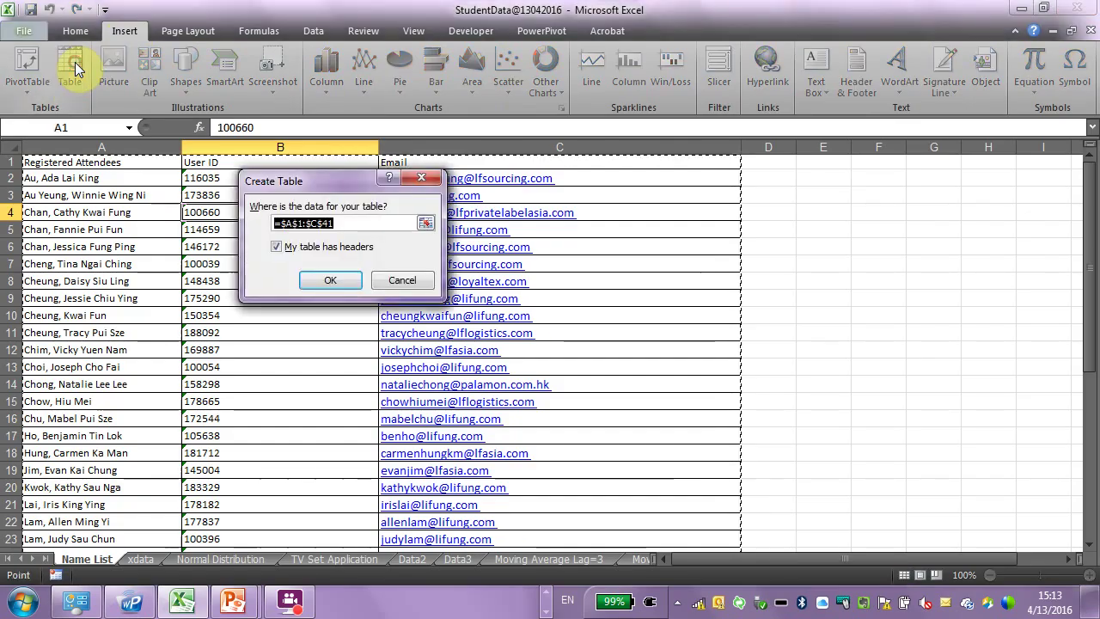
click(330, 280)
click(300, 268)
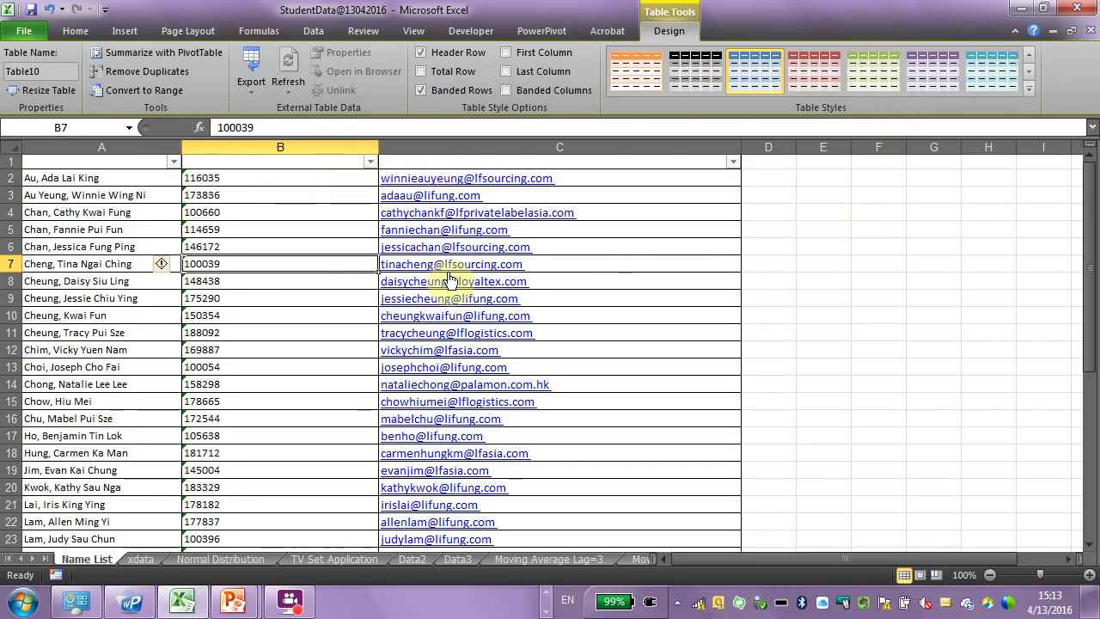
Give the whole table range No Fill and a dark font colour, then return to A1
key(ctrl+a)
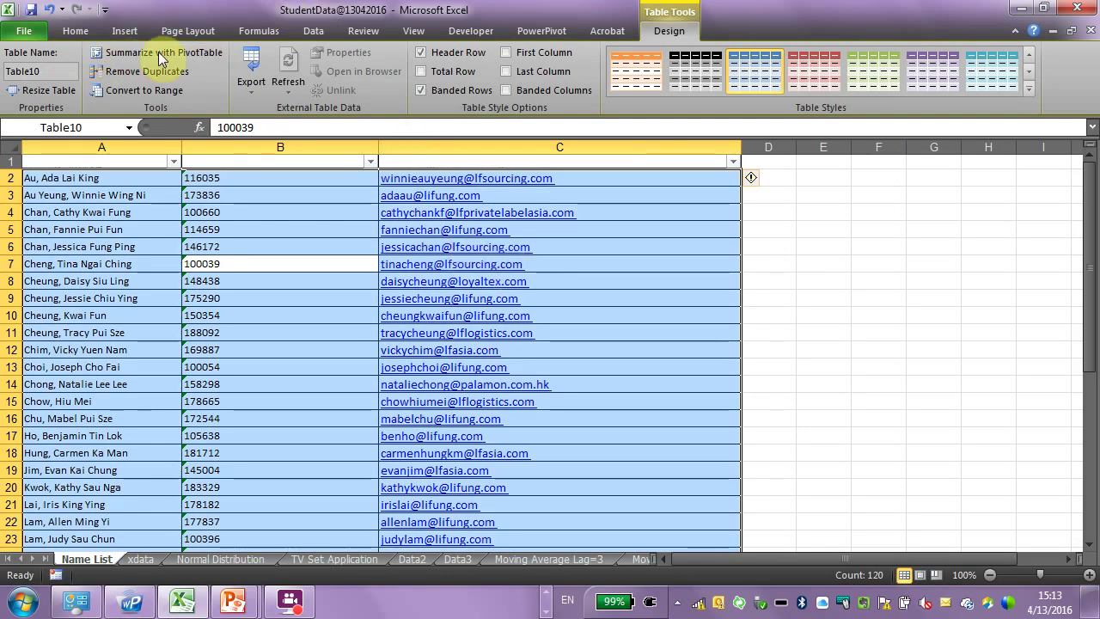
click(75, 31)
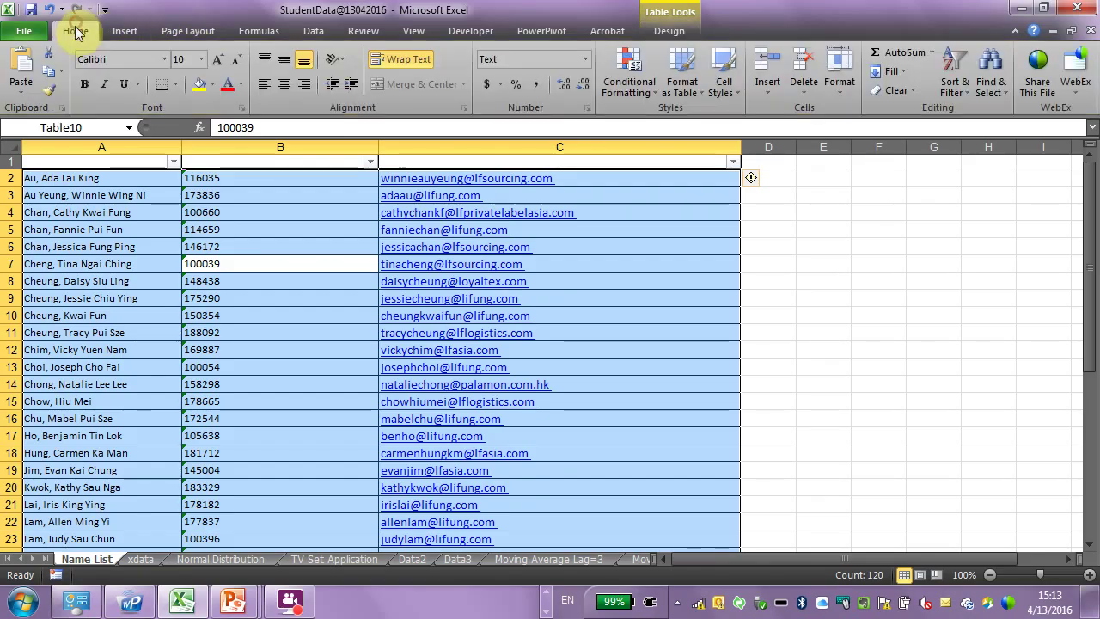
click(211, 84)
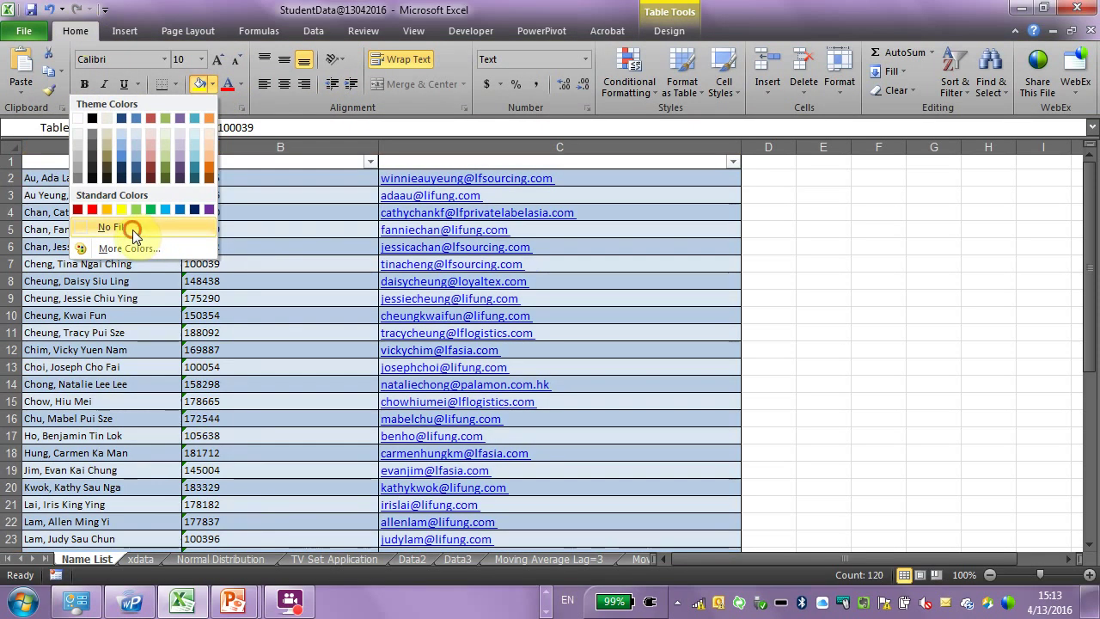
click(135, 231)
click(242, 85)
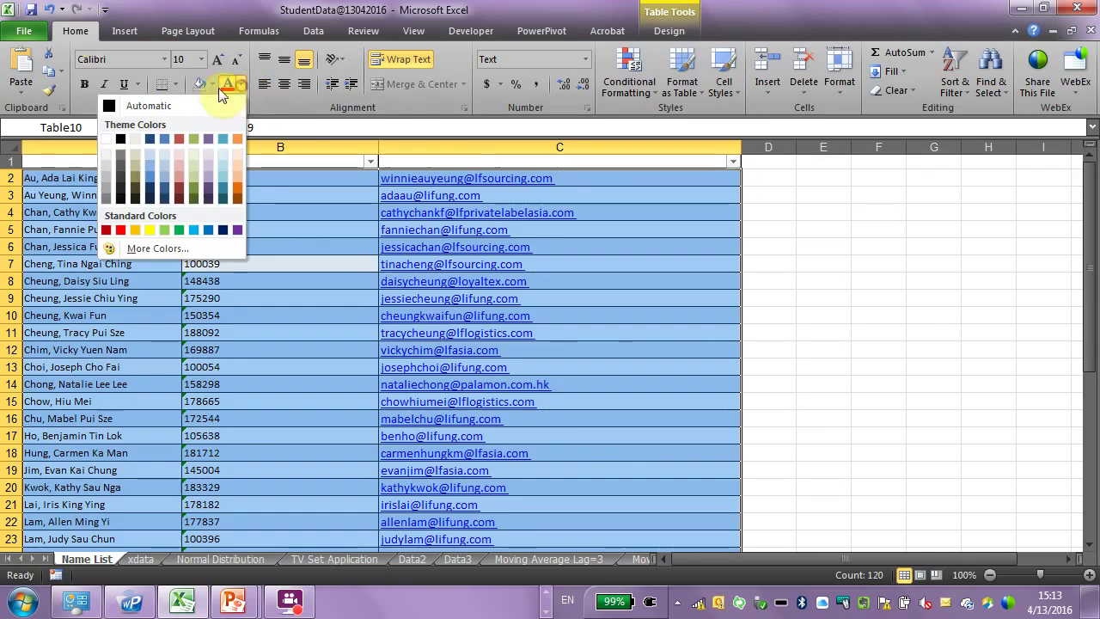
click(118, 138)
click(333, 211)
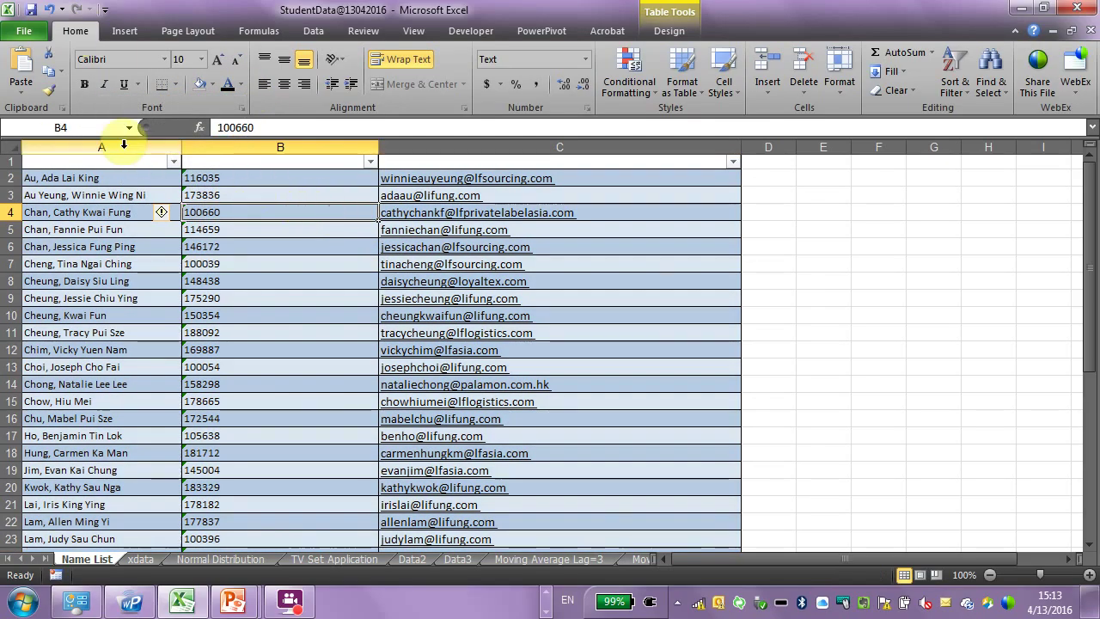
click(127, 161)
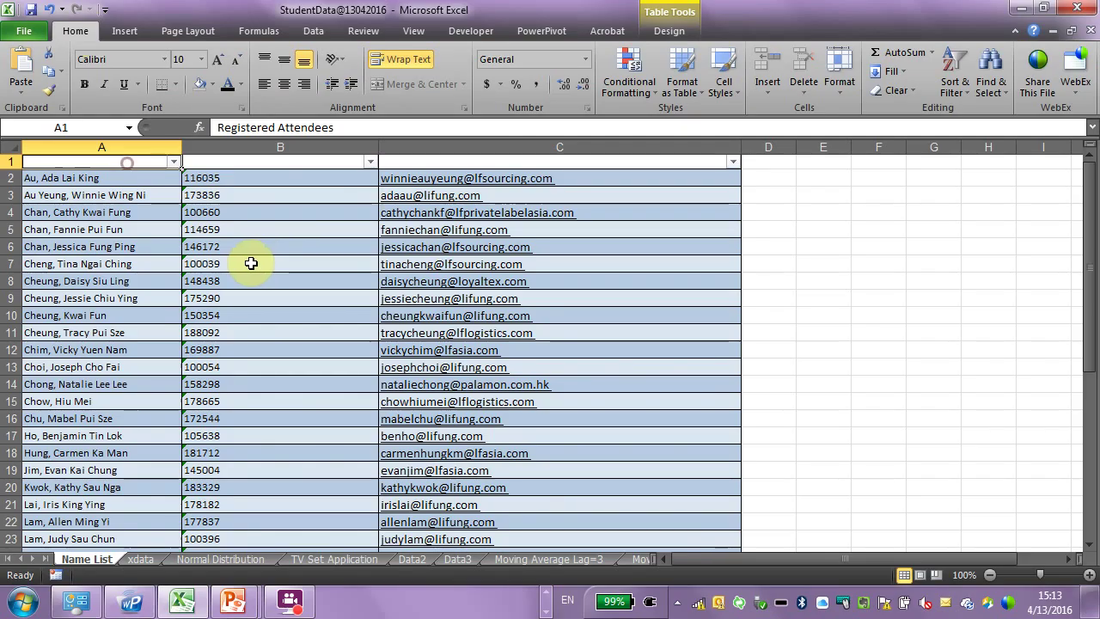
click(175, 162)
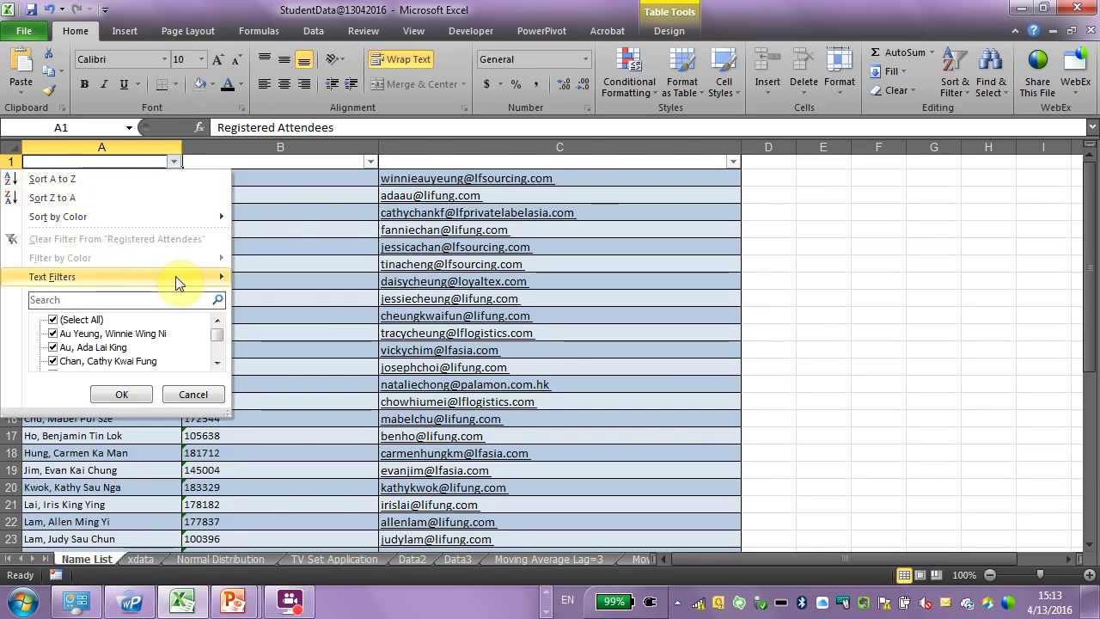
mouse_move(178, 283)
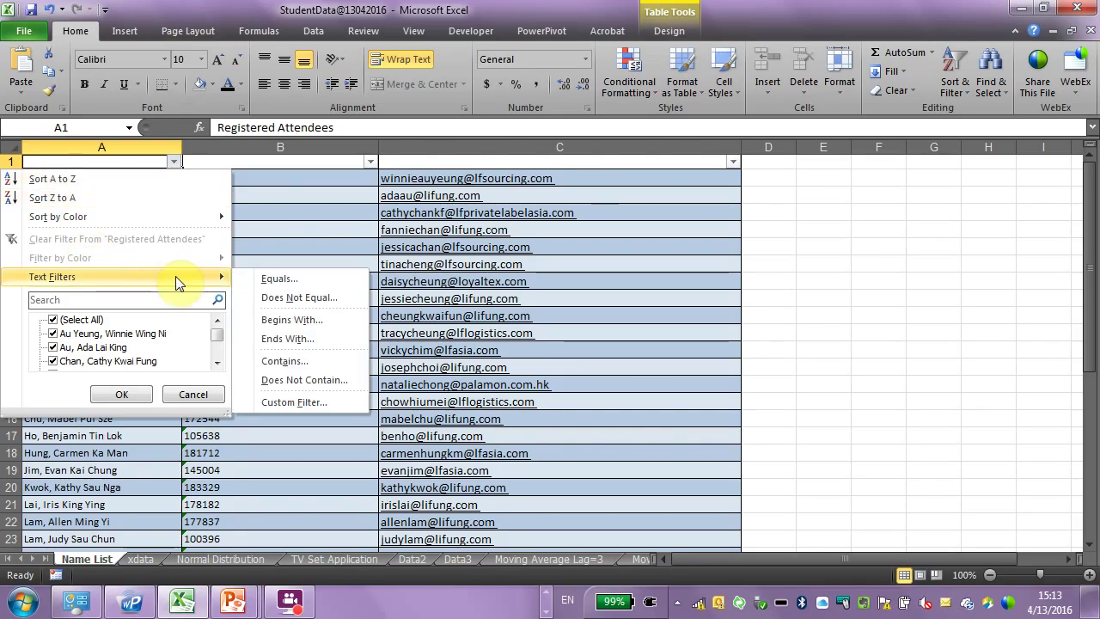
click(95, 302)
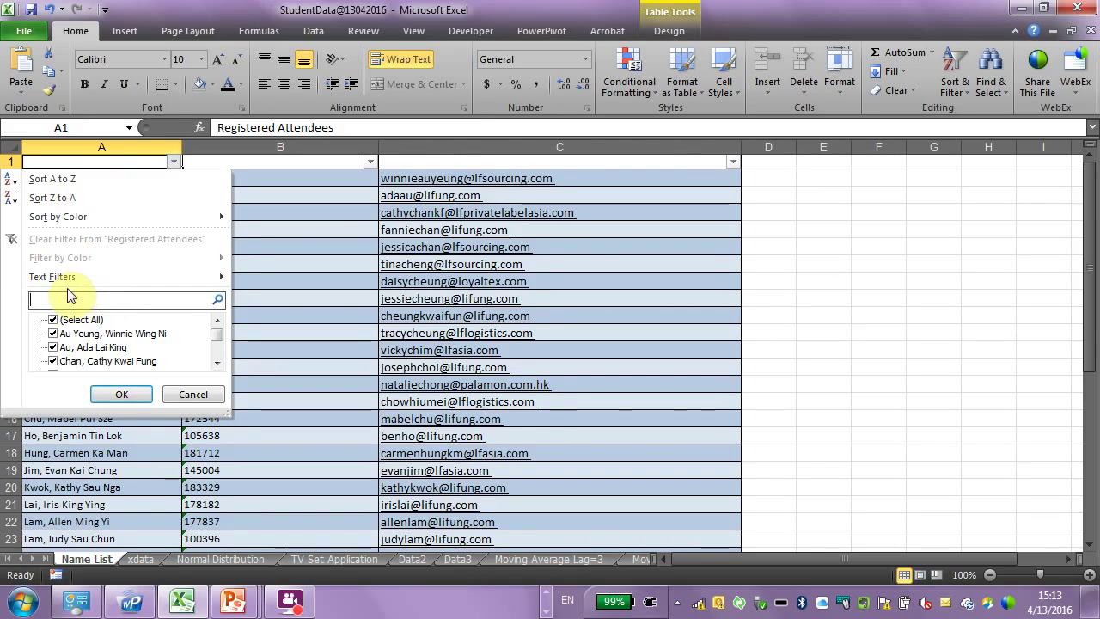
click(68, 300)
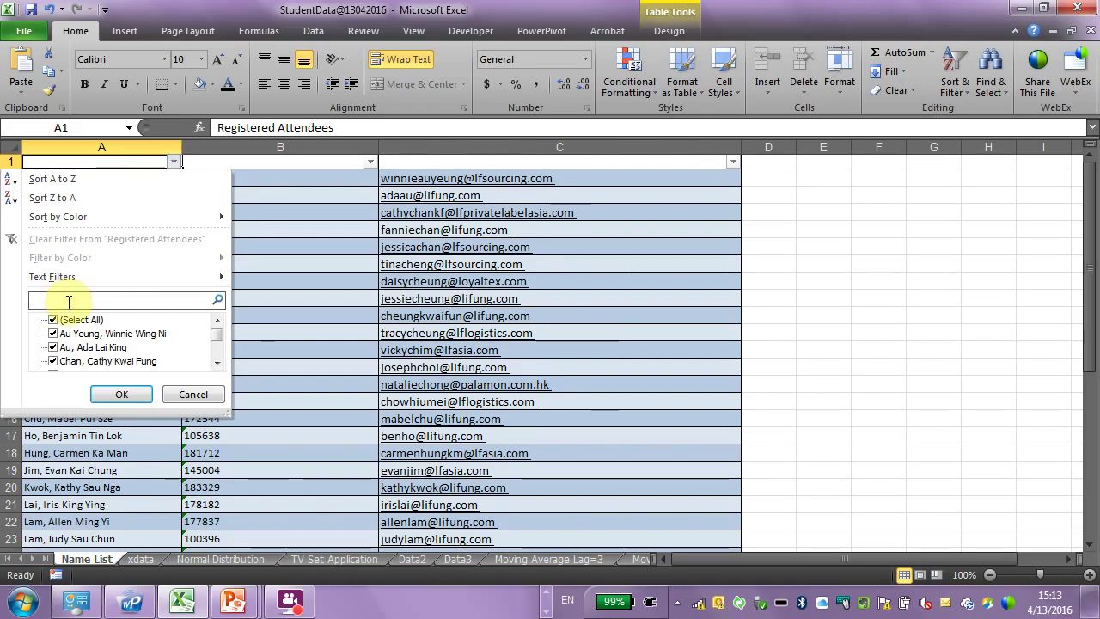
text(Au)
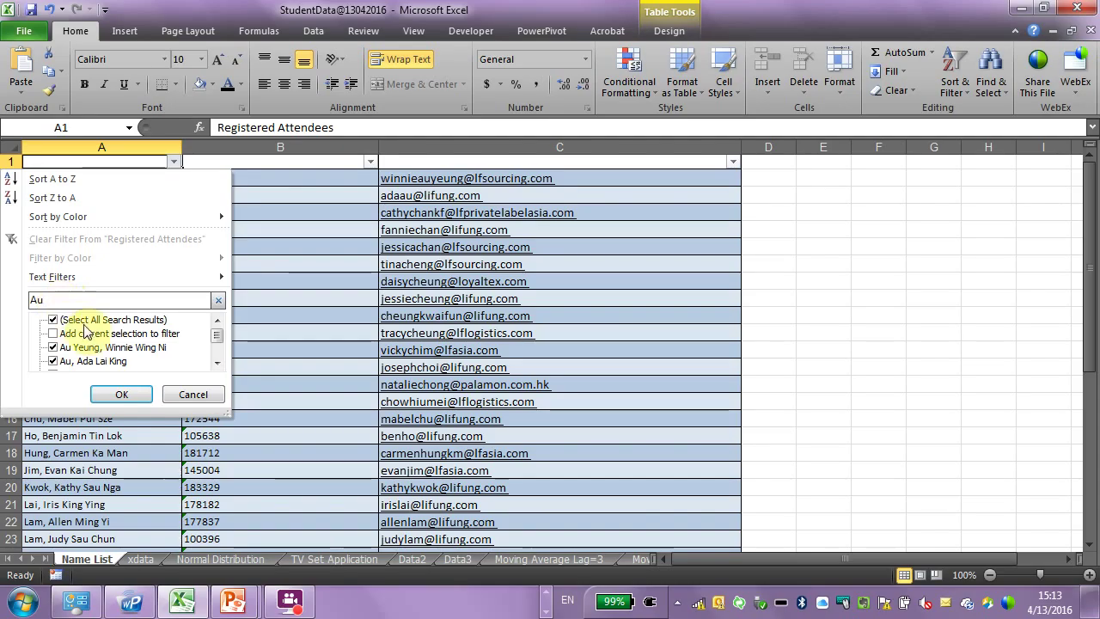
click(121, 395)
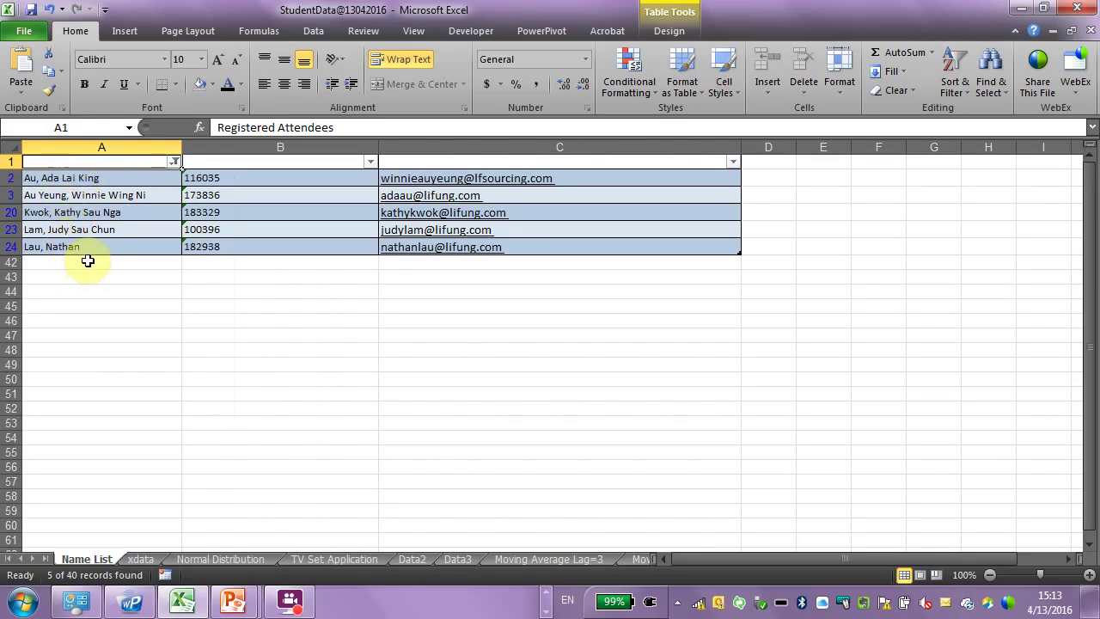
click(171, 162)
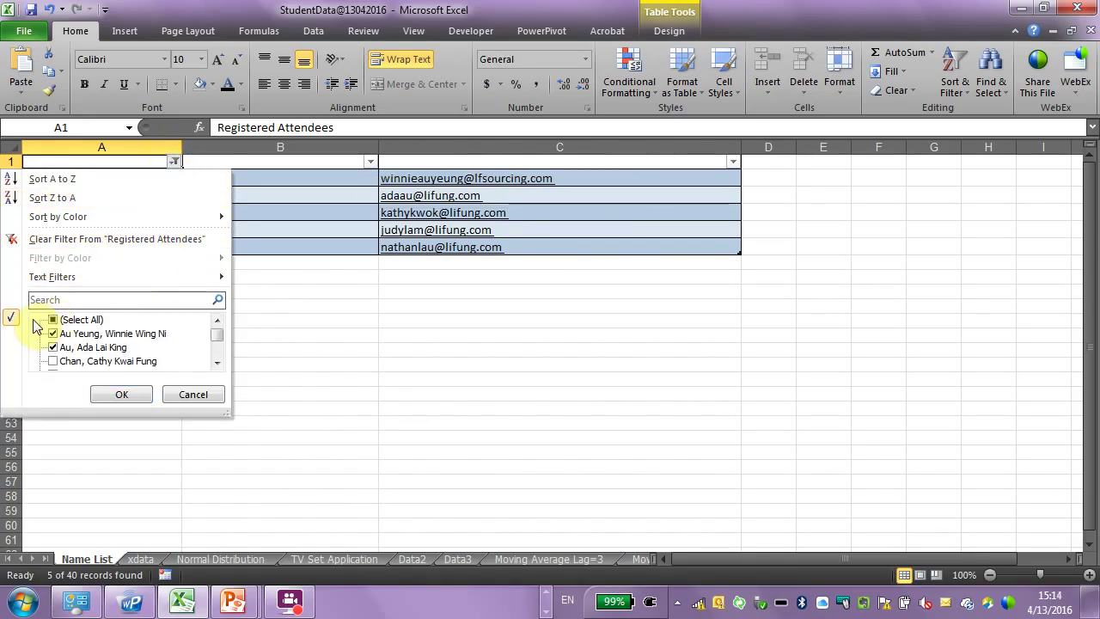
click(13, 243)
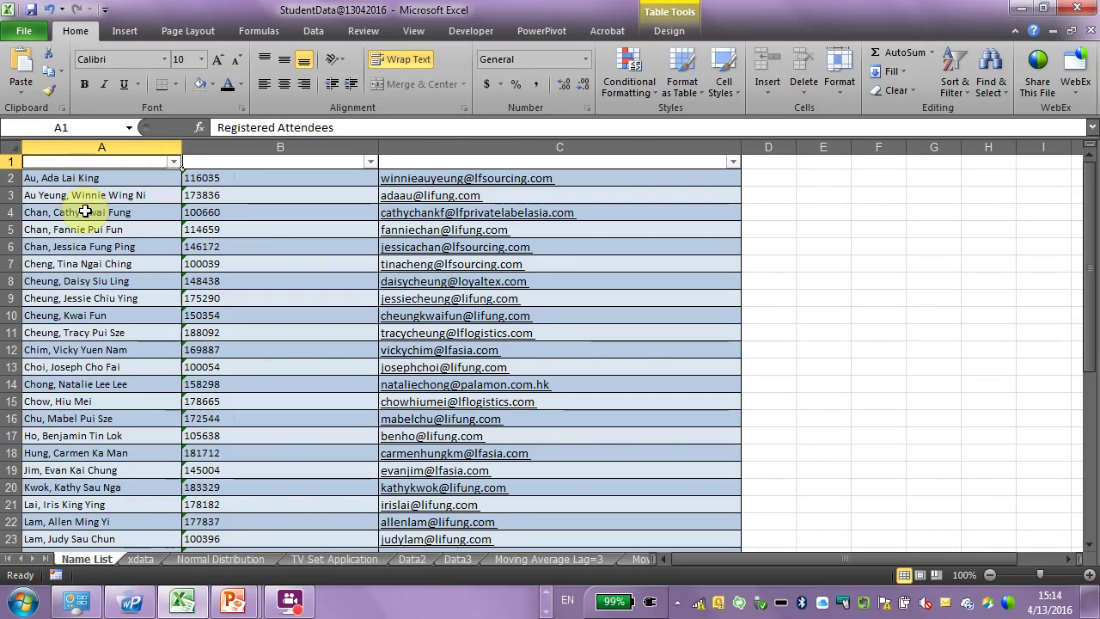
click(85, 211)
click(140, 227)
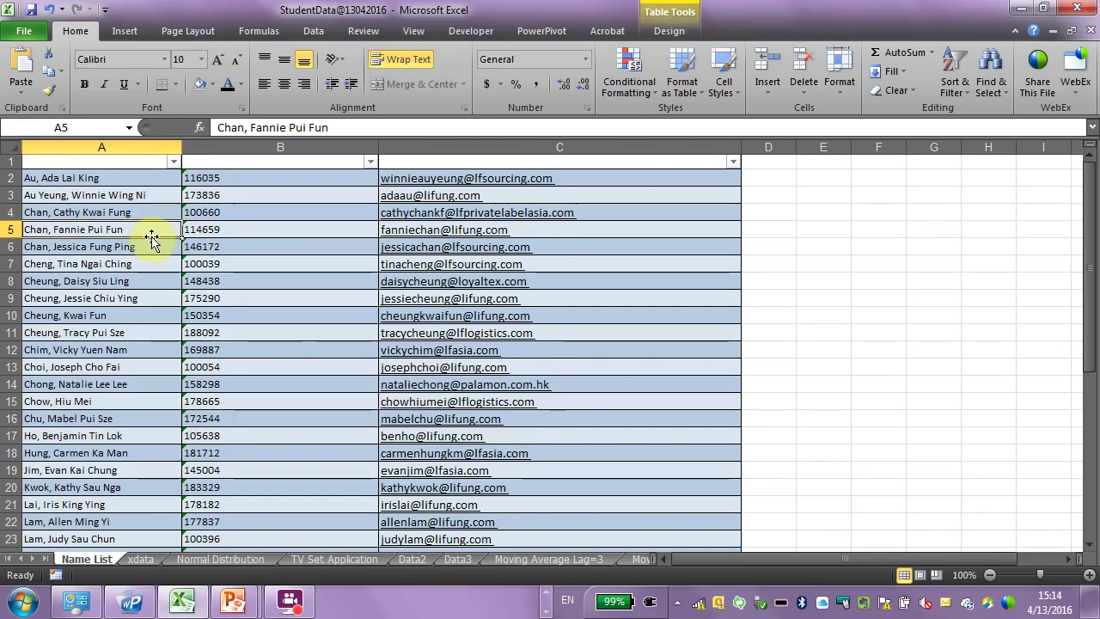
Insert an empty column before User ID, creating Column1 in column B
click(232, 146)
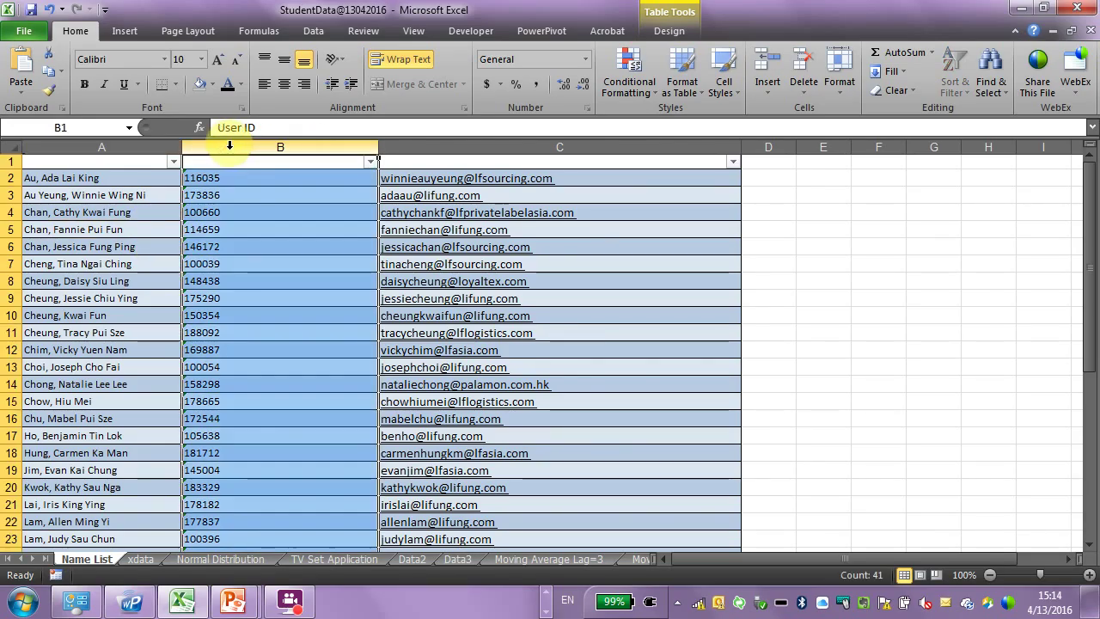
right_click(232, 148)
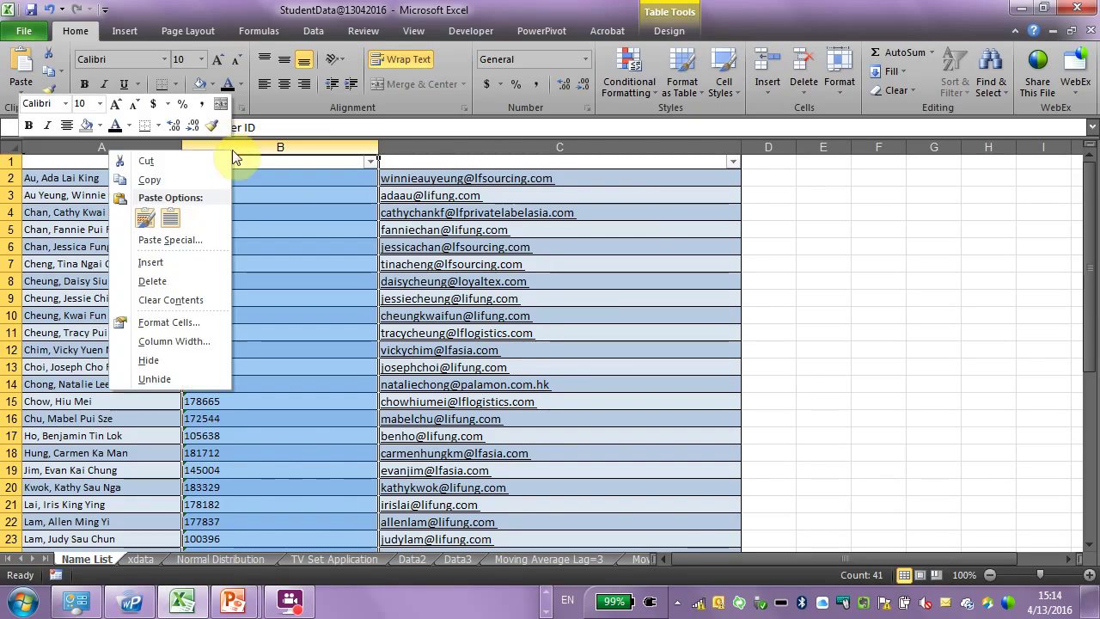
click(150, 262)
click(259, 224)
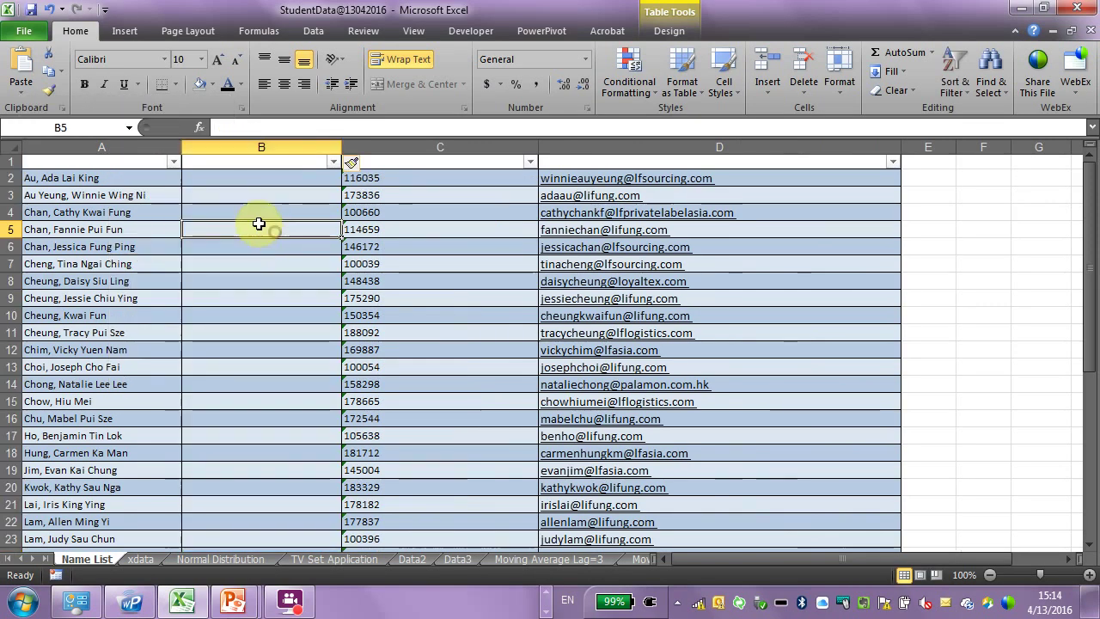
click(238, 179)
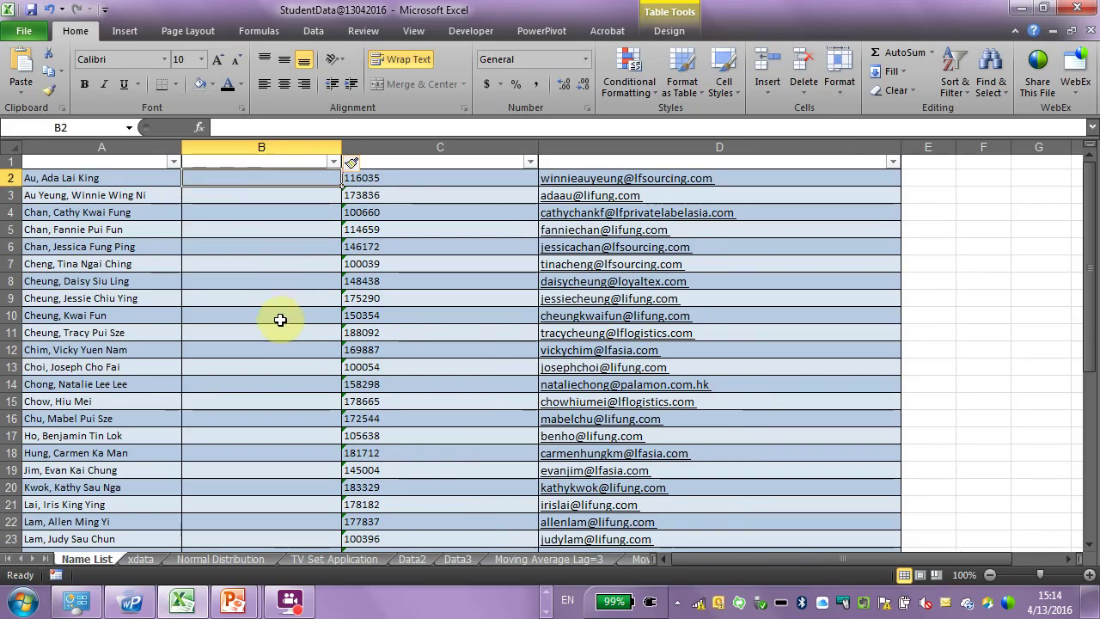
Select the 40 attendee names from A2 down to A41
click(100, 179)
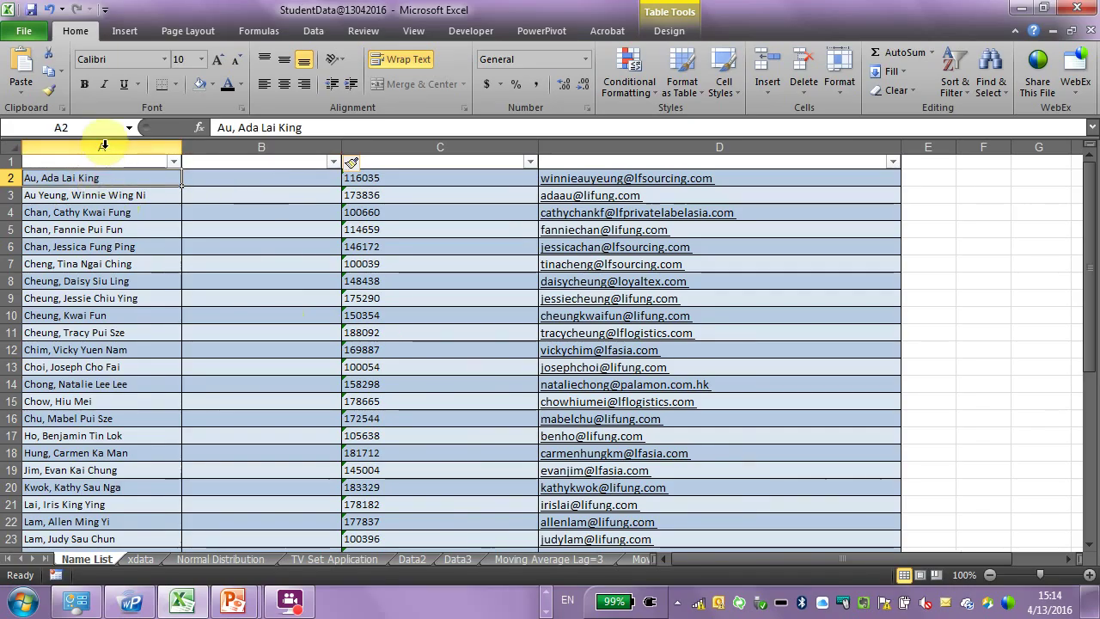
click(112, 147)
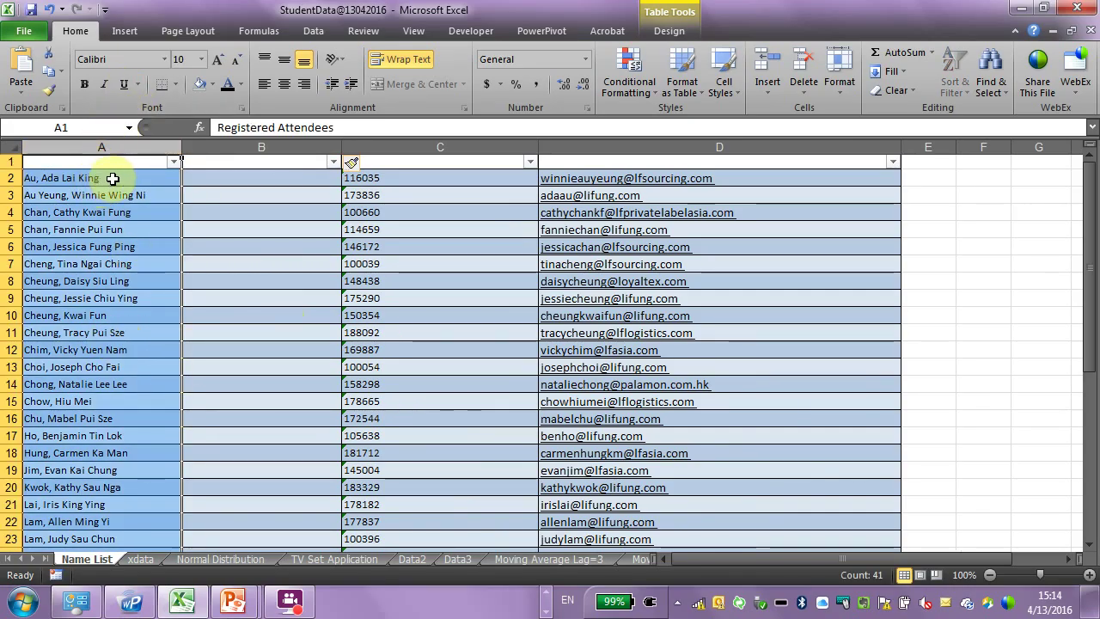
click(114, 178)
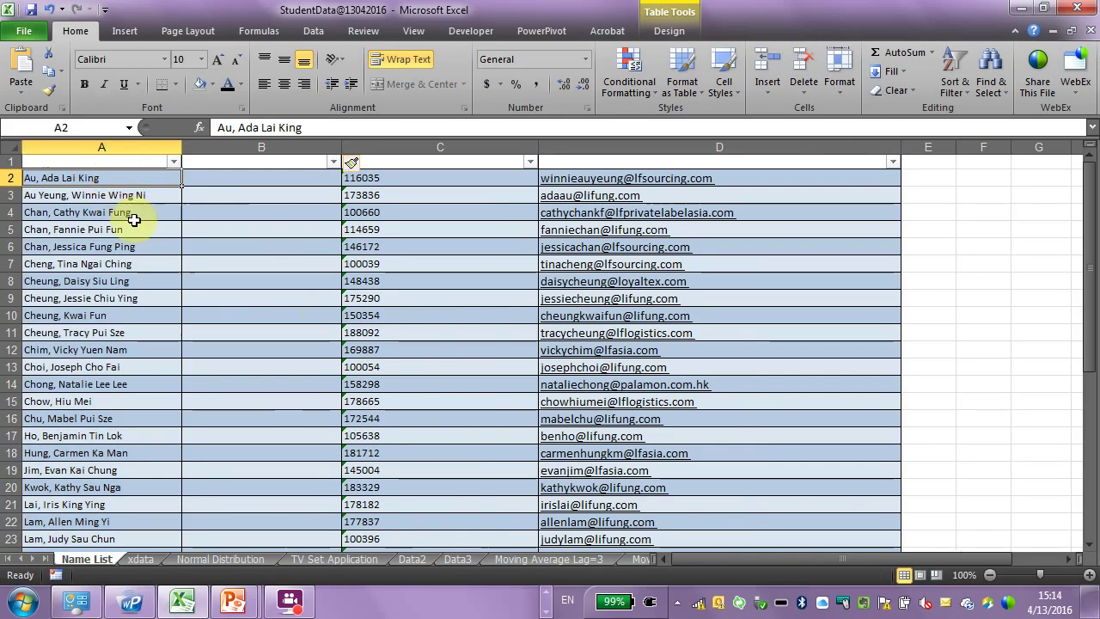
key(ctrl+shift+Down)
scroll(282, 461, up, 6)
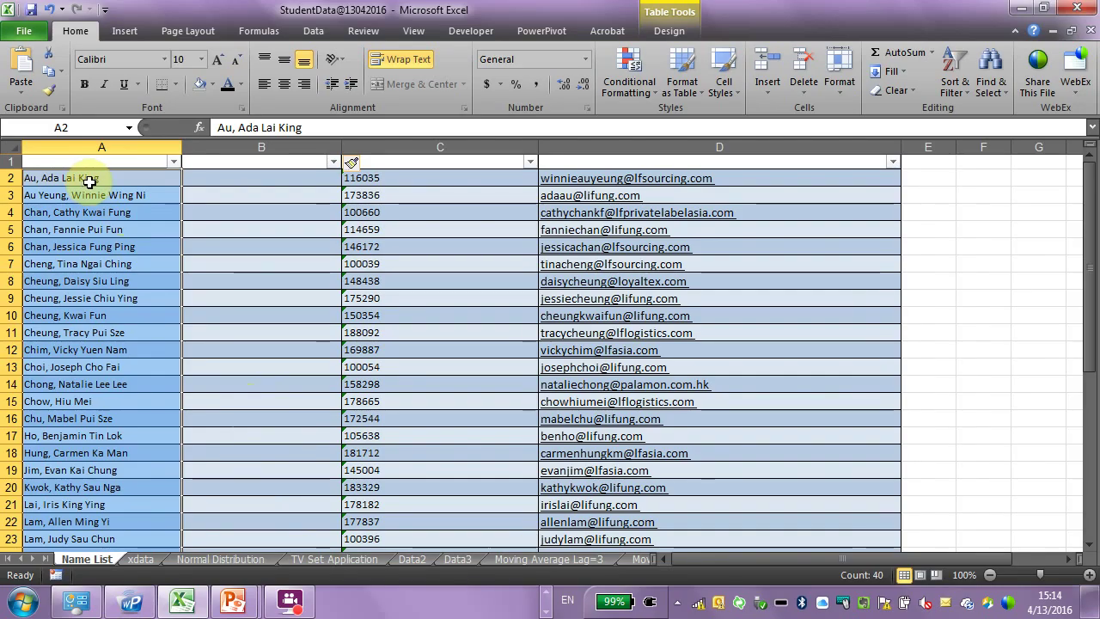
click(116, 177)
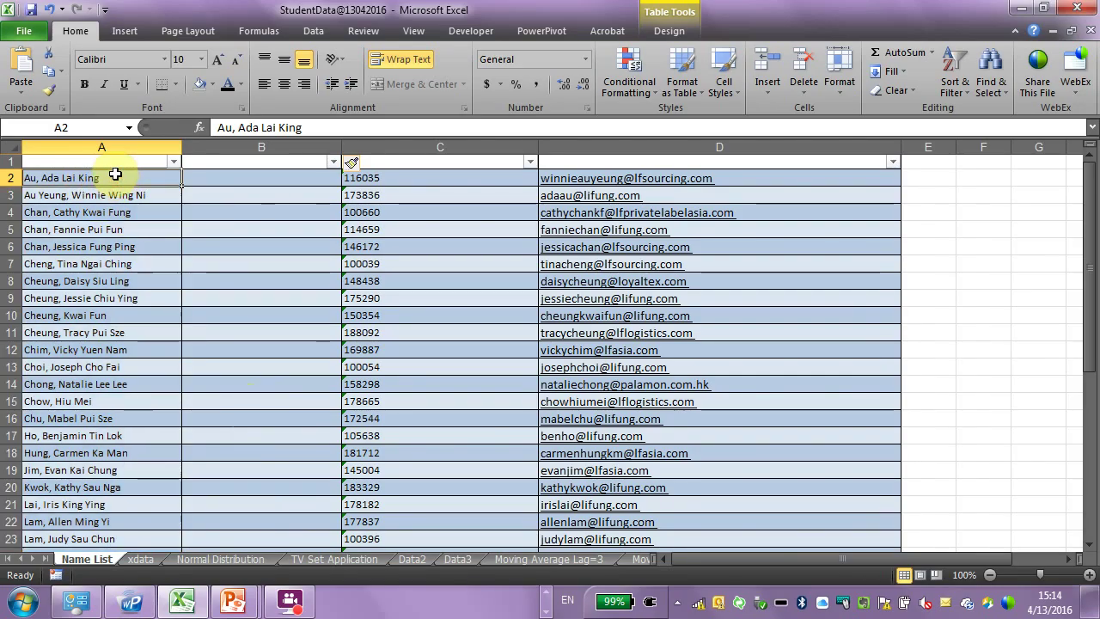
Re-extend the selection to A2:A41, scroll to verify it, and show the Data ribbon
key(ctrl+shift+Down)
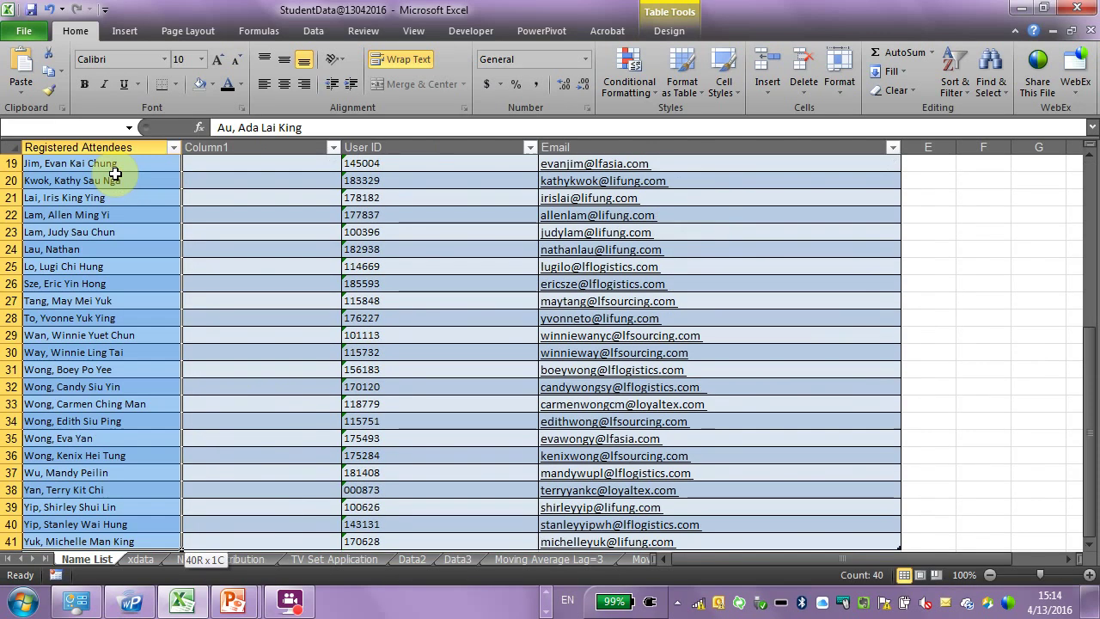
scroll(169, 323, up, 6)
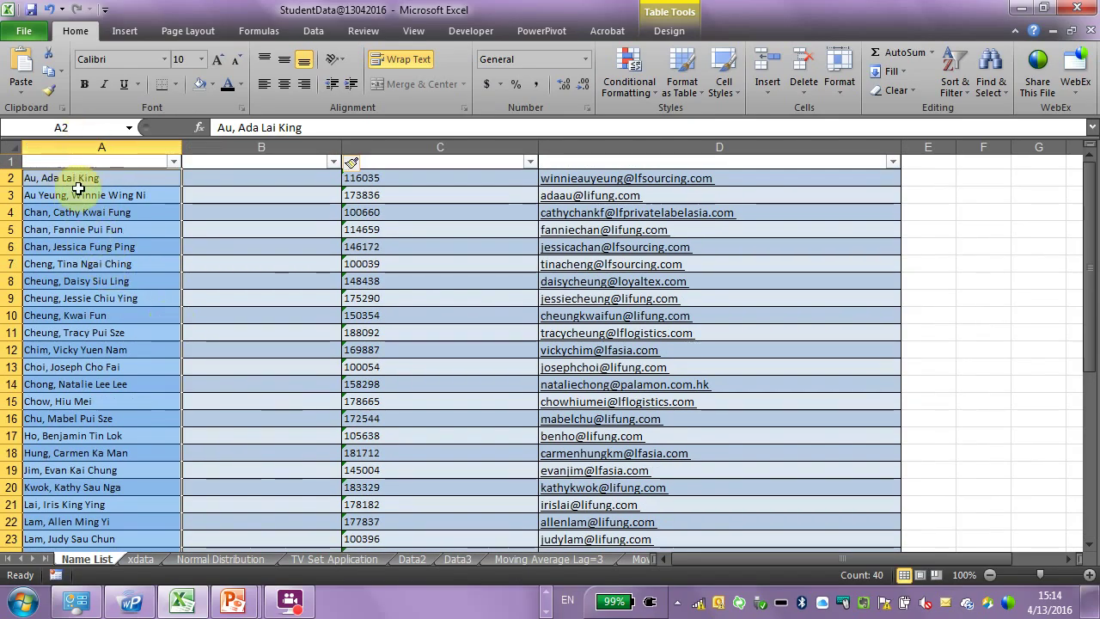
scroll(75, 180, down, 8)
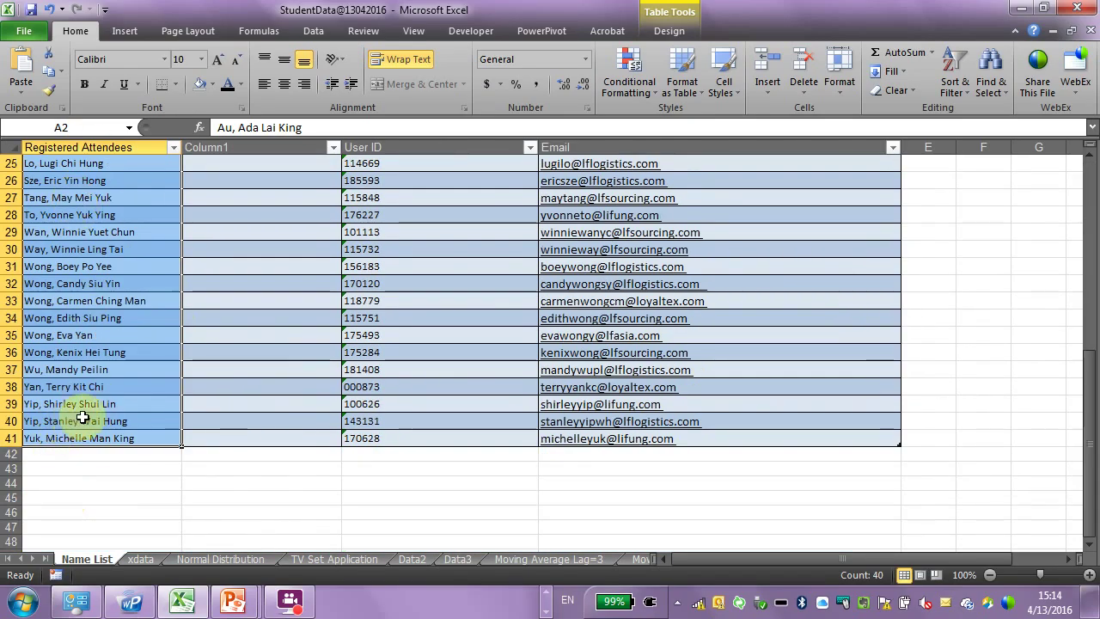
scroll(83, 436, up, 8)
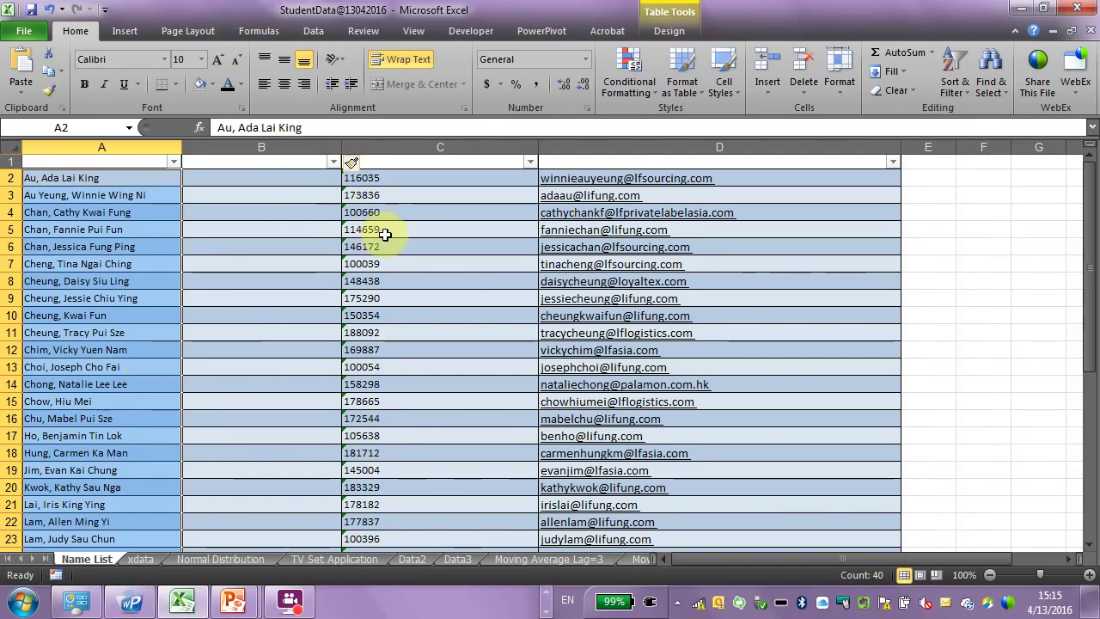
click(315, 34)
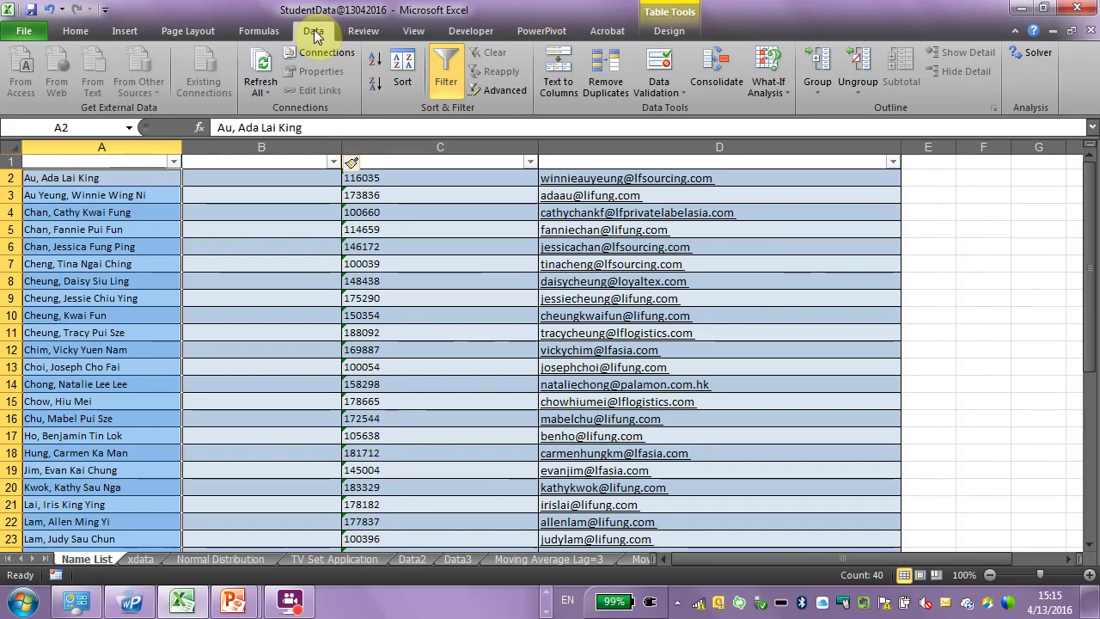
Run Text to Columns on the names as Delimited, splitting on Comma instead of Tab
click(566, 90)
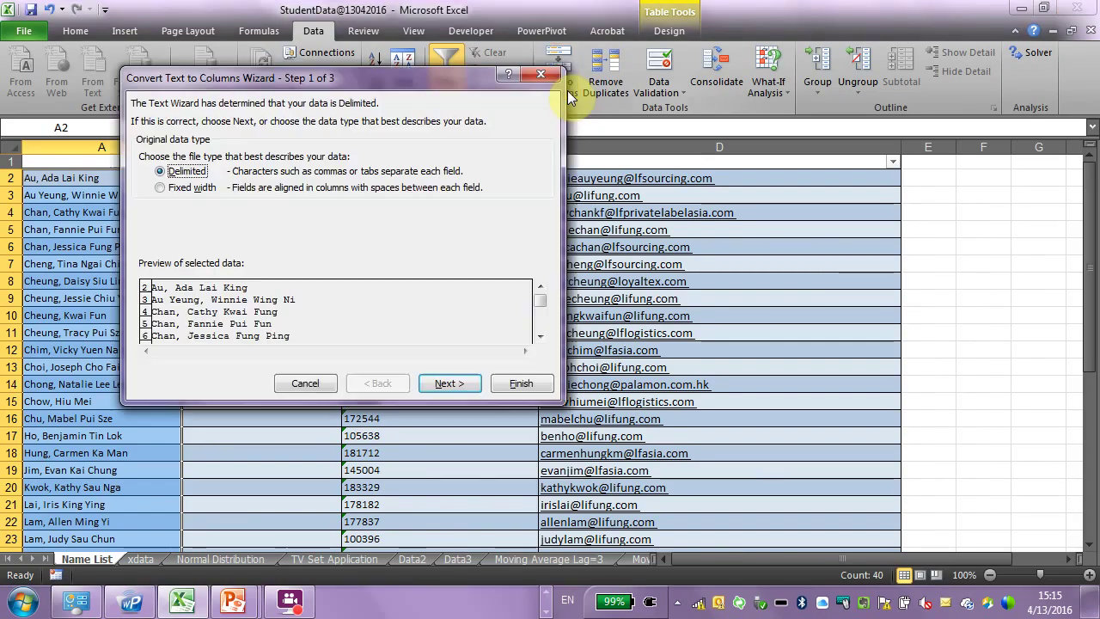
drag(252, 79, 518, 109)
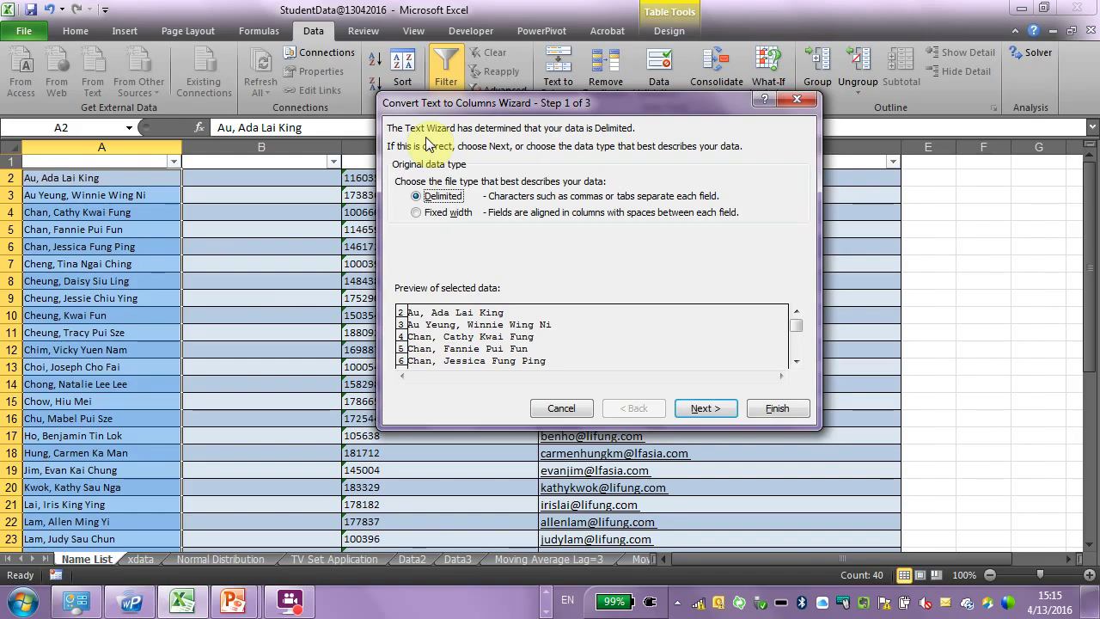
click(416, 213)
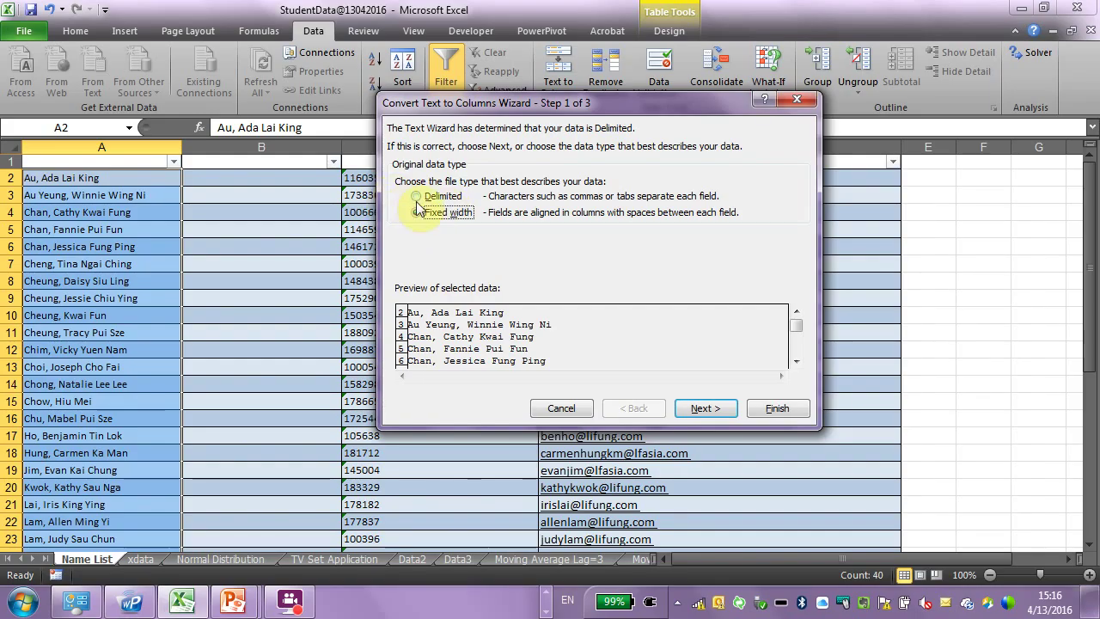
click(434, 198)
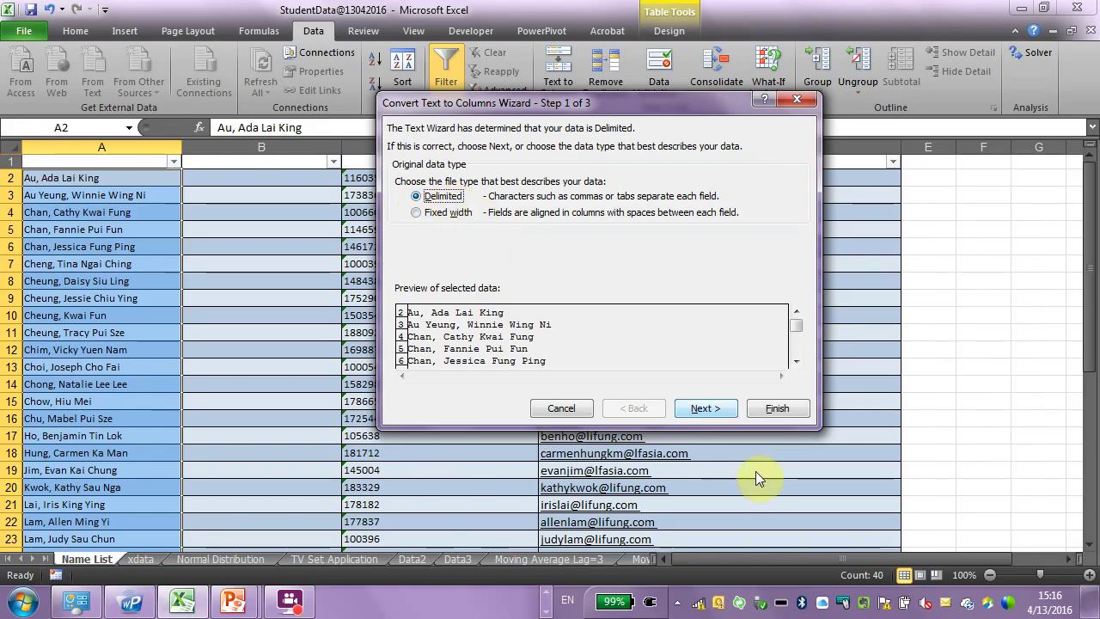
click(700, 408)
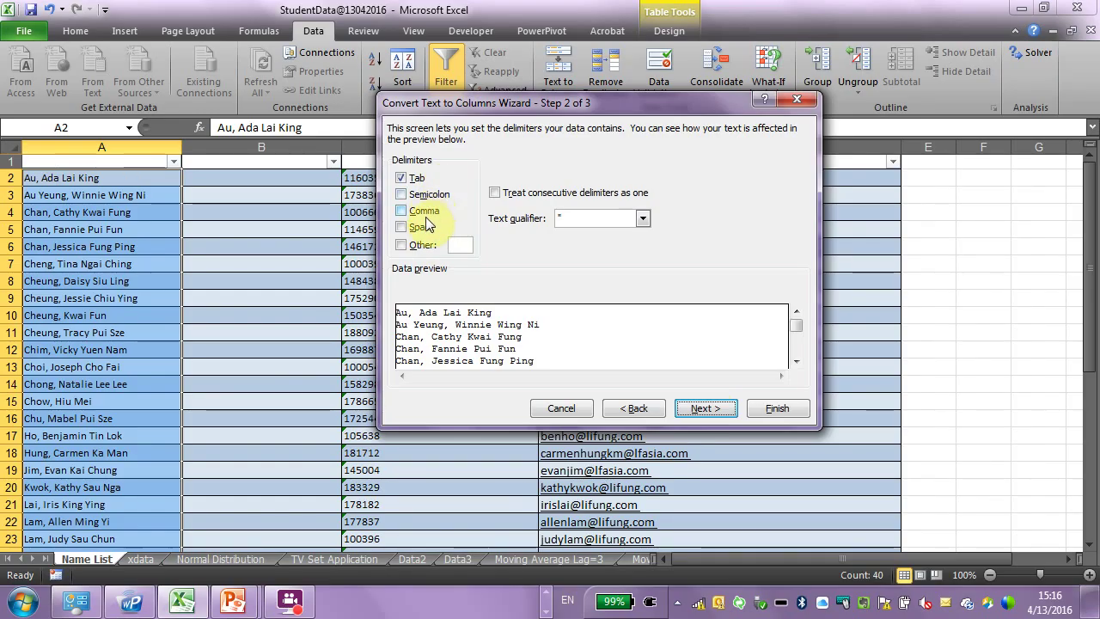
click(414, 178)
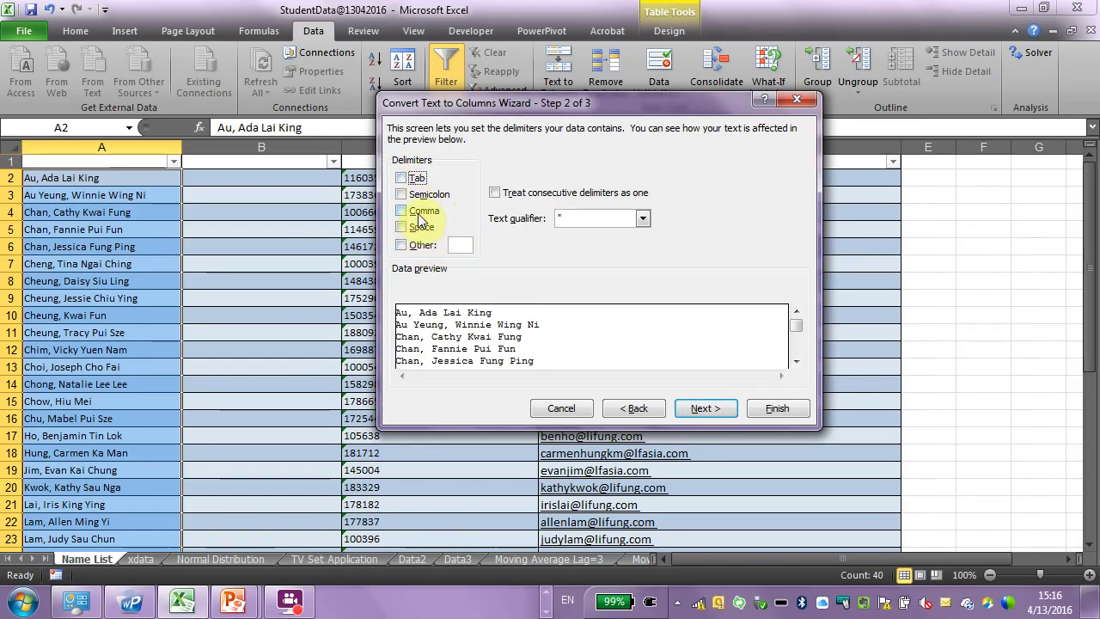
click(420, 211)
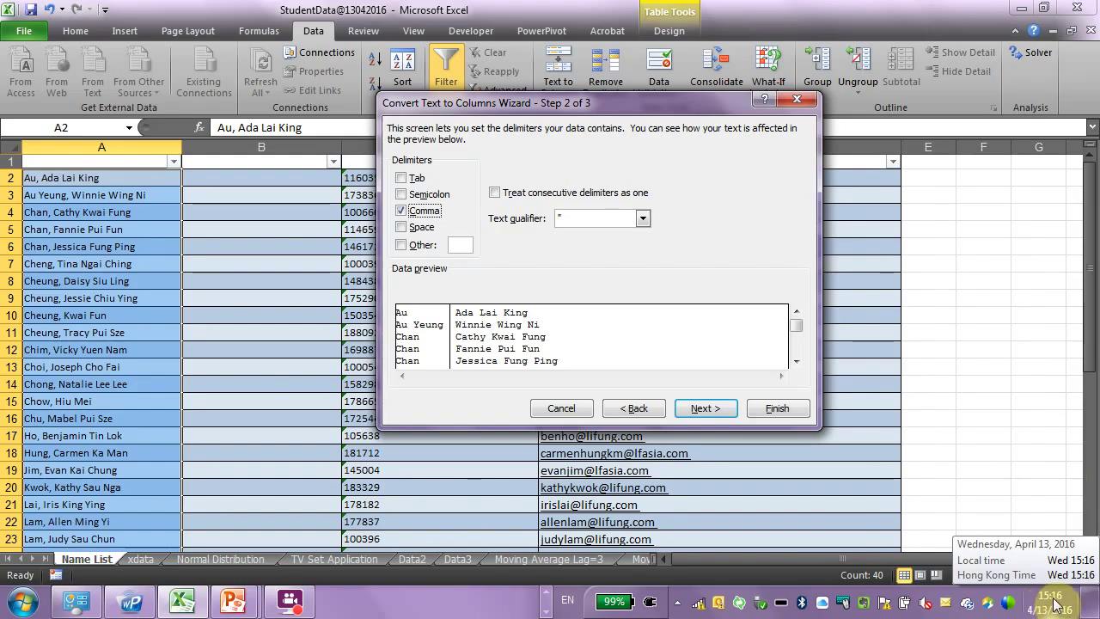
click(772, 408)
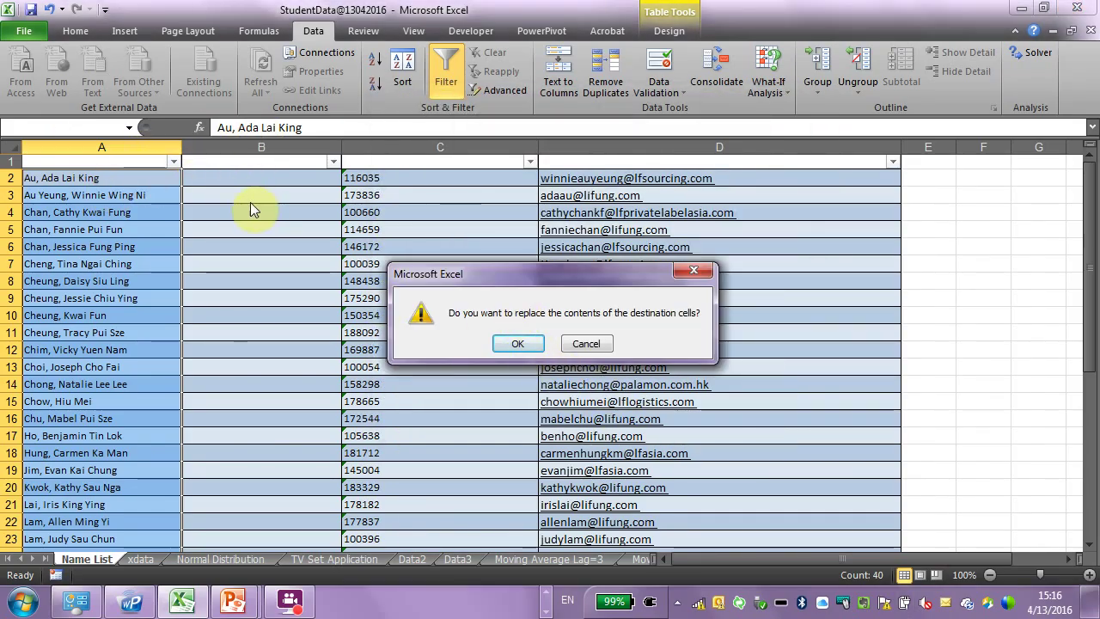
Approve overwriting the cells, check a given name in B7, and select column C
click(511, 345)
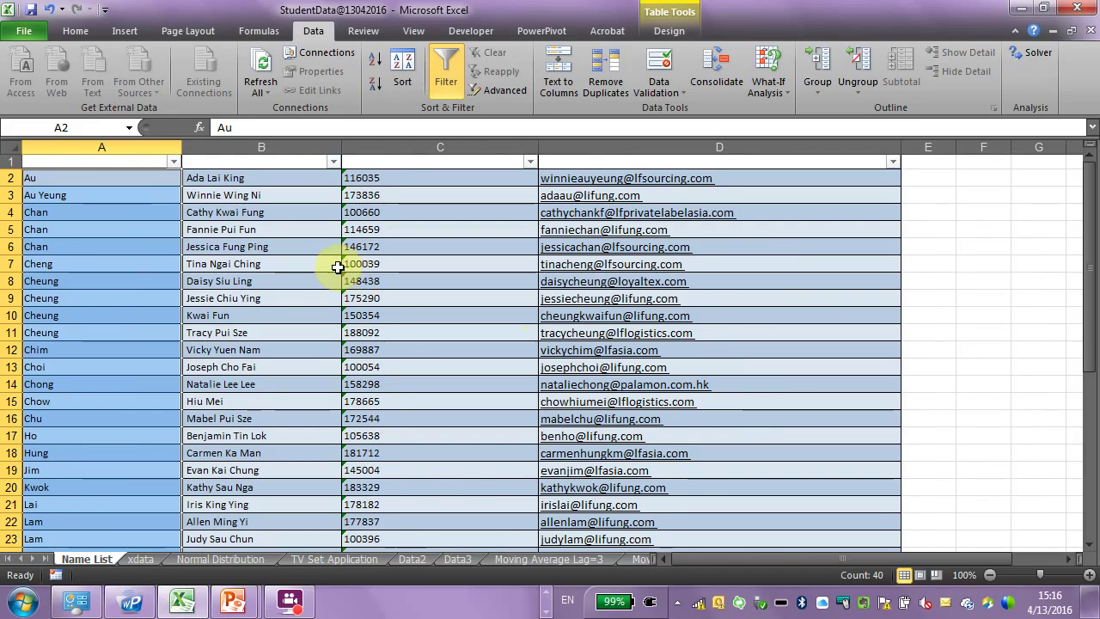
click(287, 262)
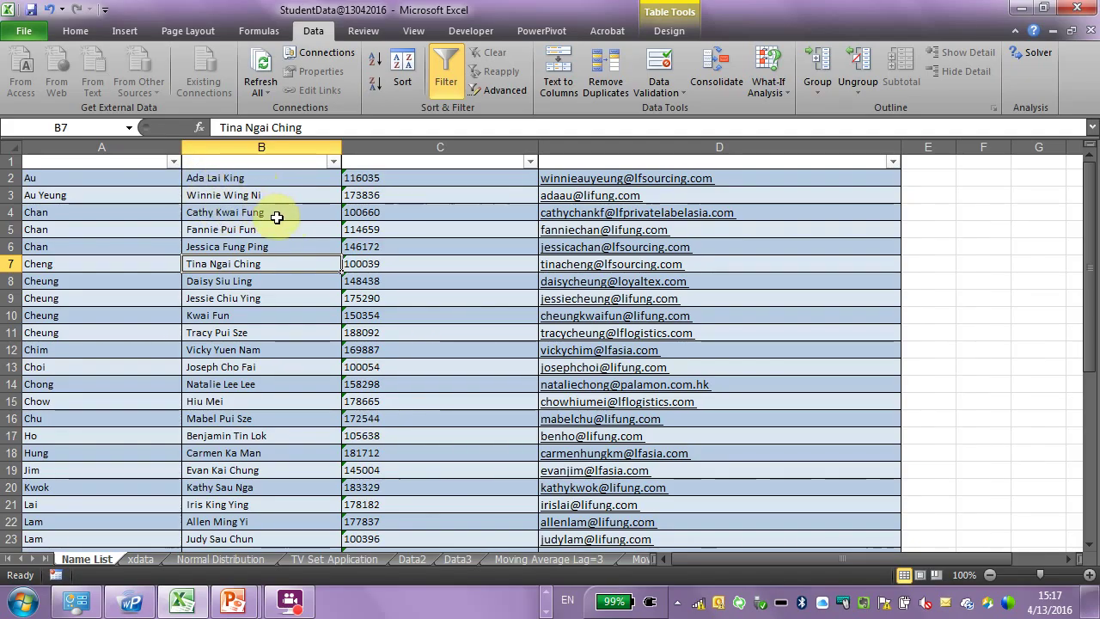
click(409, 147)
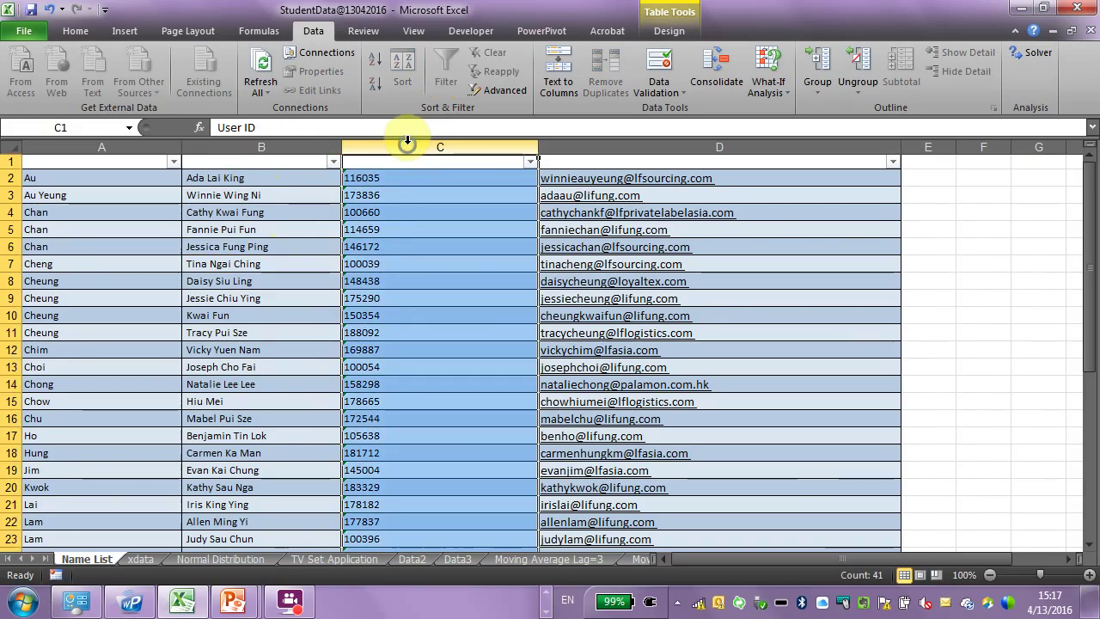
Insert an empty column C (Column2) before the User IDs
right_click(409, 151)
click(342, 259)
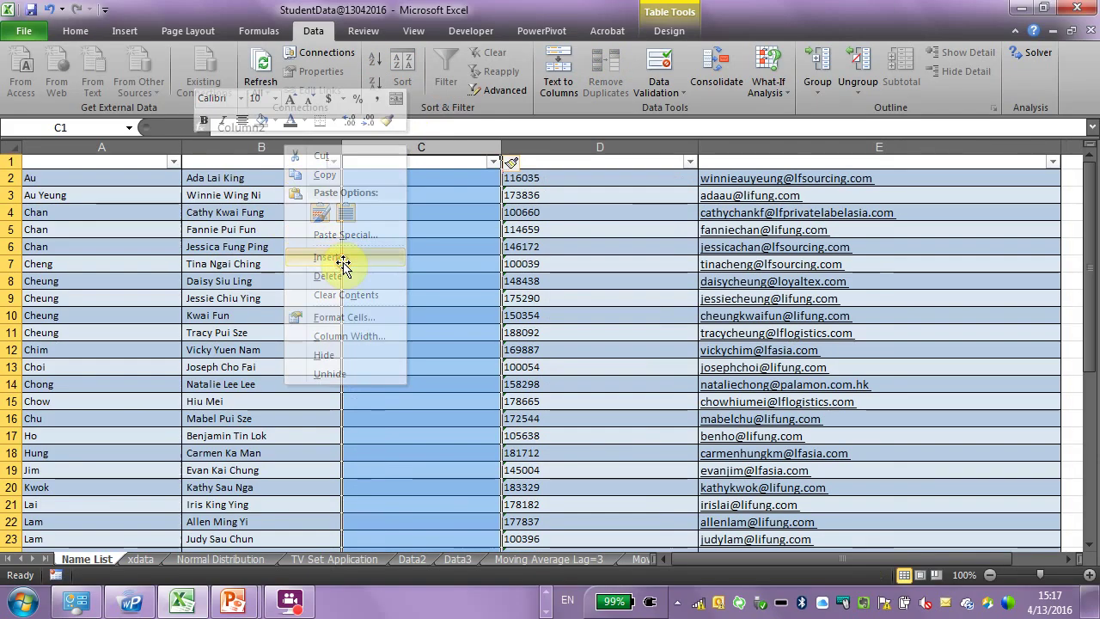
click(456, 256)
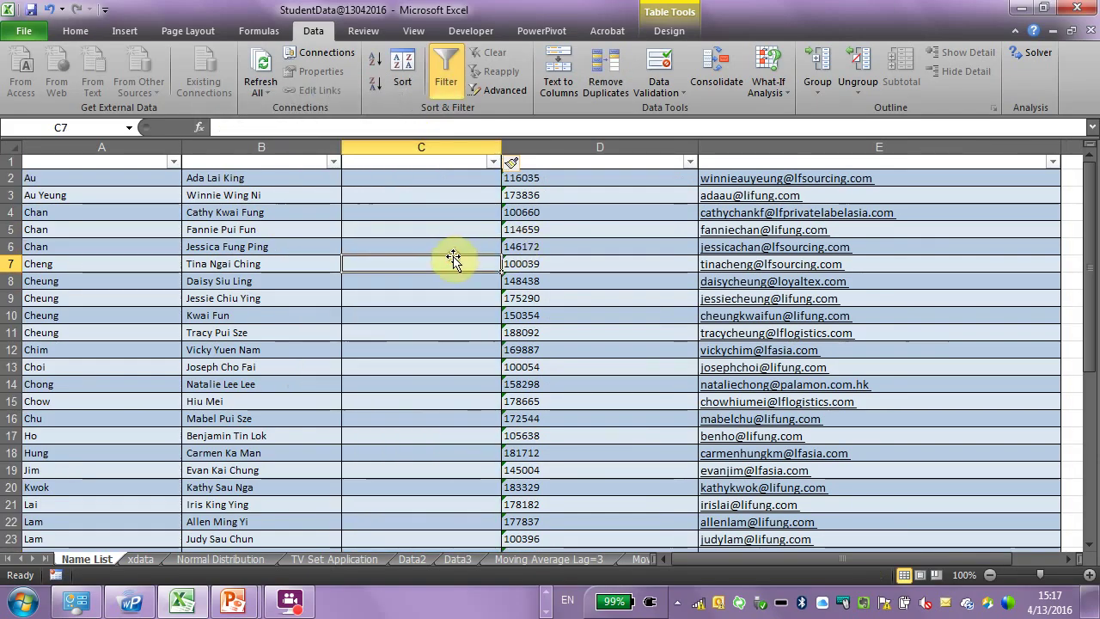
click(444, 176)
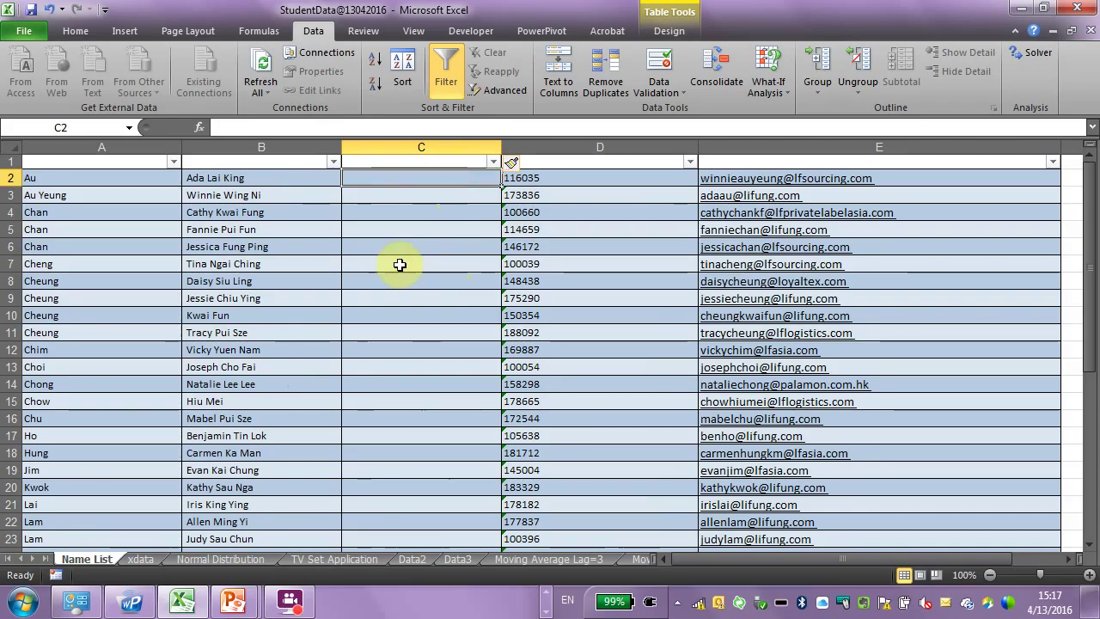
Select the given names in B2:B41
click(259, 177)
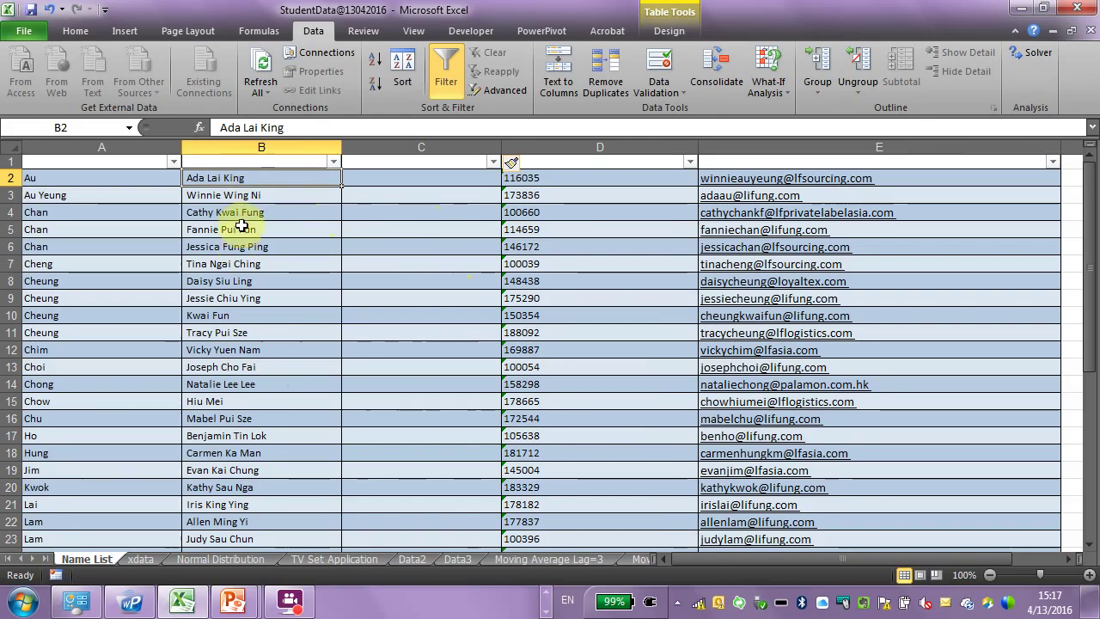
scroll(264, 206, down, 14)
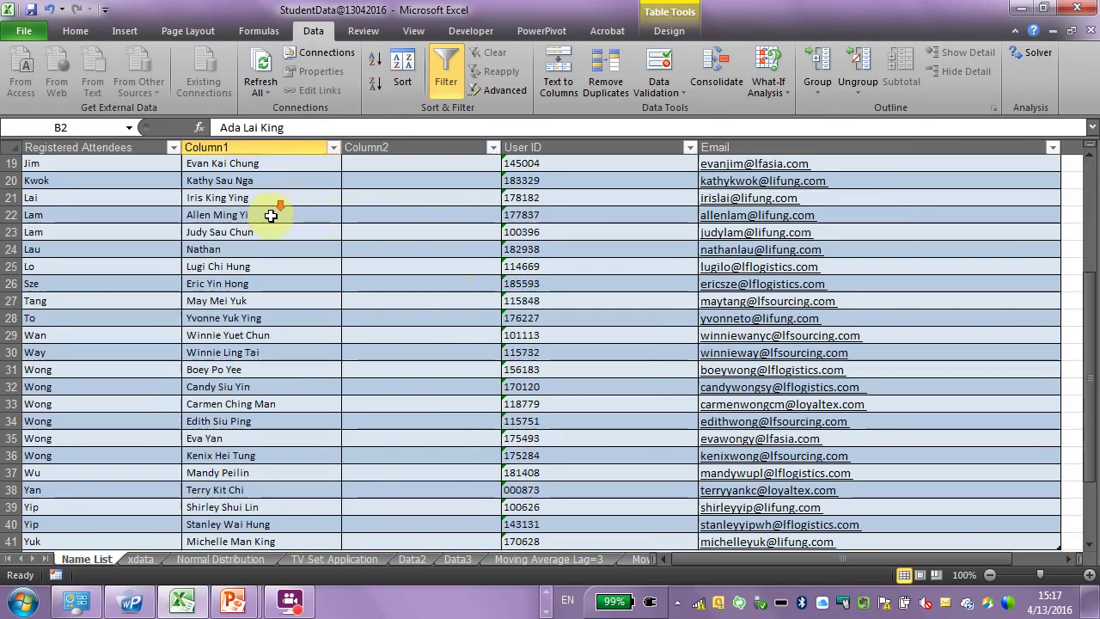
scroll(263, 252, up, 4)
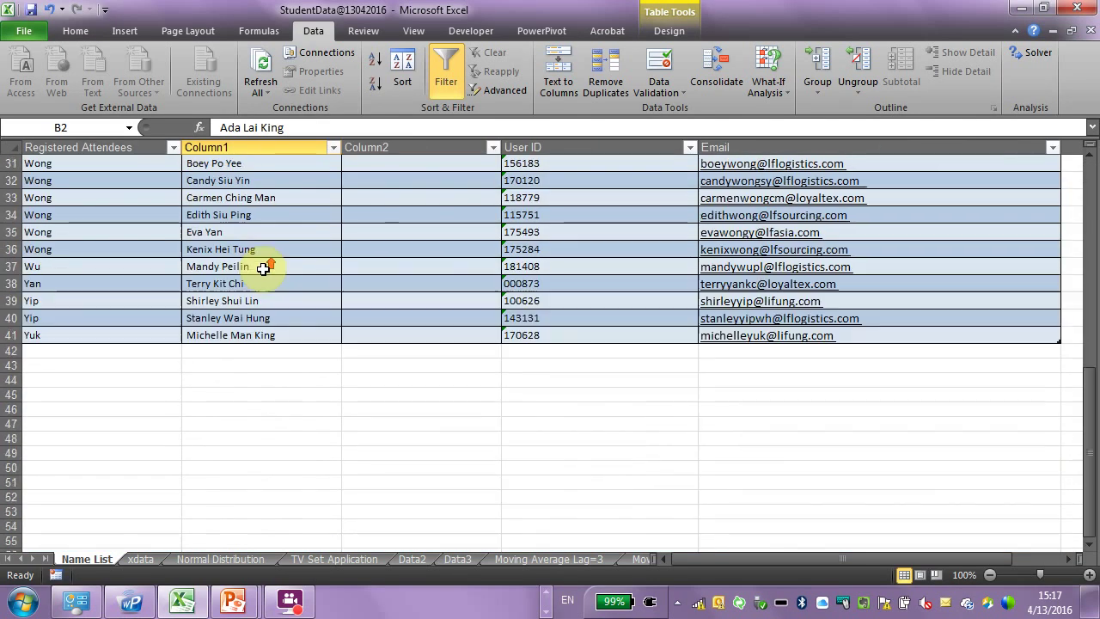
shift+click(292, 334)
scroll(314, 333, up, 10)
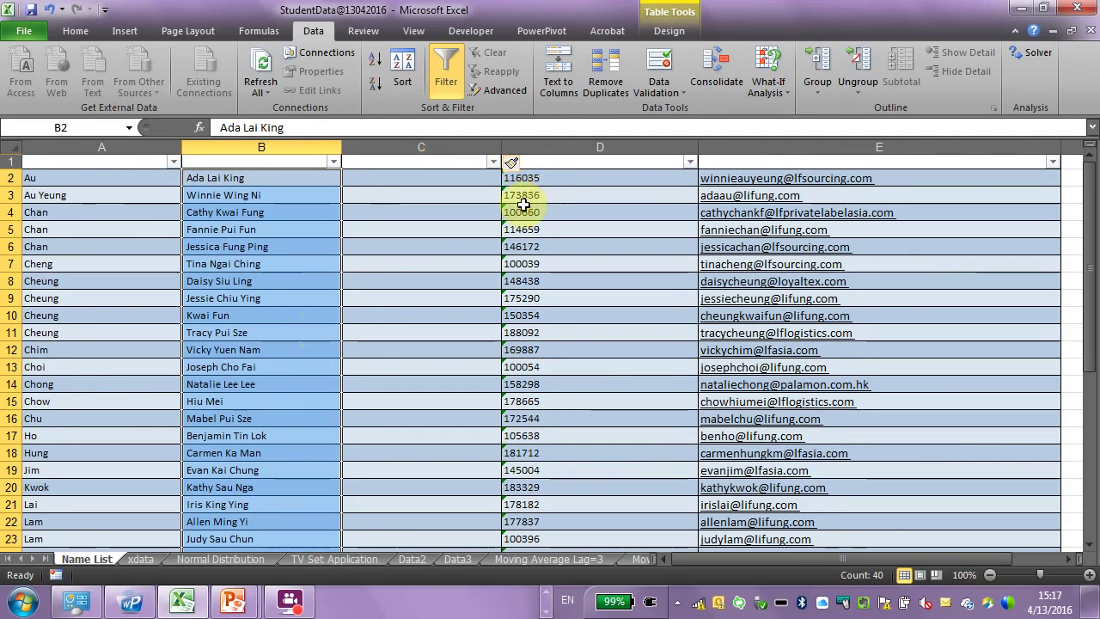
click(556, 62)
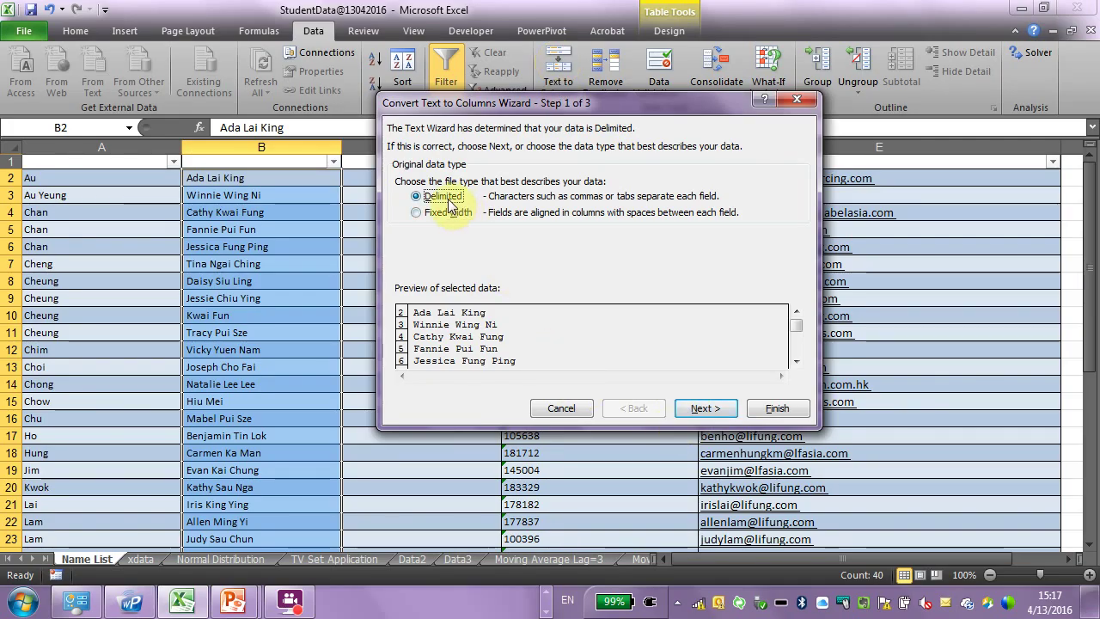
click(704, 411)
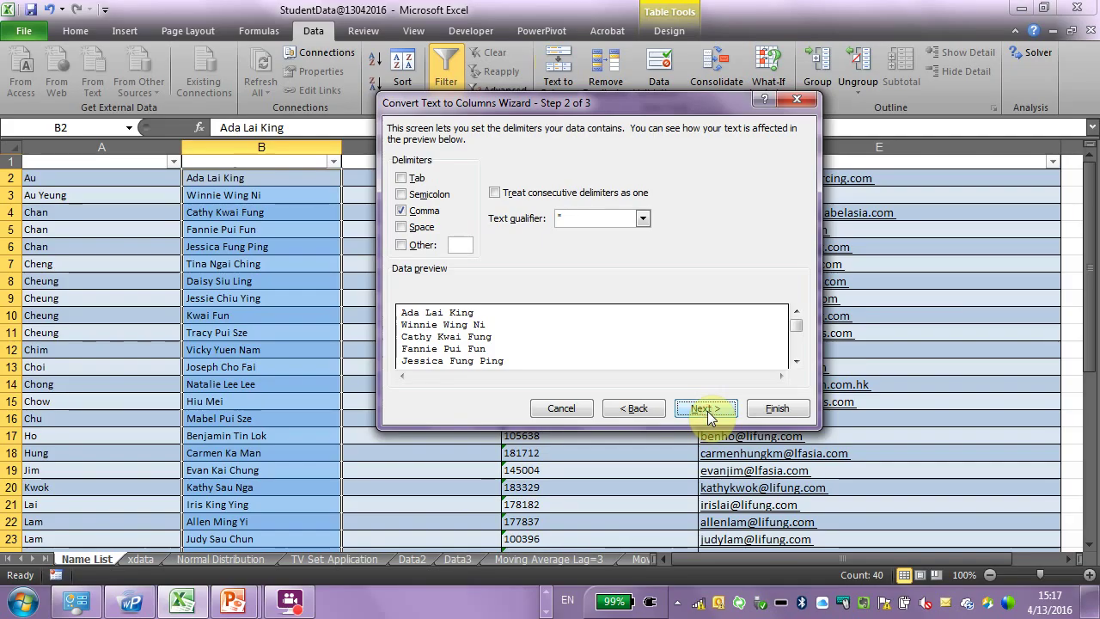
click(404, 210)
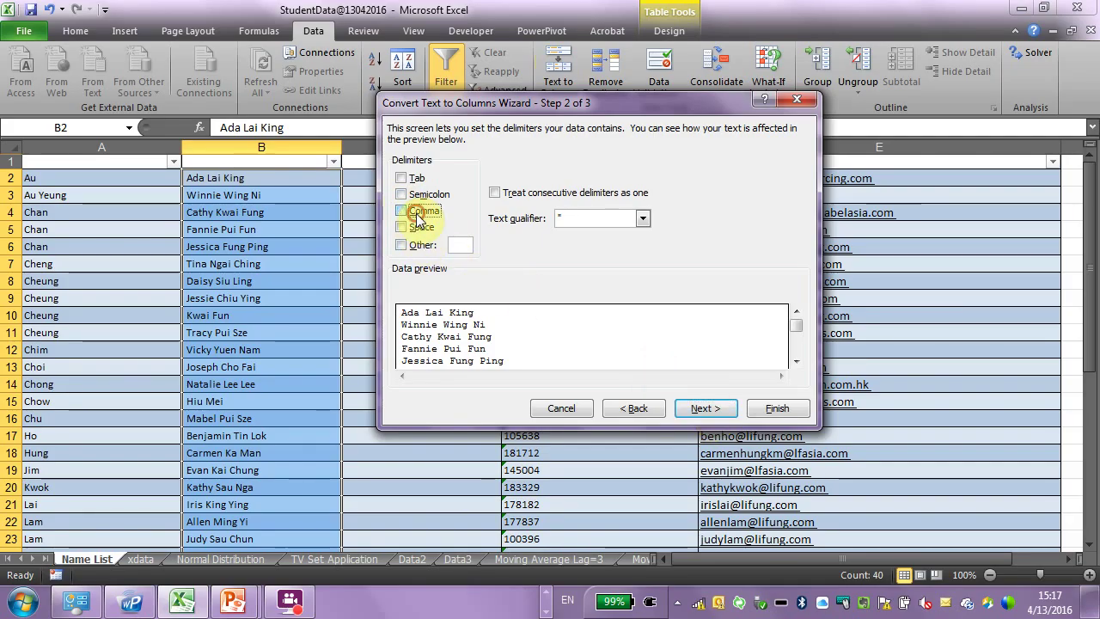
click(411, 228)
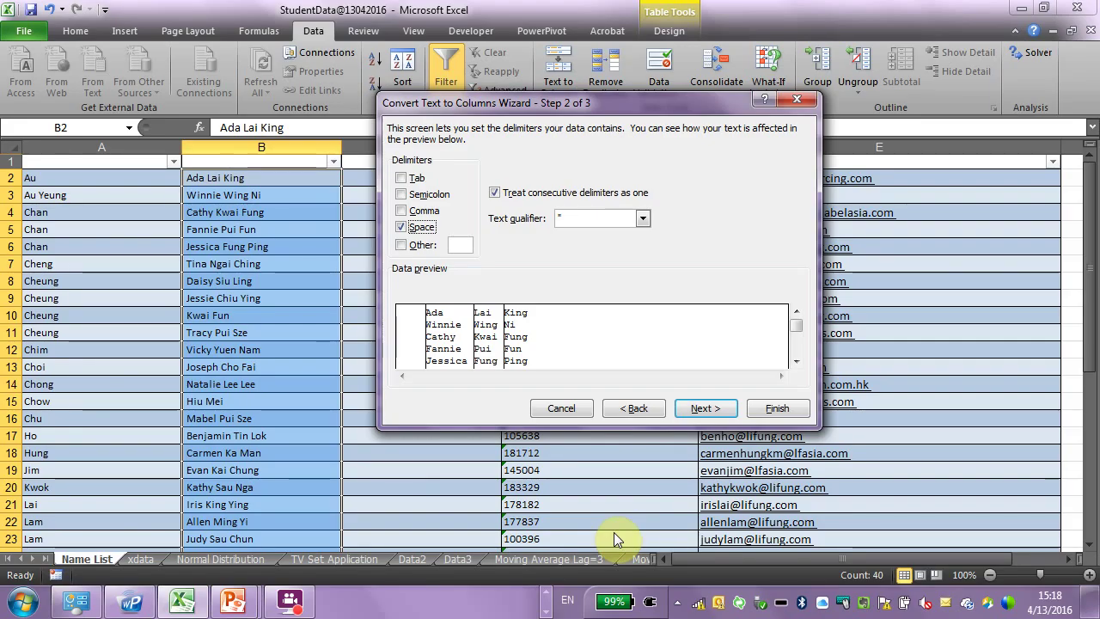
click(493, 194)
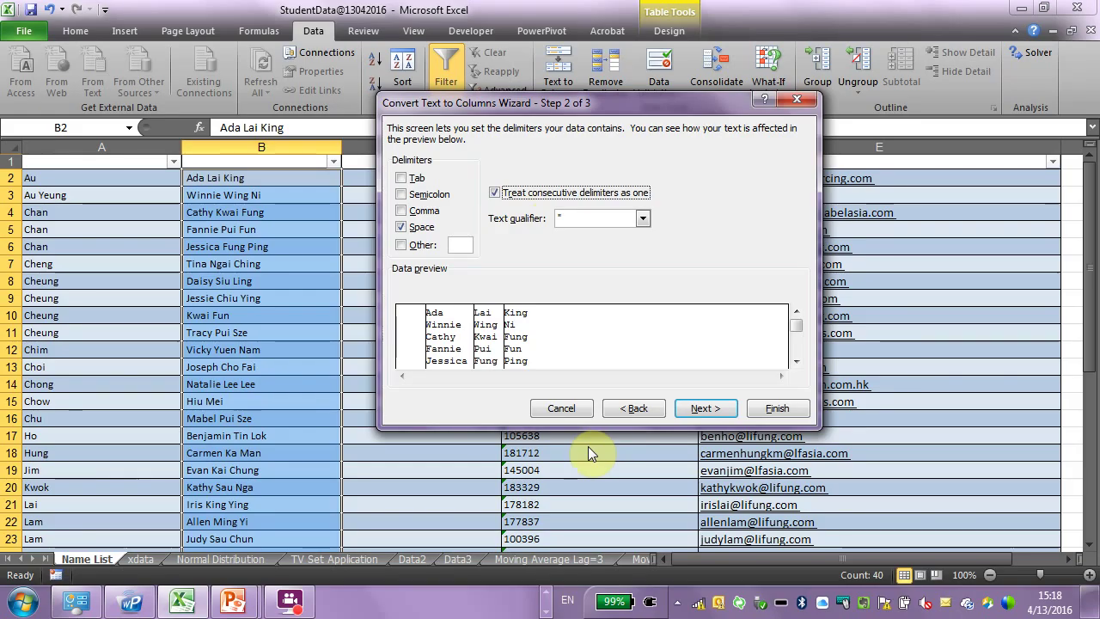
click(563, 410)
Switch back to the PowerPoint slide show at the DATA CLEANING slide
key(alt+Tab)
key(alt+Tab)
key(alt+Tab)
key(alt+Tab)
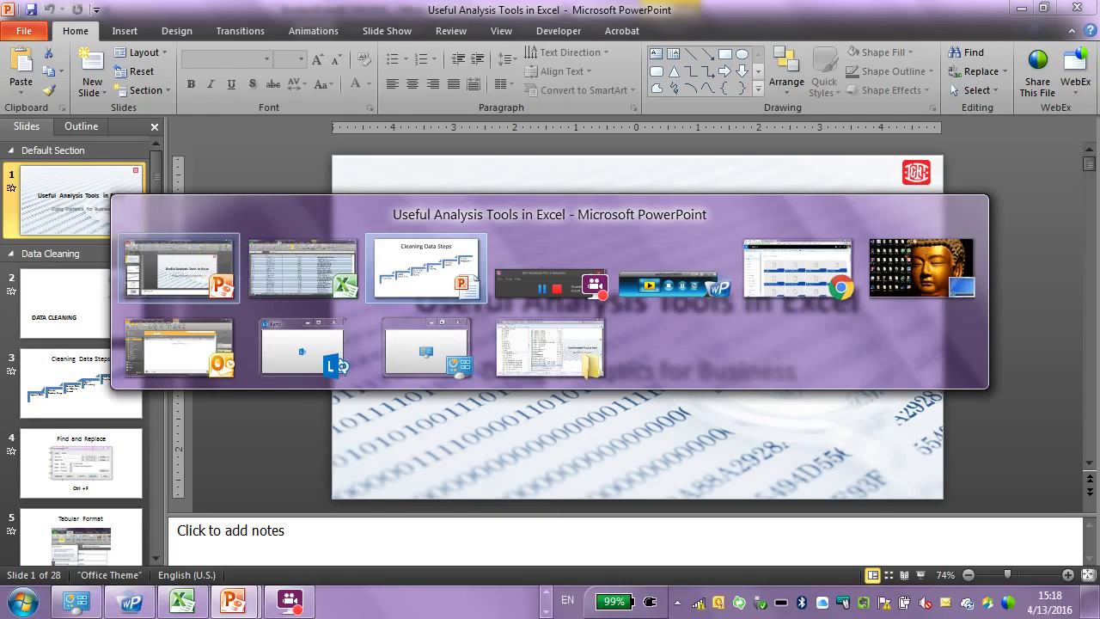
key(alt+Tab)
key(alt+Tab)
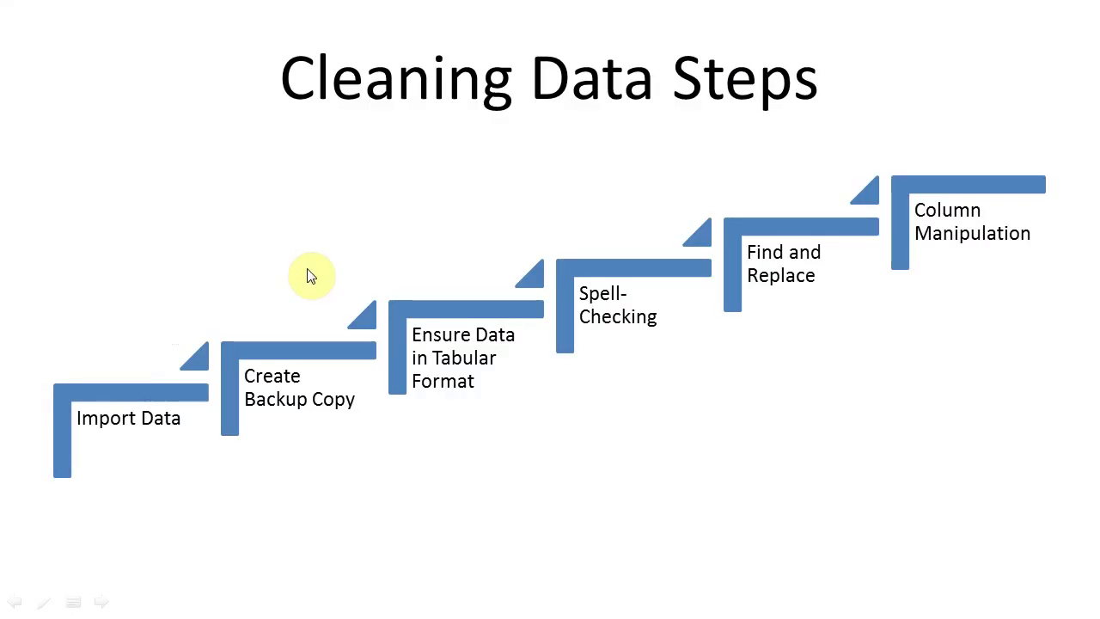
key(alt+Tab)
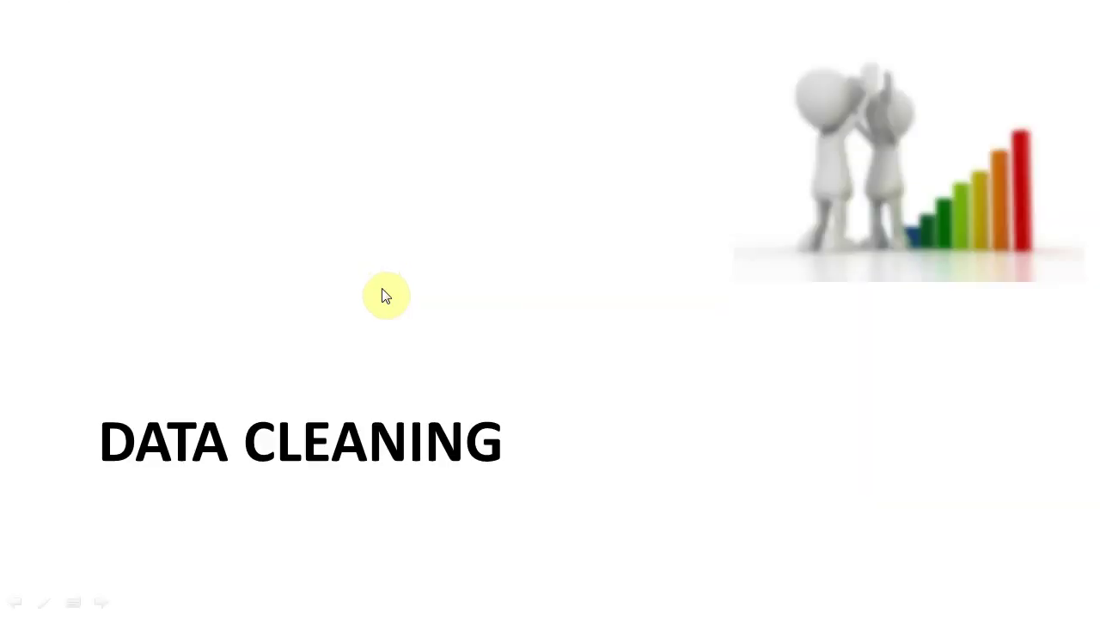
key(alt+Tab)
key(alt+Tab)
Page past Cleaning Data Steps, Find and Replace and Tabular Format to the Excel Function slide
click(387, 300)
click(391, 307)
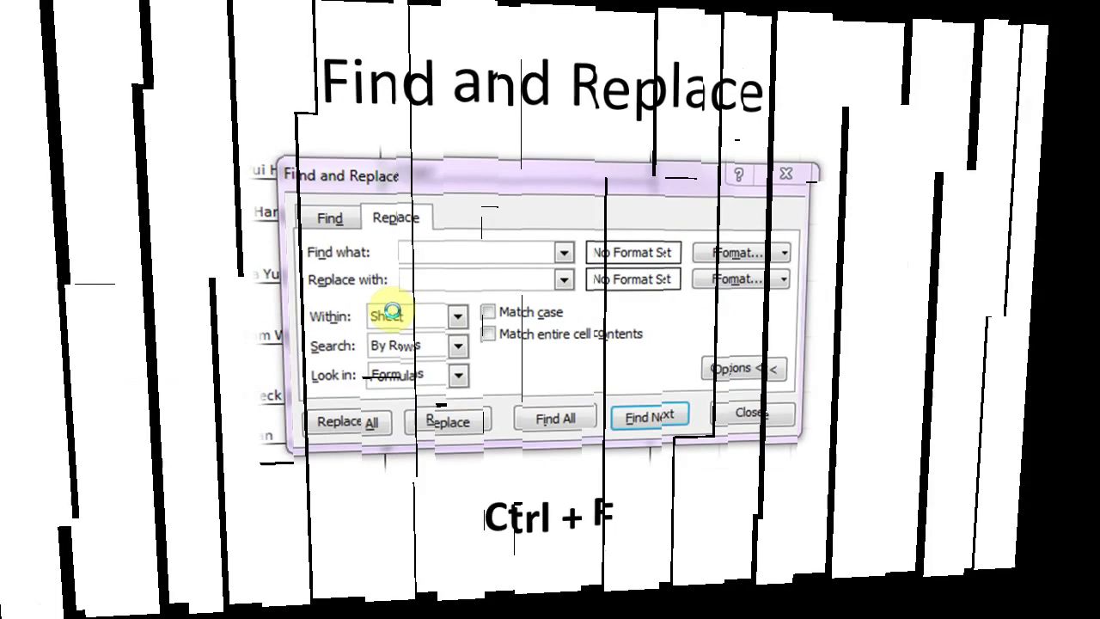
click(392, 314)
click(393, 318)
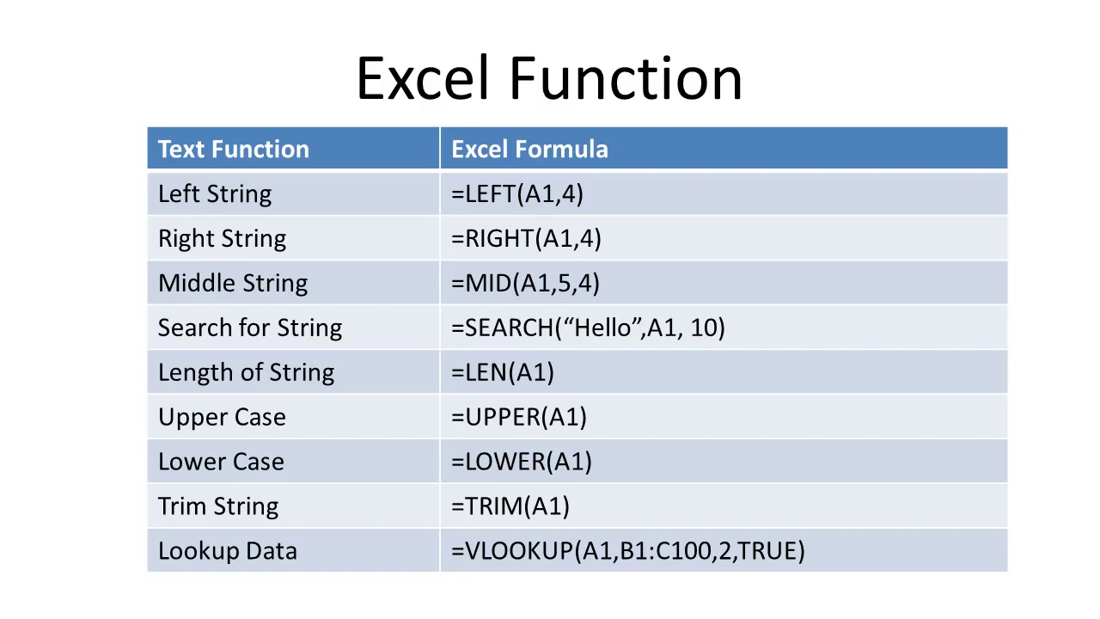
End the slide show and return to the StudentData Name List table, selecting the full name in B2
key(Escape)
key(alt+Tab)
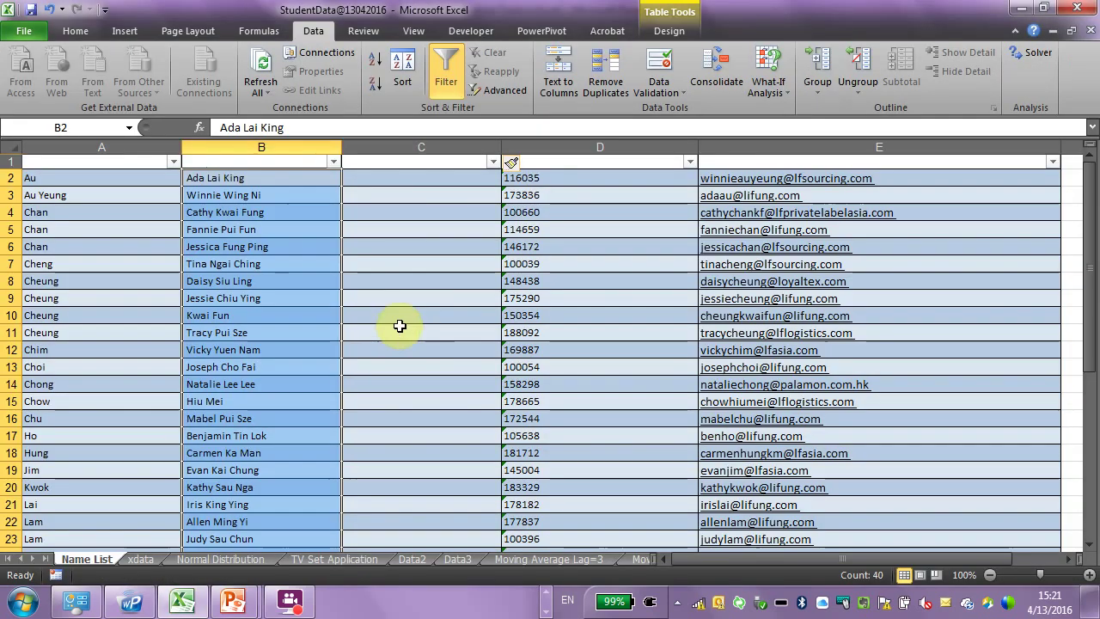
click(396, 176)
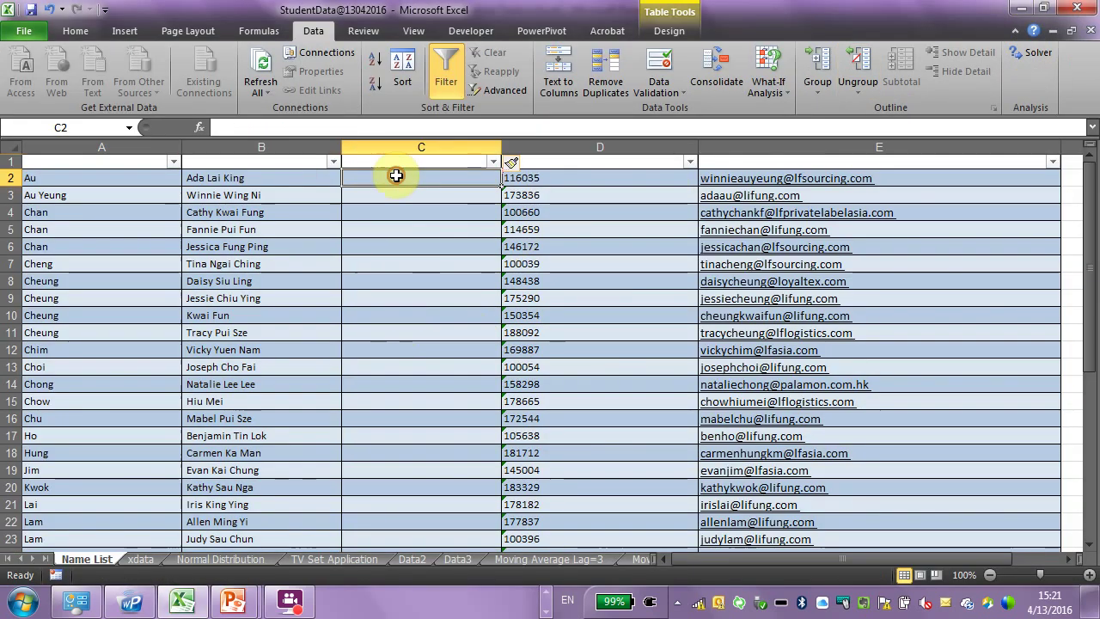
ctrl+scroll(429, 226, up, 3)
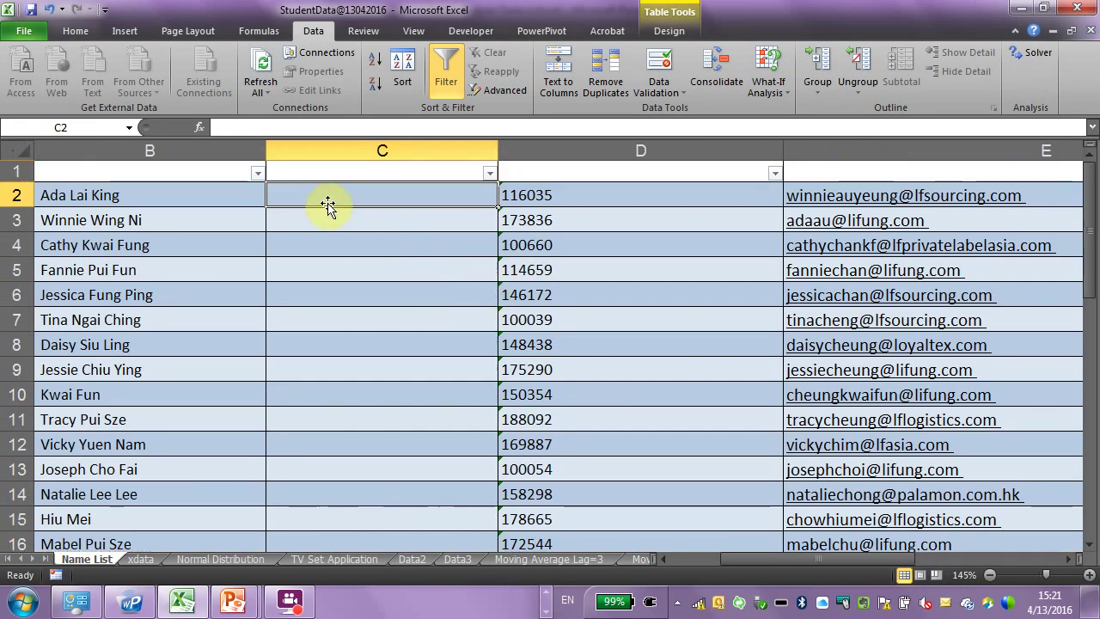
click(125, 194)
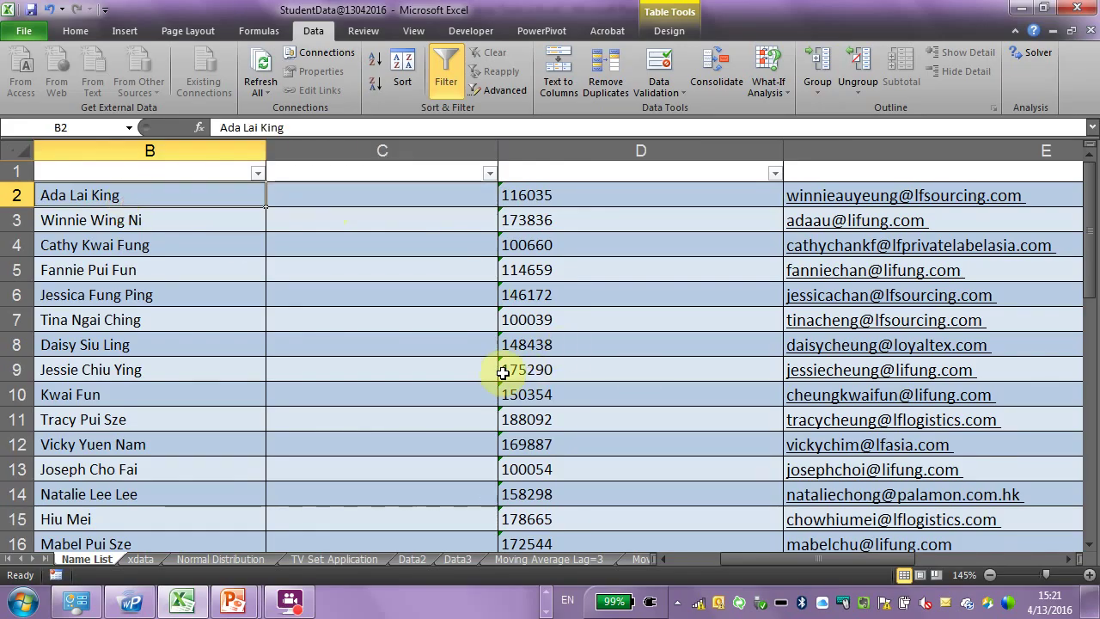
Insert a blank column before the User IDs in D, shifting IDs to E and emails to F
click(591, 142)
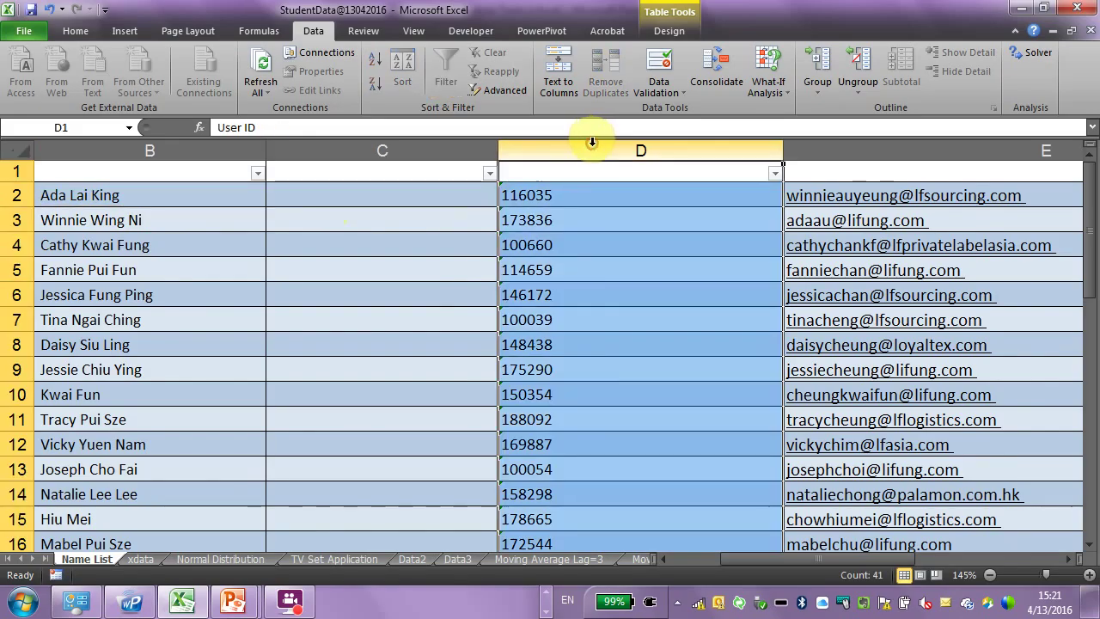
right_click(591, 141)
click(569, 259)
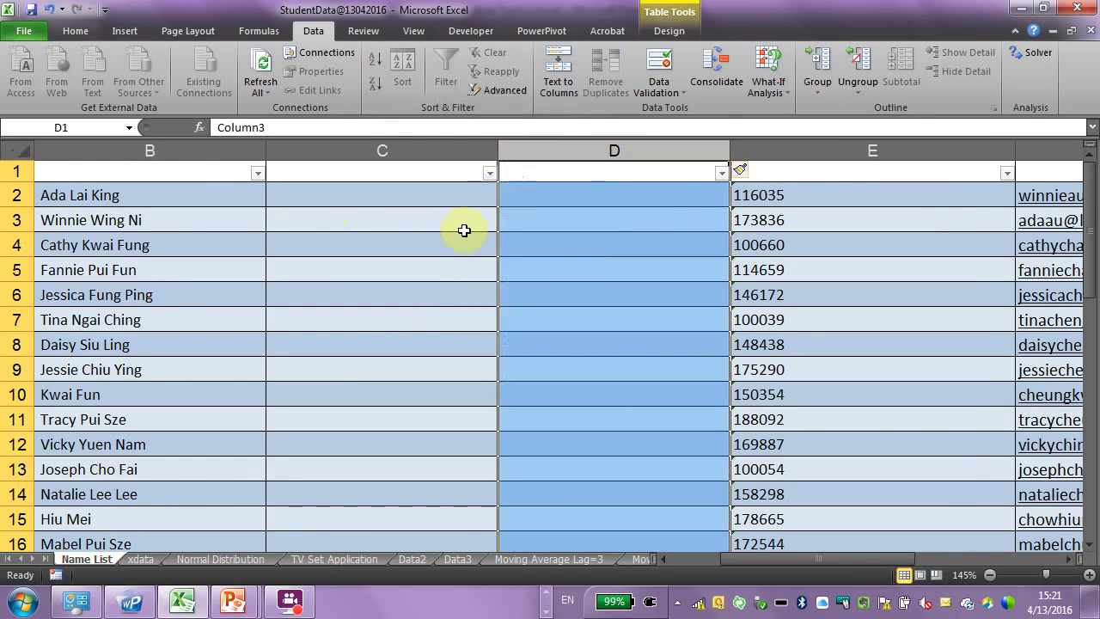
click(401, 191)
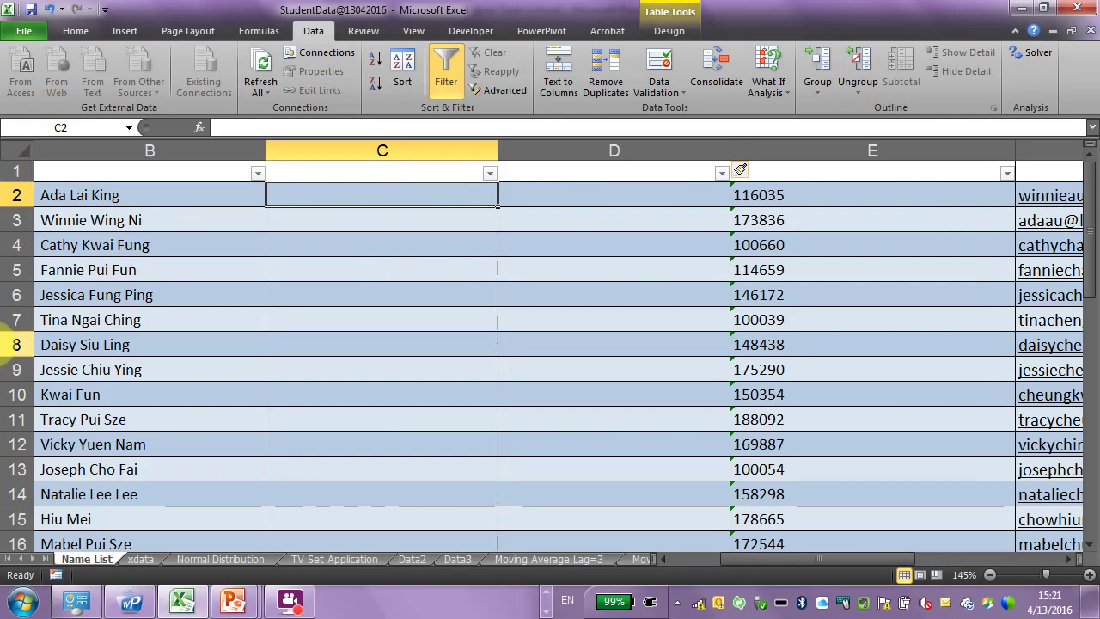
text(=n)
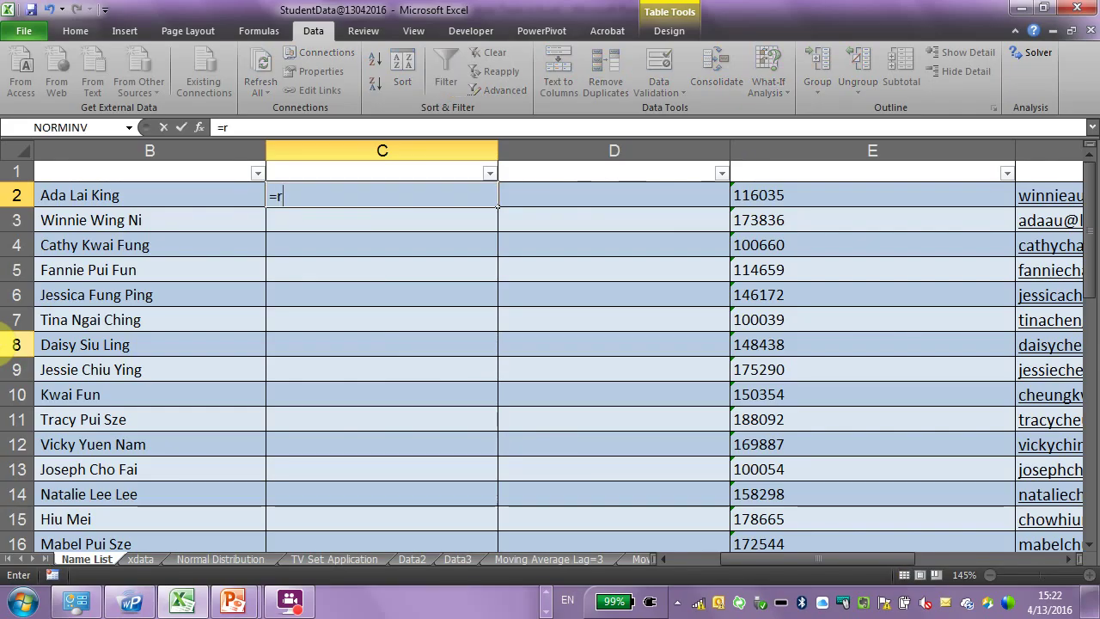
key(BackSpace)
text(tri)
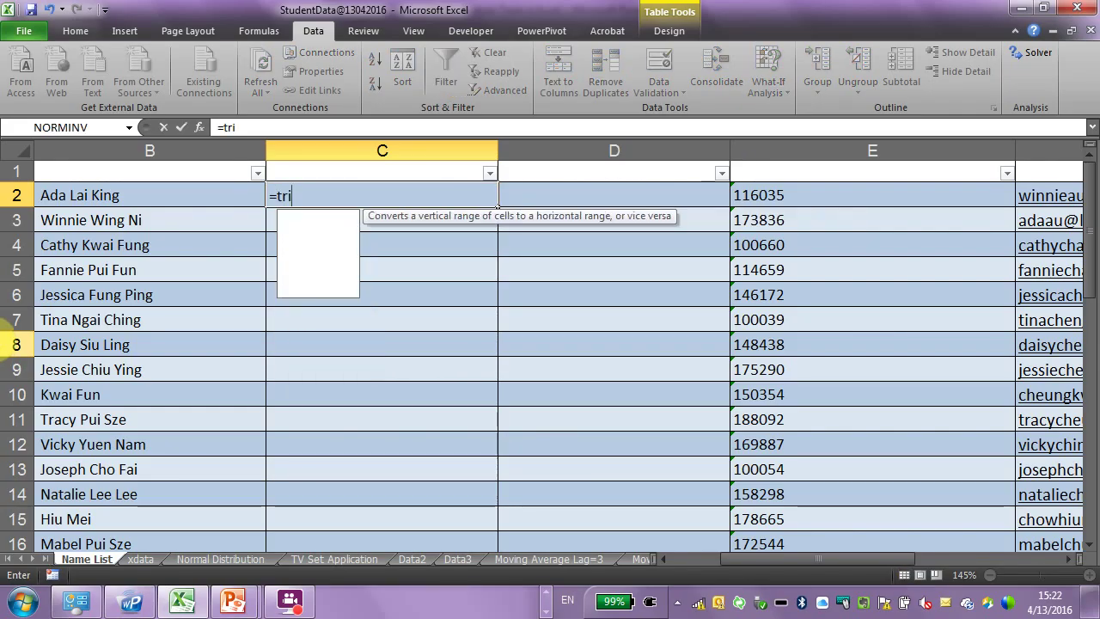
text(m()
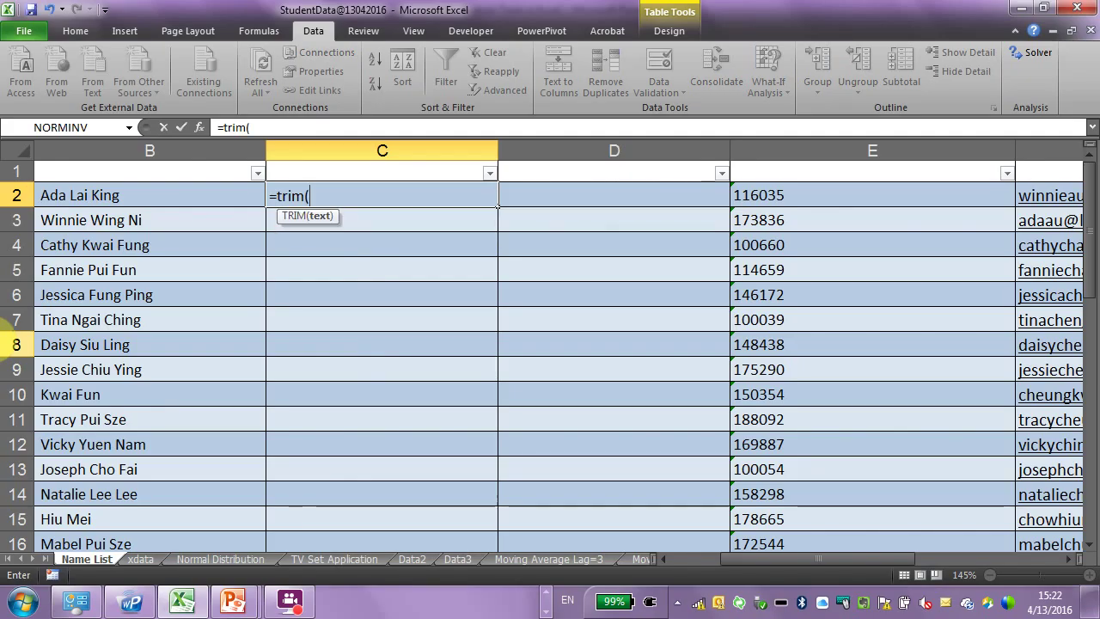
click(82, 196)
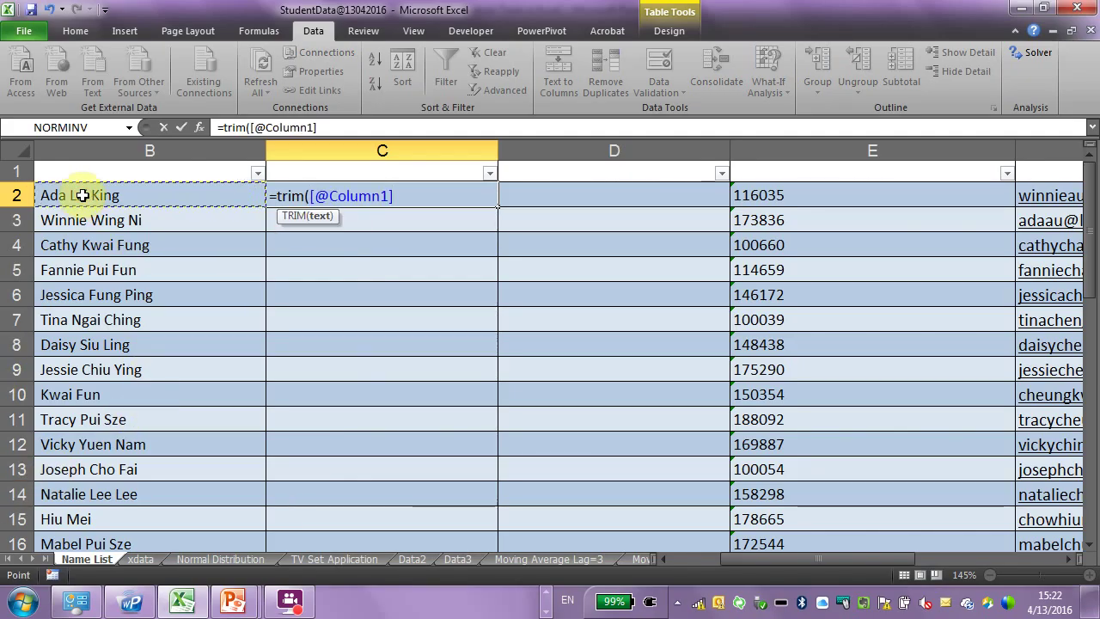
key(Return)
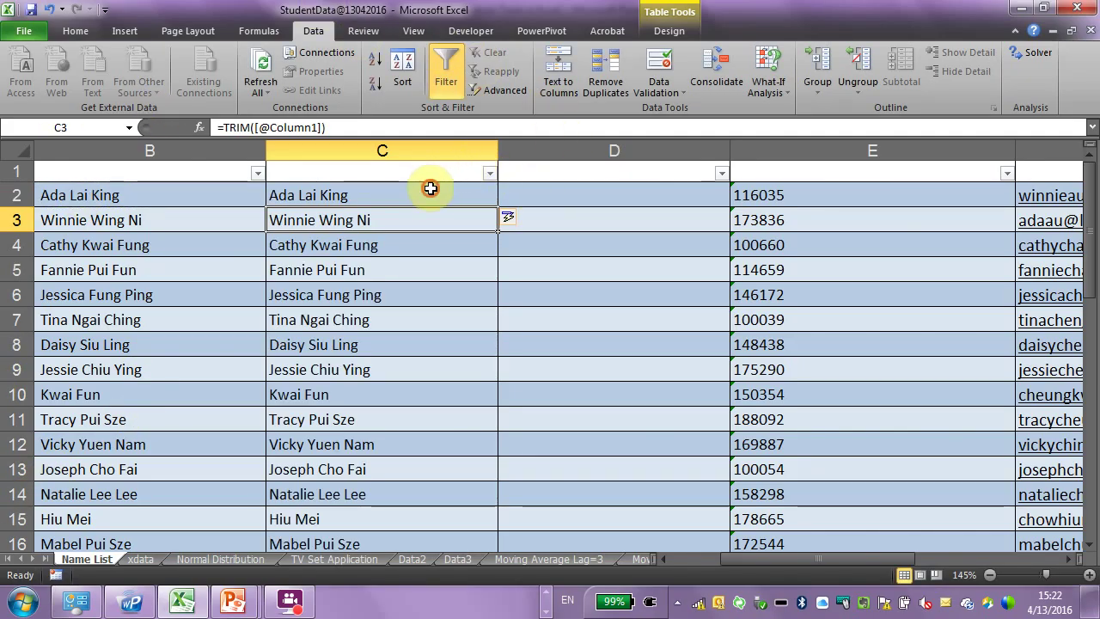
click(421, 191)
double_click(422, 192)
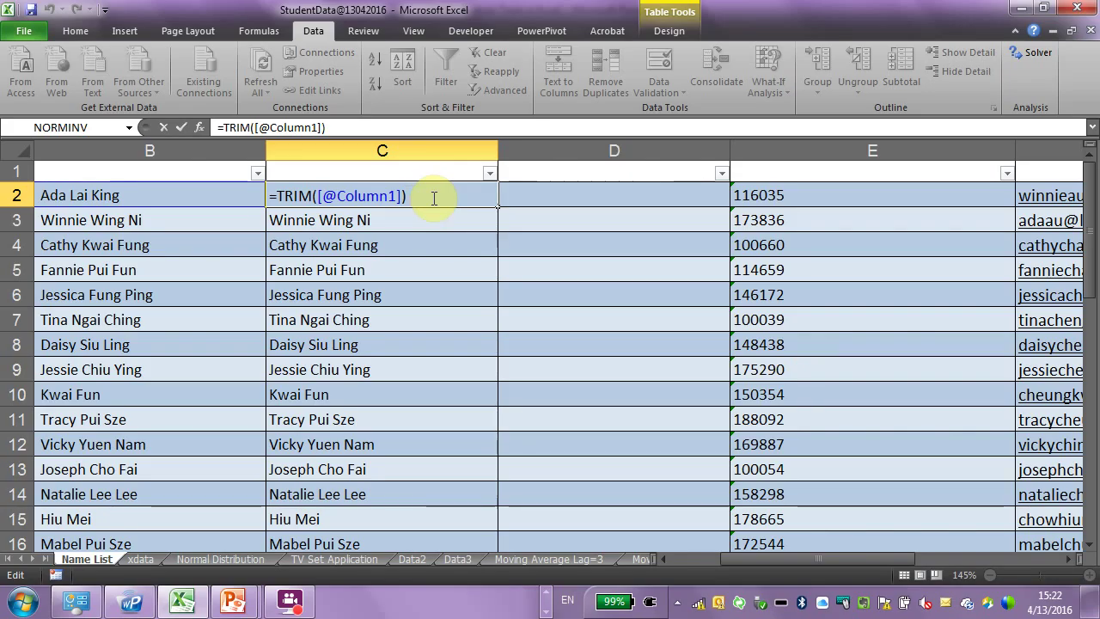
key(ctrl+Return)
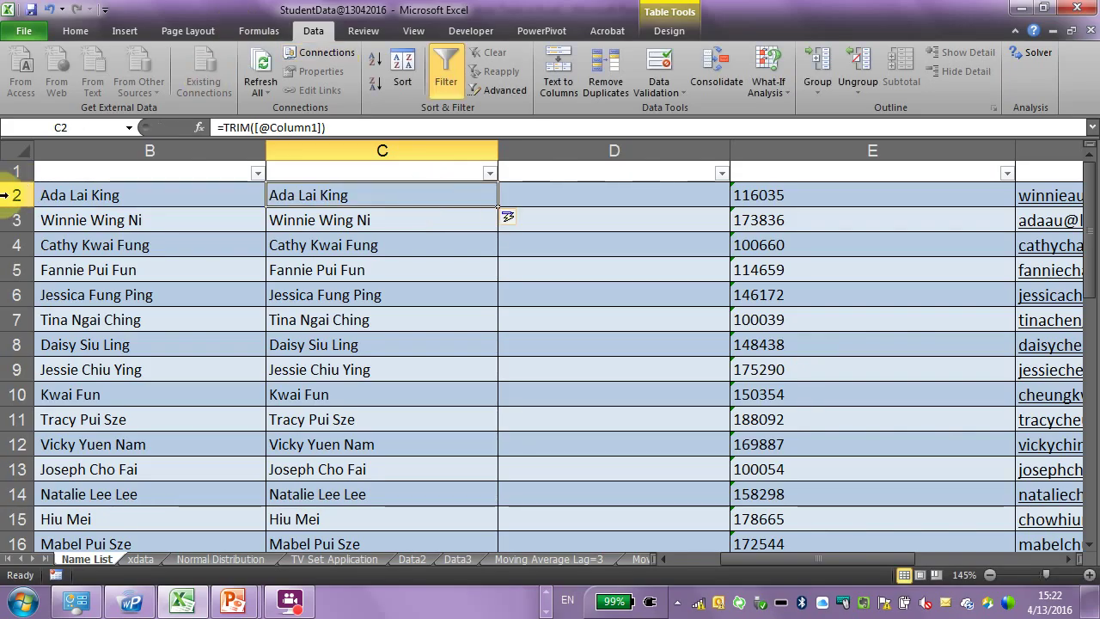
click(17, 172)
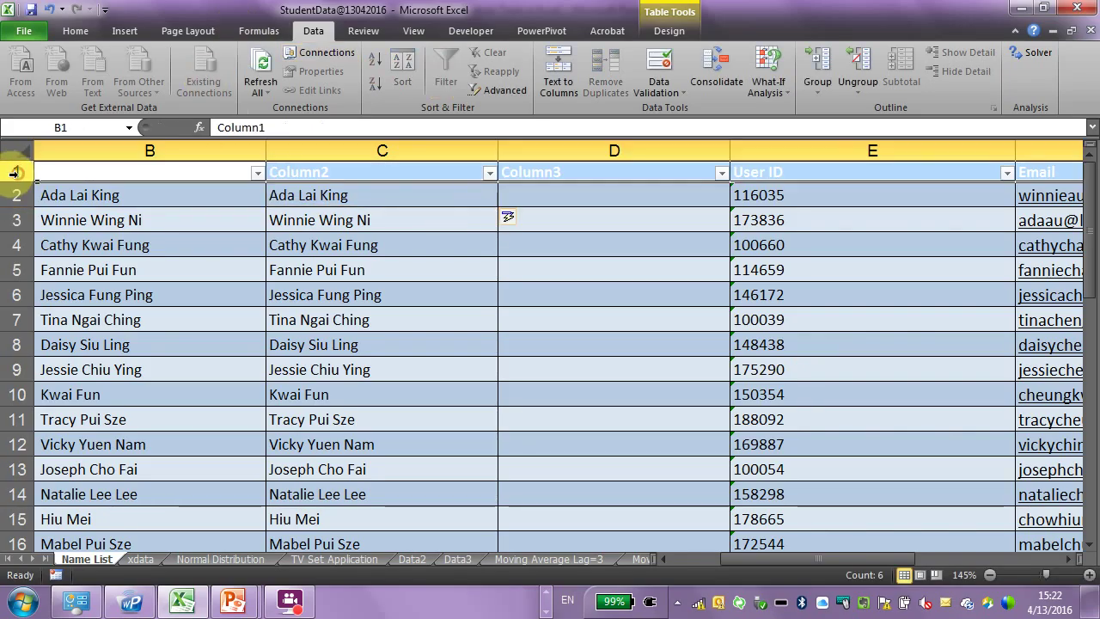
Give the table's header row a red fill from the Home tab's Fill Color choices
click(75, 31)
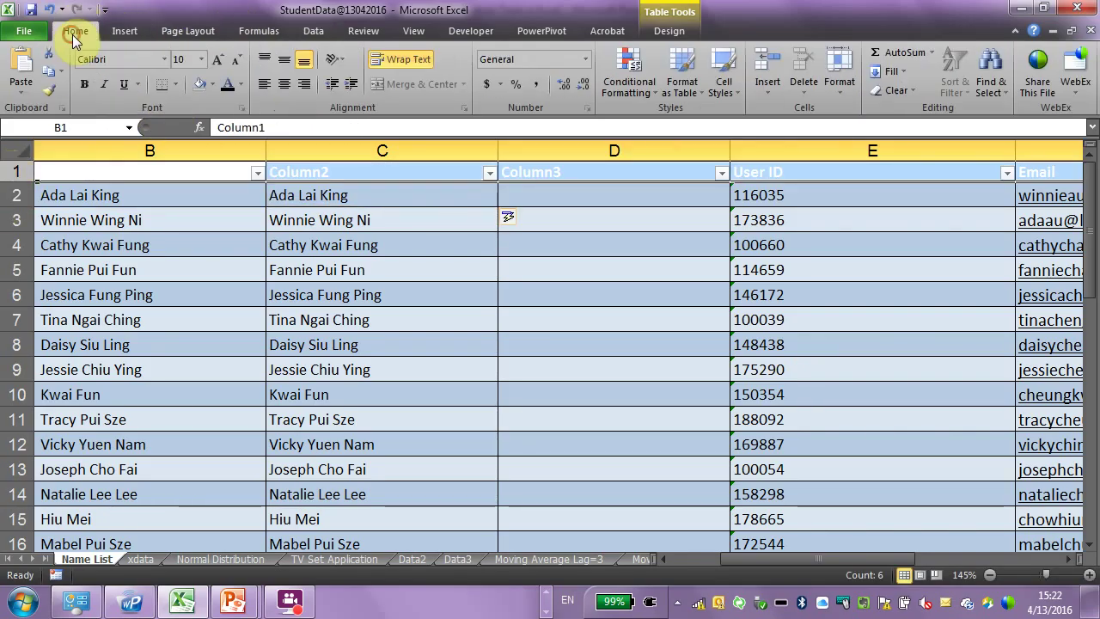
click(212, 84)
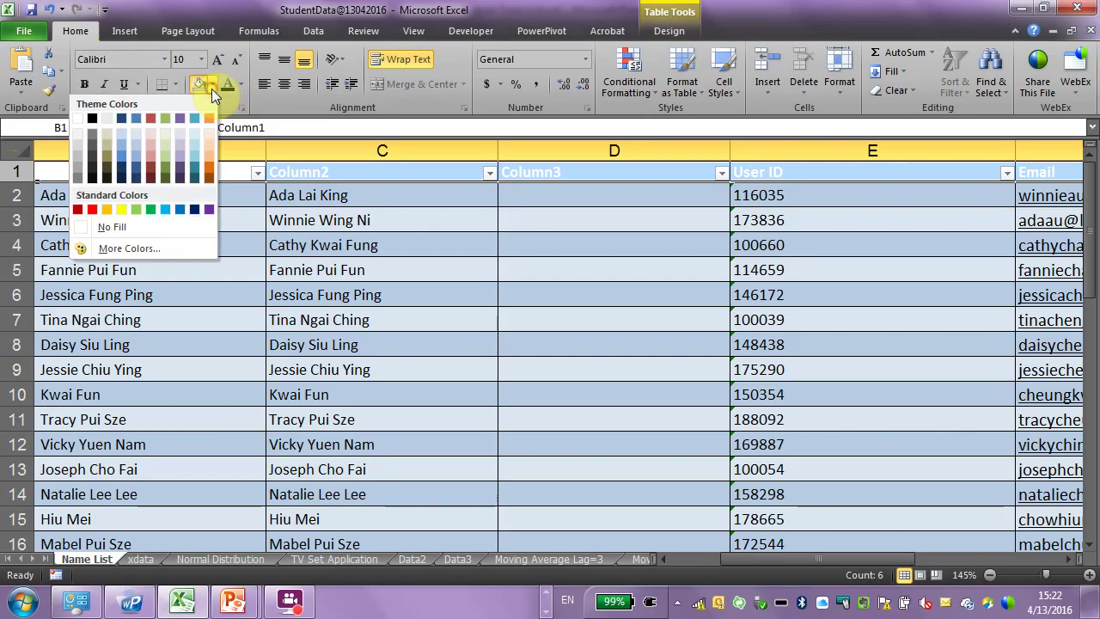
click(89, 210)
click(555, 199)
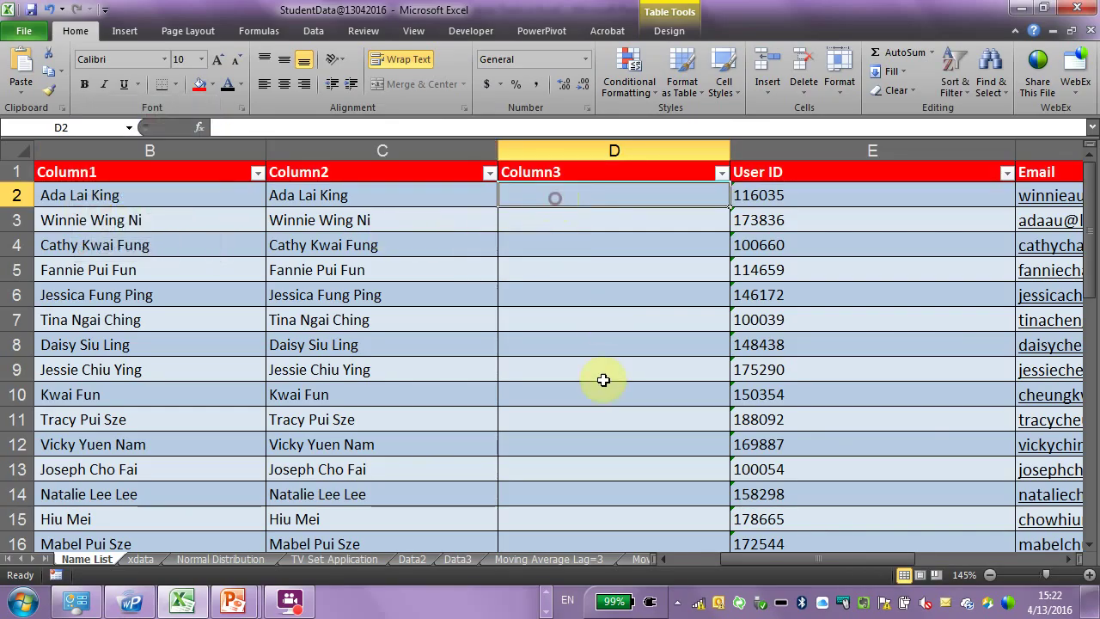
click(429, 191)
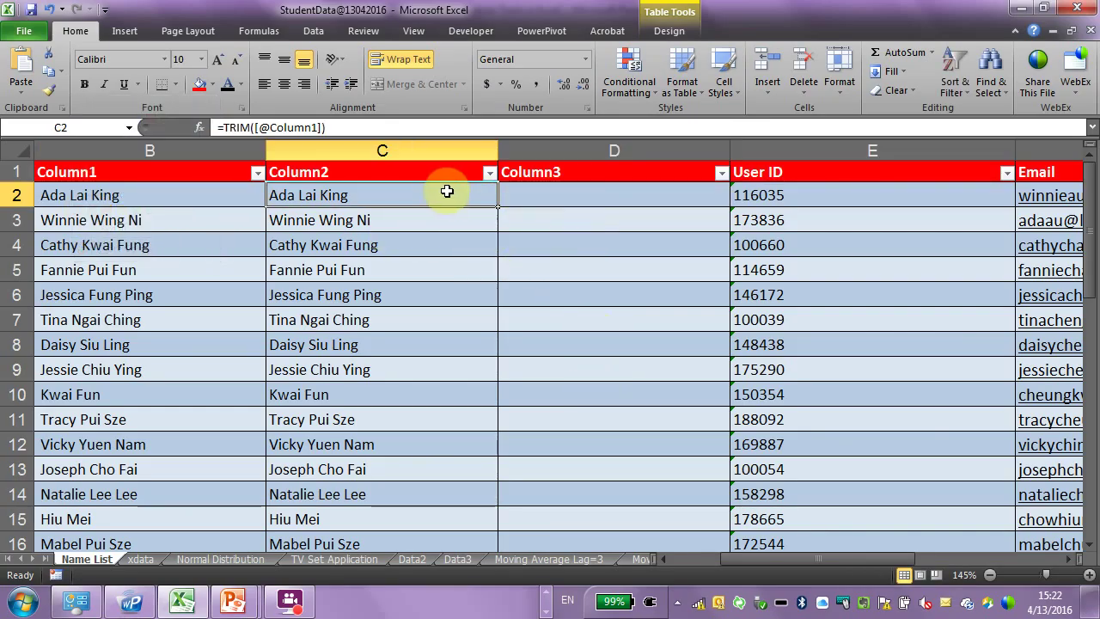
double_click(422, 187)
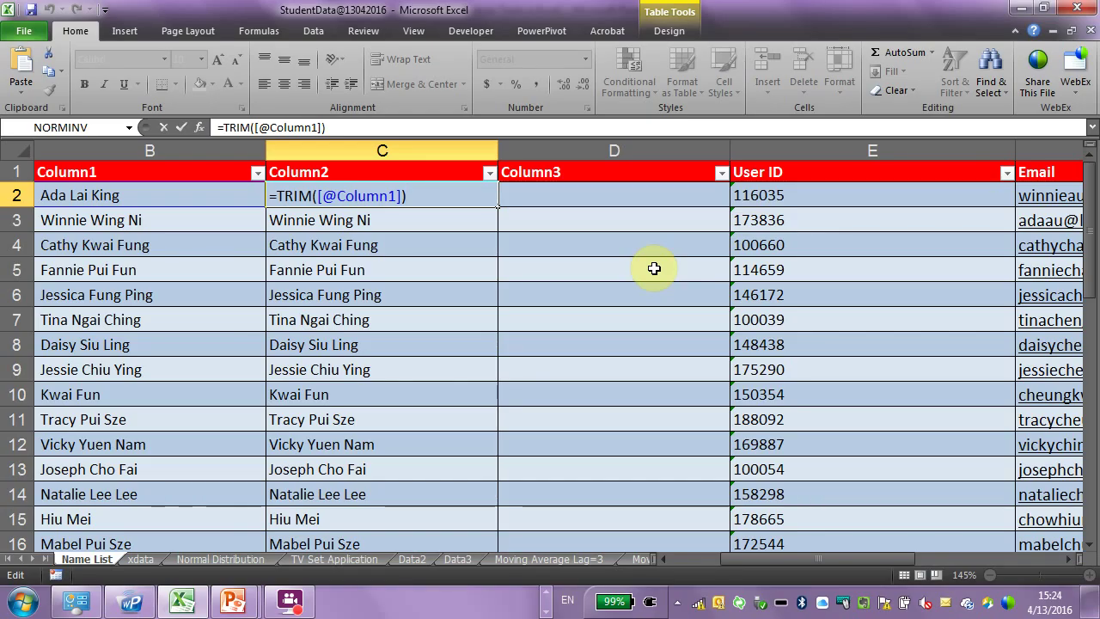
key(alt+Tab)
key(alt+Tab)
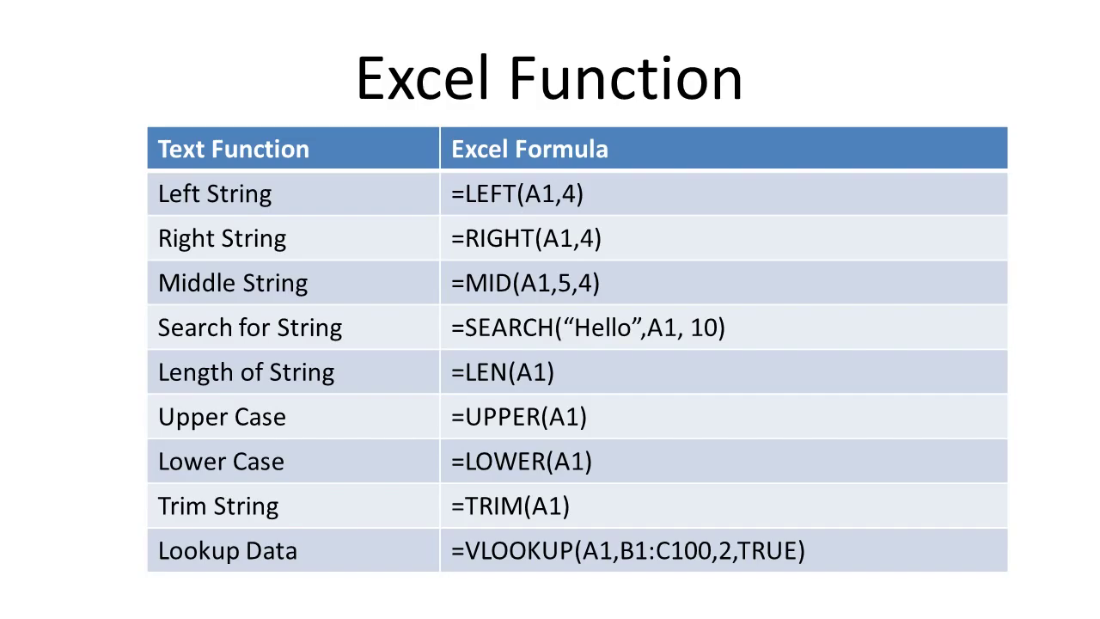
key(alt+Tab)
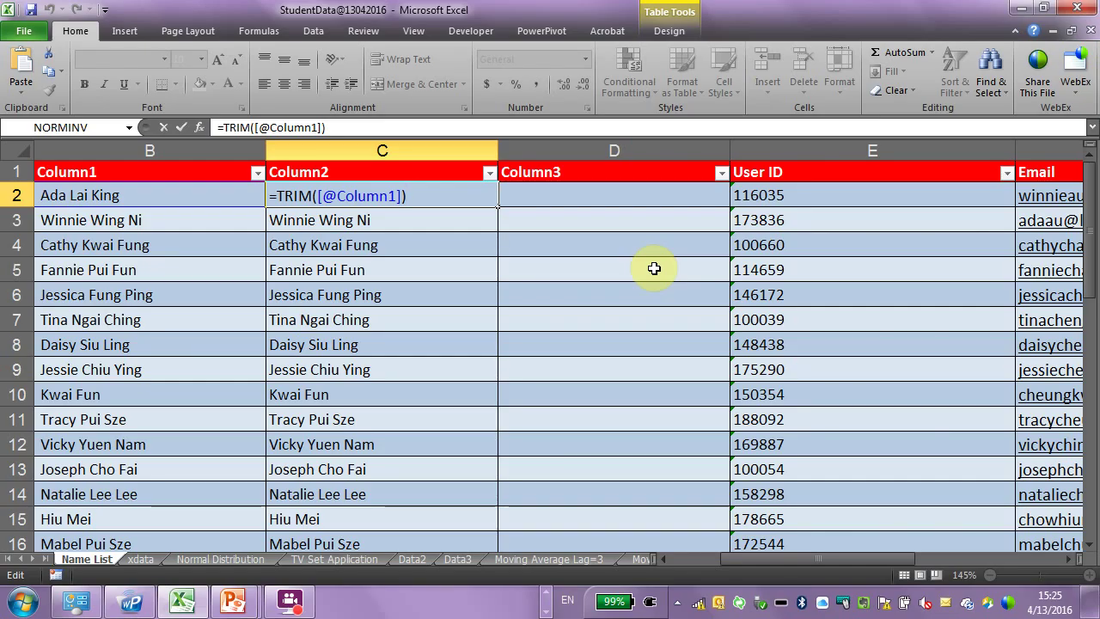
key(ctrl+Return)
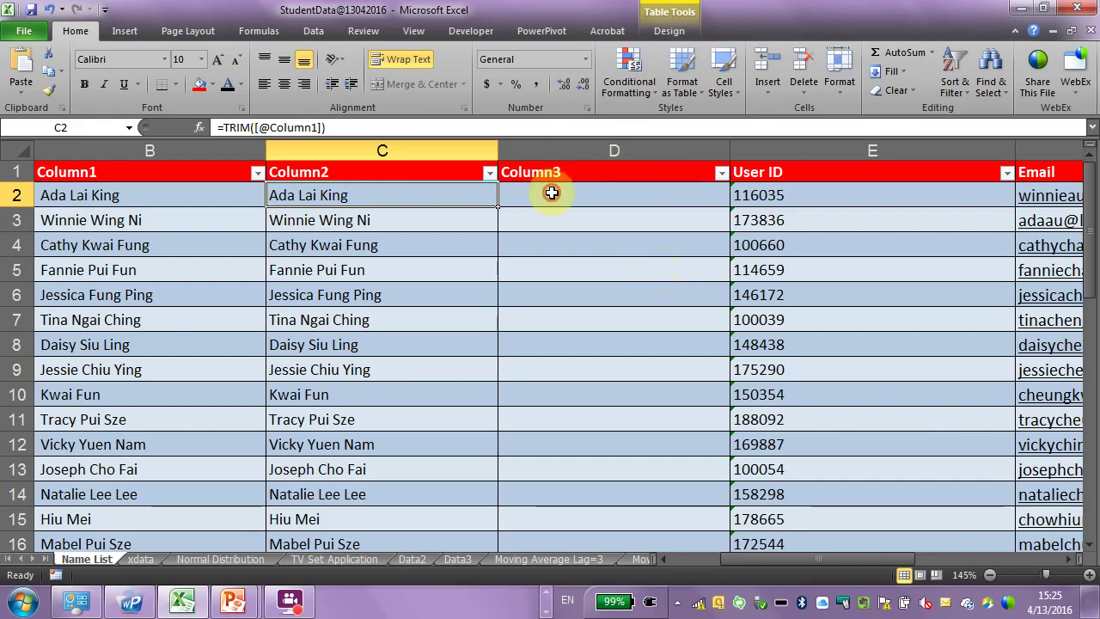
click(552, 193)
text(=se)
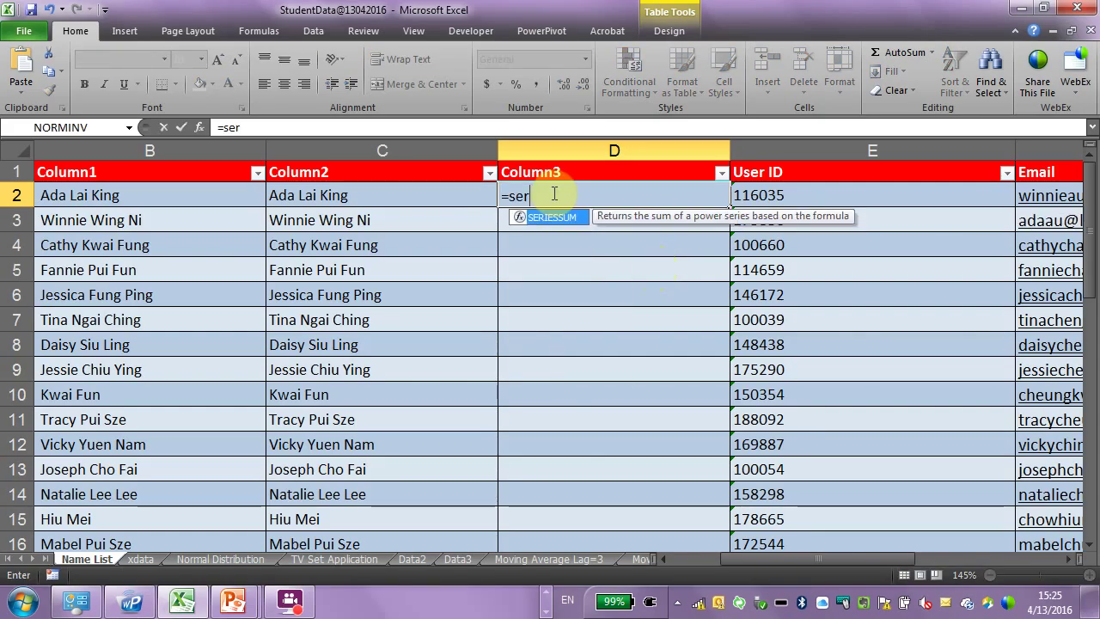
text(arch(*)
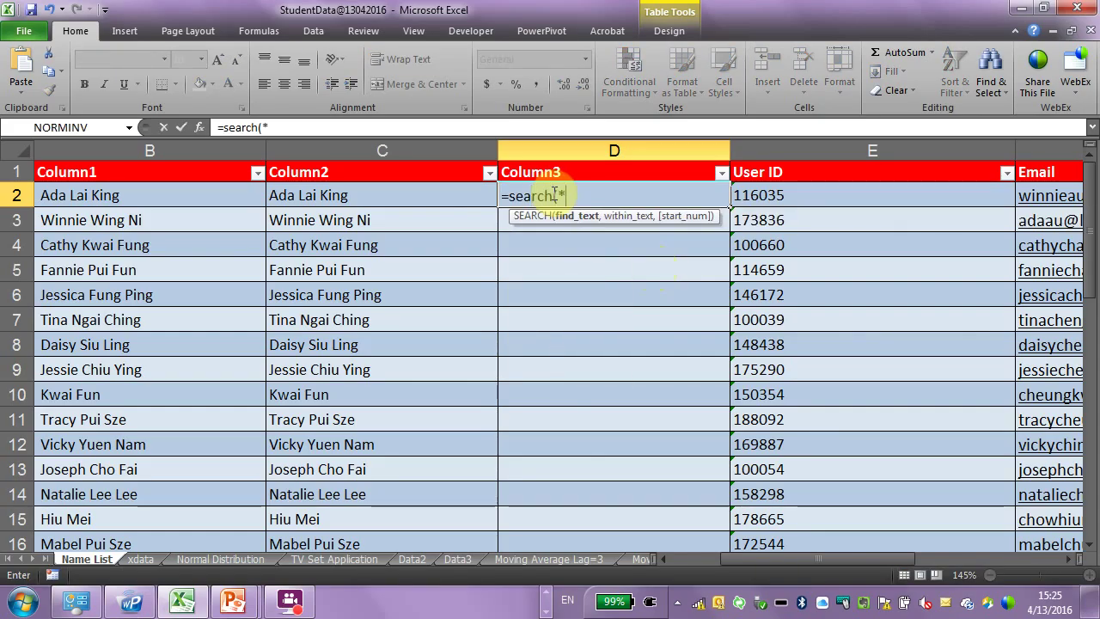
key(BackSpace)
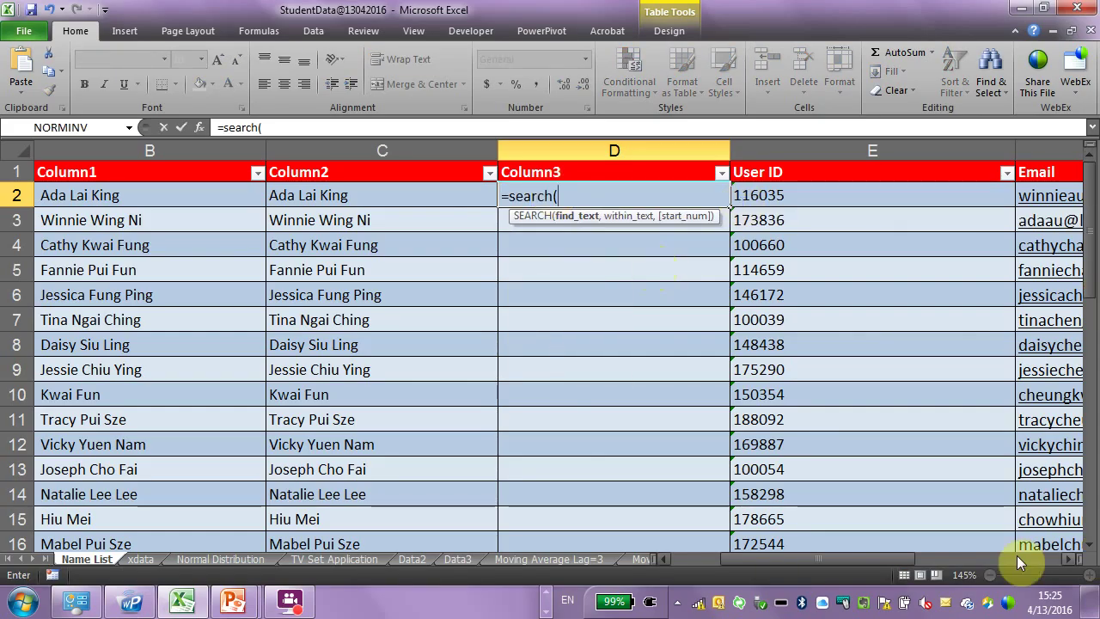
text(" ",)
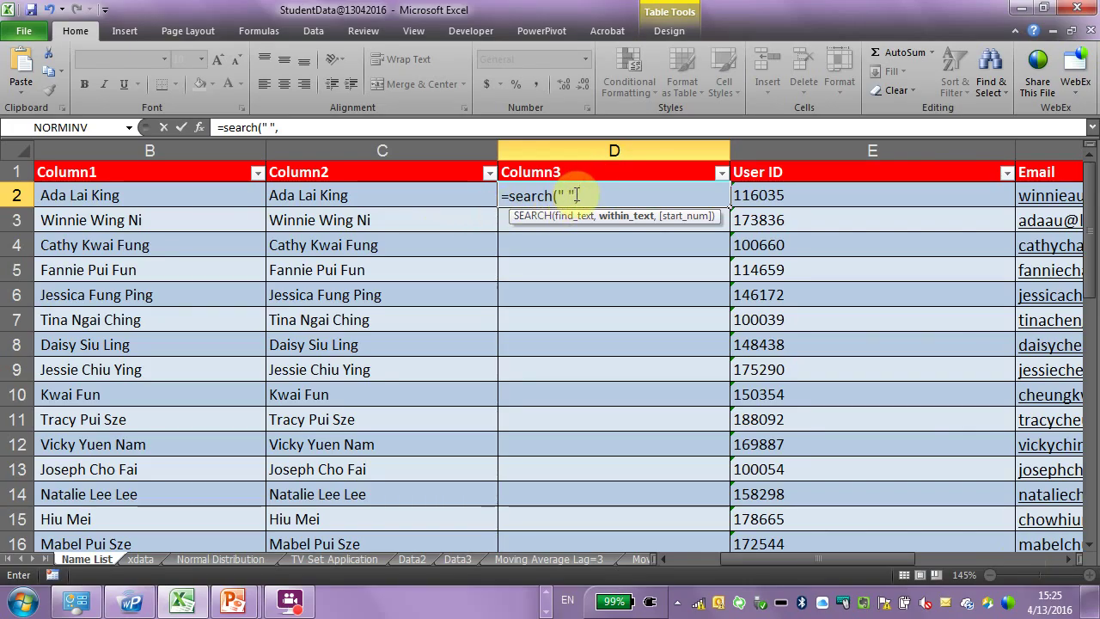
click(422, 191)
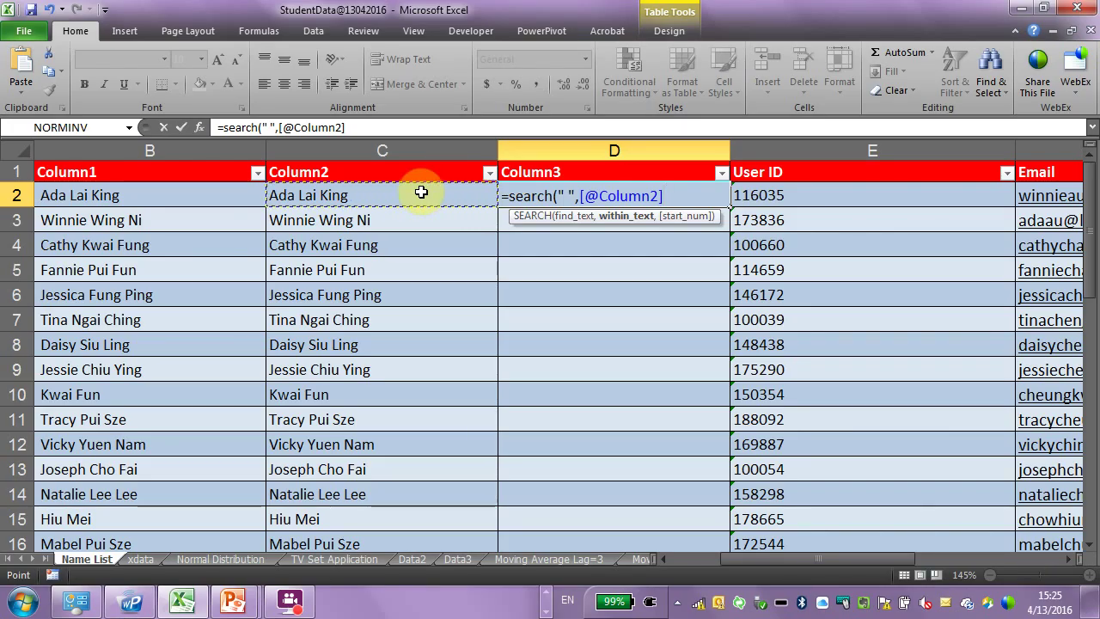
text())
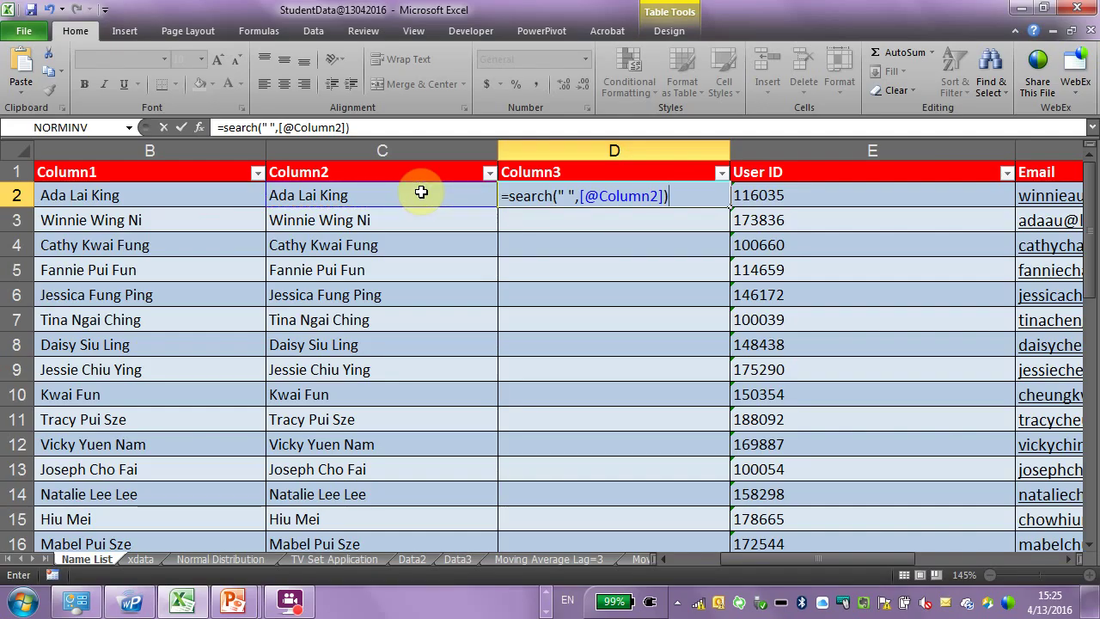
key(ctrl+Return)
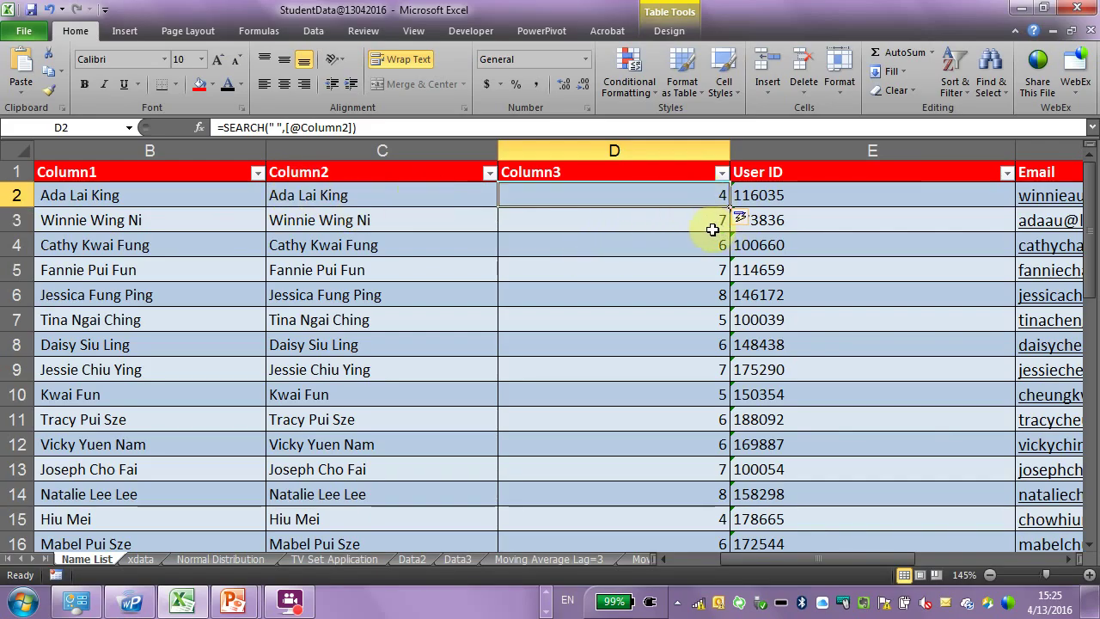
click(709, 221)
click(688, 249)
click(685, 273)
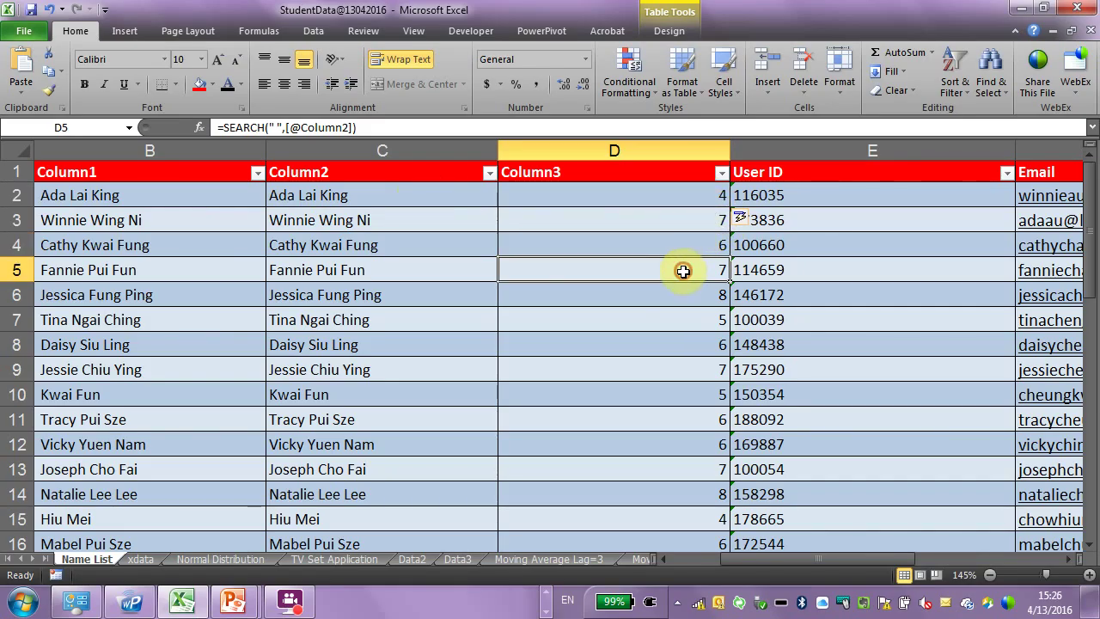
click(678, 298)
click(671, 314)
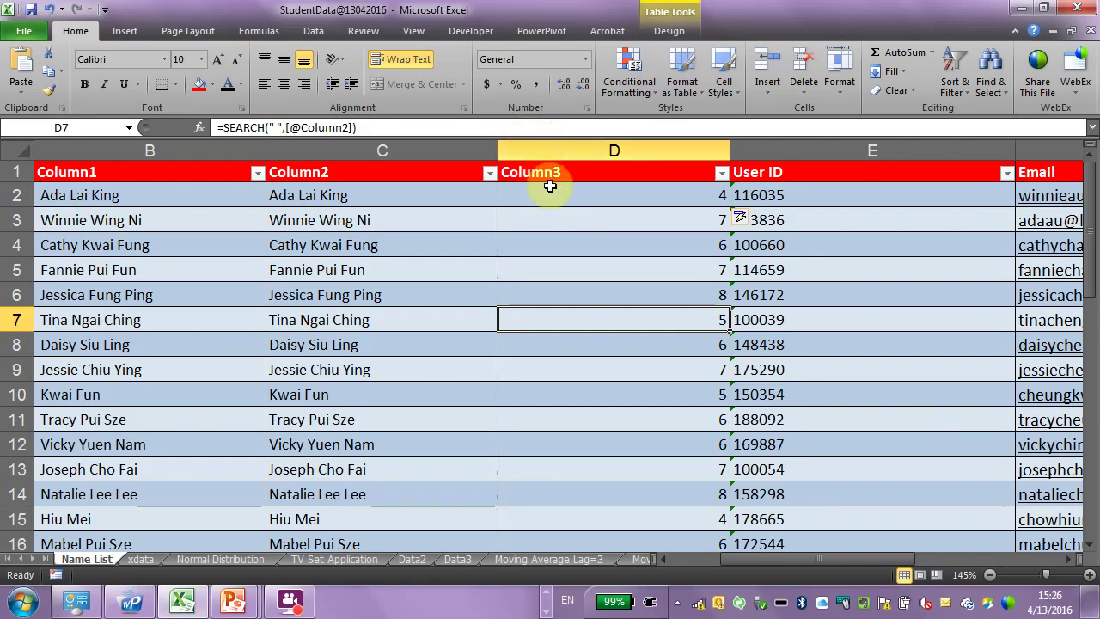
click(578, 197)
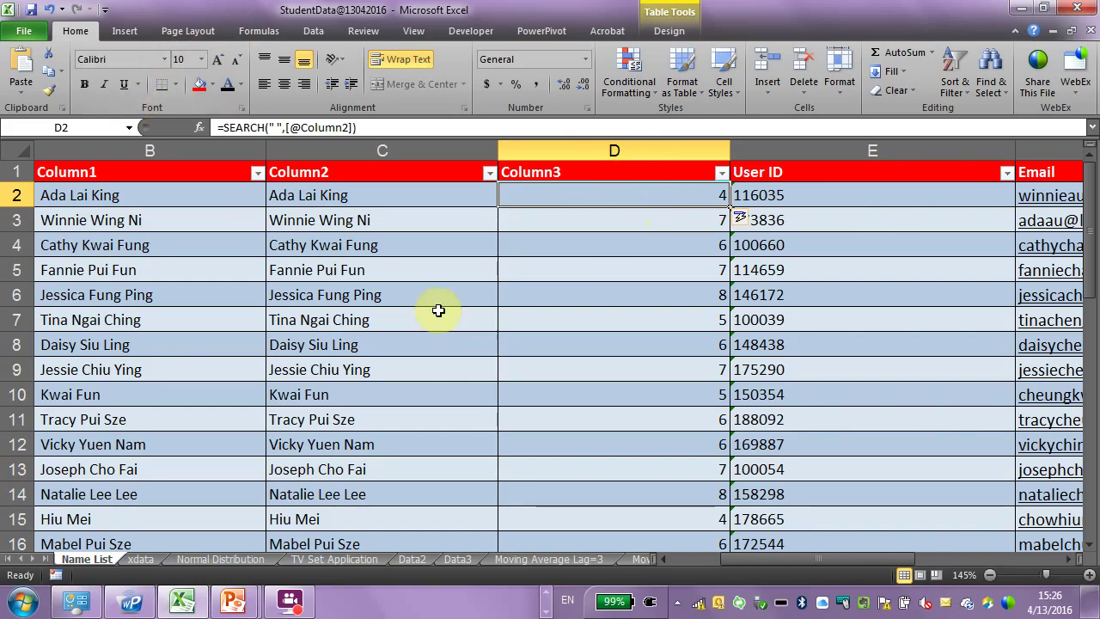
double_click(579, 197)
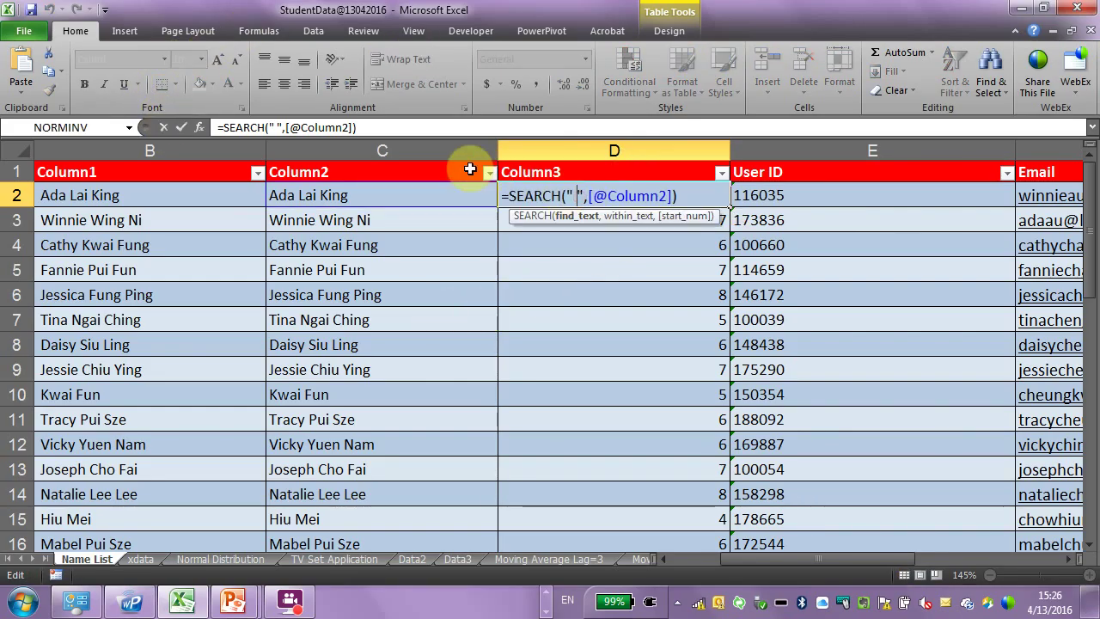
click(507, 196)
text(left)
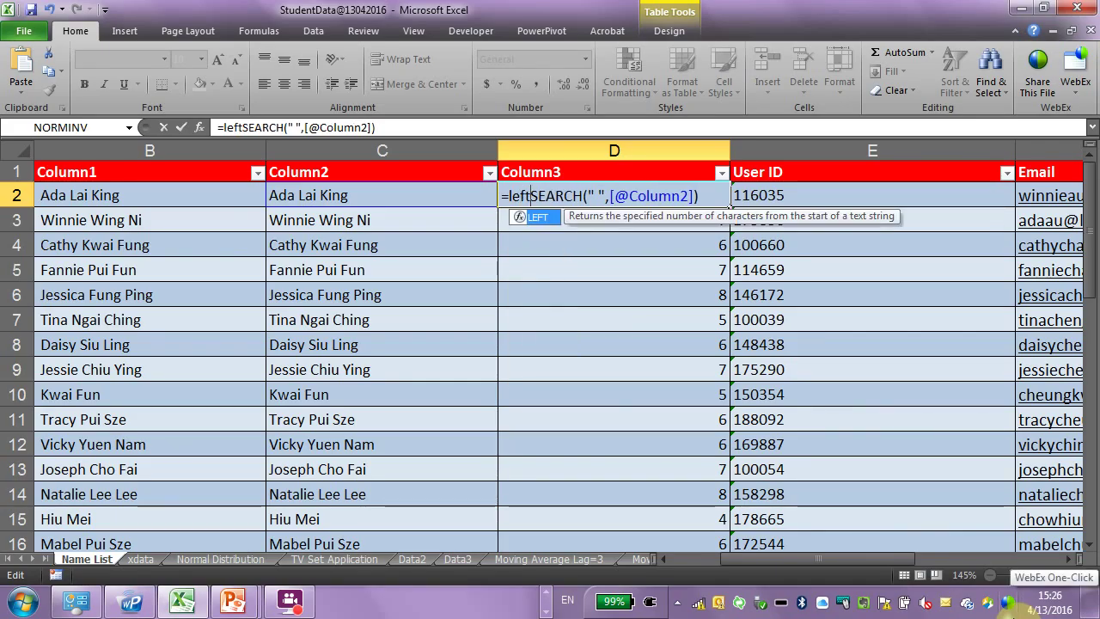
text(()
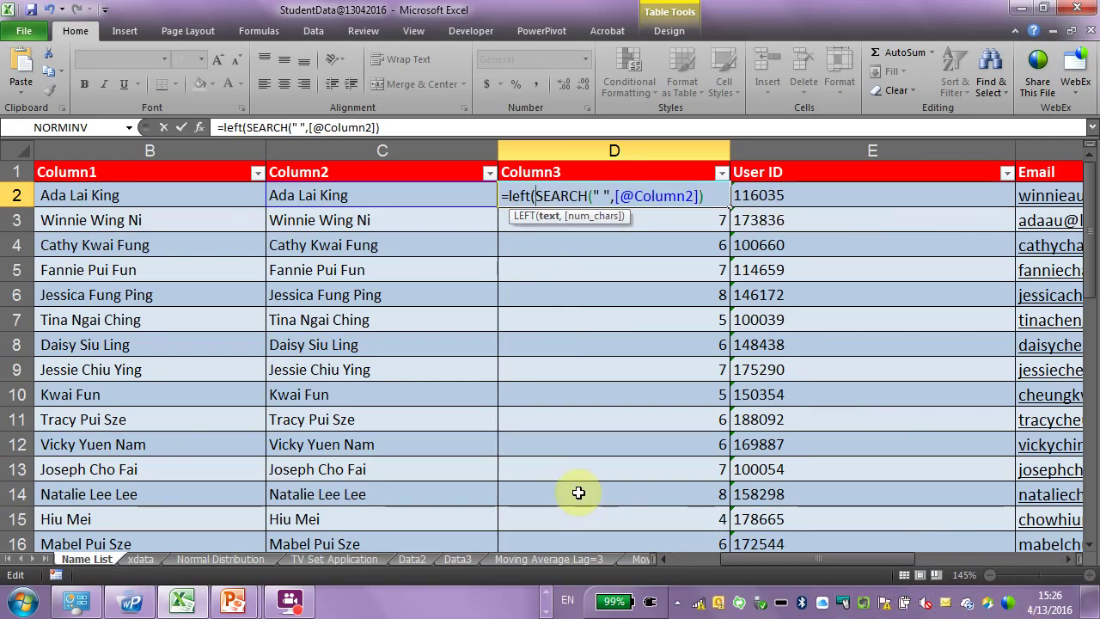
click(388, 196)
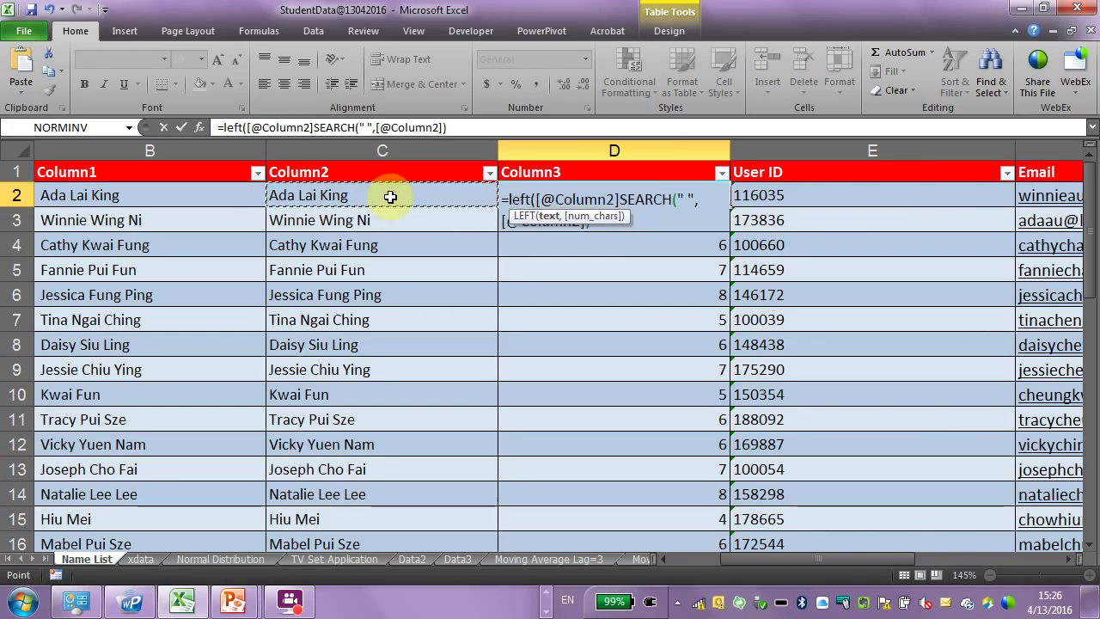
text(,)
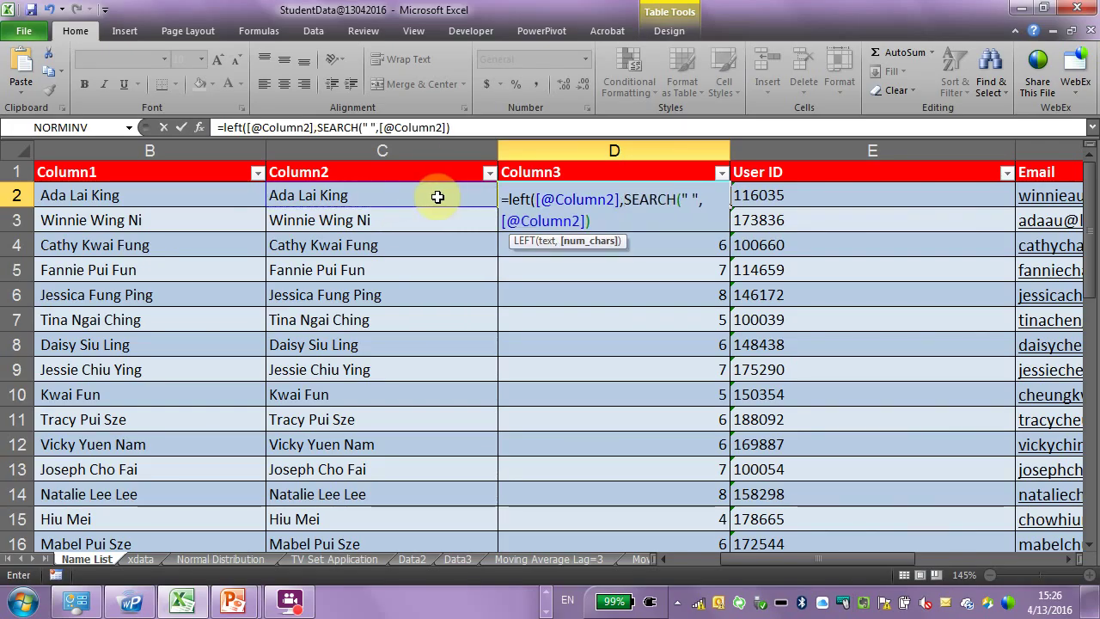
click(614, 215)
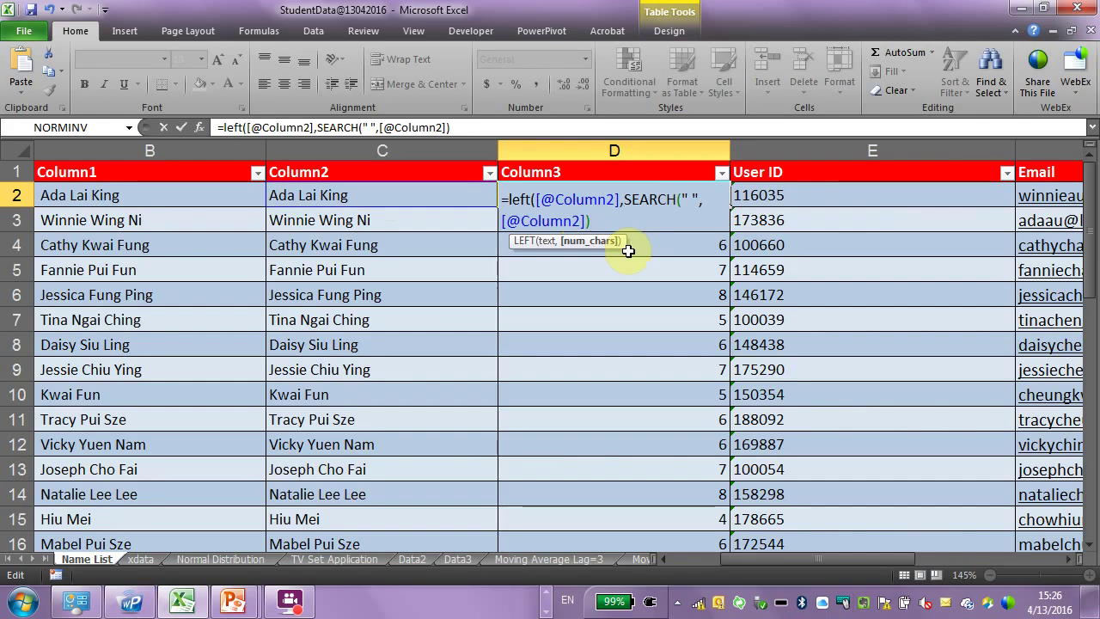
text(-1))
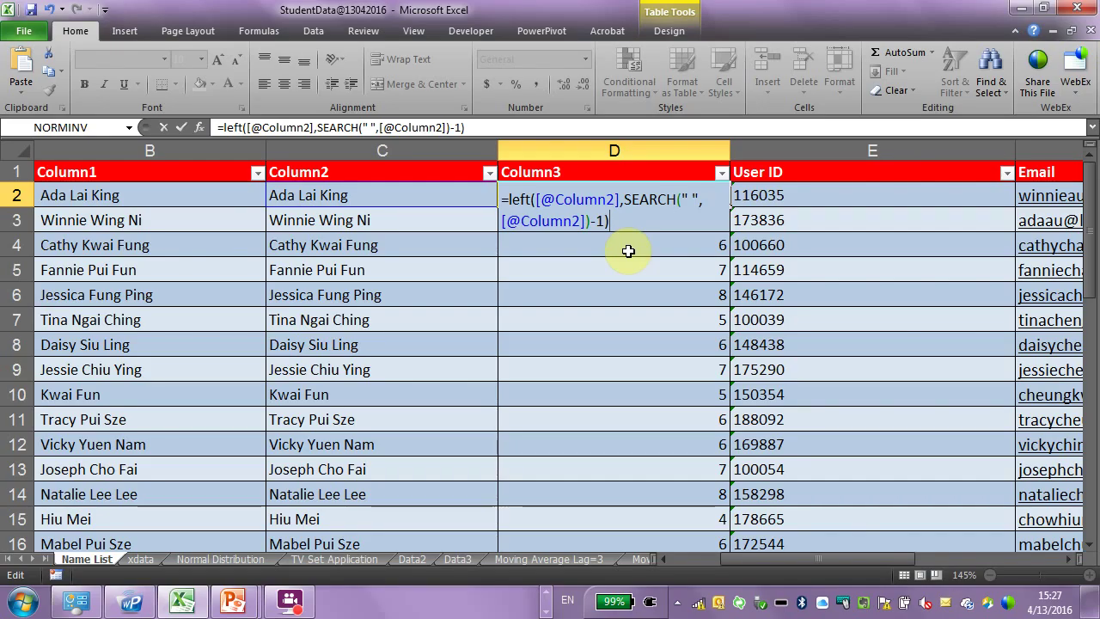
key(ctrl+Return)
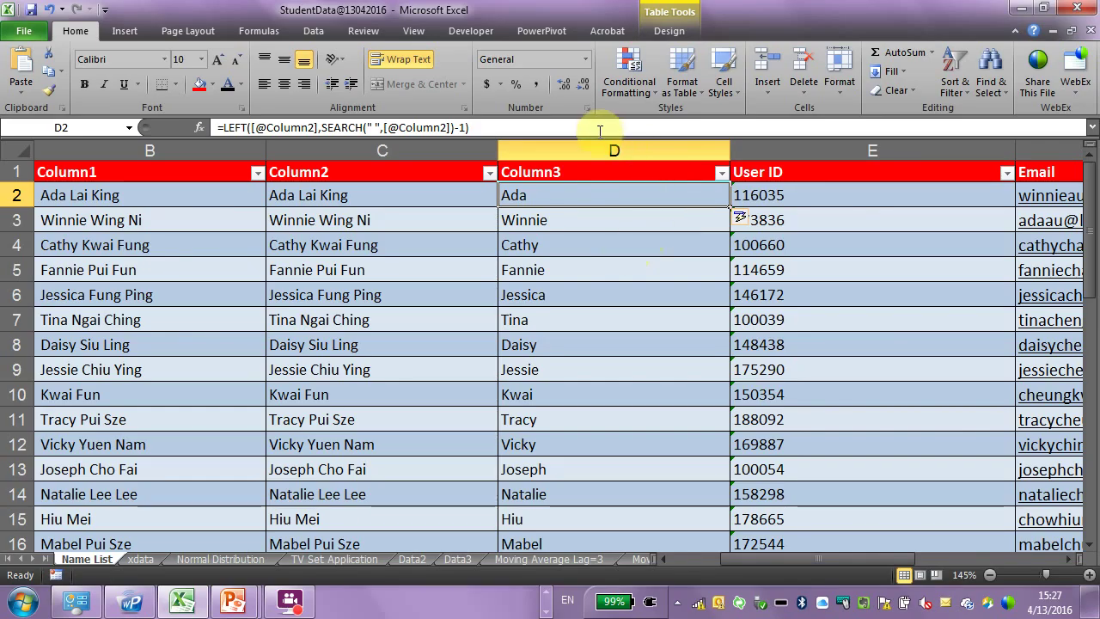
Open D2's LEFT/SEARCH formula in edit mode to review its parts
double_click(613, 197)
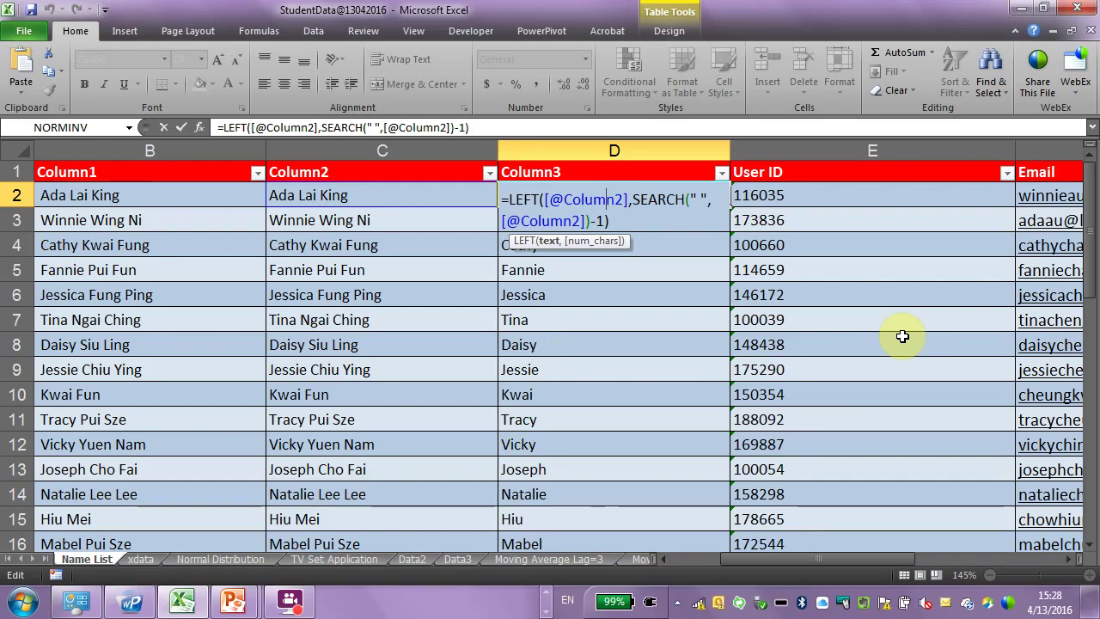
Leave D2's formula unchanged, keeping first names like Ada, Winnie and Cathy
key(Return)
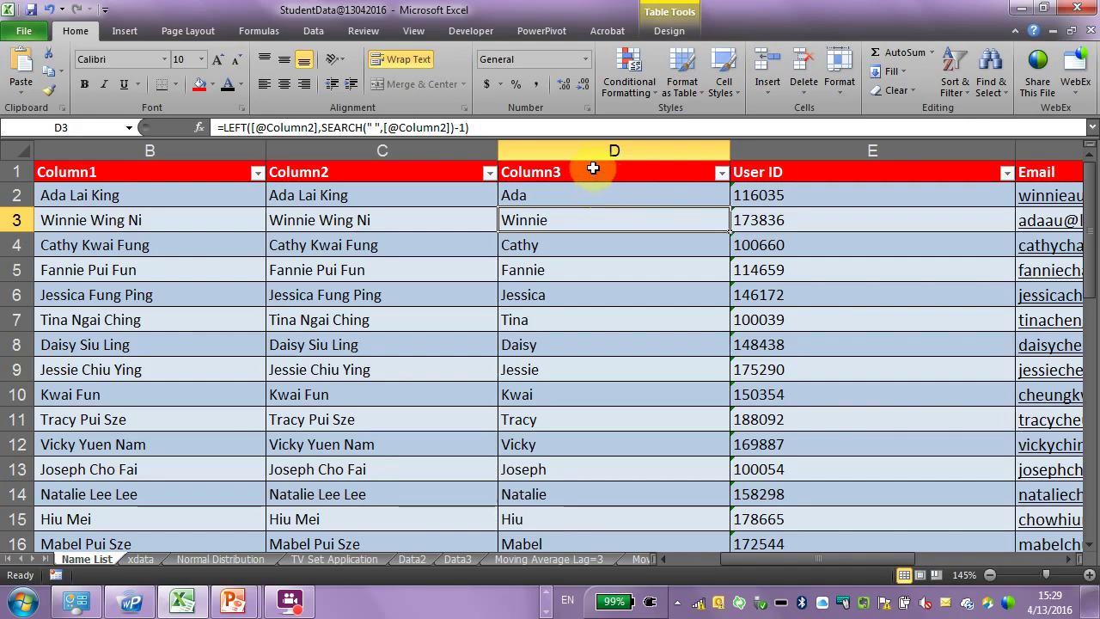
Copy the first names, user IDs and emails in D2:F12
drag(592, 195, 848, 423)
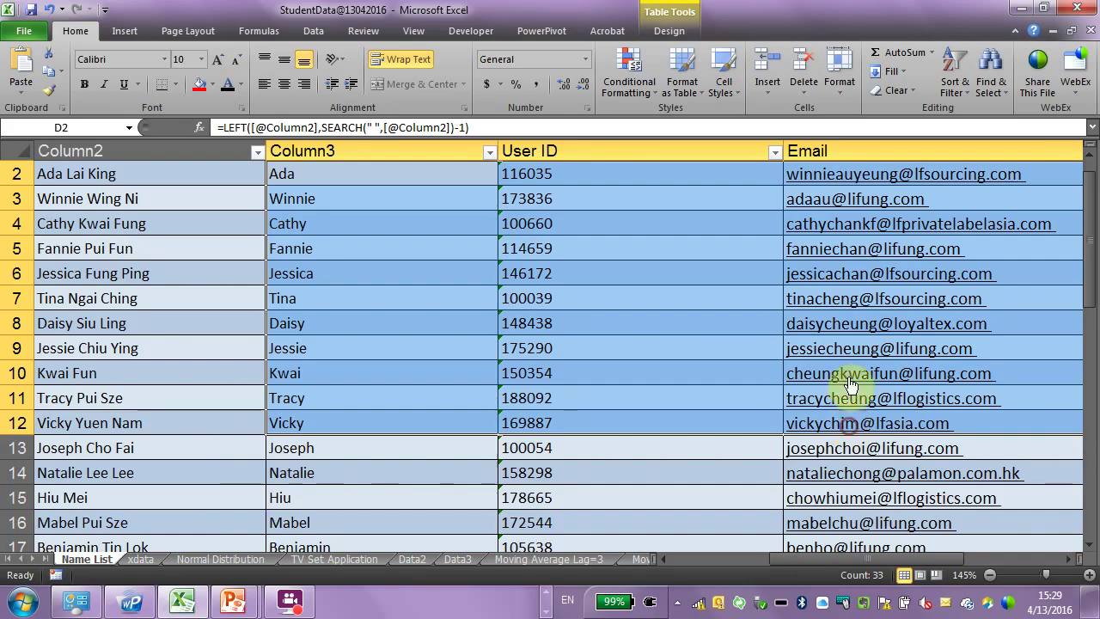
scroll(851, 361, up, 1)
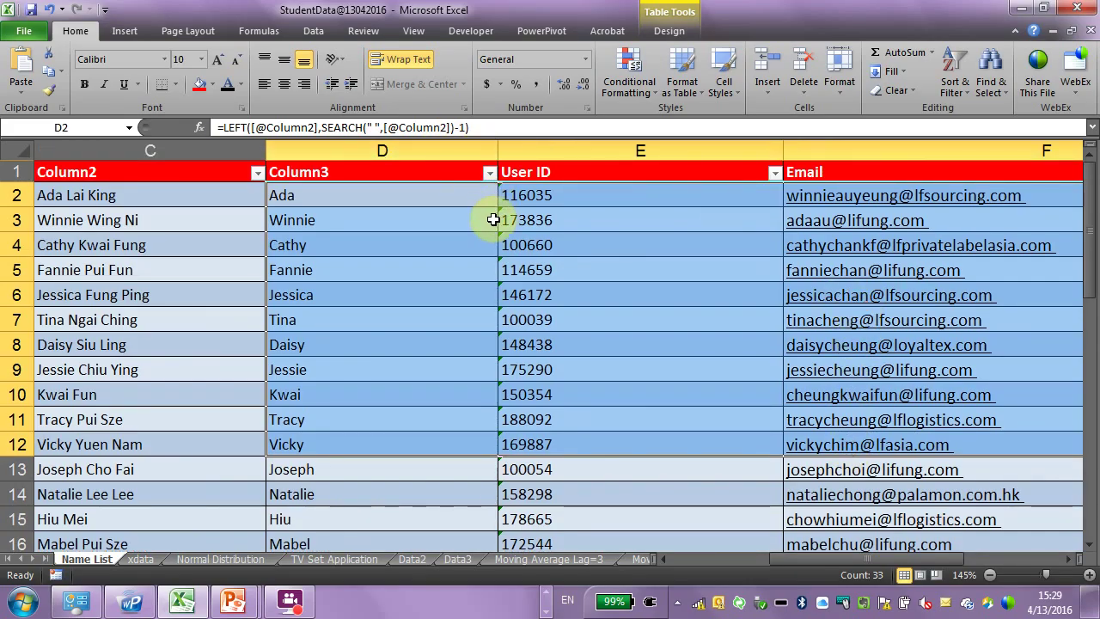
key(ctrl+c)
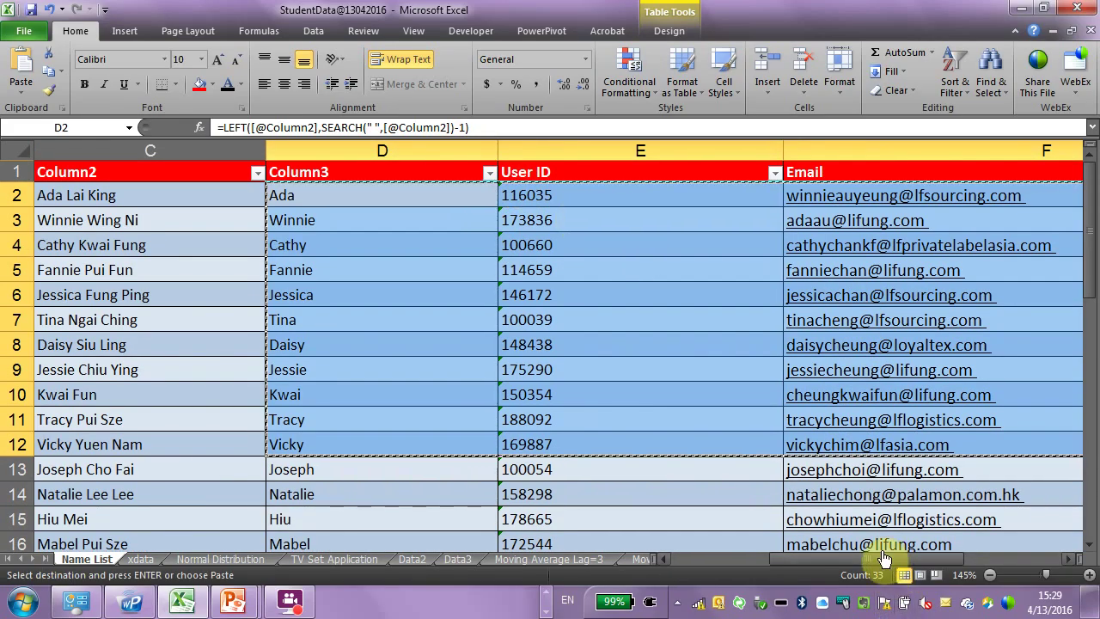
drag(882, 553, 805, 565)
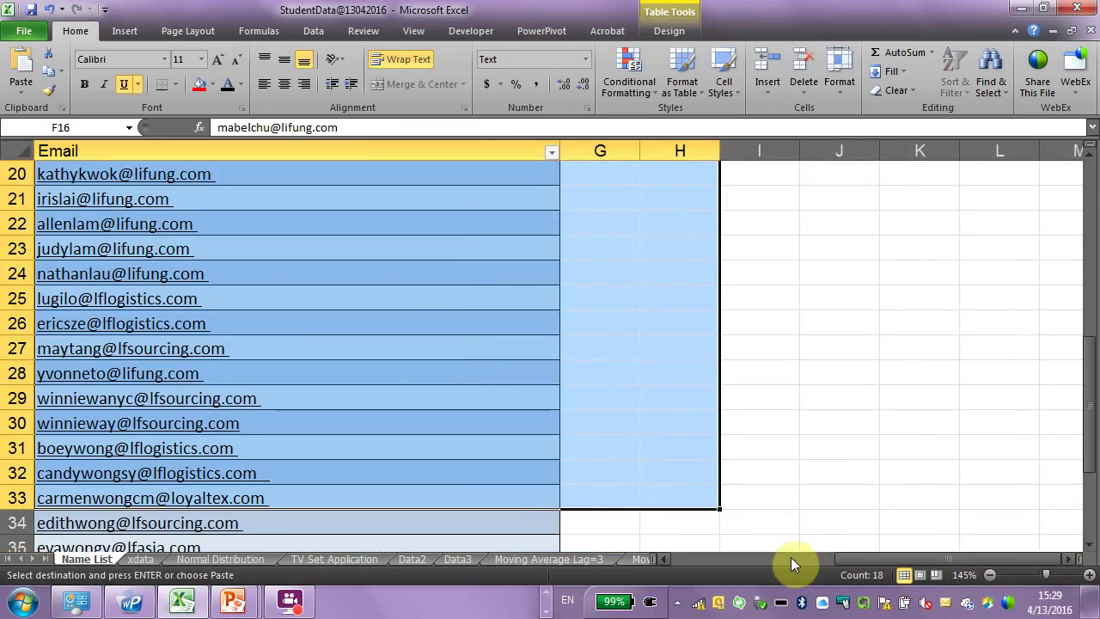
click(1078, 560)
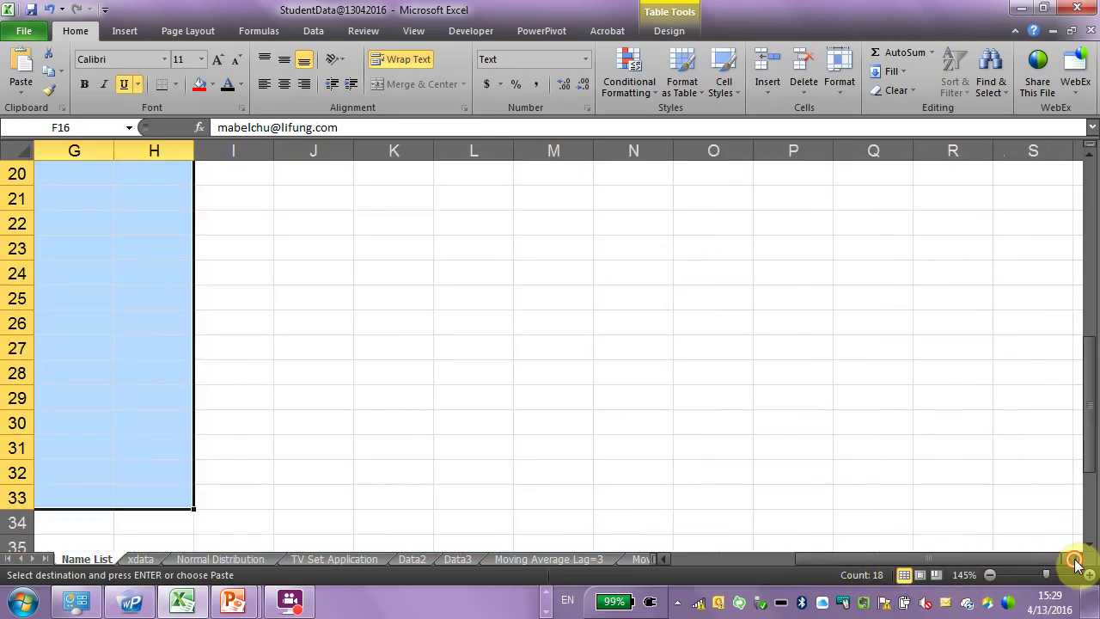
click(1078, 559)
scroll(449, 309, up, 6)
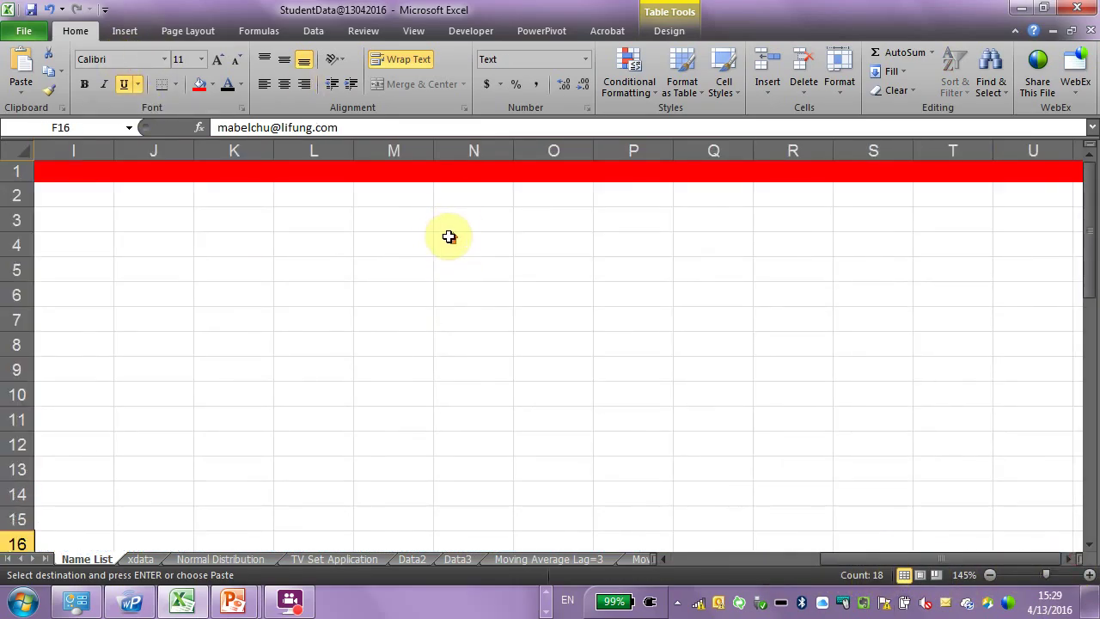
Paste the copied block transposed at N2 via Paste Special, giving three rows
click(473, 193)
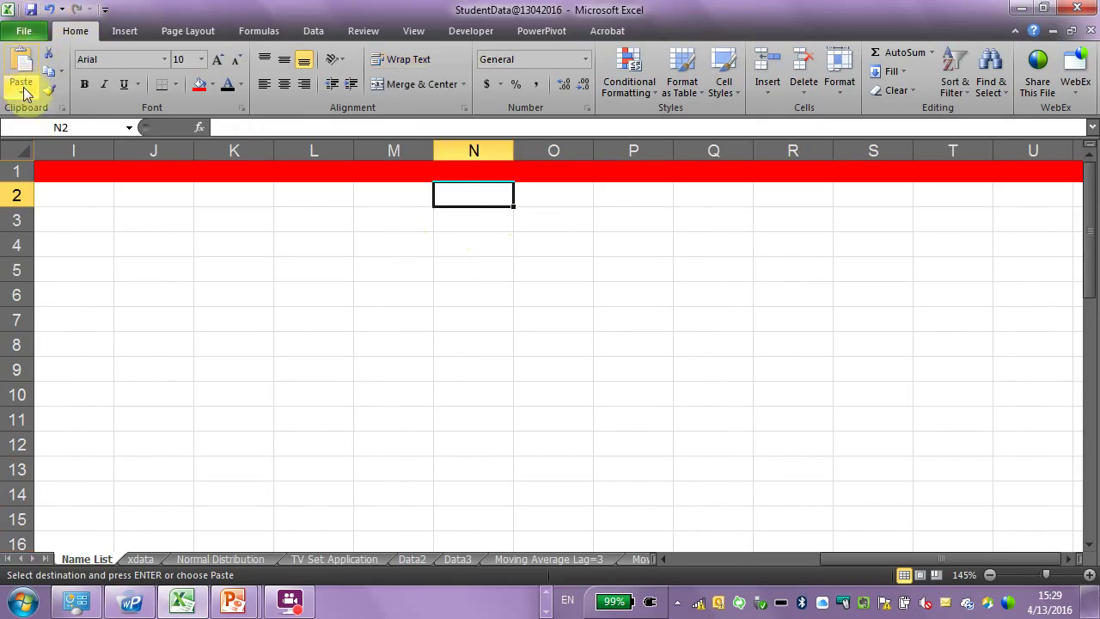
click(21, 86)
click(85, 265)
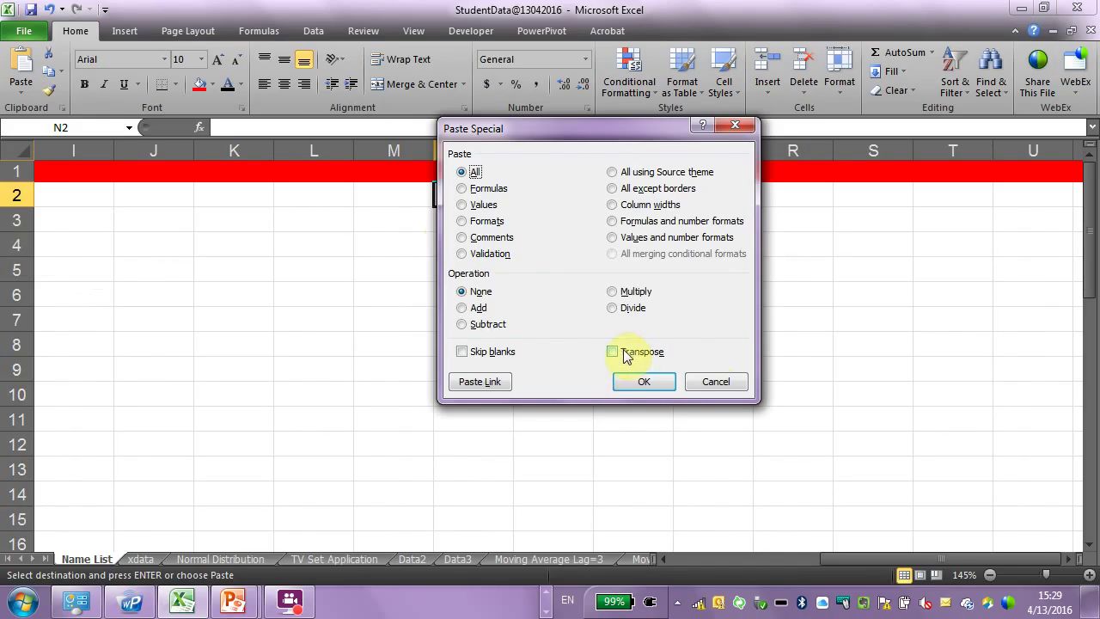
click(621, 351)
click(642, 383)
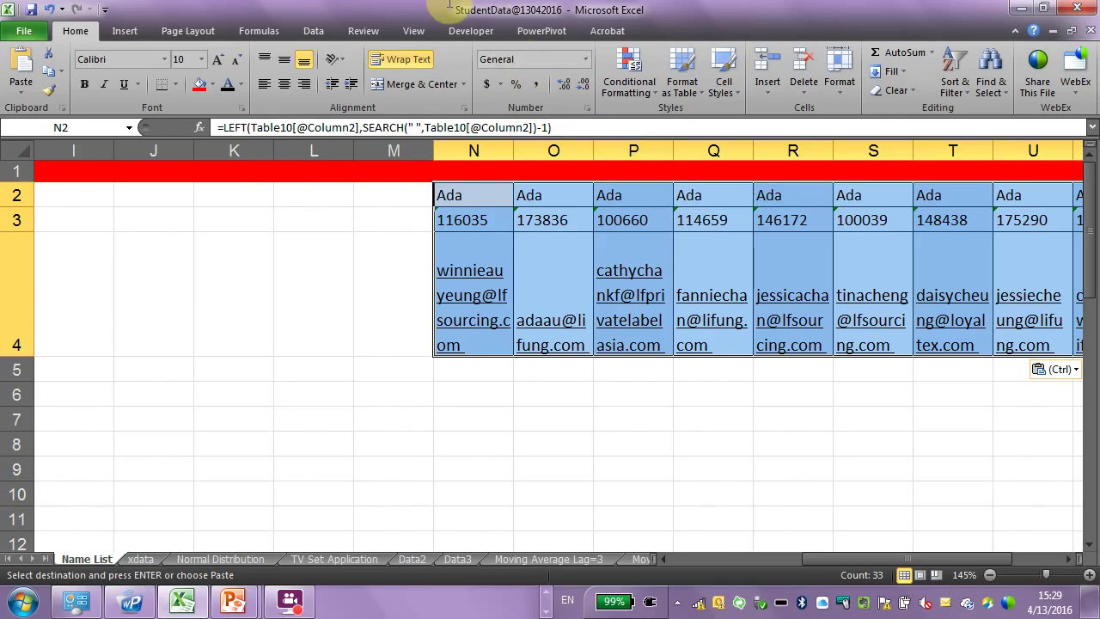
click(18, 93)
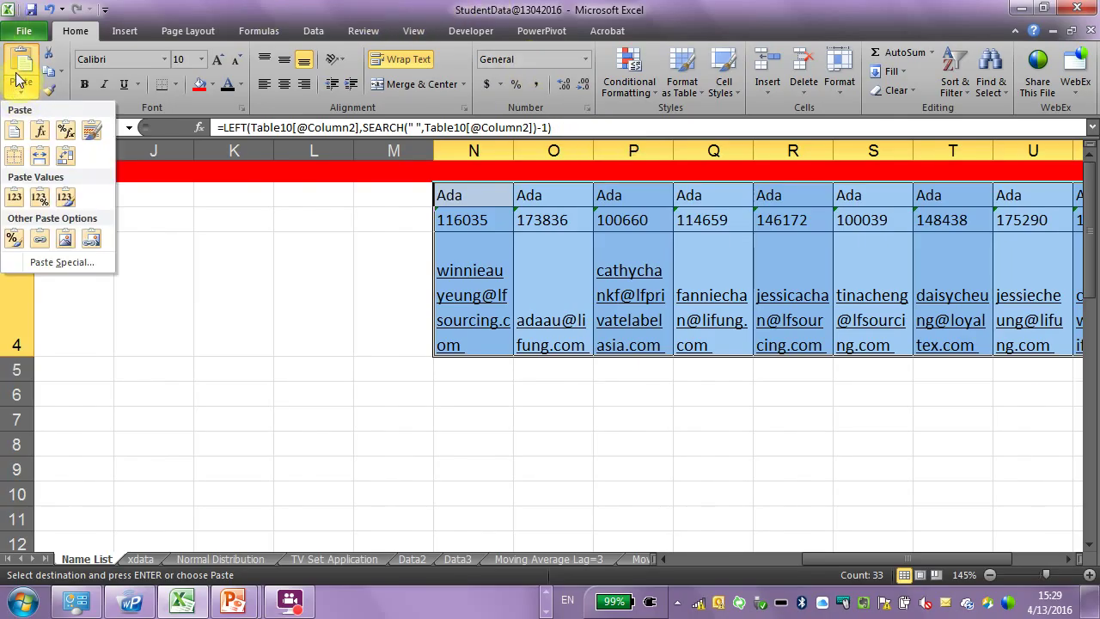
Cancel a second Transpose paste and delete the transposed block in N2:U4
click(65, 261)
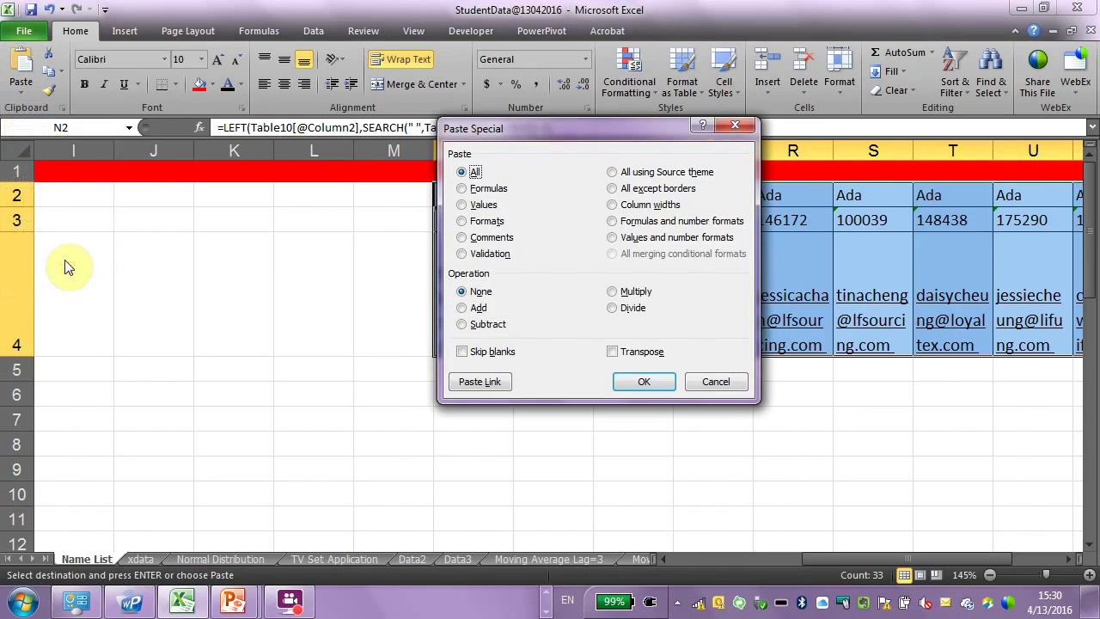
click(645, 352)
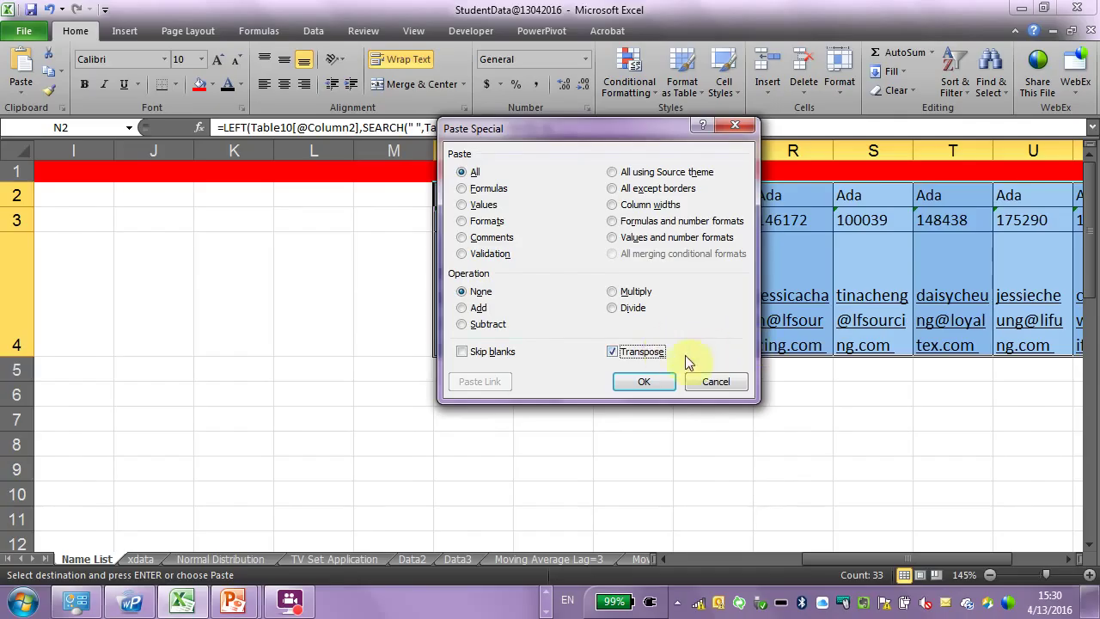
click(711, 382)
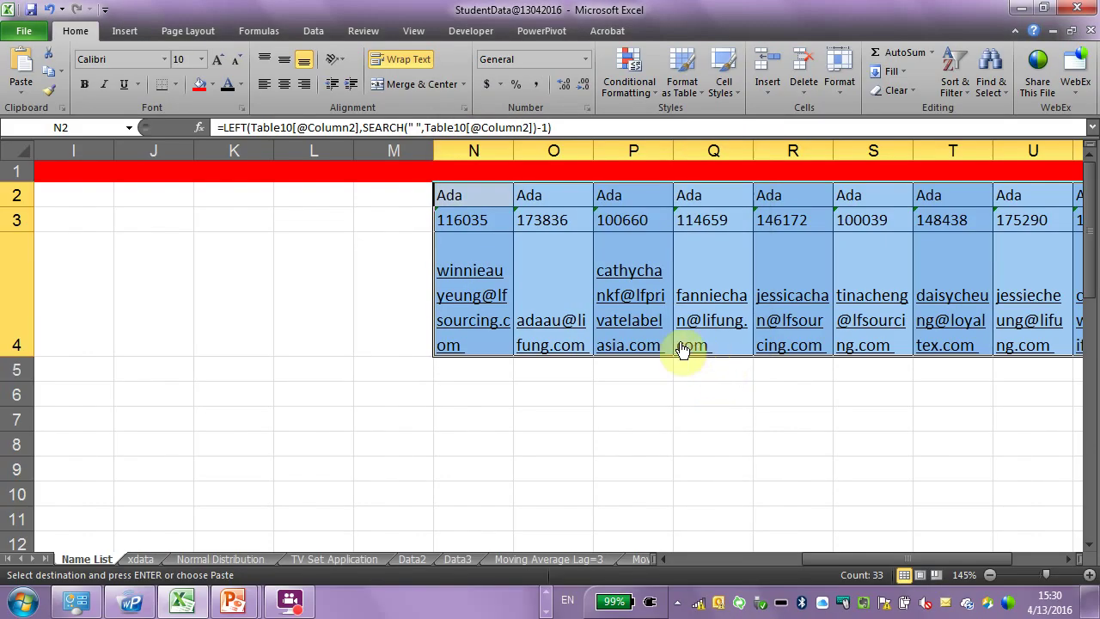
key(Delete)
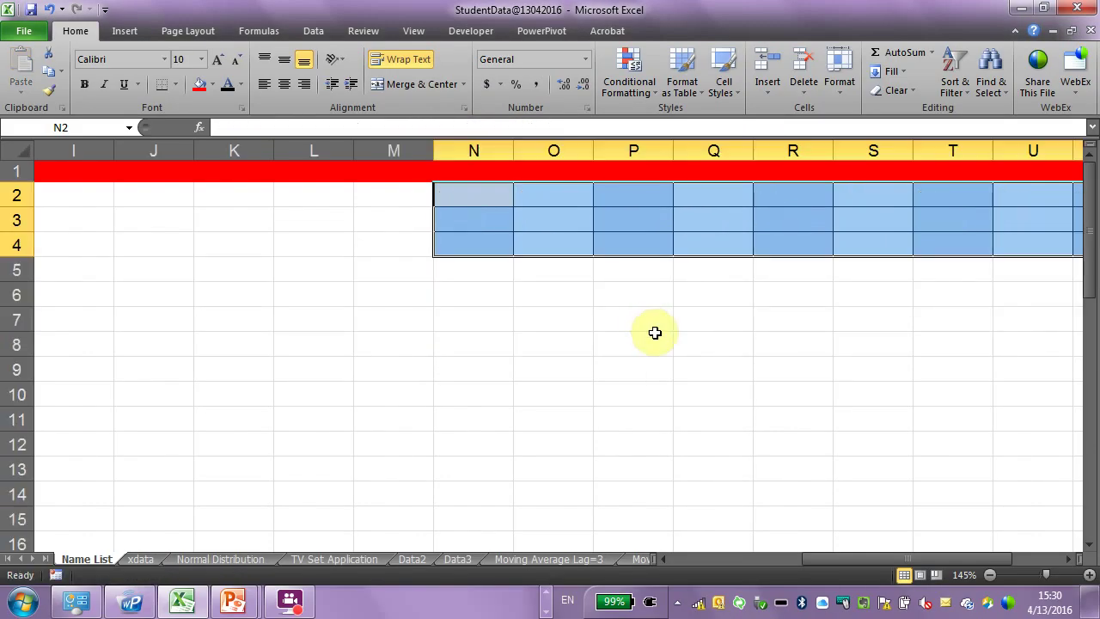
click(522, 318)
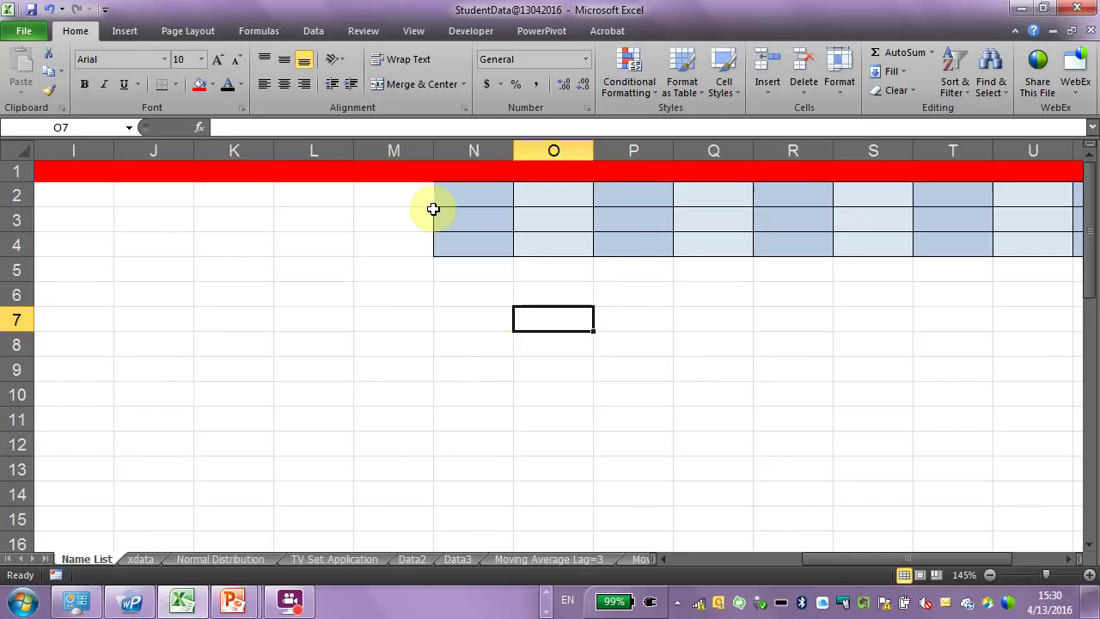
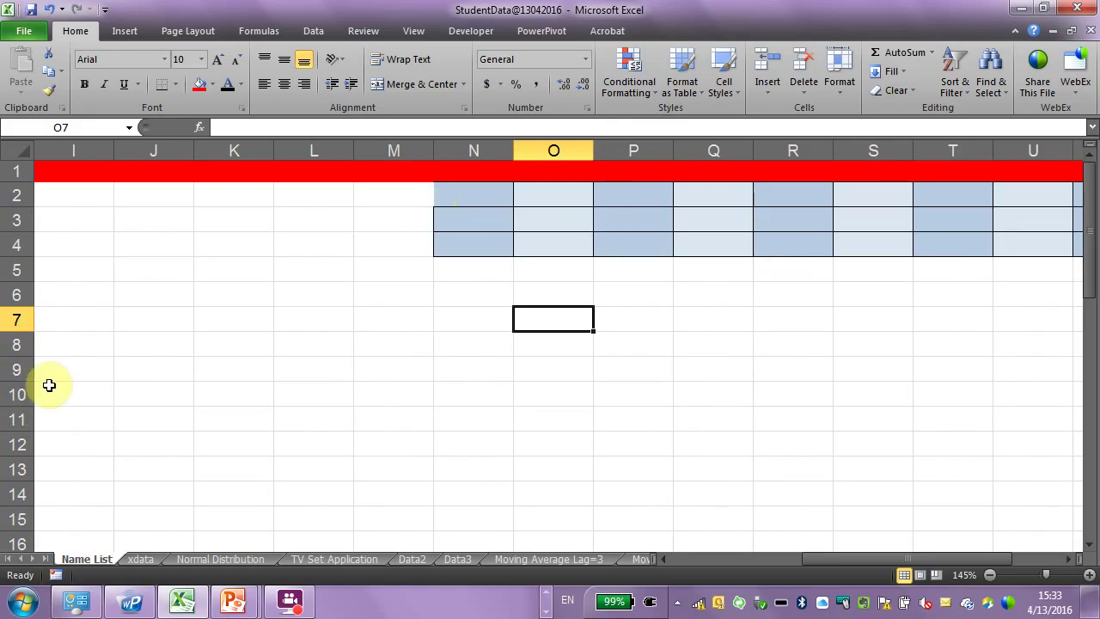
Check the Registered Attendees filter options and inspect the TRIM formula in cell C2, leaving it unchanged
click(134, 439)
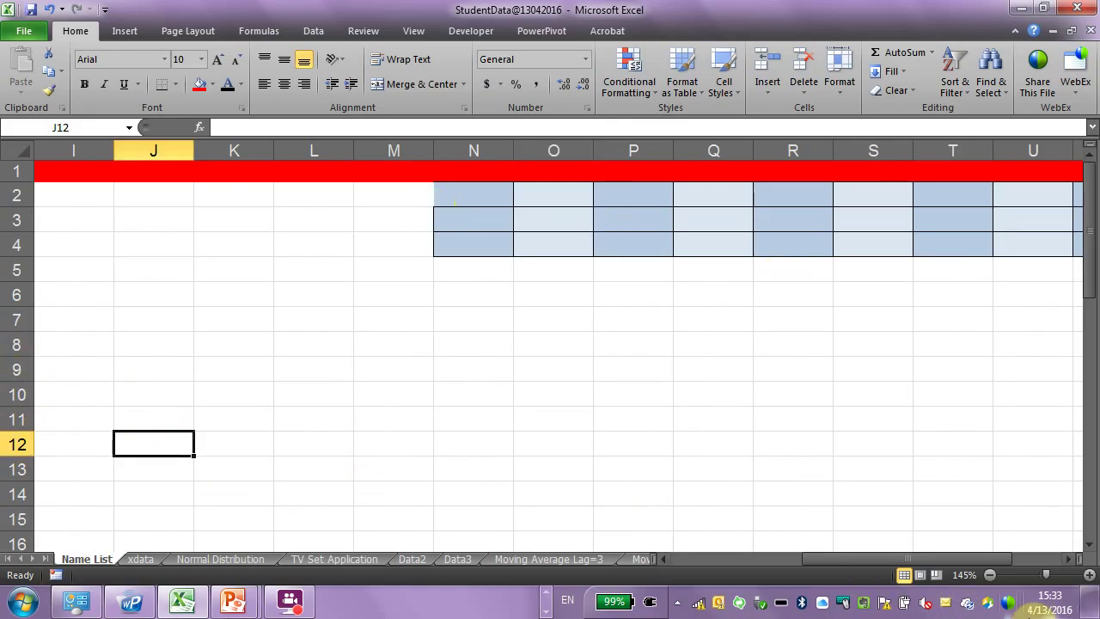
drag(965, 555, 695, 555)
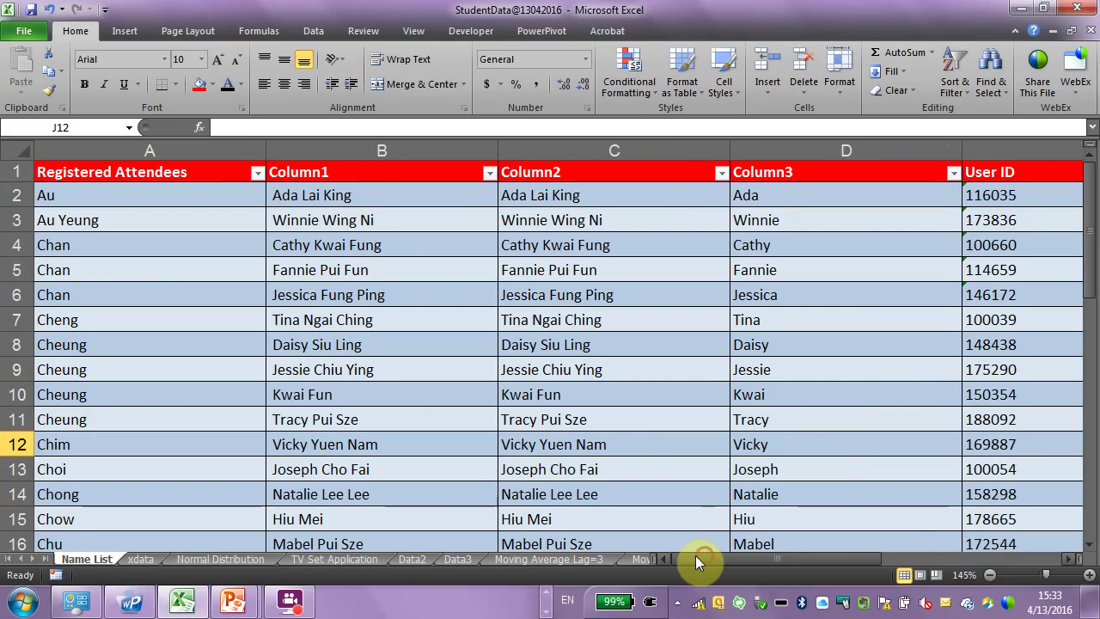
click(258, 174)
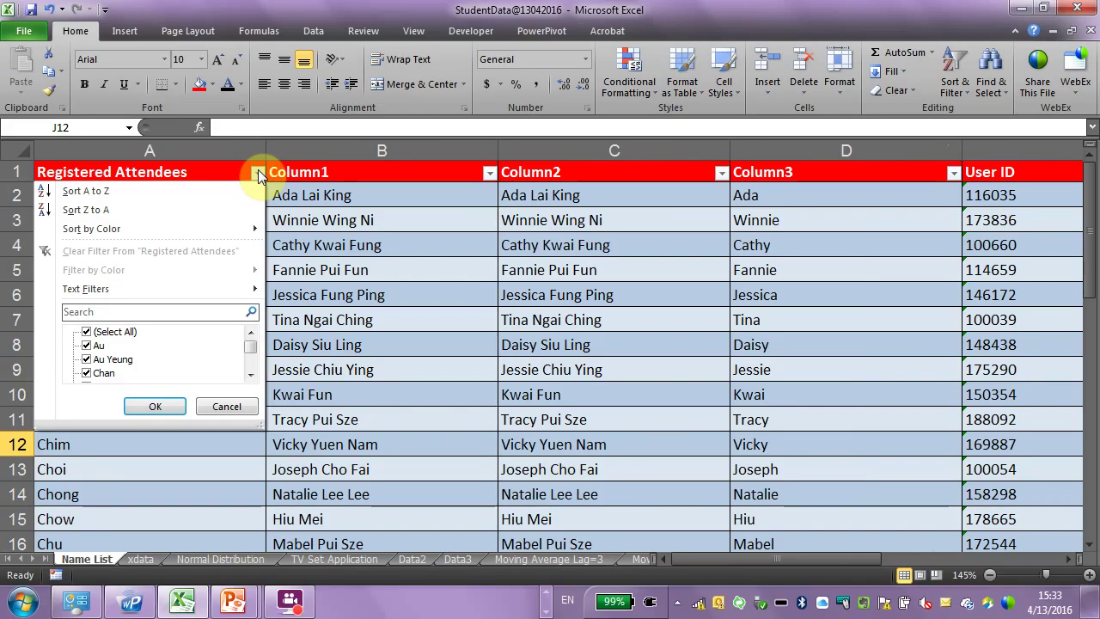
click(400, 196)
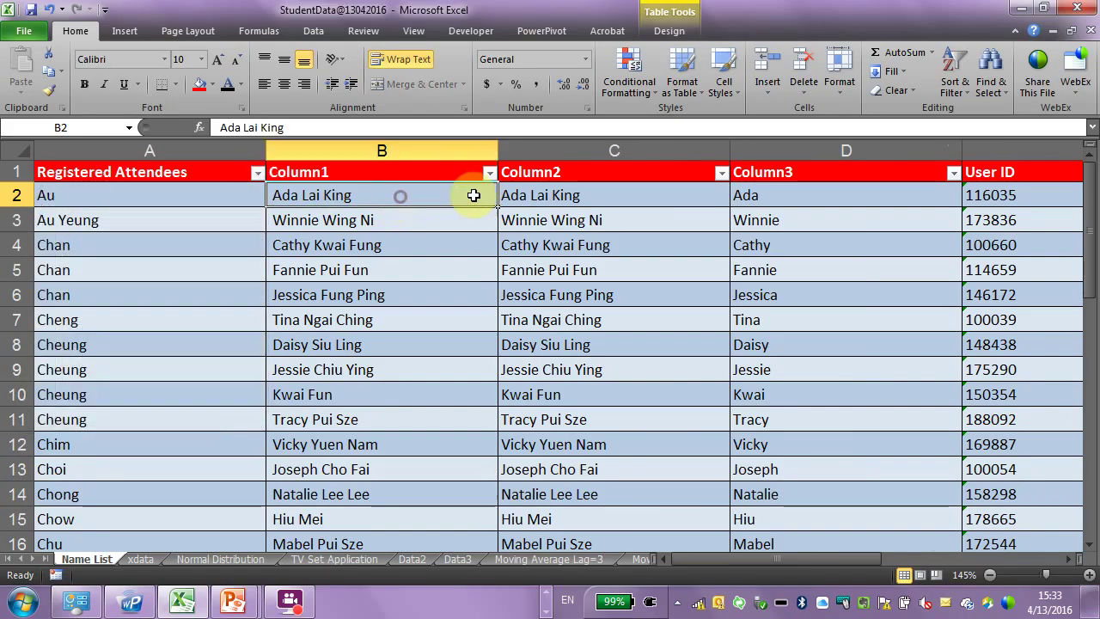
click(533, 195)
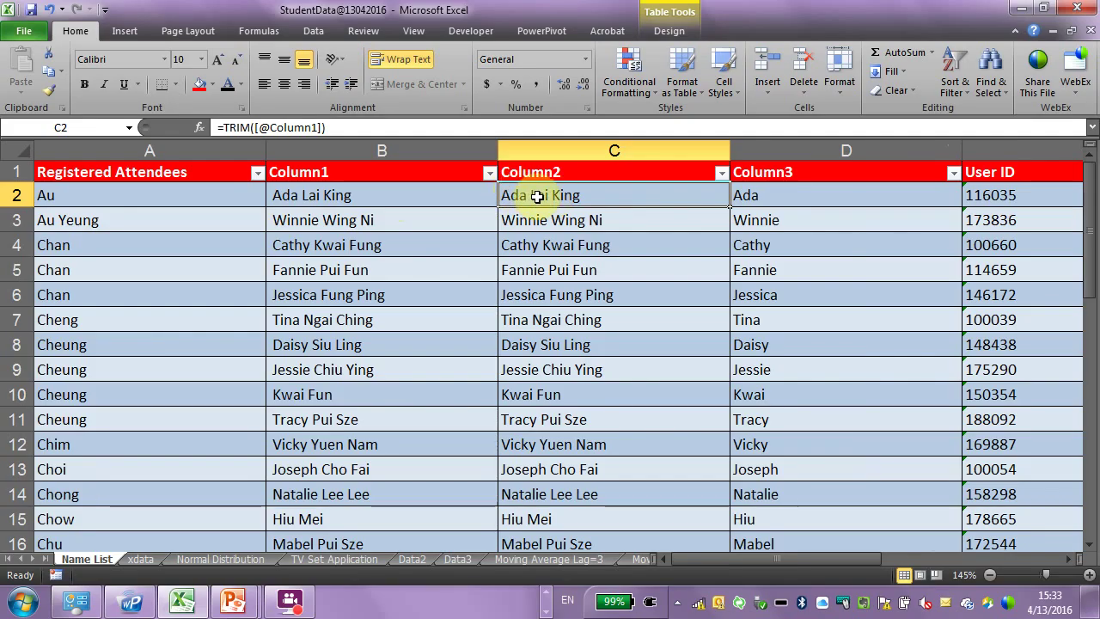
double_click(537, 197)
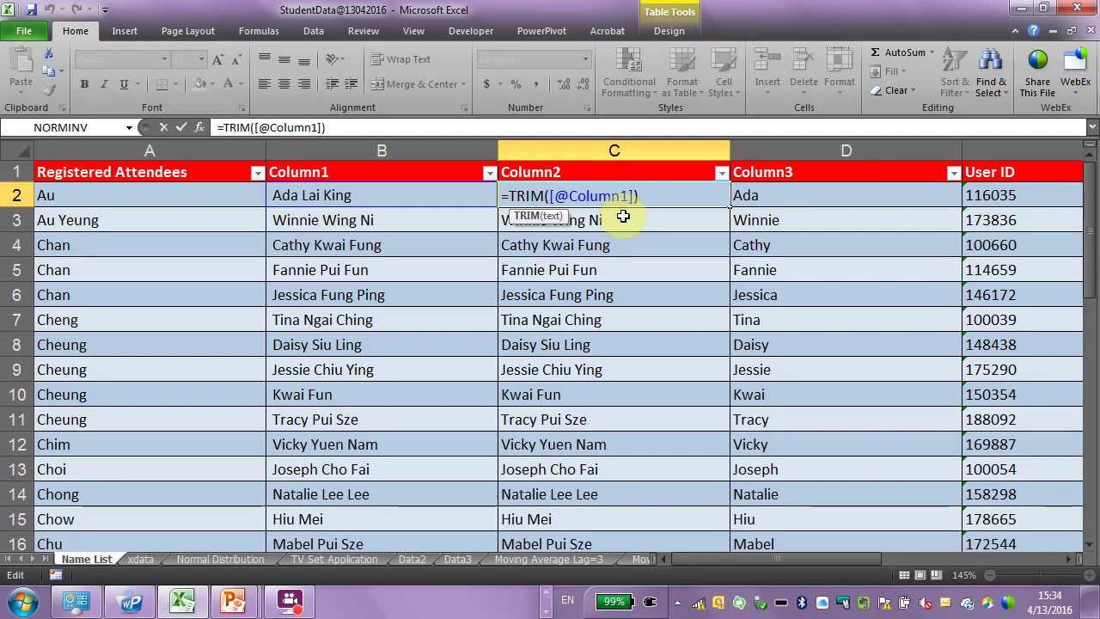
key(ctrl+Return)
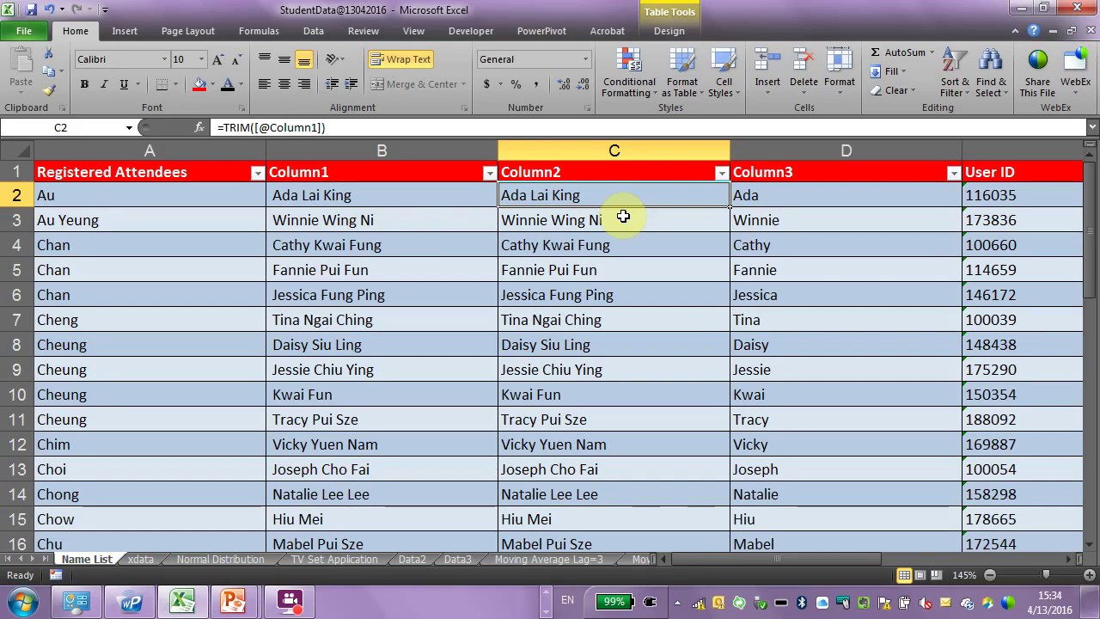
Enter 'Au' in A42 below the last attendee so the table extends to row 42
scroll(582, 349, down, 18)
scroll(595, 384, up, 8)
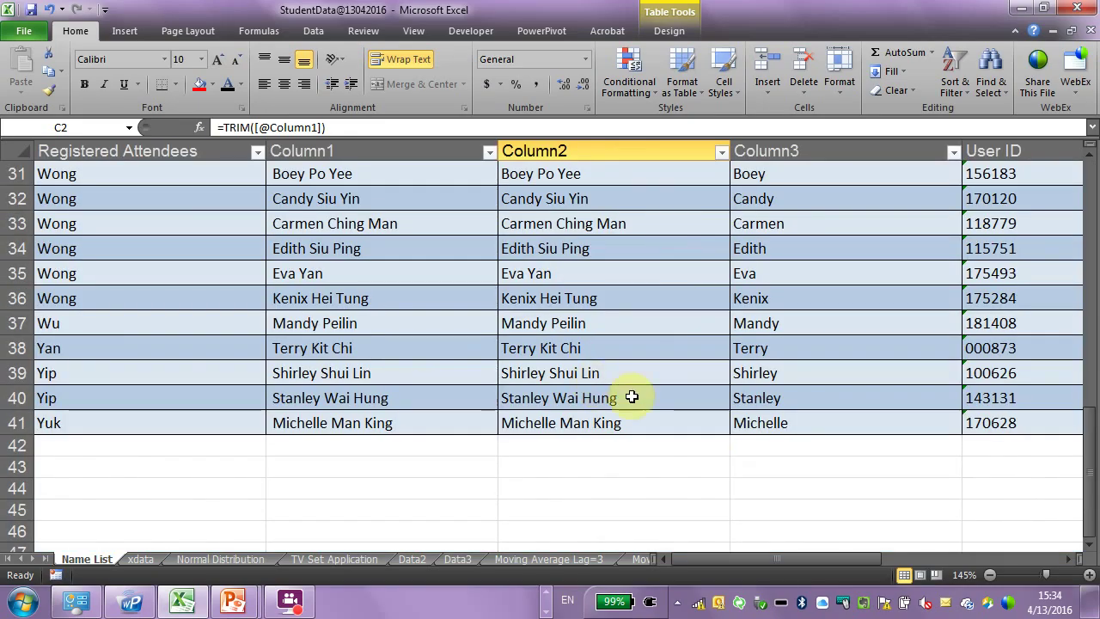
click(660, 425)
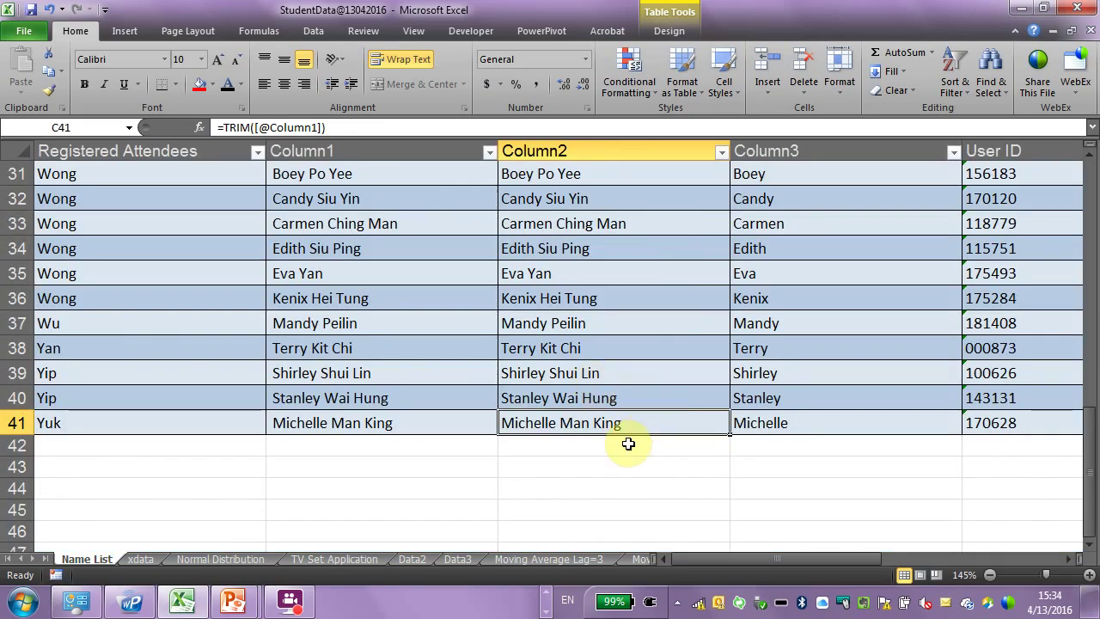
key(Down)
key(Down)
key(Down)
key(Down)
key(Down)
key(Down)
key(Down)
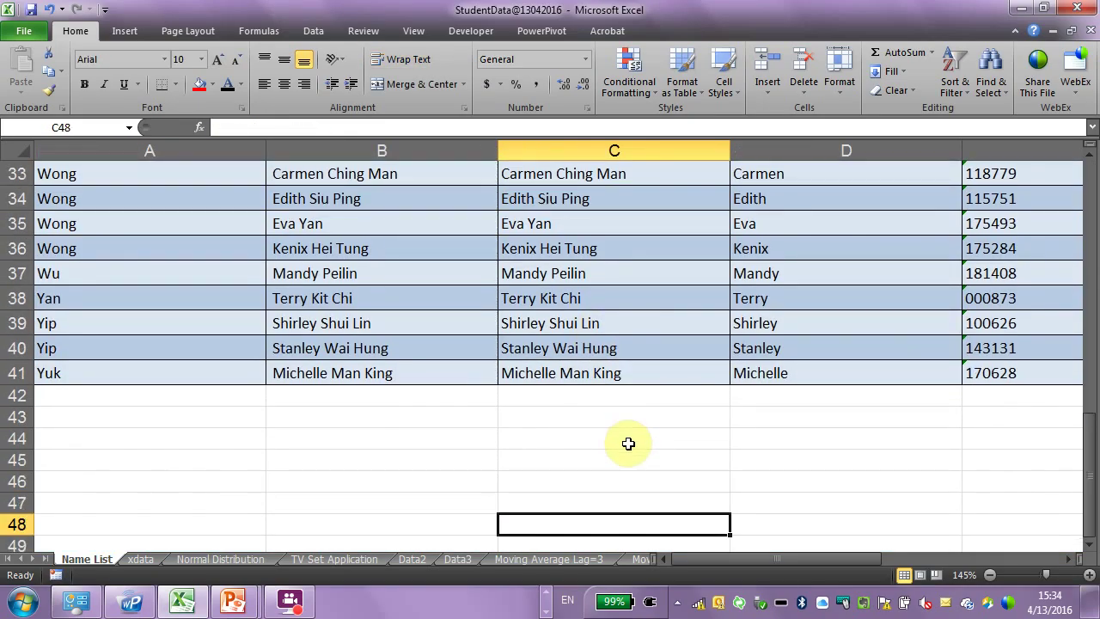
key(Left)
key(Left)
key(Up)
key(Up)
key(Up)
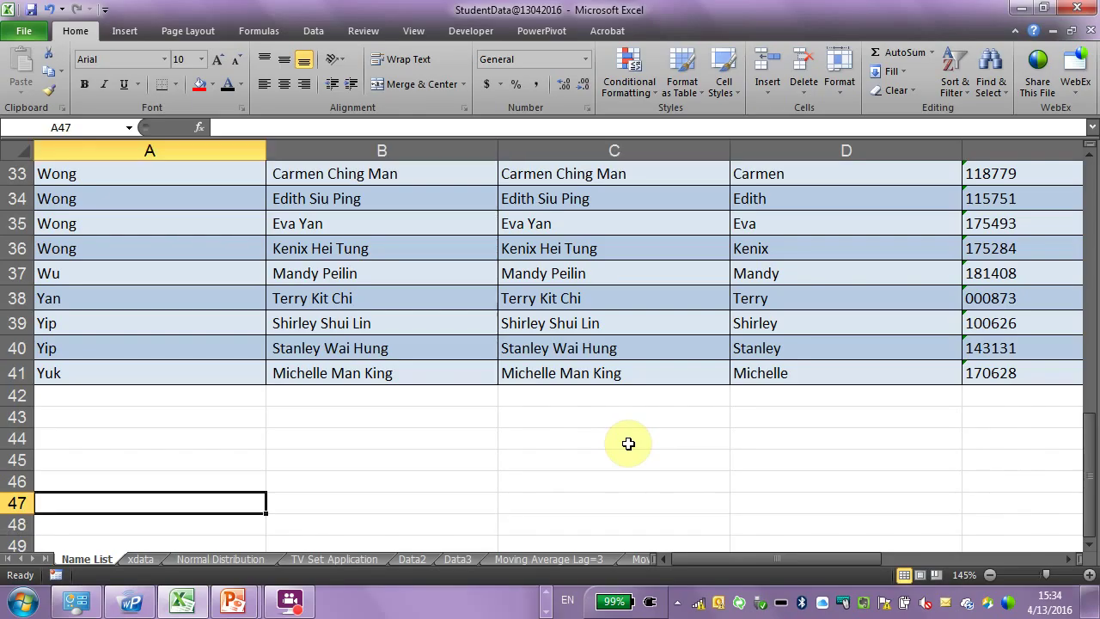
key(Up)
key(Up)
key(Up)
key(Down)
key(Down)
key(Down)
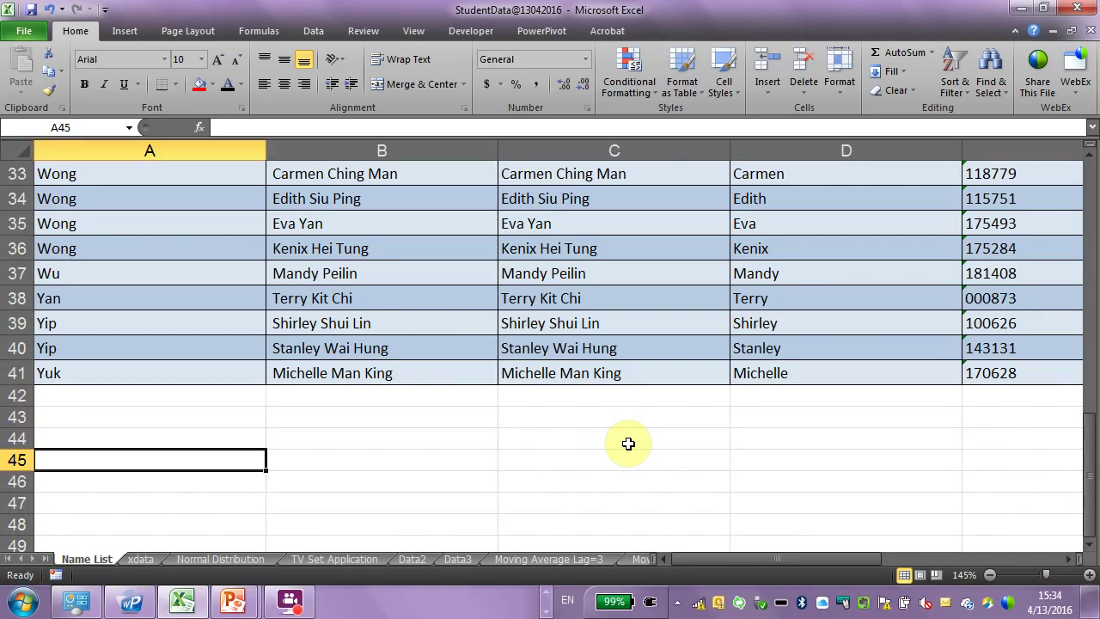
key(Up)
key(Up)
key(Up)
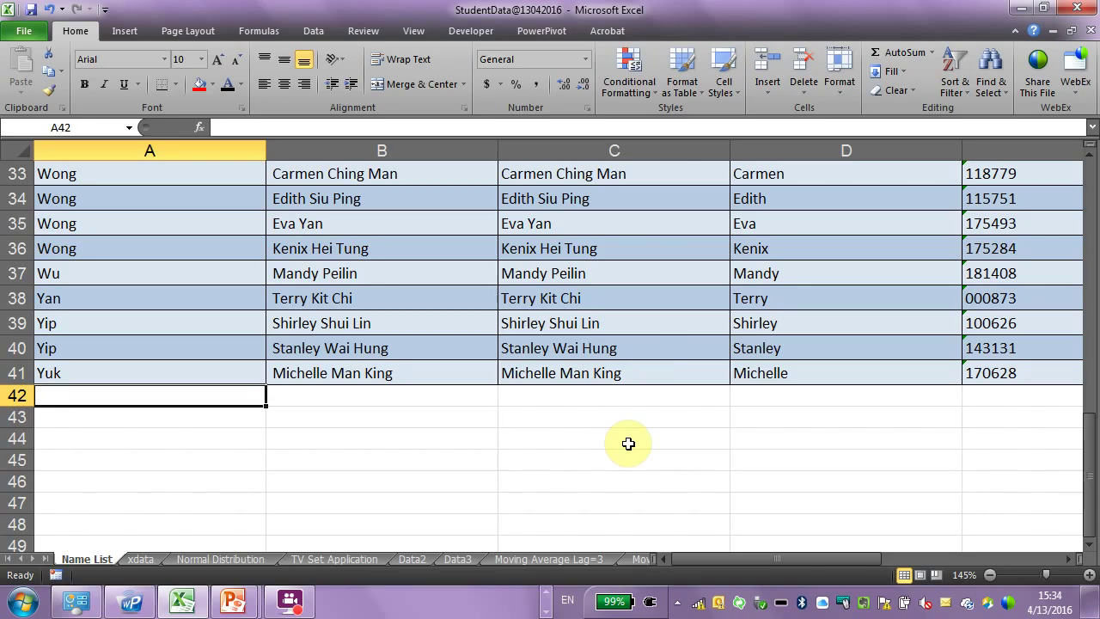
text(Au)
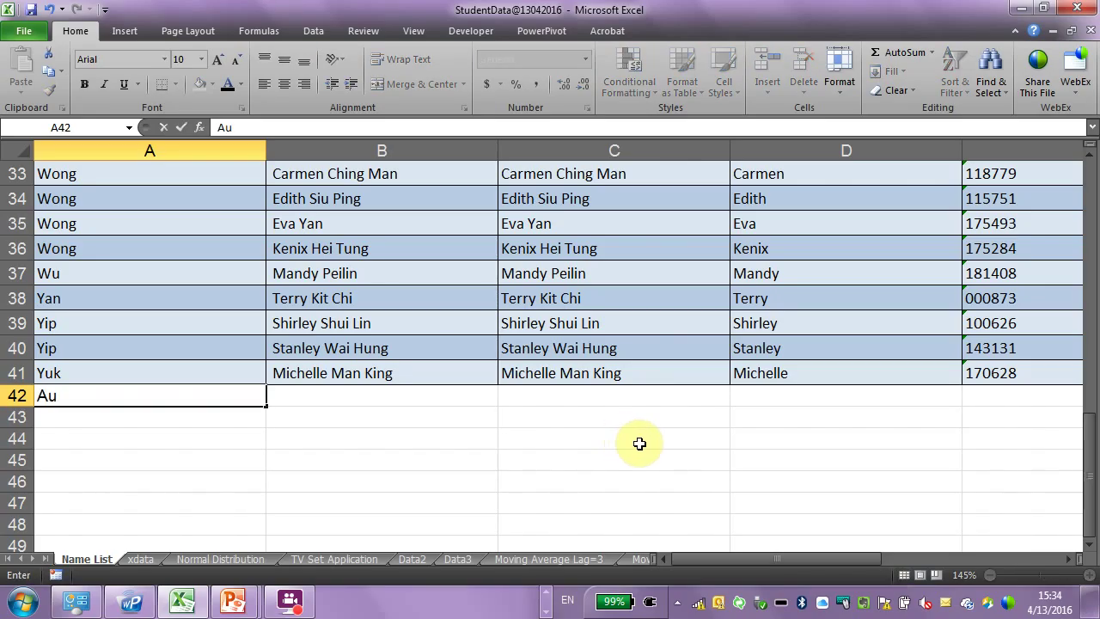
key(Tab)
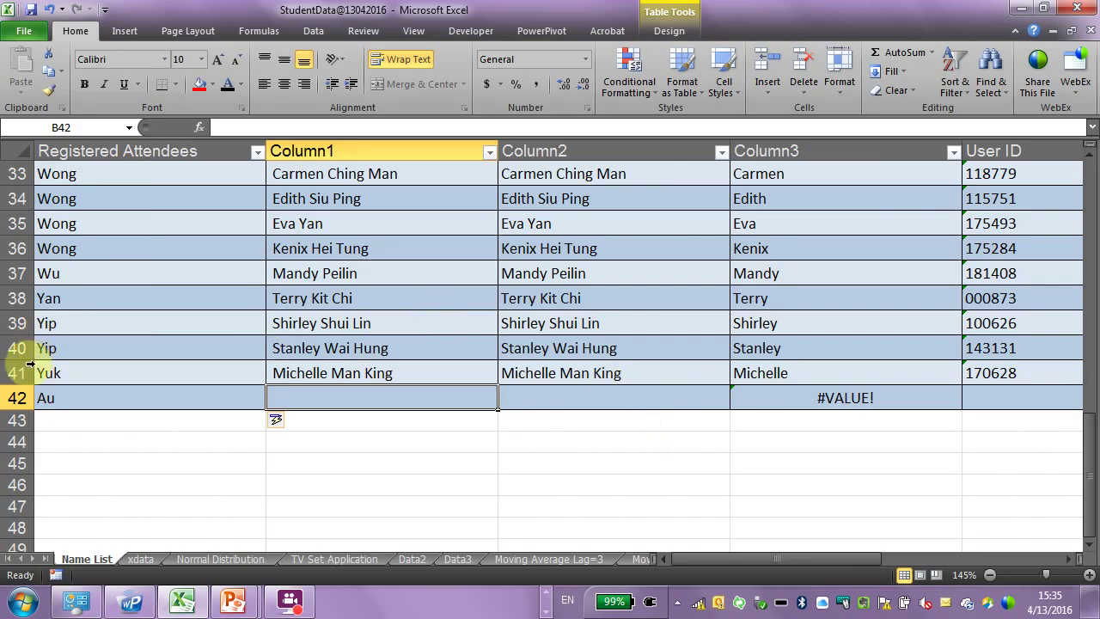
Copy the test row 42 holding Au, then delete it so the table ends at row 41
click(17, 400)
right_click(18, 400)
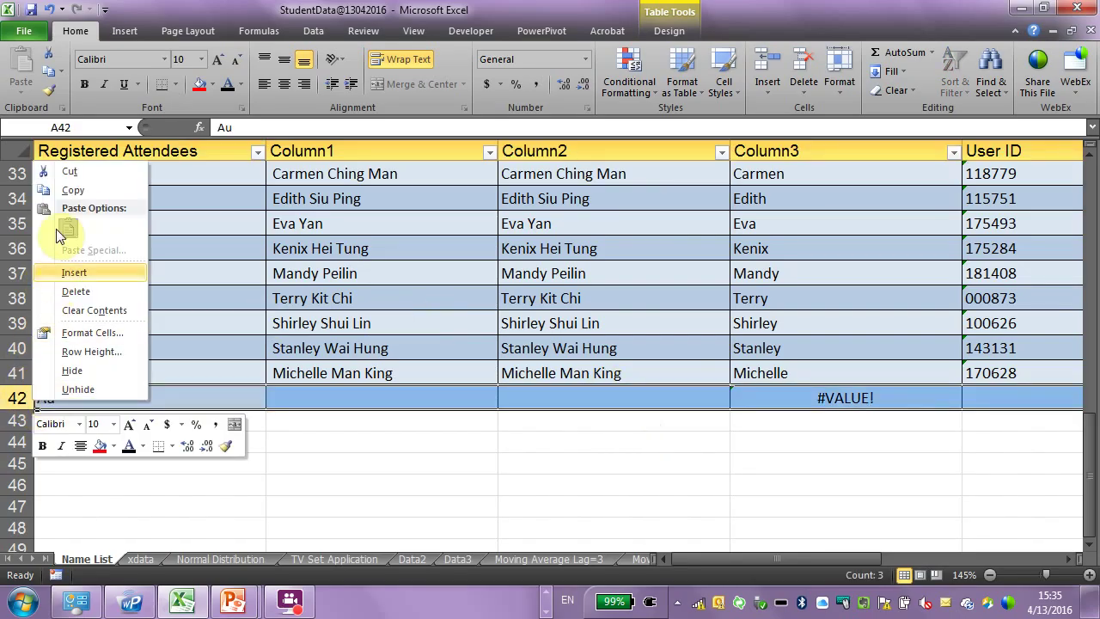
click(74, 187)
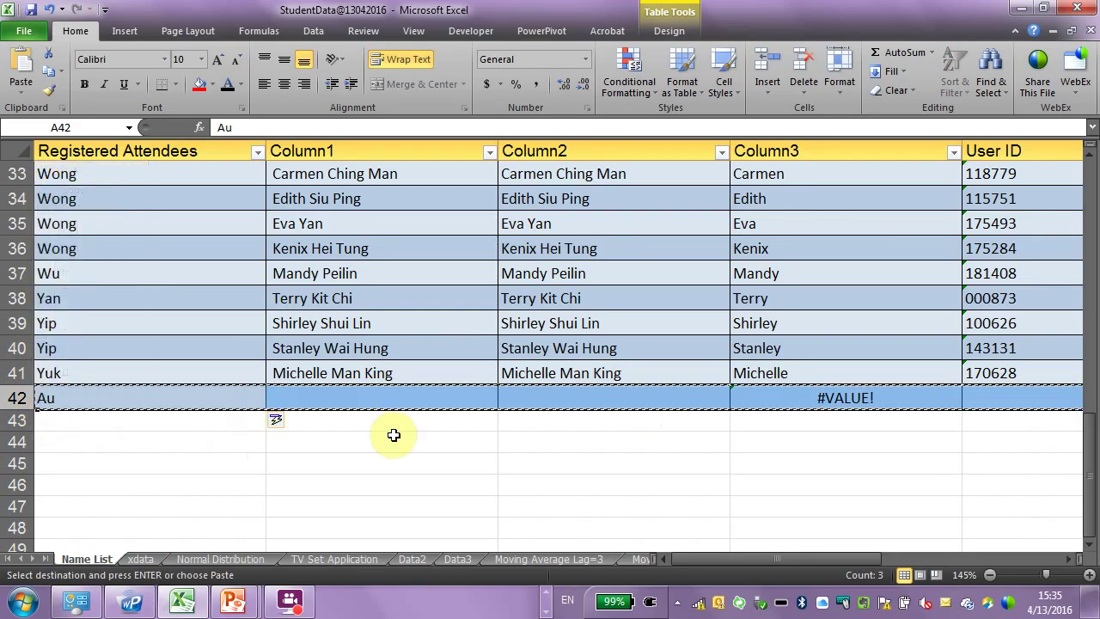
right_click(16, 398)
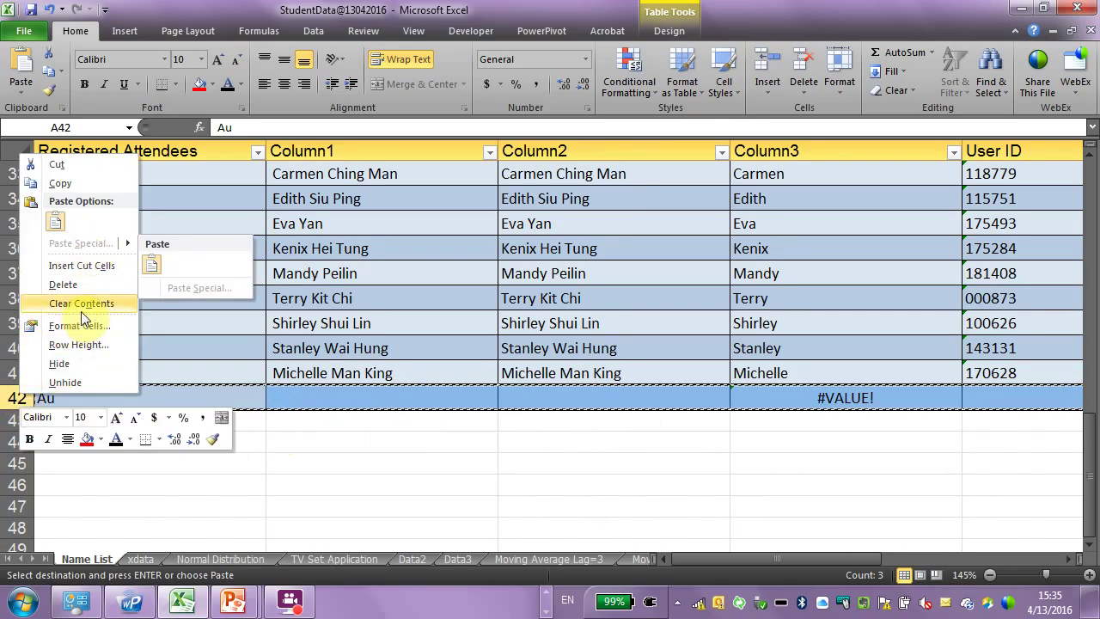
click(84, 285)
click(292, 464)
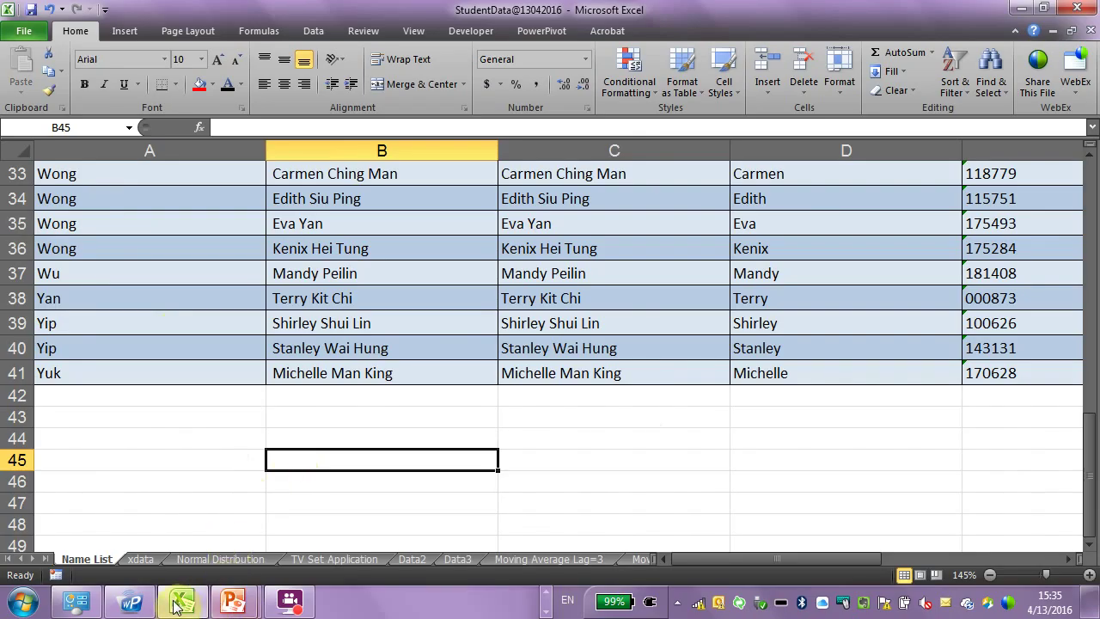
click(545, 591)
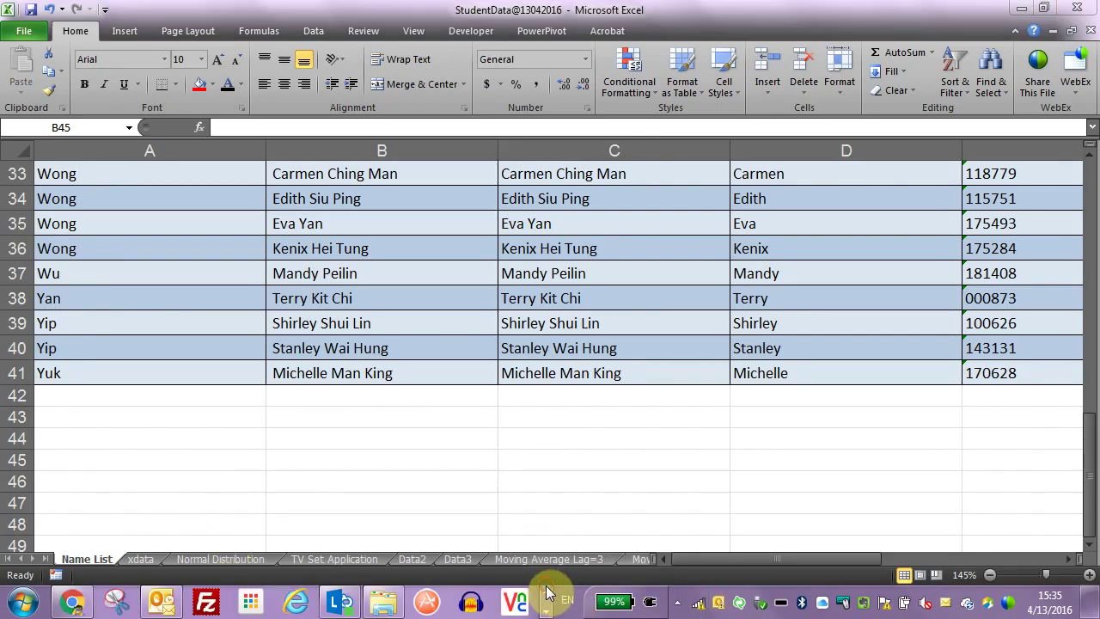
Open Internet Explorer maximized at lfshare.net and go to the LnD › Knowledge Sharing site
click(298, 599)
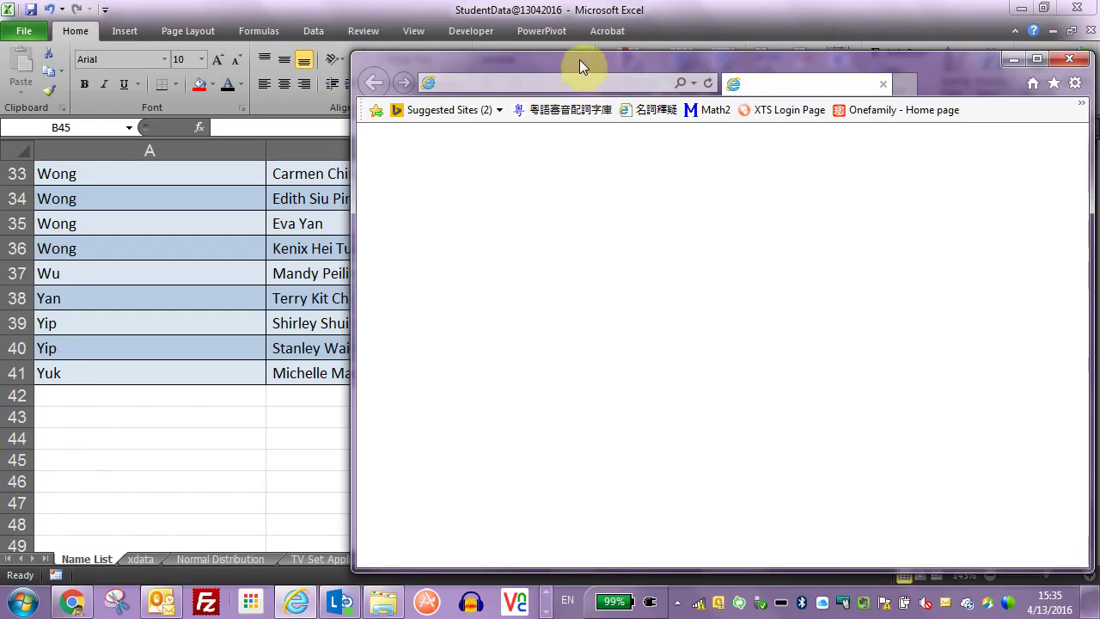
double_click(579, 60)
click(261, 32)
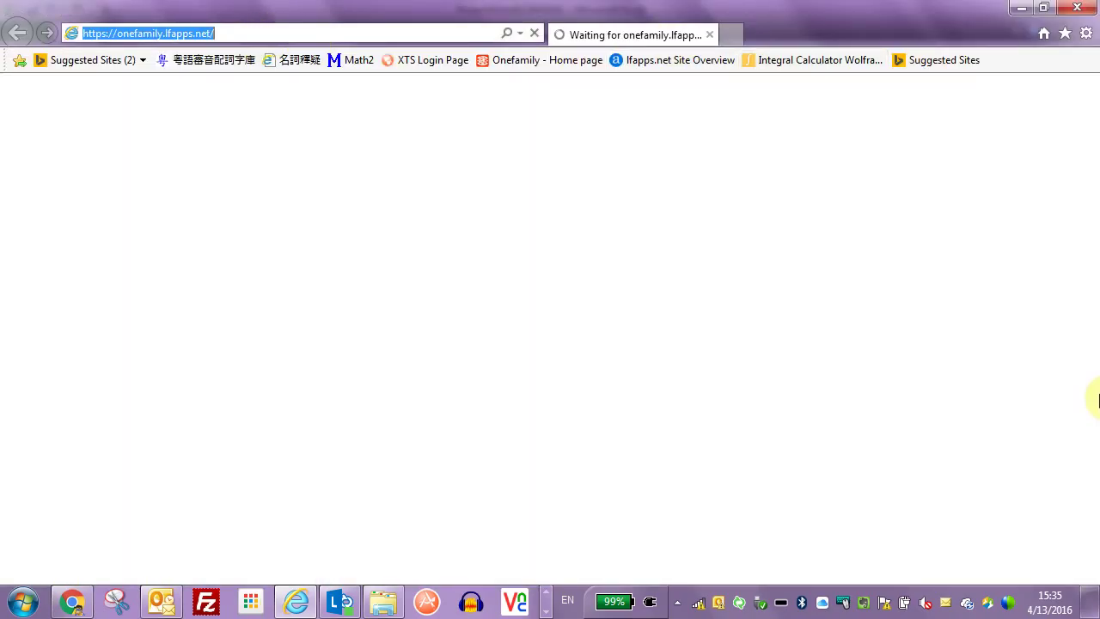
text(lfshar)
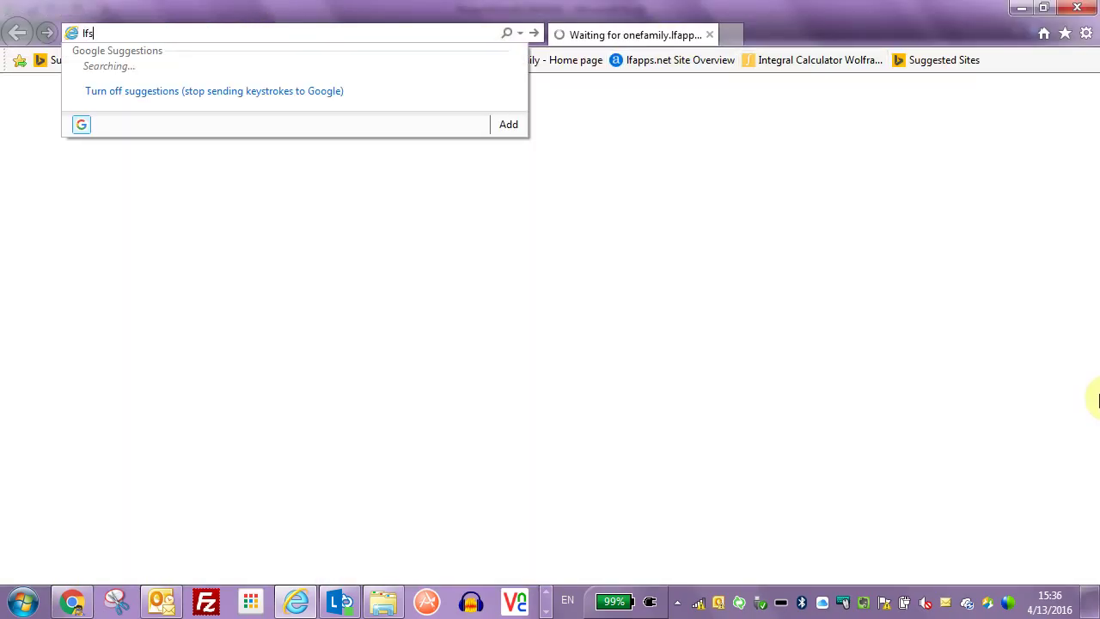
text(e.n)
text(et)
key(Return)
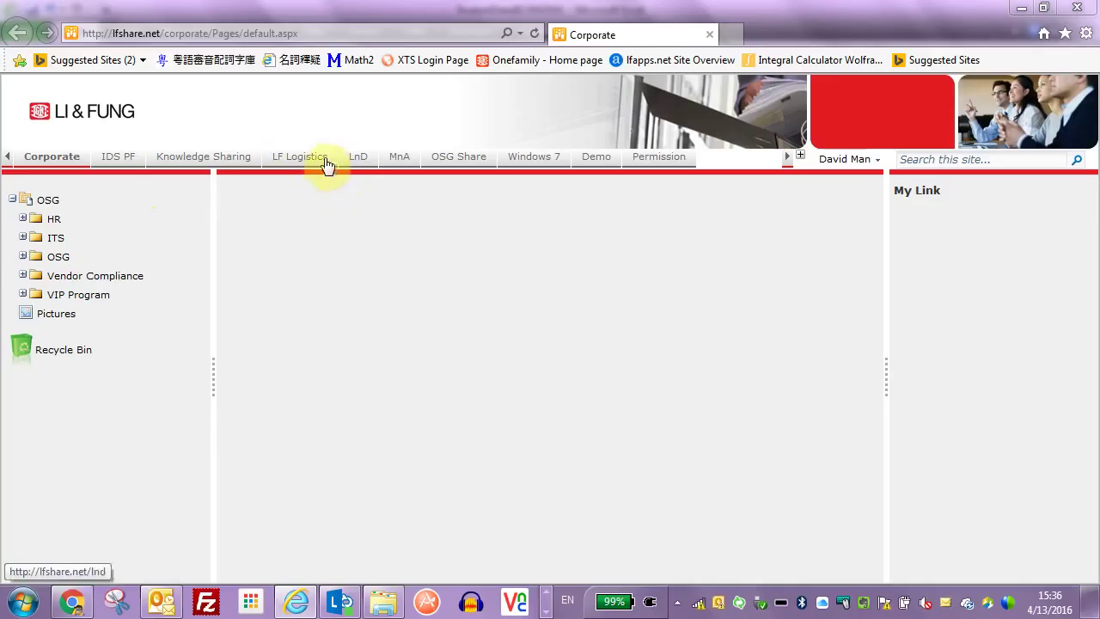
click(360, 167)
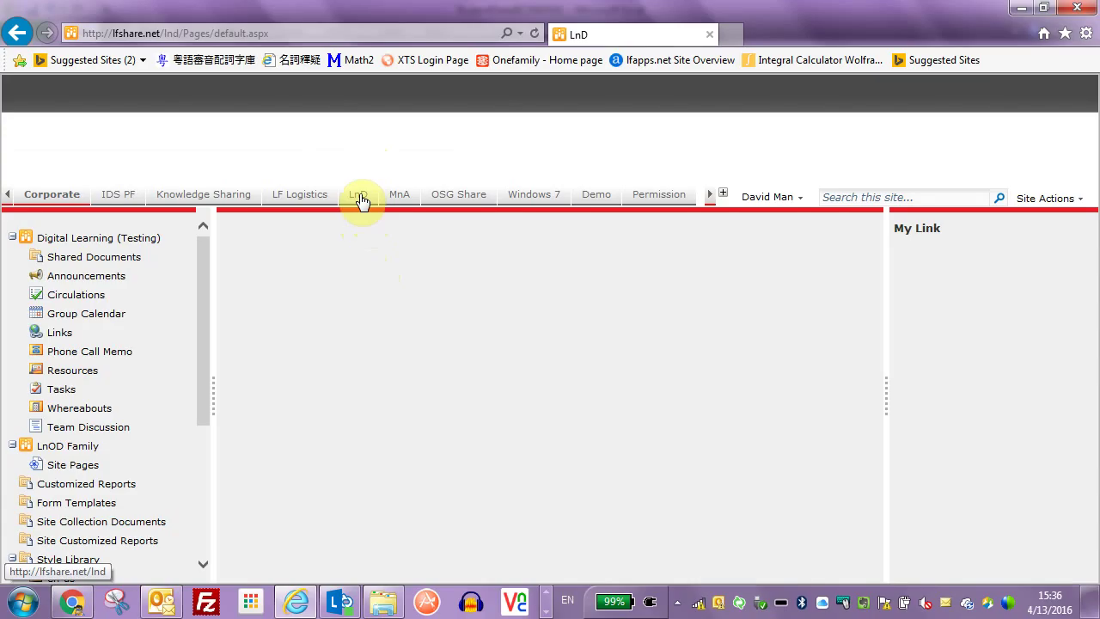
click(233, 195)
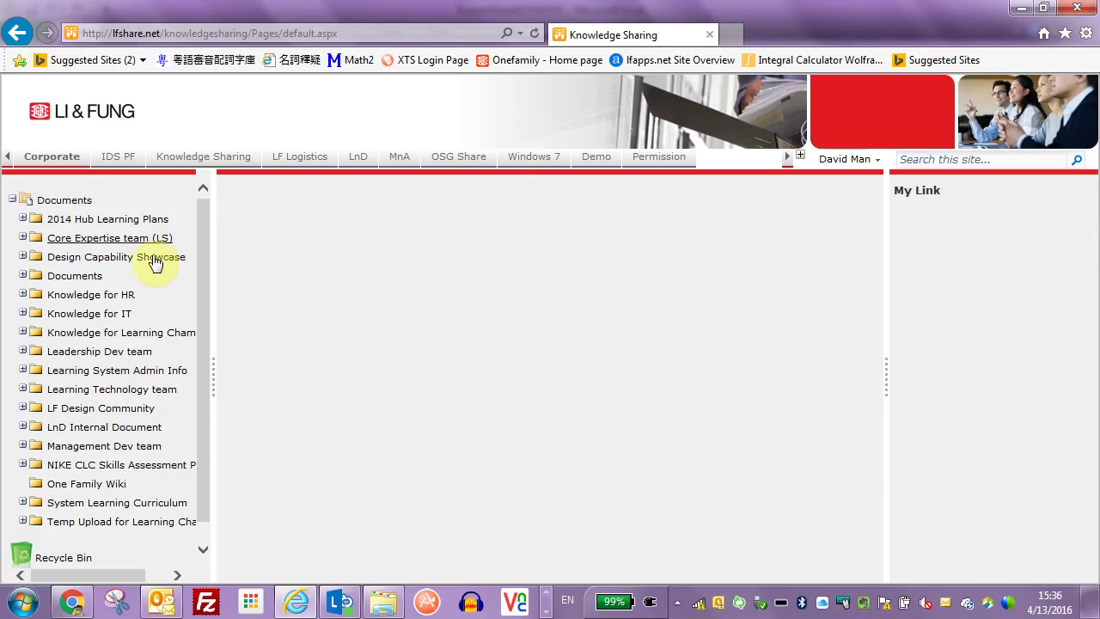
Browse to 2014 Hub Learning Plans › Hong Kong and view Learning Calendar_2014_HK_Combined.xlsx in the browser
click(127, 222)
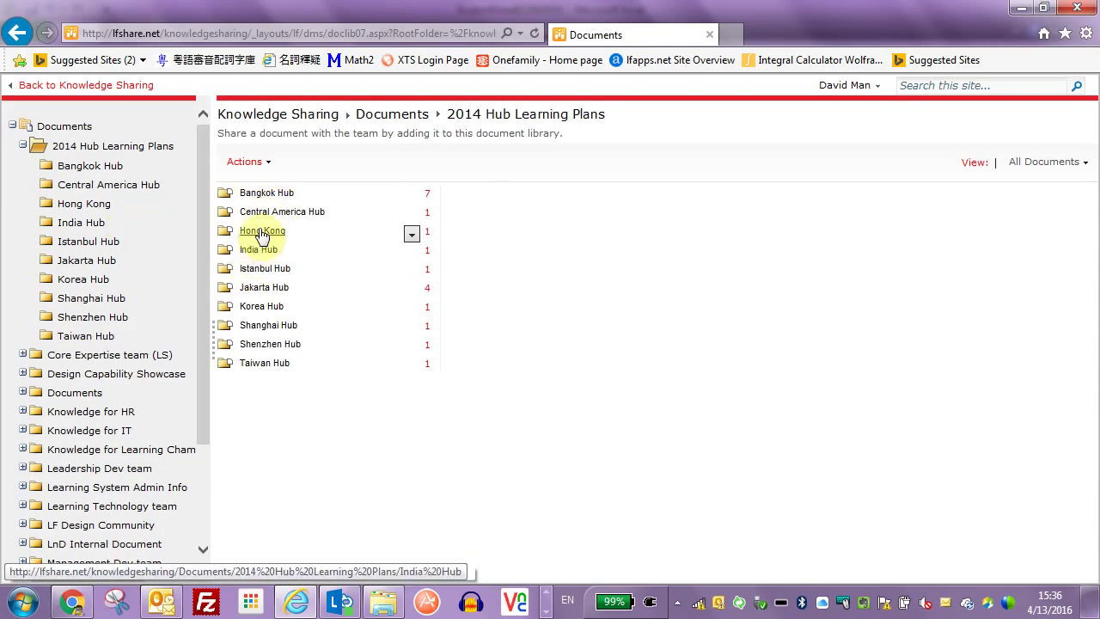
click(250, 232)
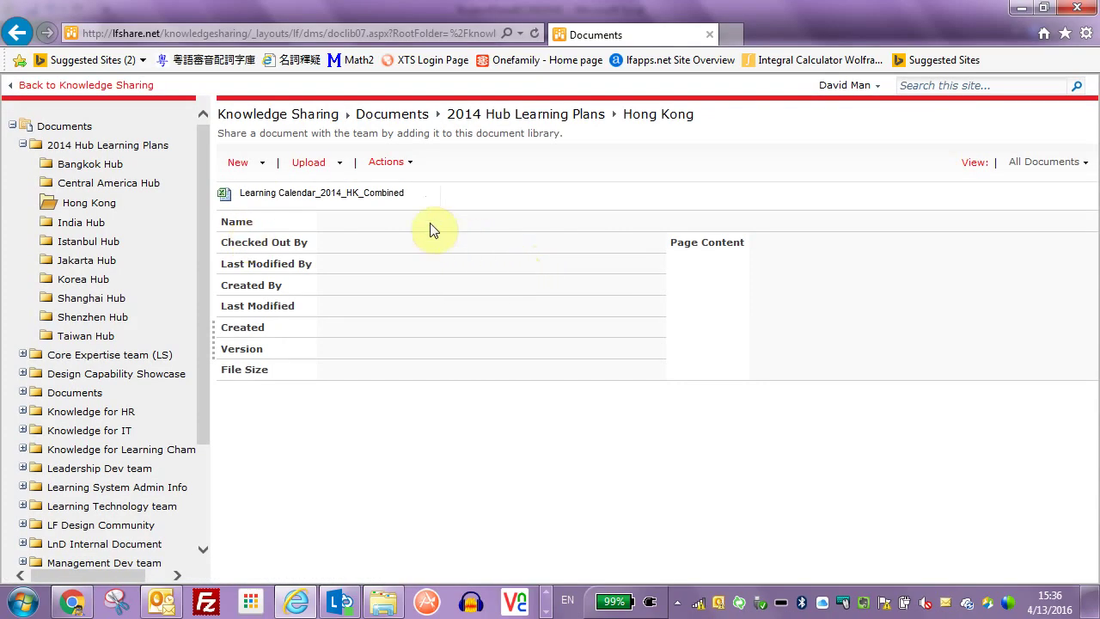
mouse_move(215, 196)
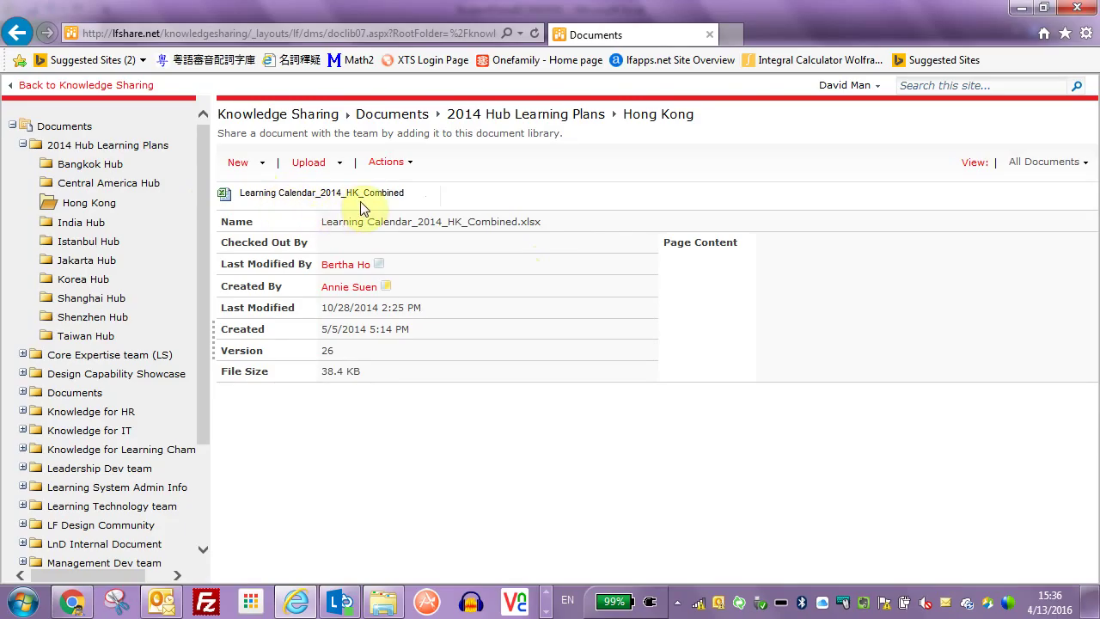
mouse_move(324, 201)
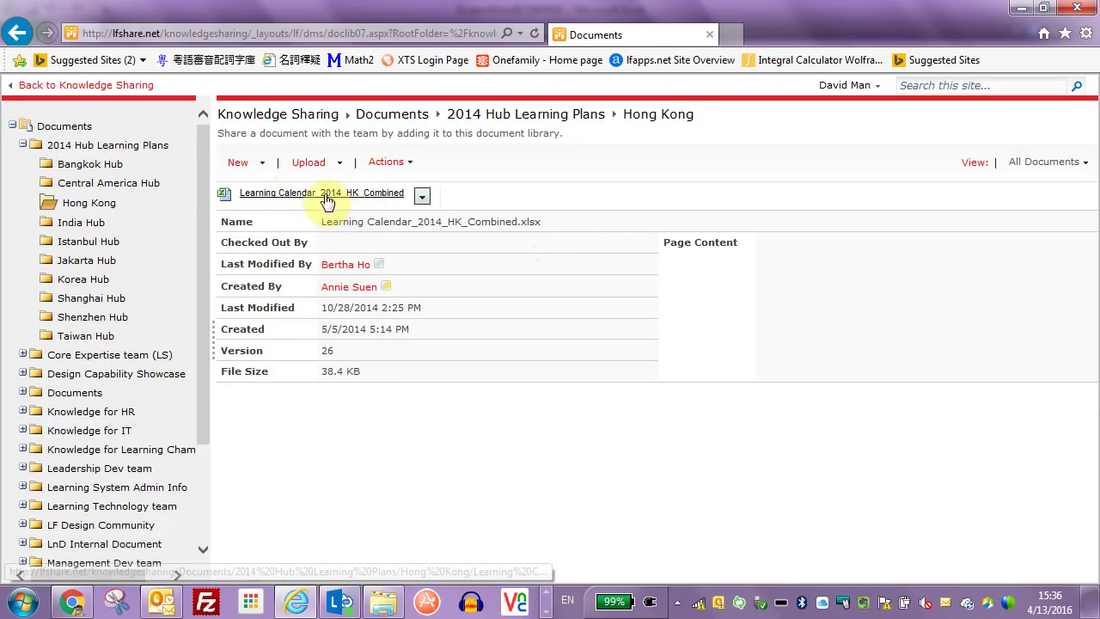
click(422, 197)
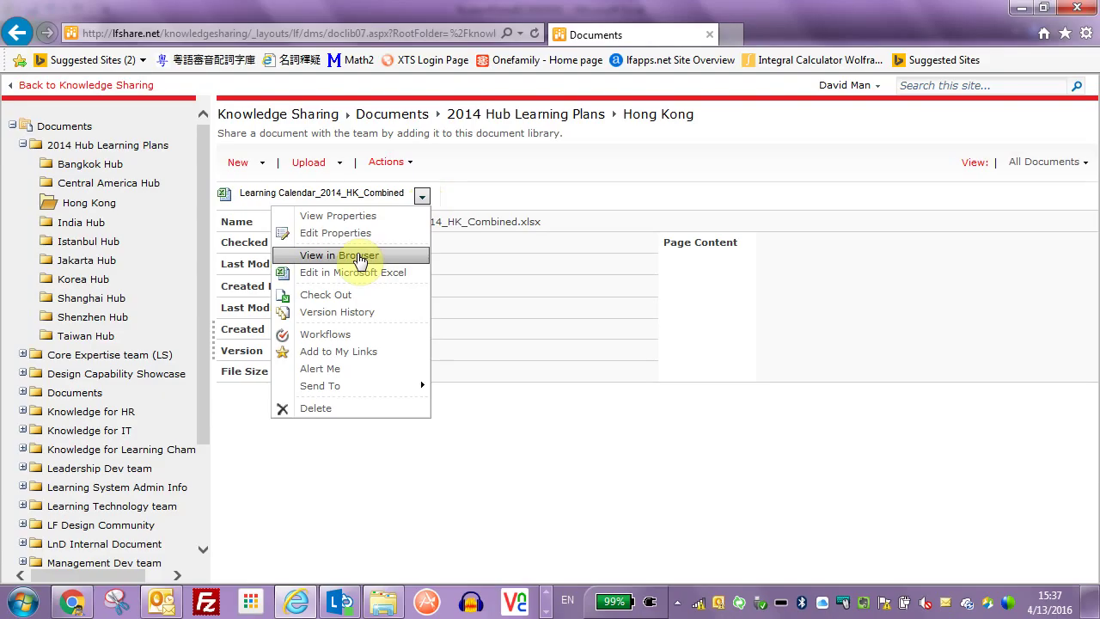
click(359, 257)
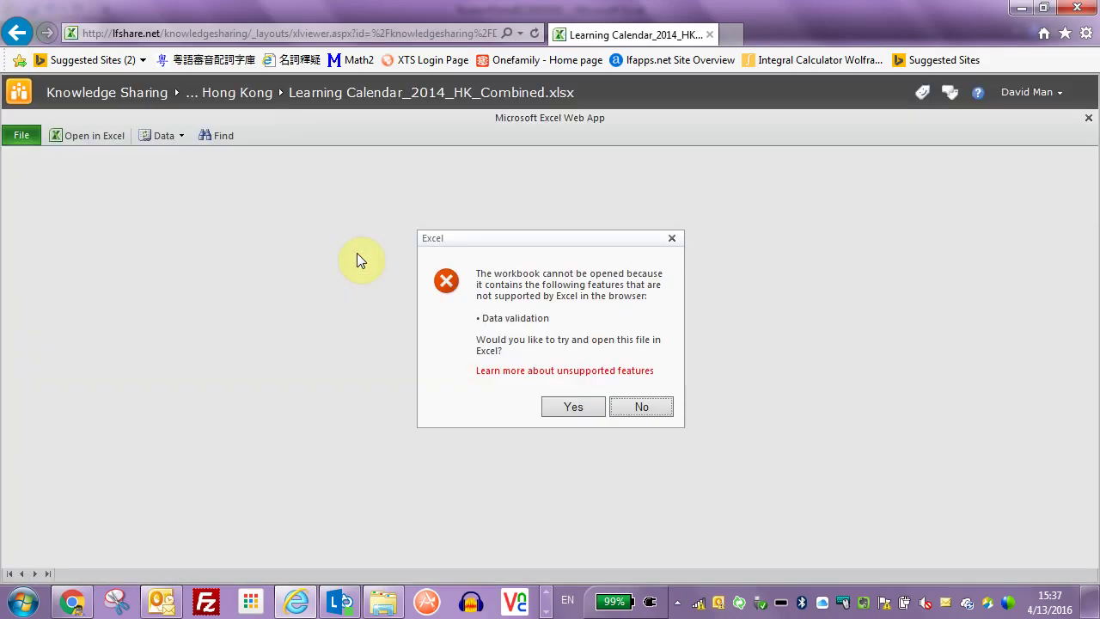
Accept the unsupported-features prompt and open the Learning Calendar workbook read-only in desktop Excel
click(593, 408)
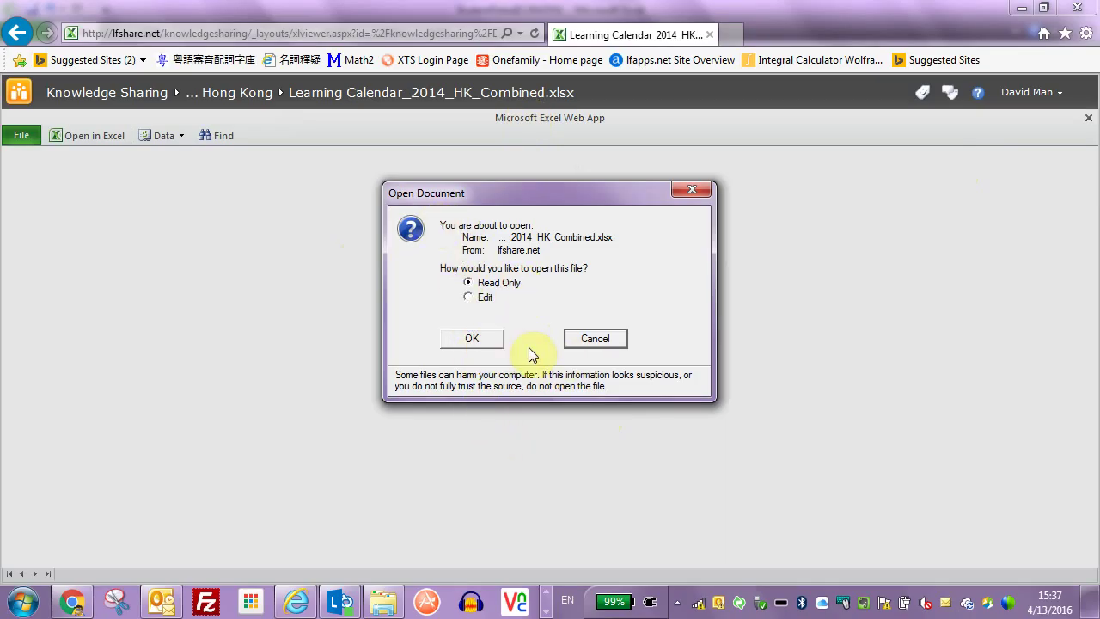
click(471, 338)
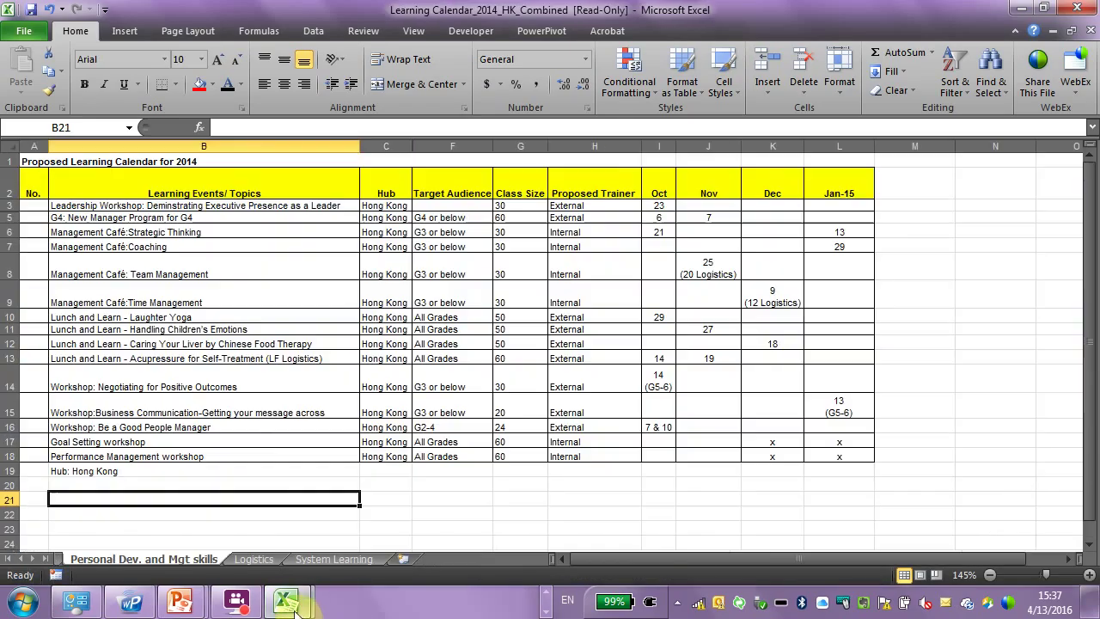
Close the read-only Learning Calendar workbook without saving and return to the SharePoint page
click(580, 265)
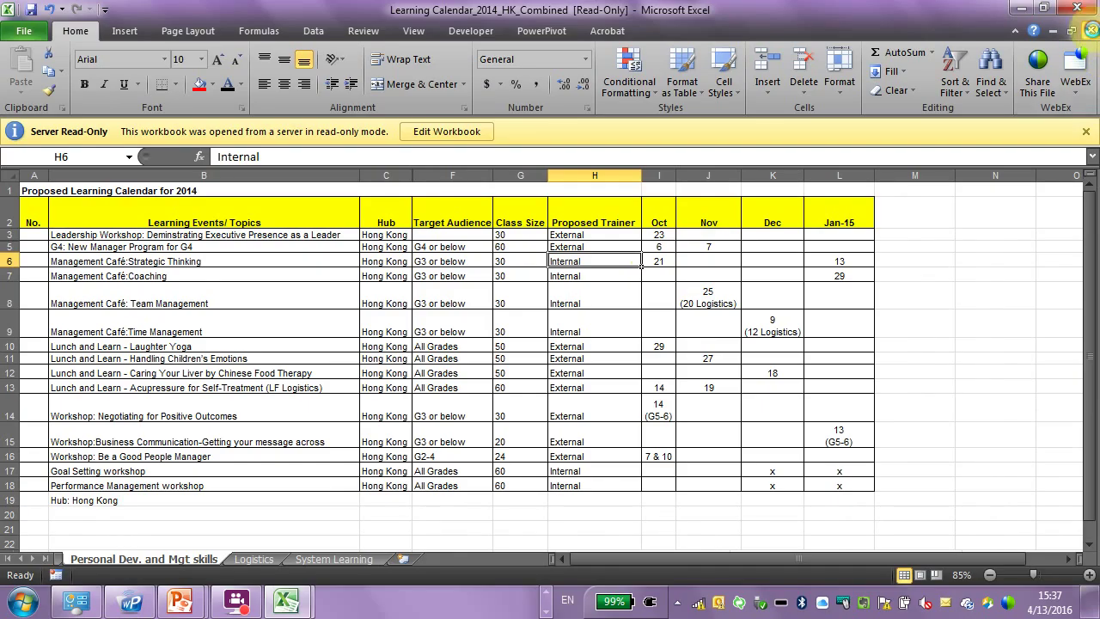
click(1088, 30)
click(547, 327)
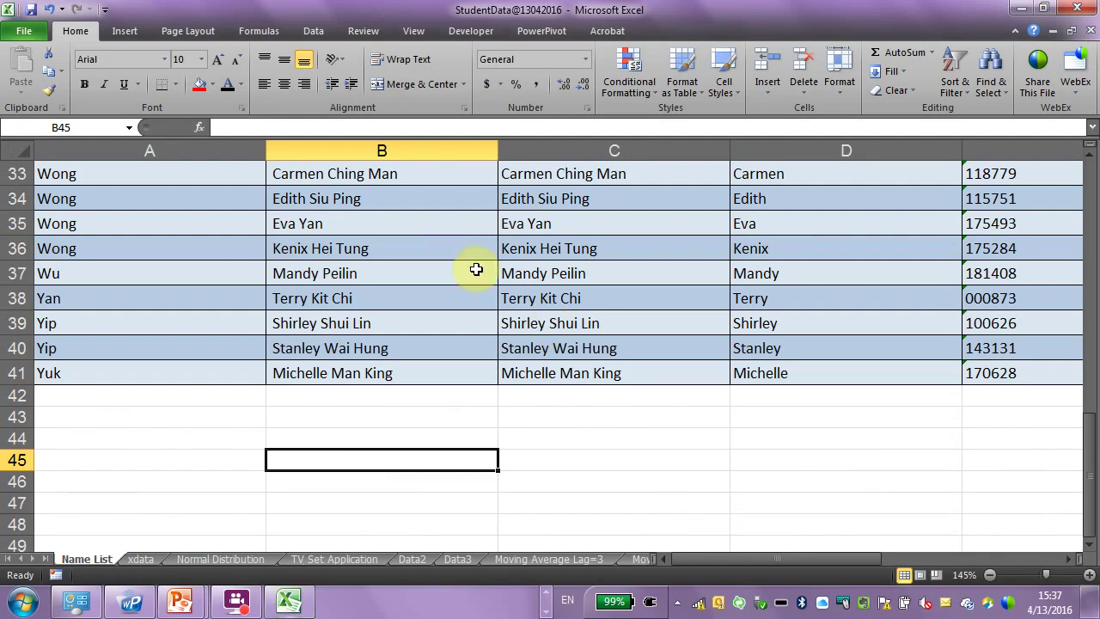
click(474, 258)
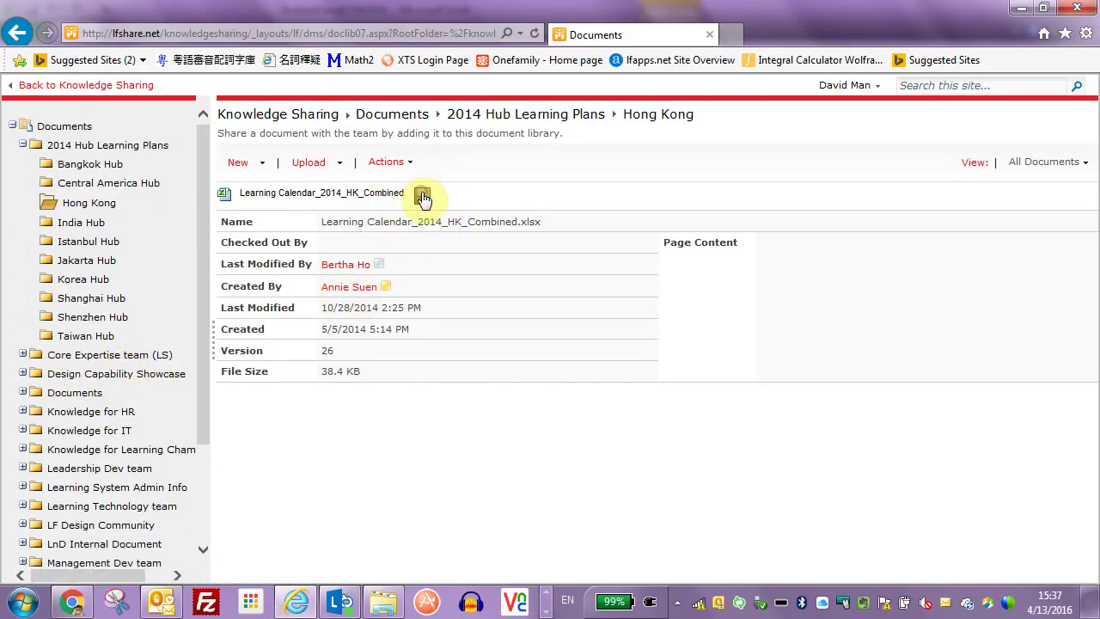
click(422, 197)
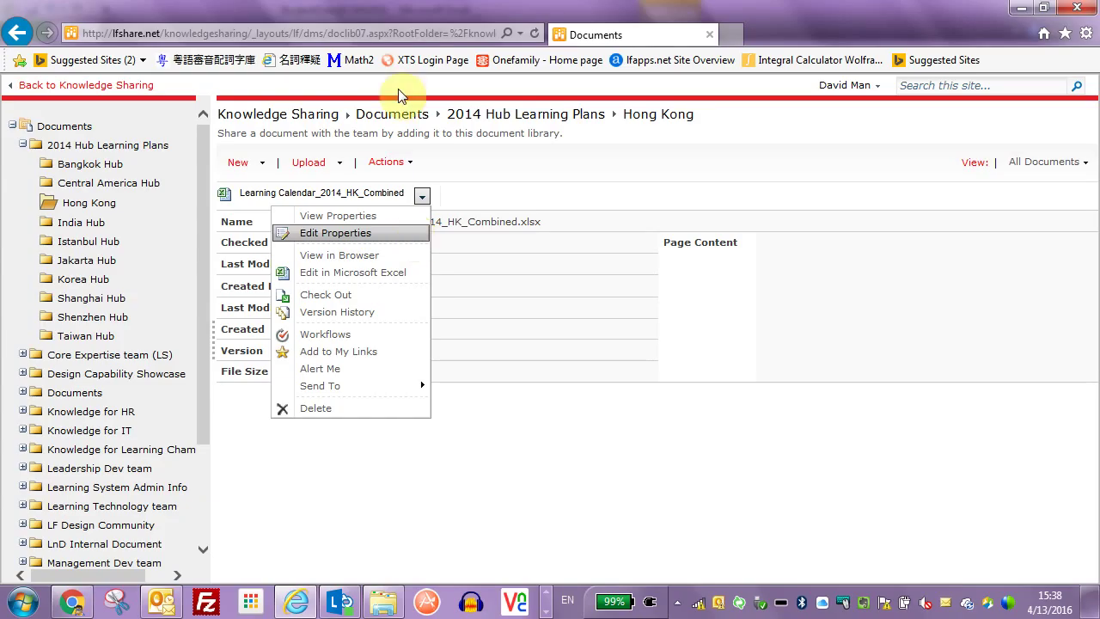
click(410, 33)
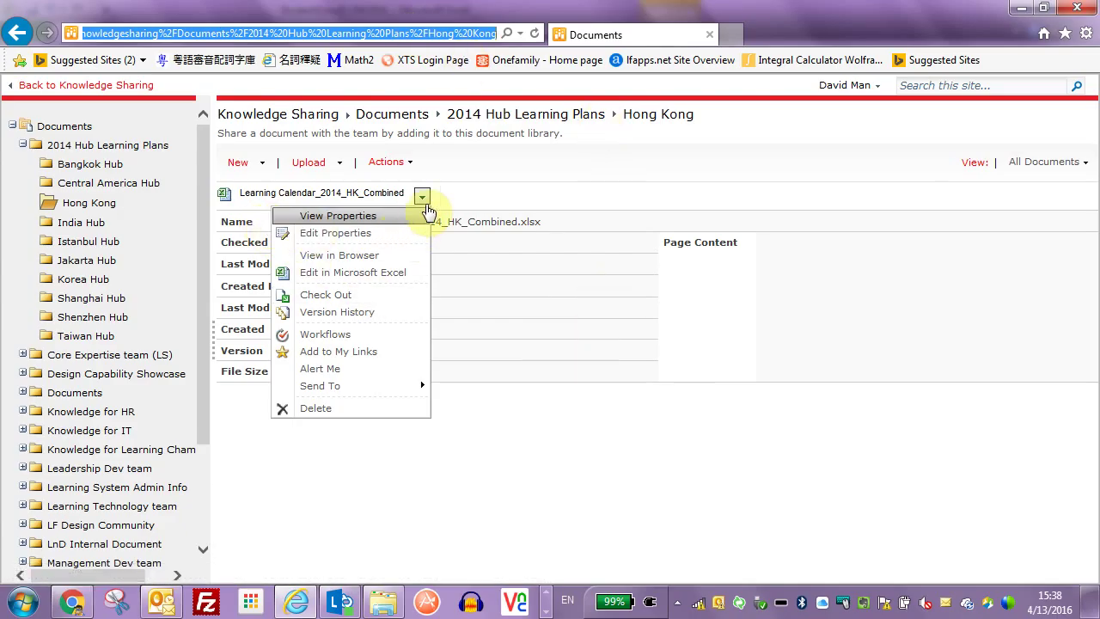
click(467, 165)
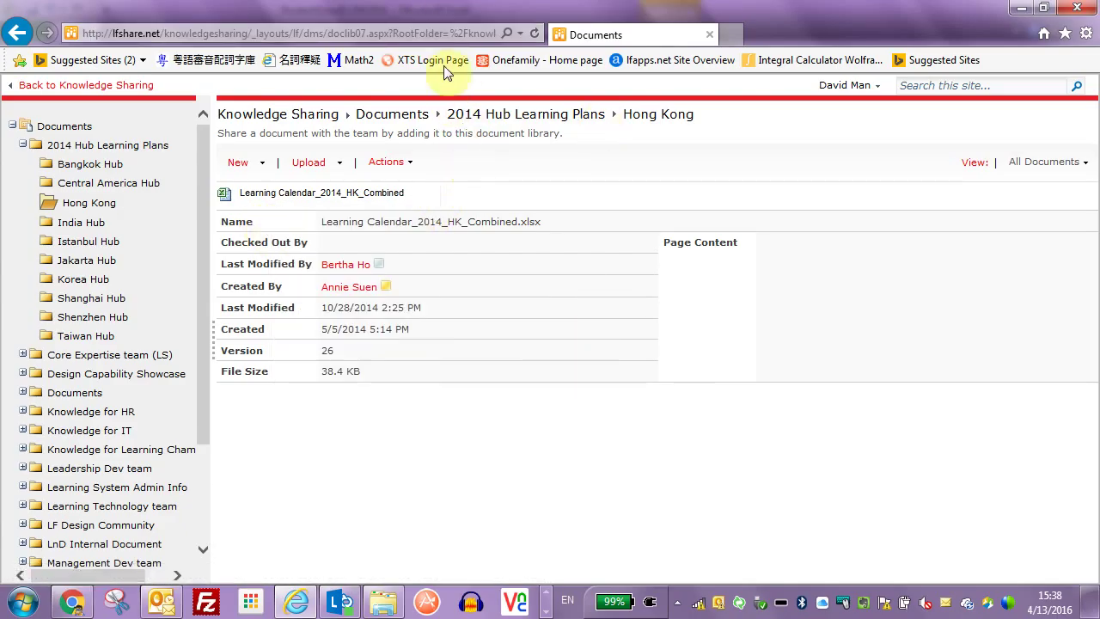
click(439, 36)
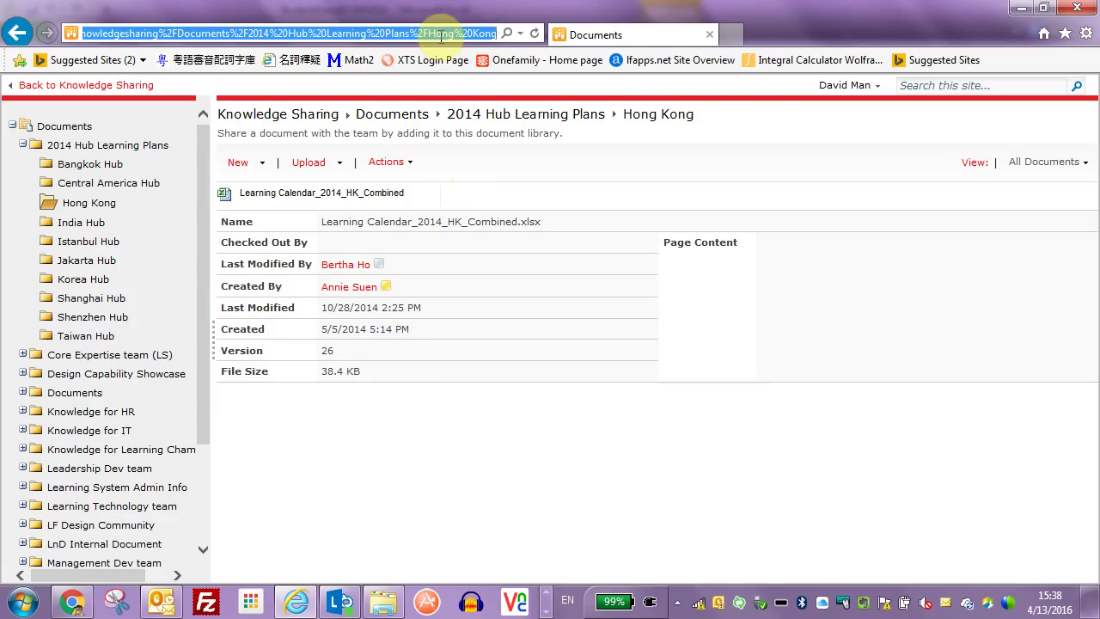
Navigate the browser to onedrive.com, then switch over to the Excel window
text(o)
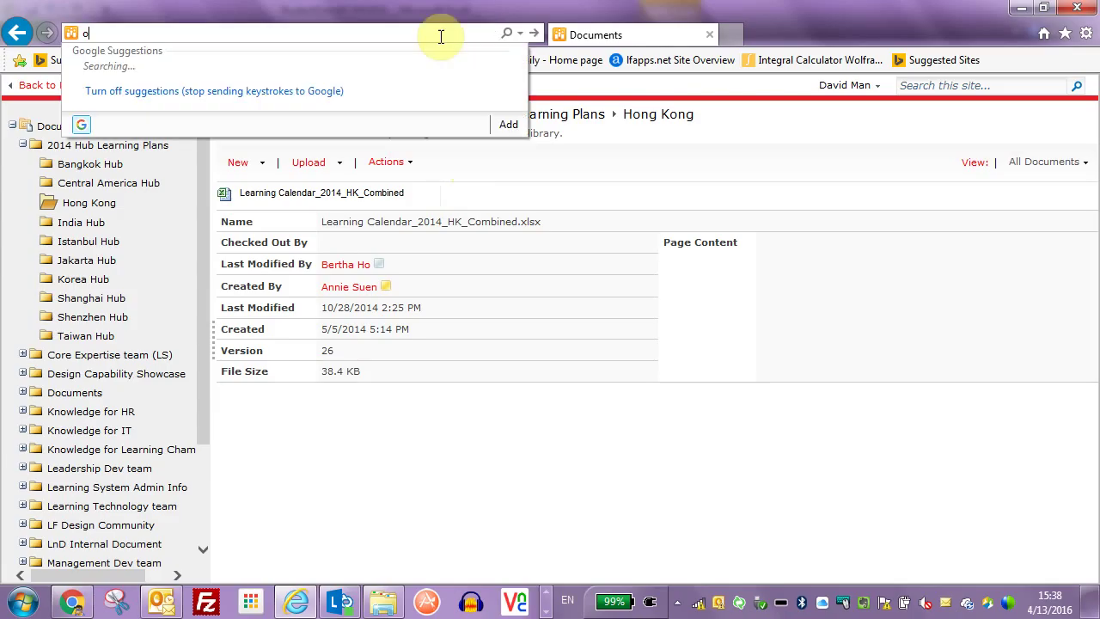
text(nedri)
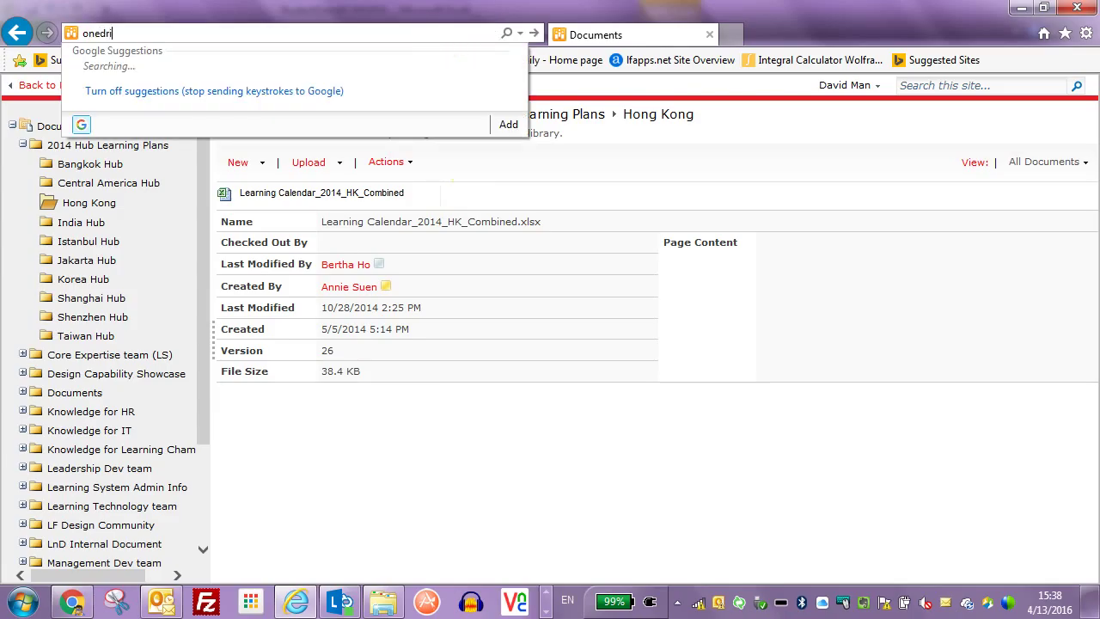
text(ve.com)
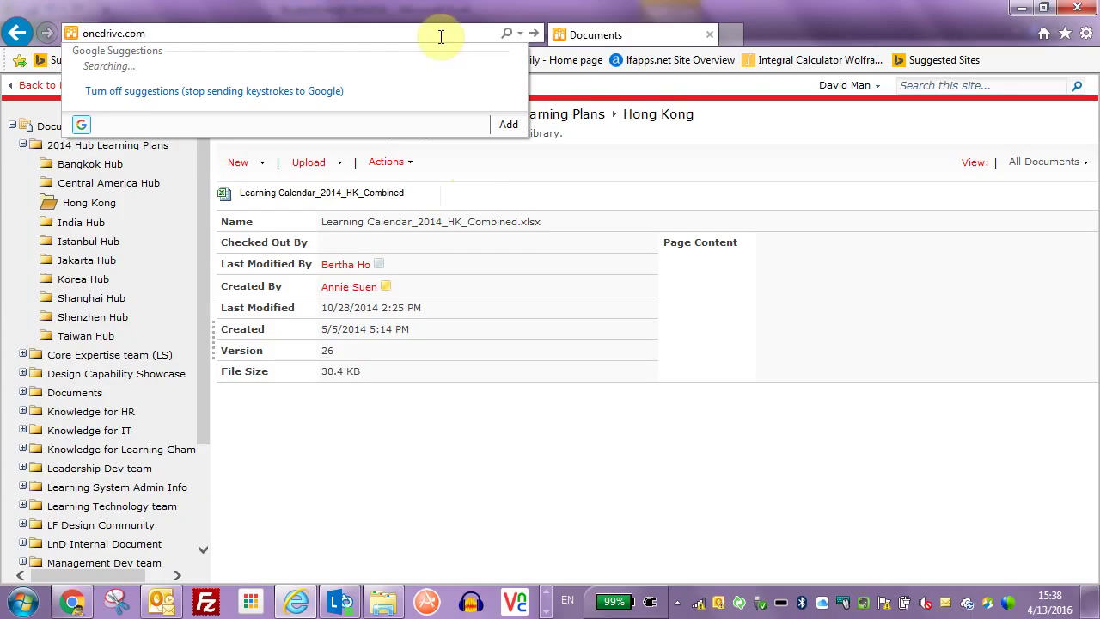
key(Return)
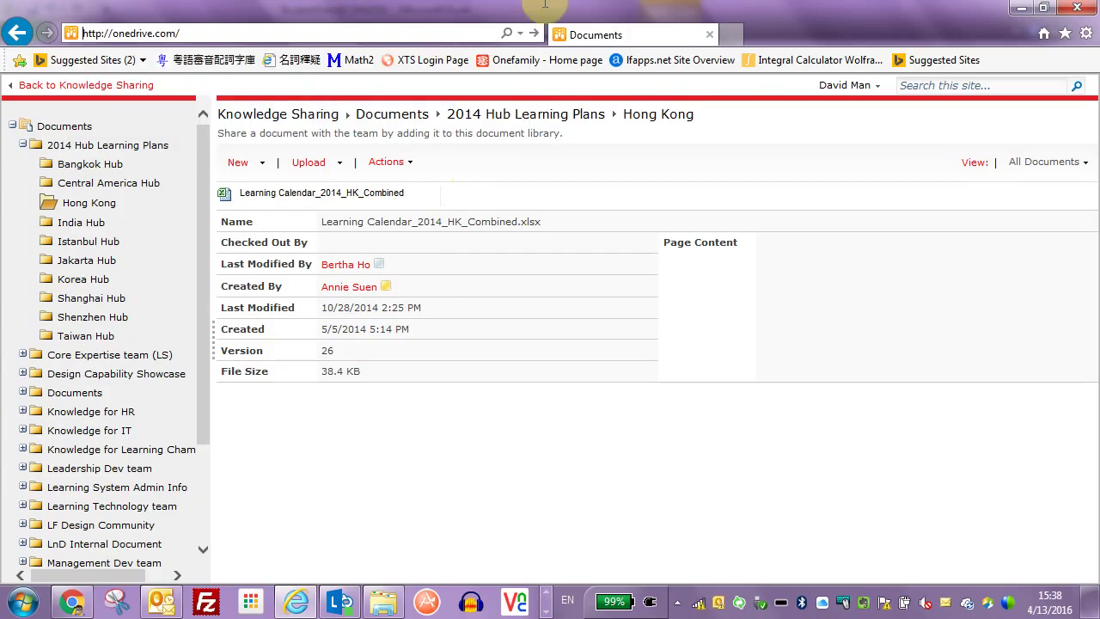
click(137, 36)
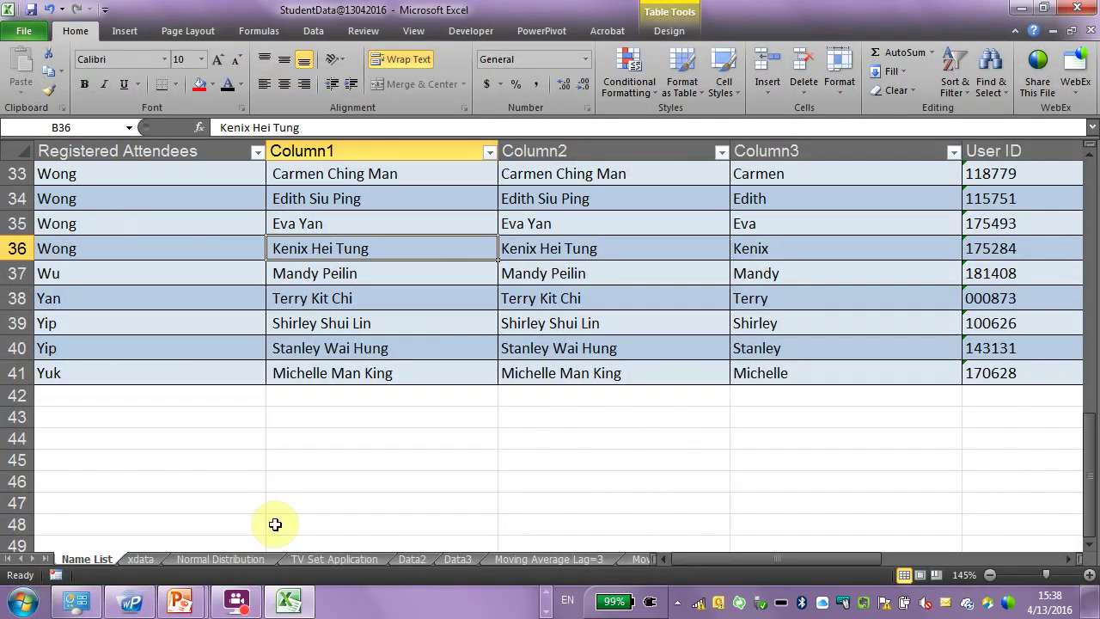
Bring the browser window showing OneDrive's My_Study folder to the front from the taskbar
click(548, 599)
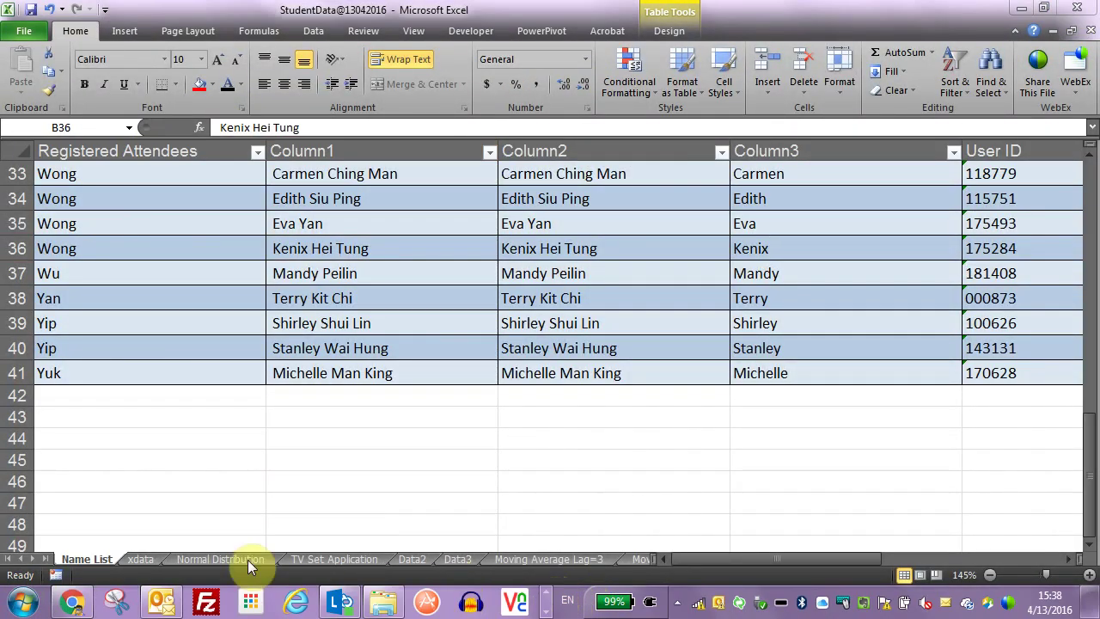
click(73, 603)
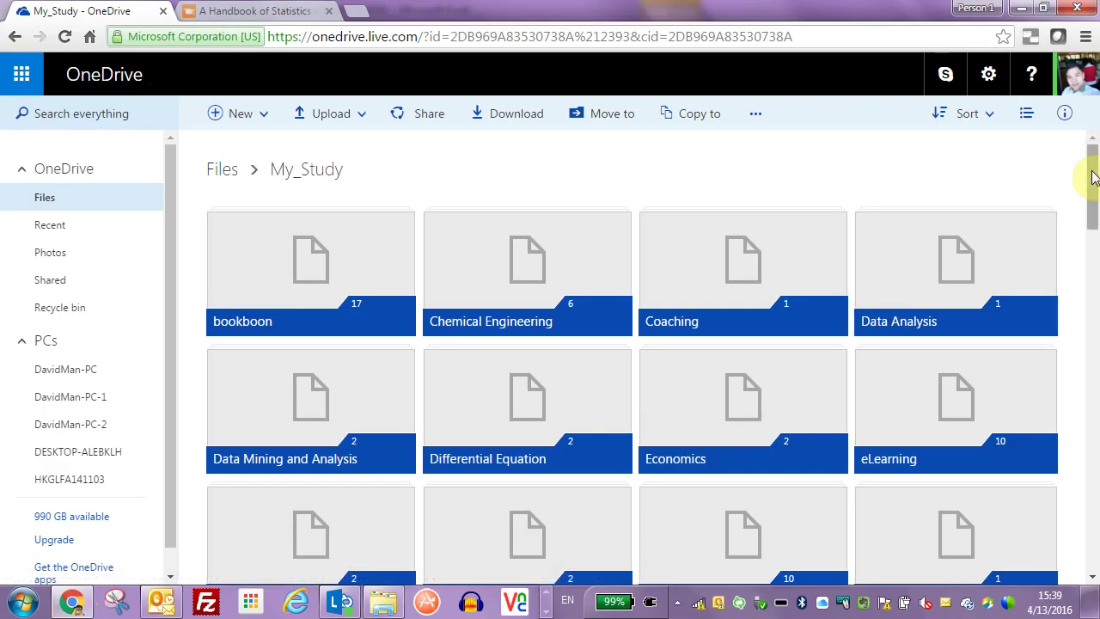
Look through My_Study and the Data Analysis folder, then go up to the top-level Files view
scroll(1093, 378, down, 8)
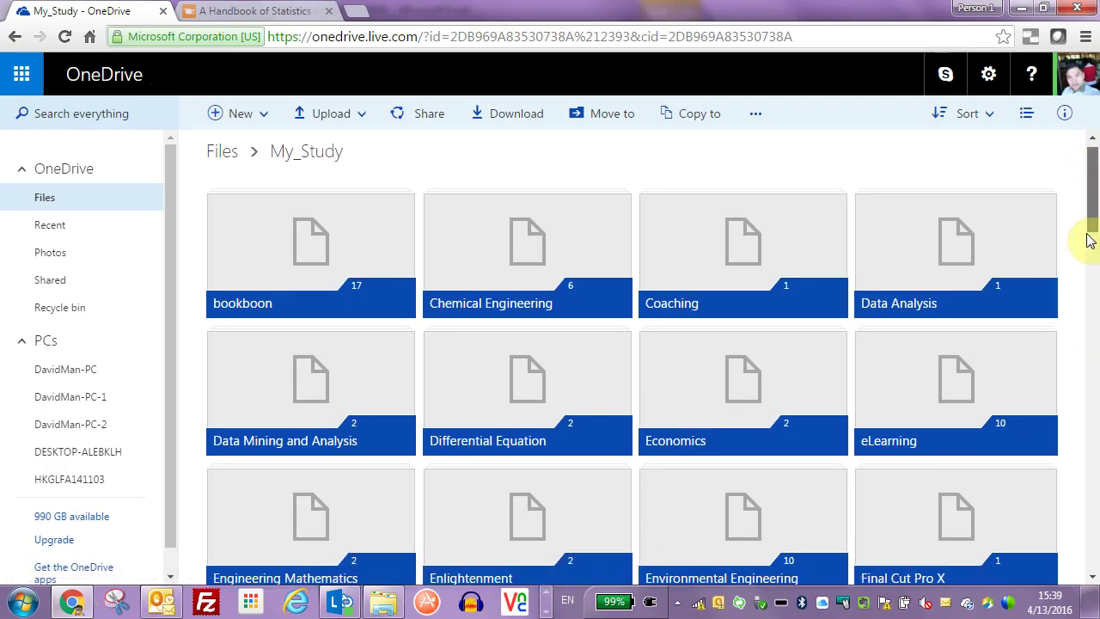
scroll(1095, 485, down, 10)
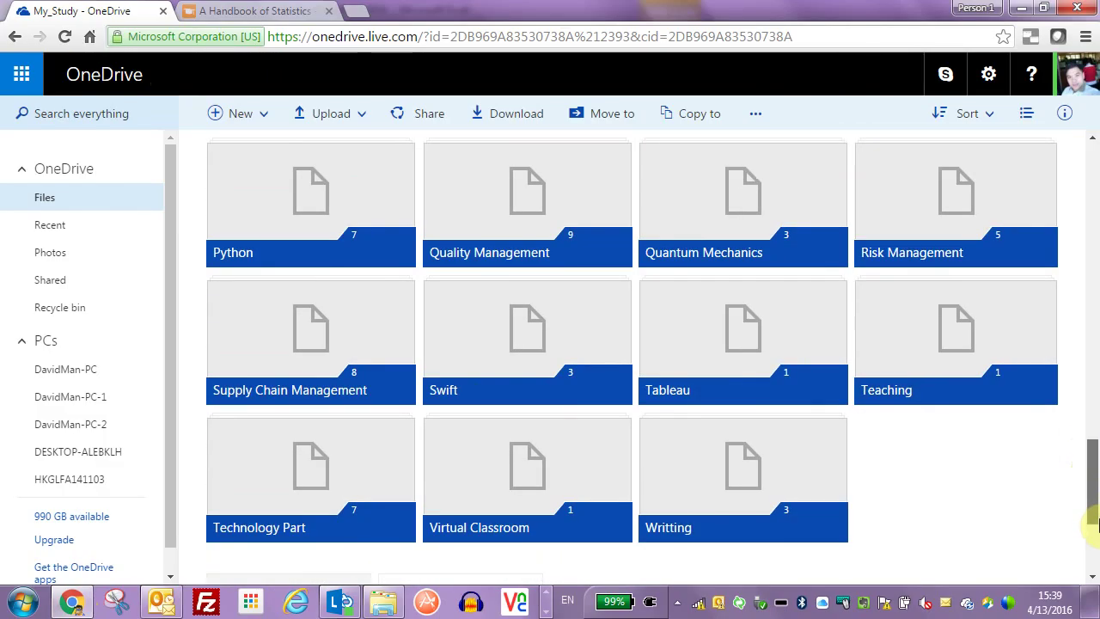
scroll(1092, 516, down, 3)
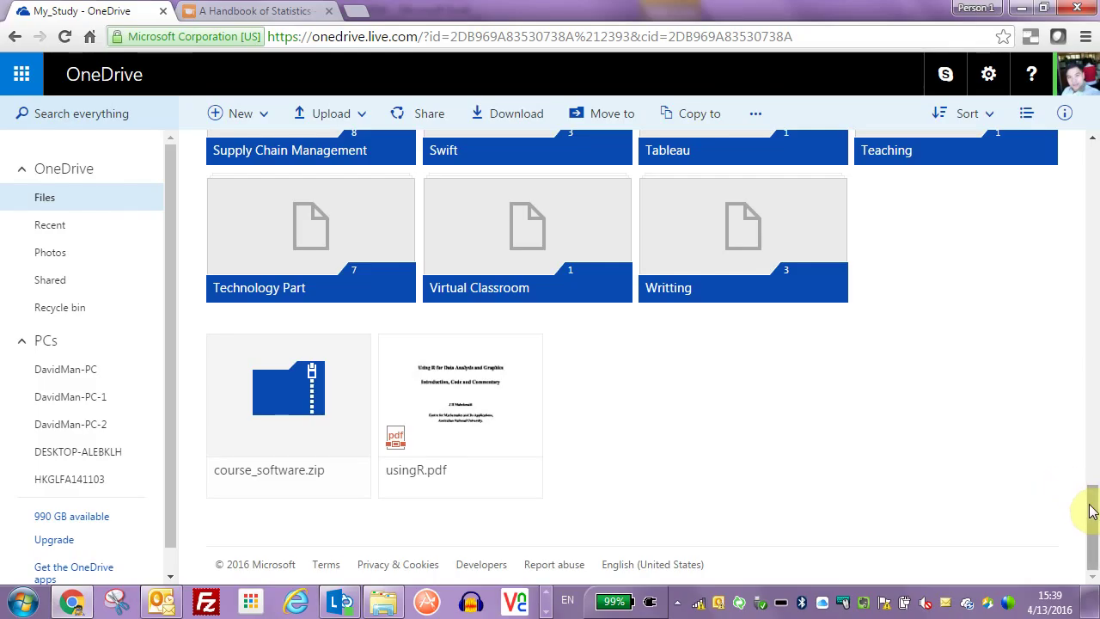
scroll(1091, 386, up, 12)
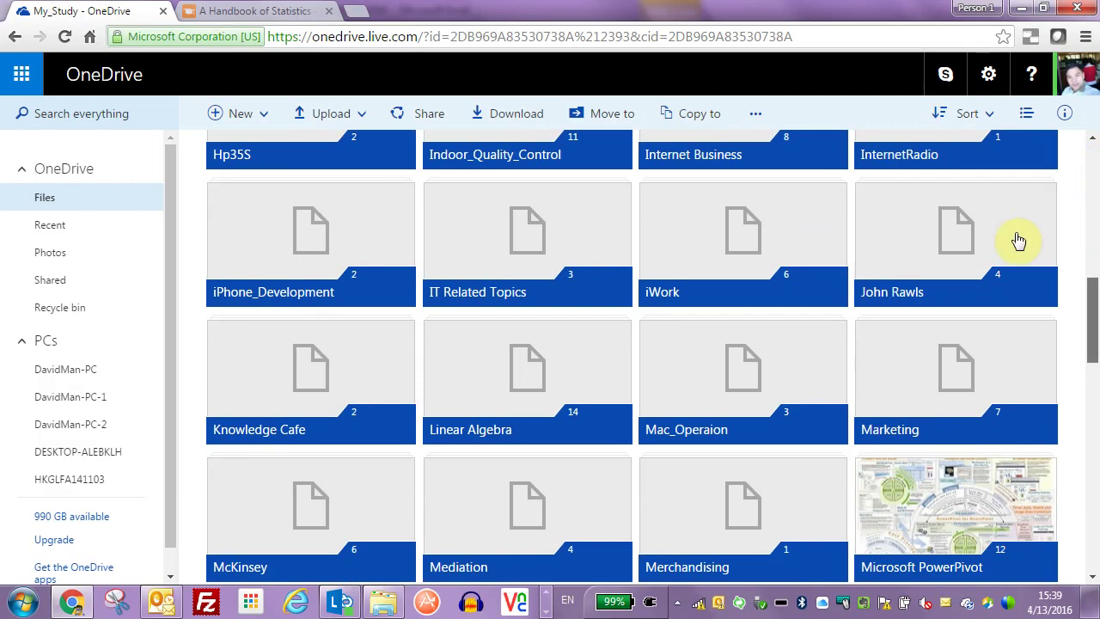
scroll(1018, 241, up, 5)
click(964, 273)
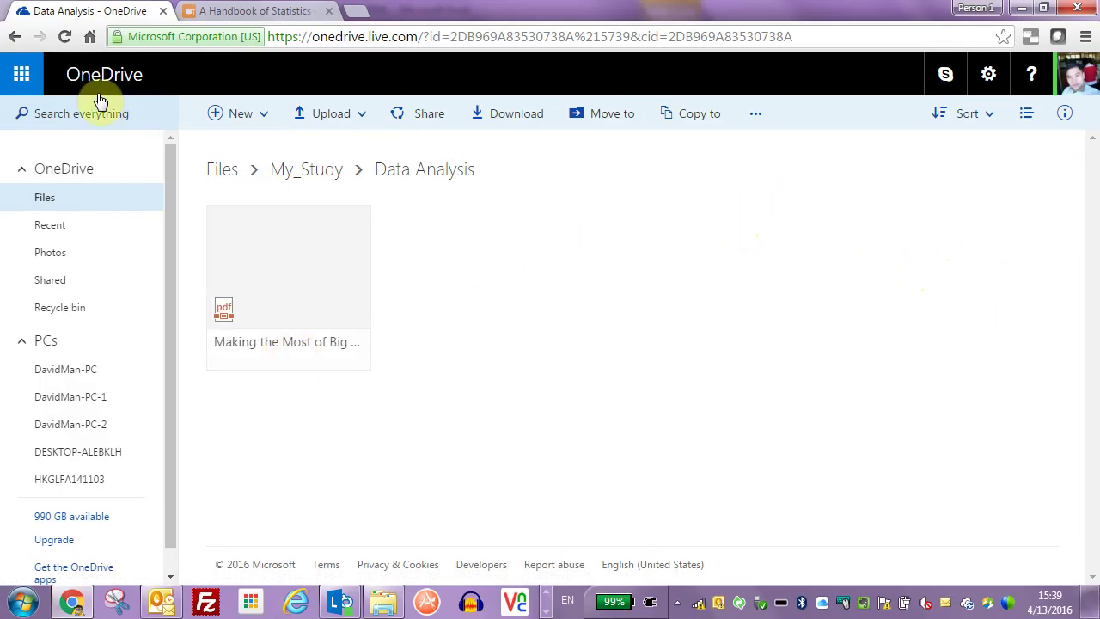
click(14, 36)
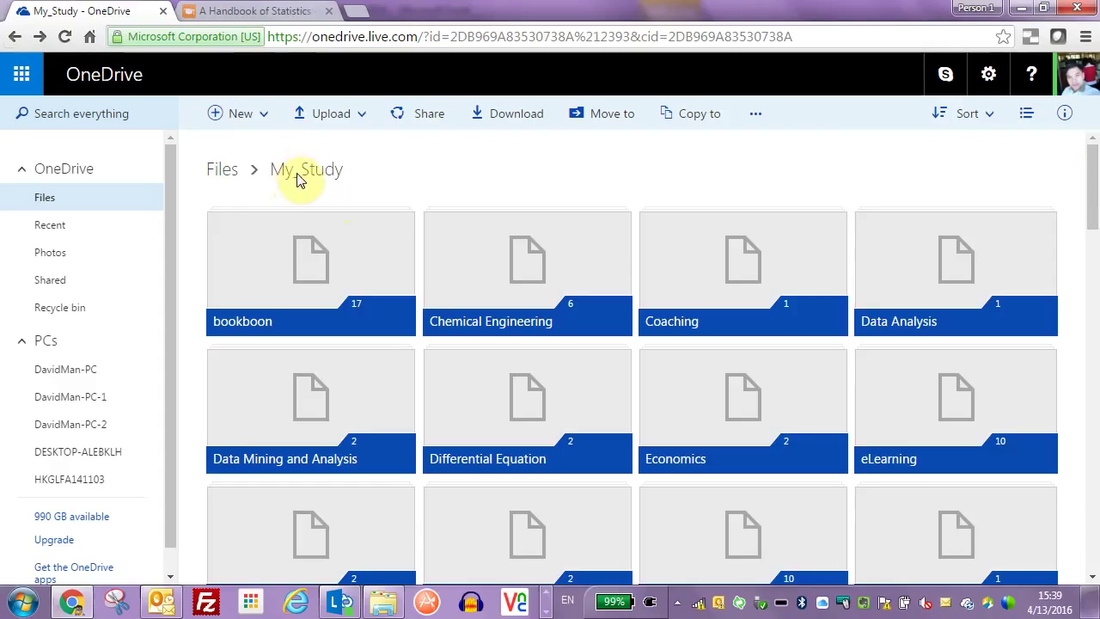
click(223, 171)
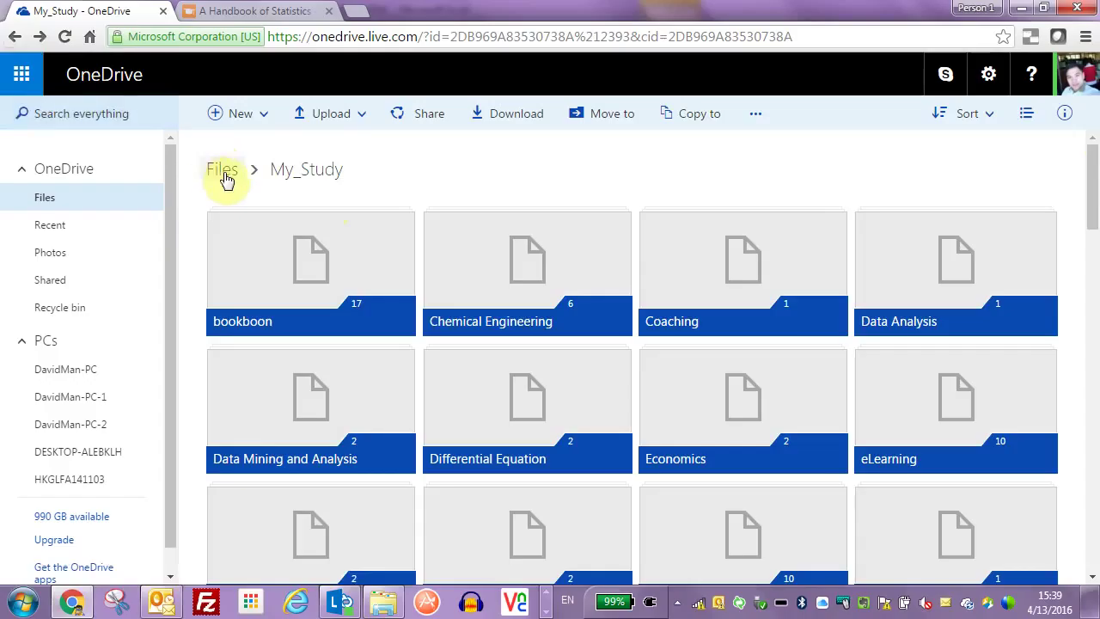
click(225, 176)
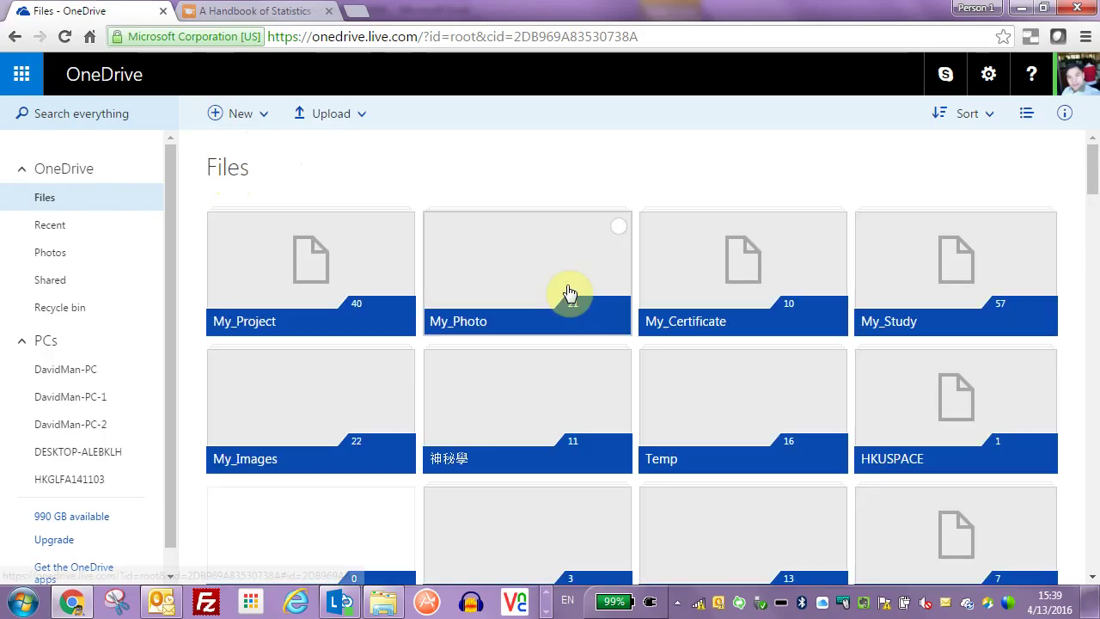
Download the Session_attendance_list file as a CSV and bring up its context menu
scroll(726, 258, down, 5)
scroll(775, 293, down, 1)
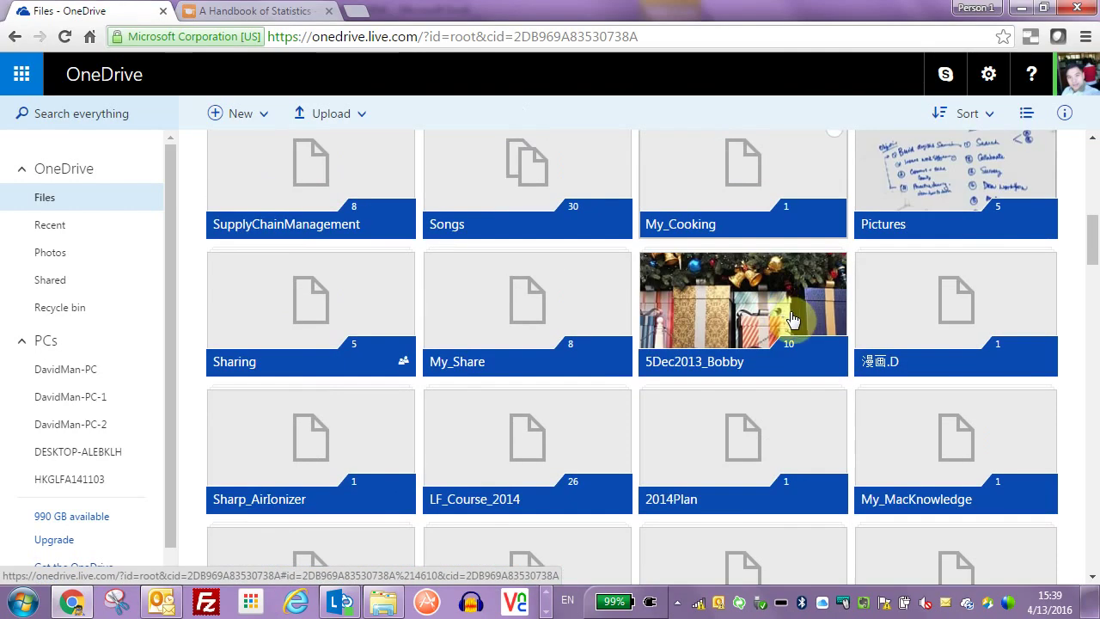
scroll(658, 312, down, 3)
scroll(645, 313, down, 4)
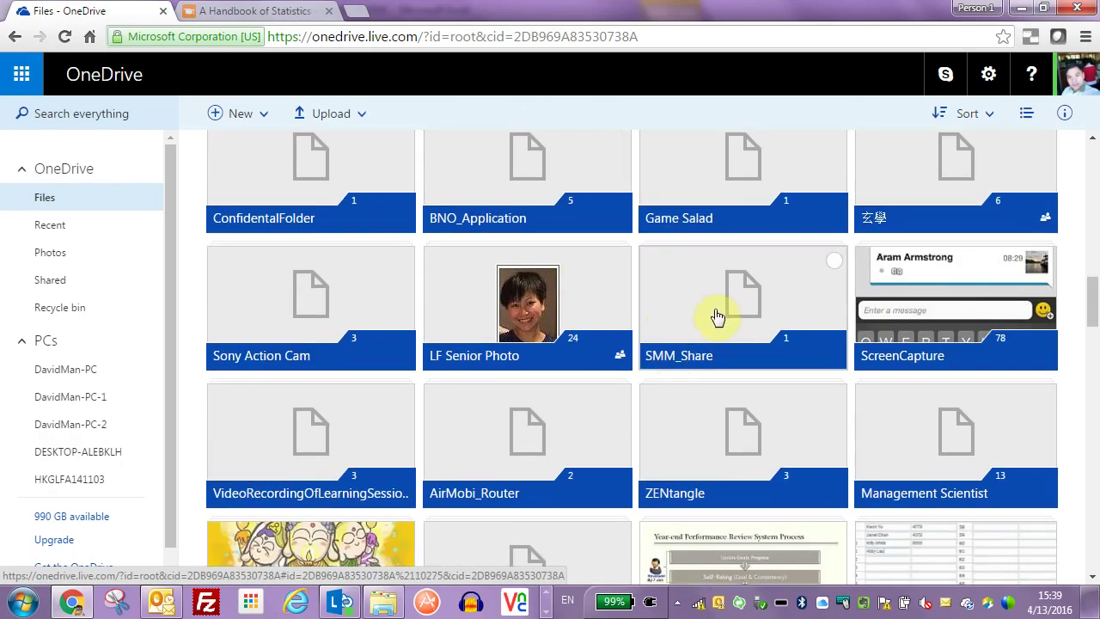
scroll(713, 314, down, 5)
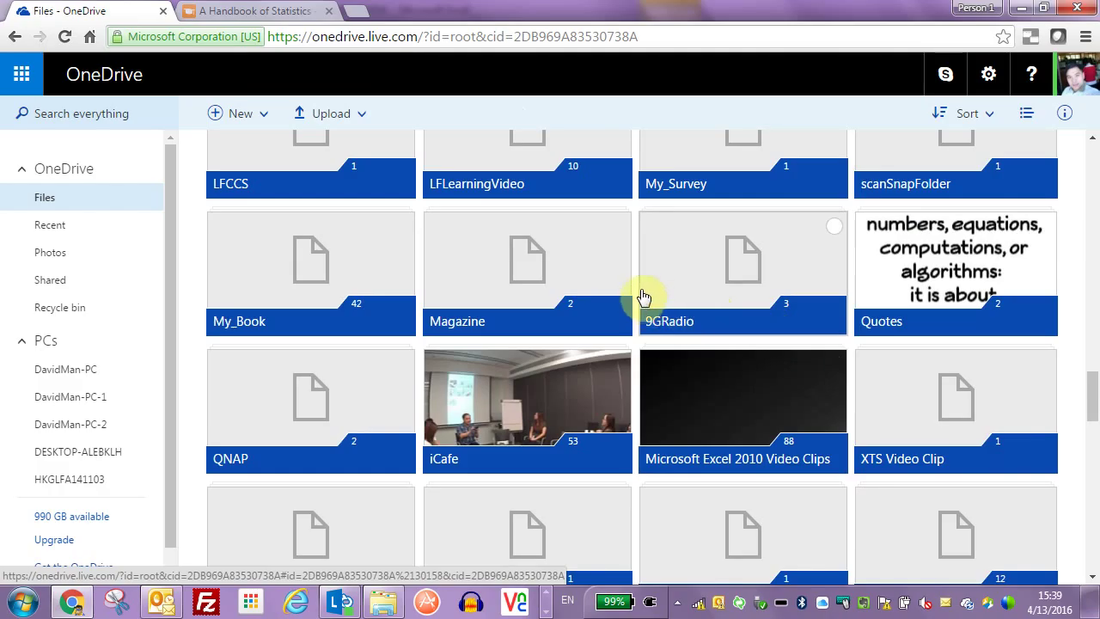
scroll(630, 290, down, 5)
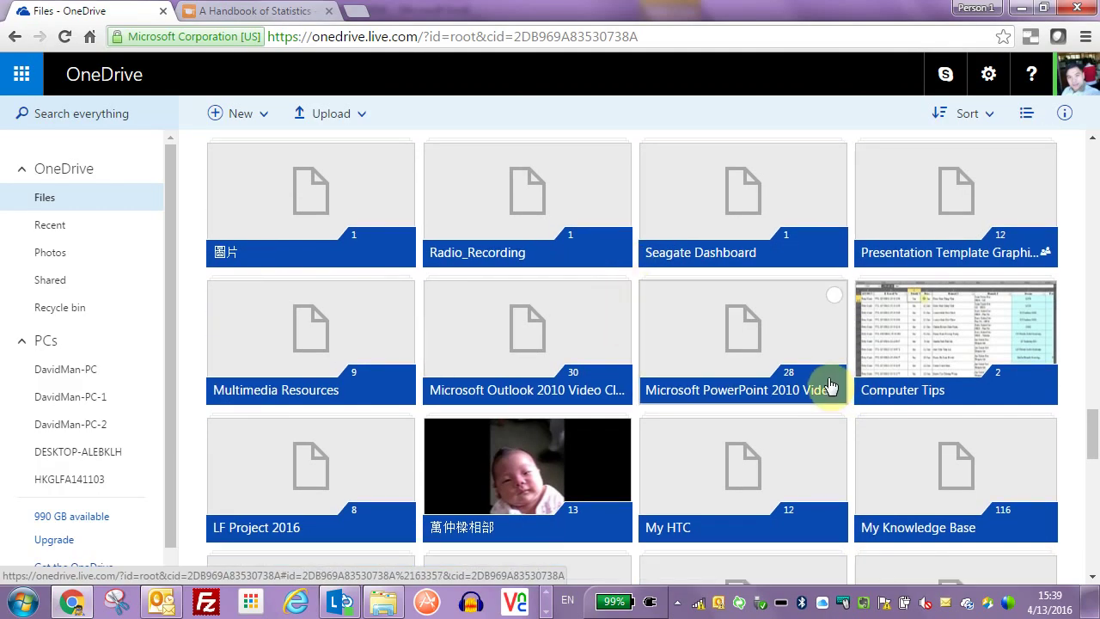
scroll(816, 378, down, 4)
scroll(812, 370, down, 4)
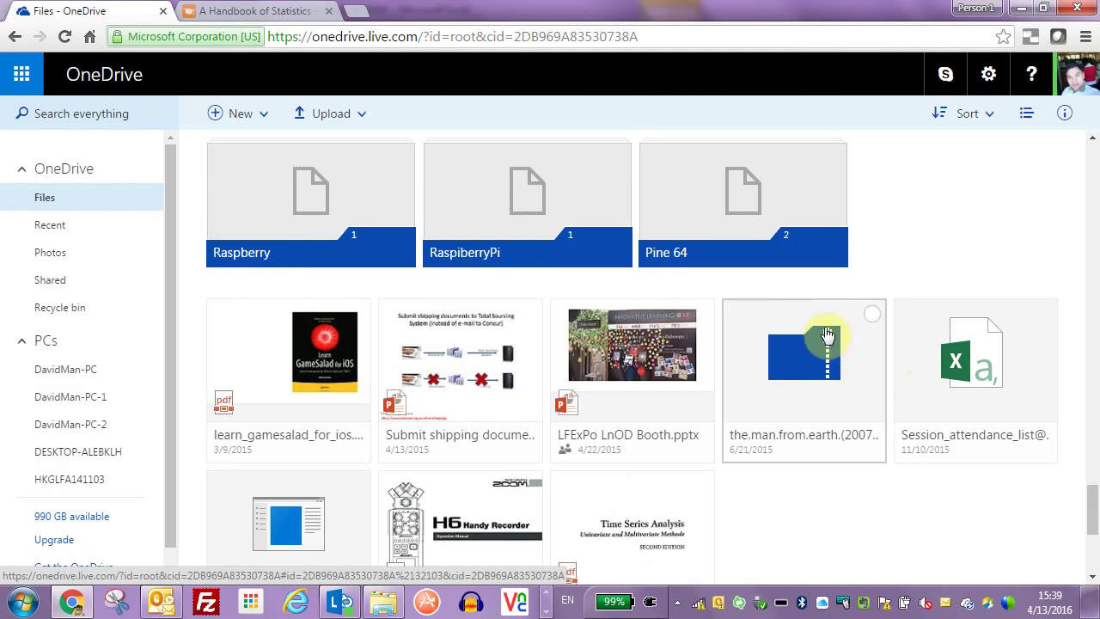
click(969, 357)
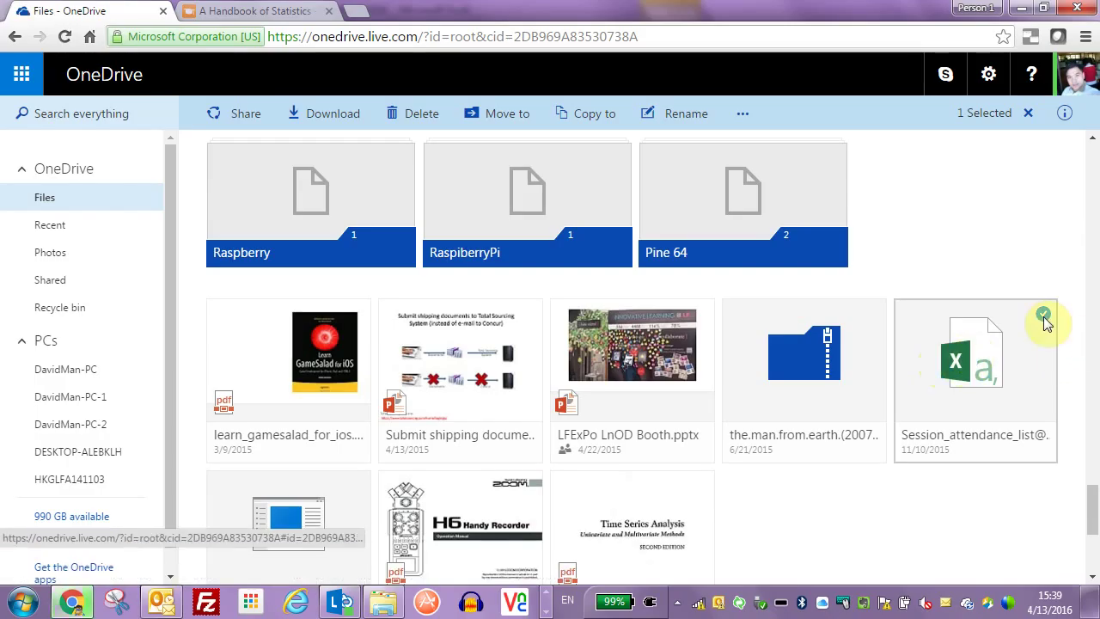
right_click(978, 362)
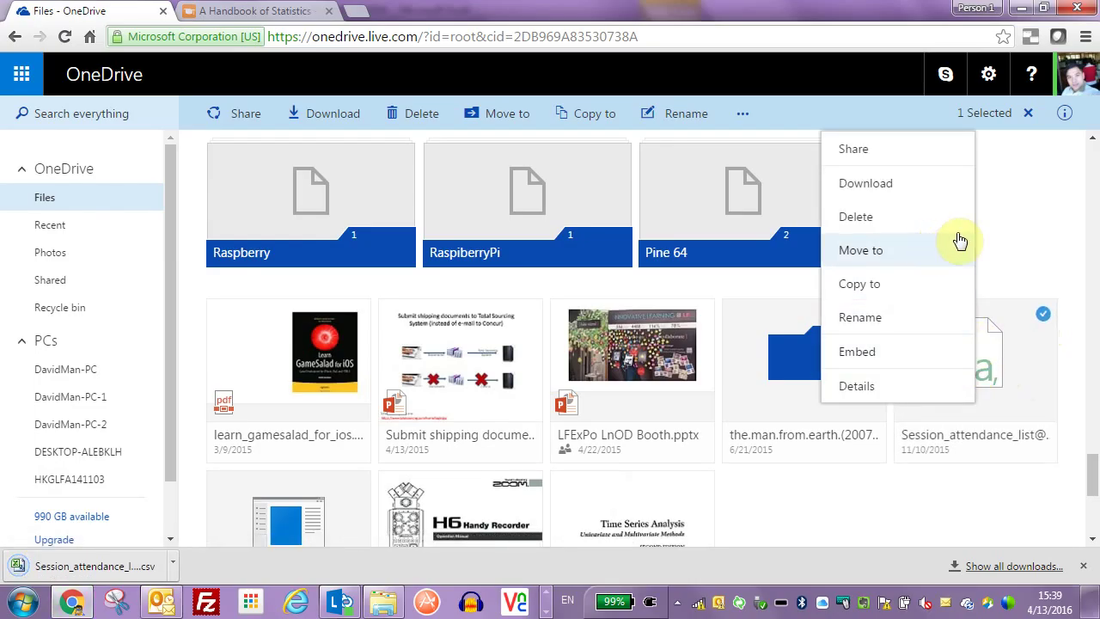
click(21, 74)
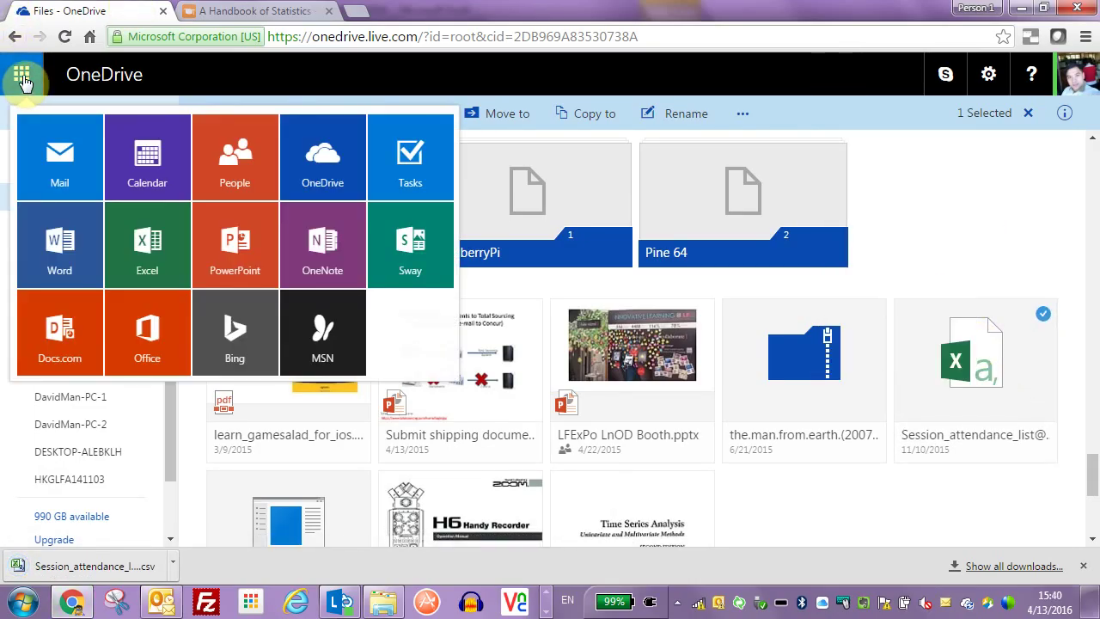
click(146, 244)
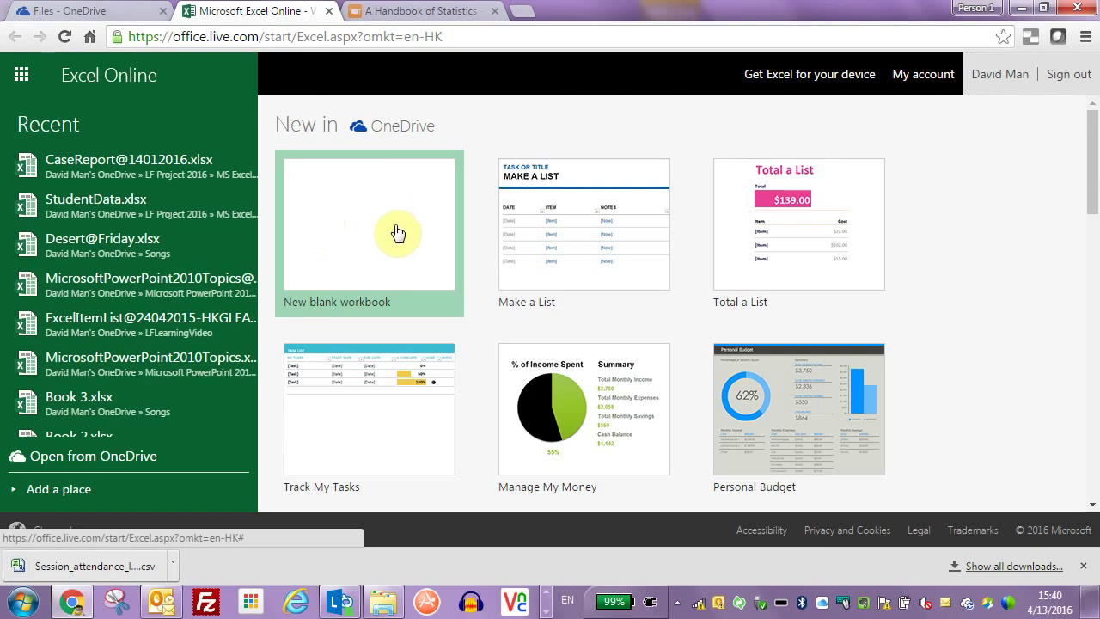
click(141, 171)
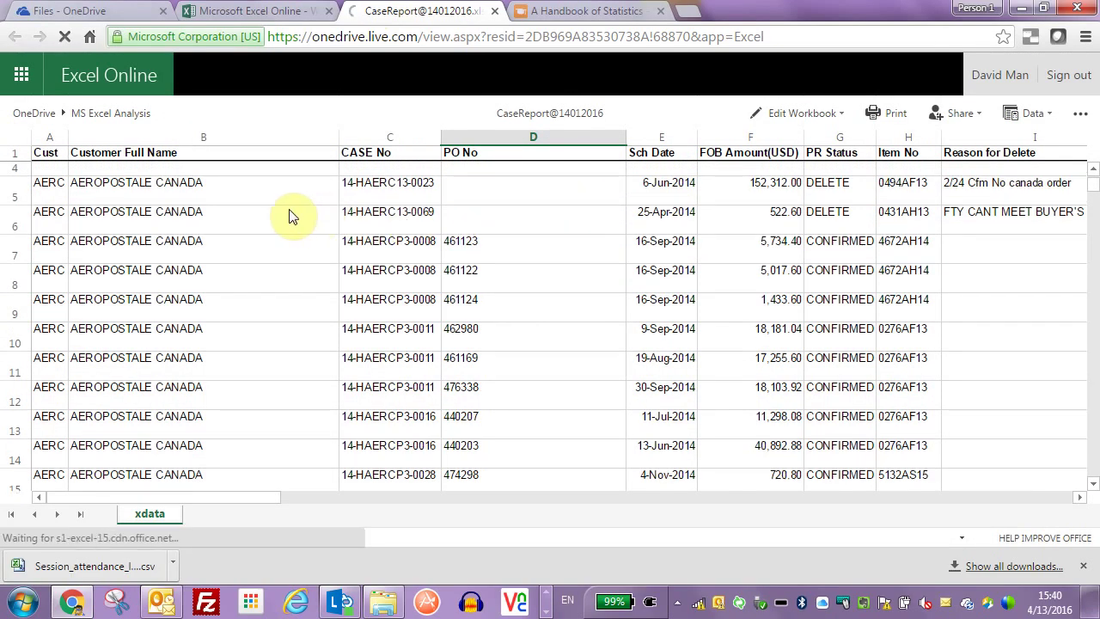
click(314, 213)
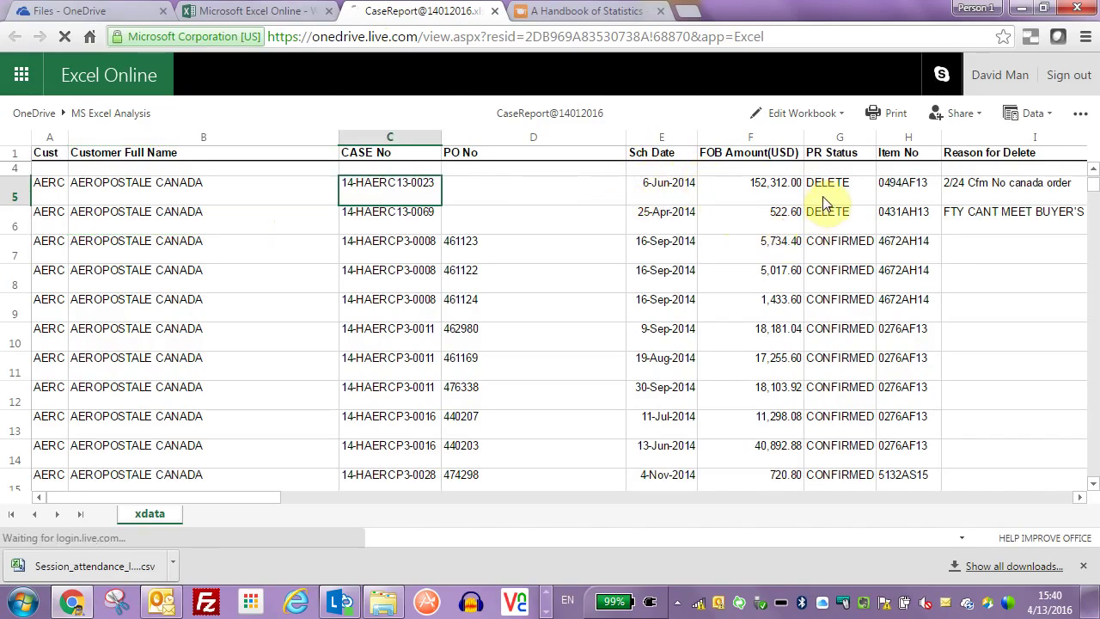
click(974, 114)
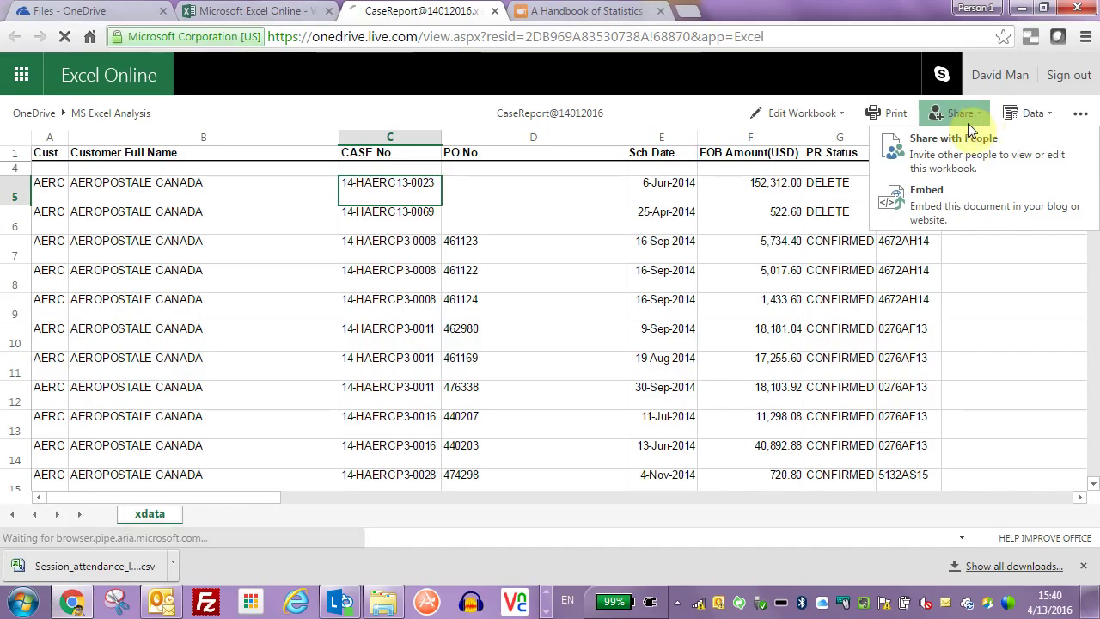
click(949, 157)
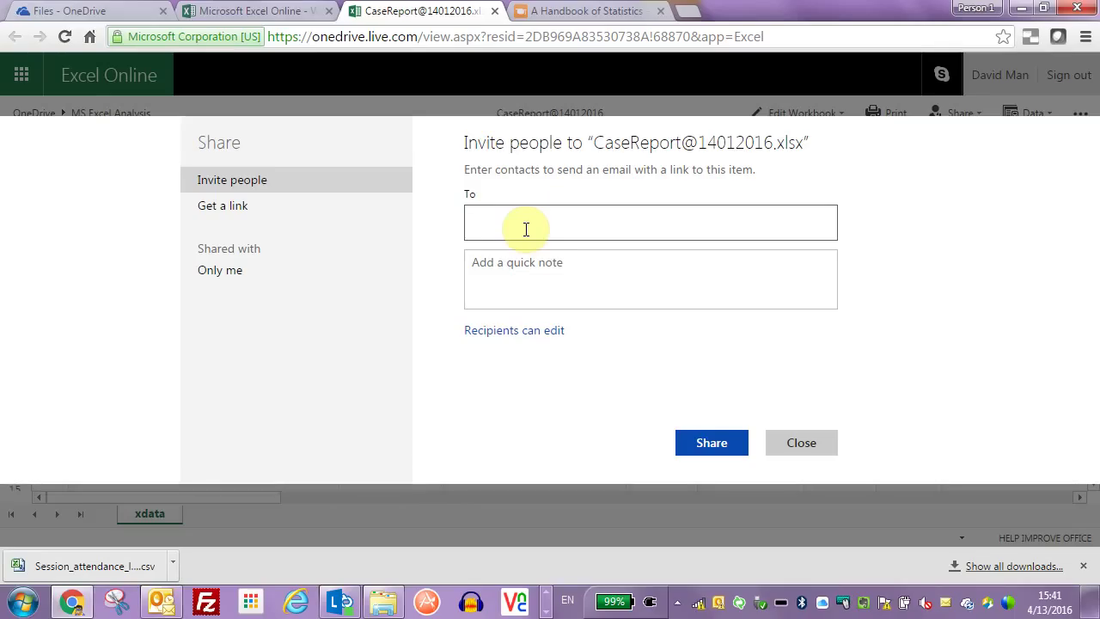
Close the Share dialog without inviting anyone and select the customer name in B7
click(789, 447)
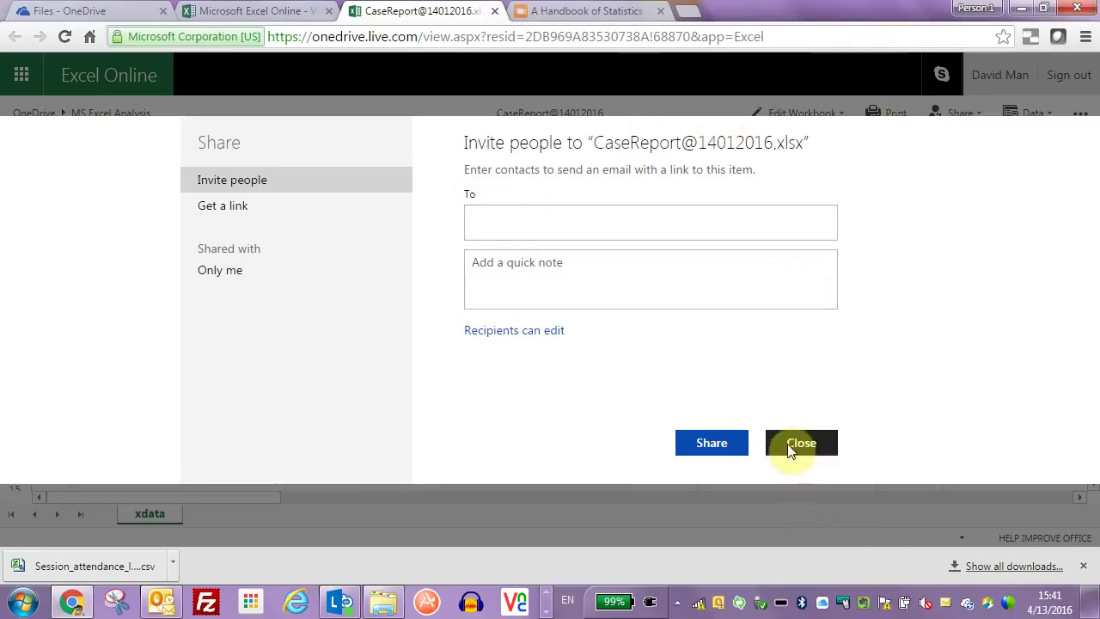
click(258, 260)
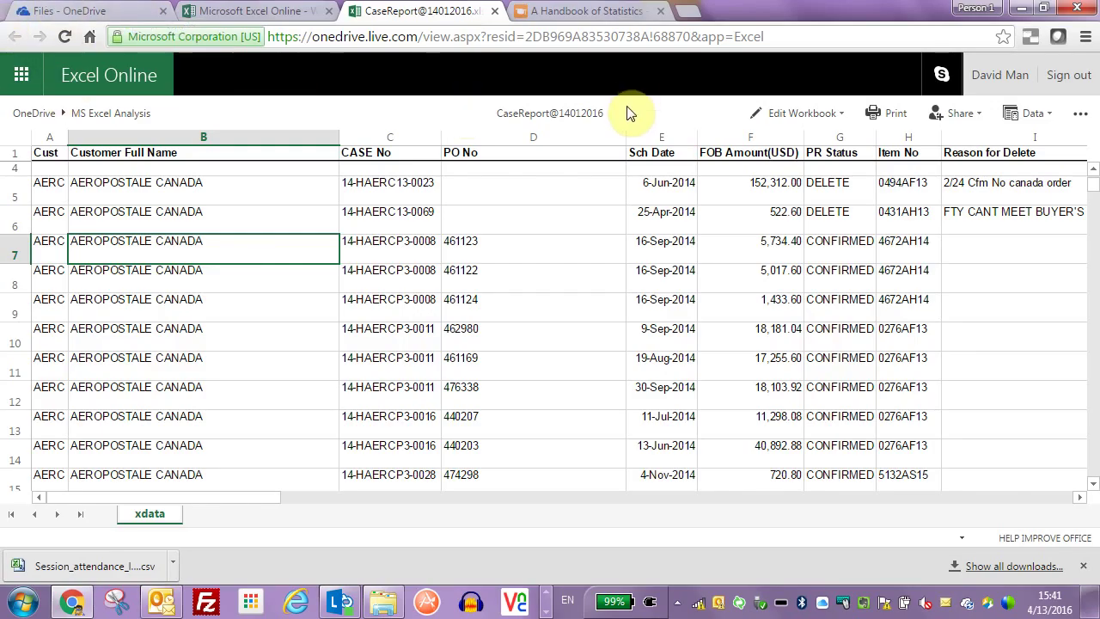
Select PO number 461122 in D8, then switch to the A Handbook of Statistics tab
click(530, 281)
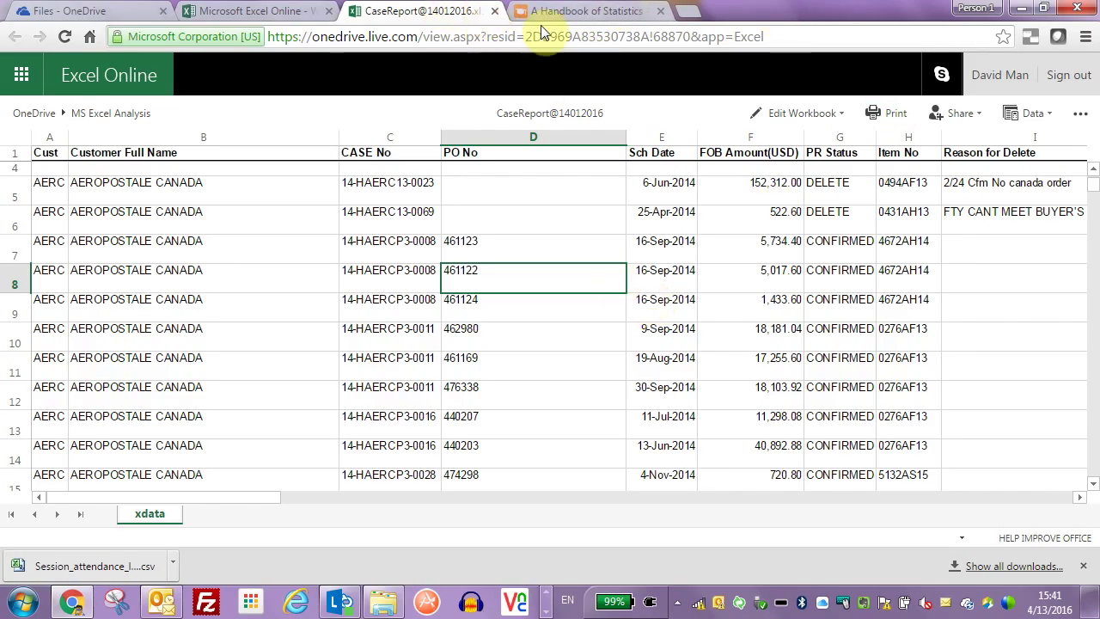
click(608, 9)
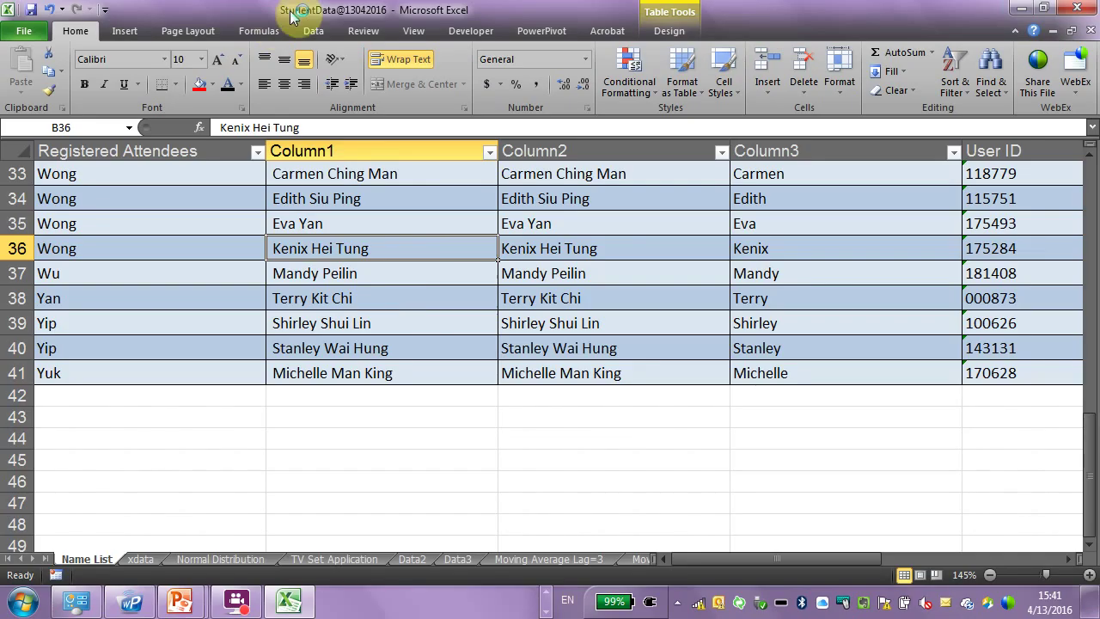
Return to desktop Excel, inspect the TRIM formula in C6, and move along row 6 to G2
click(380, 277)
scroll(381, 285, up, 11)
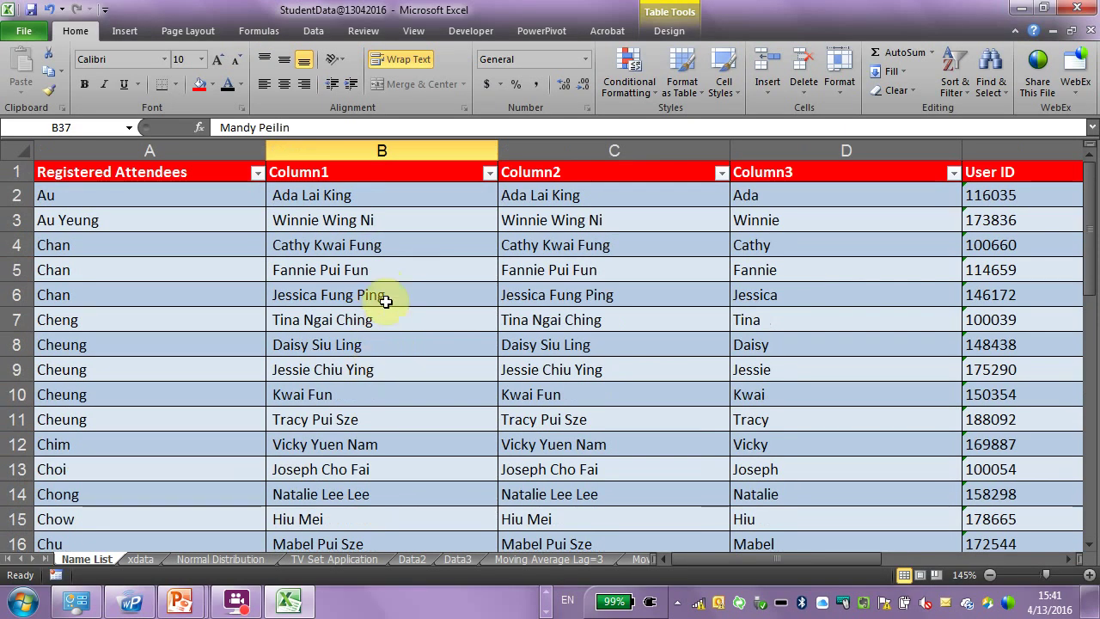
click(524, 297)
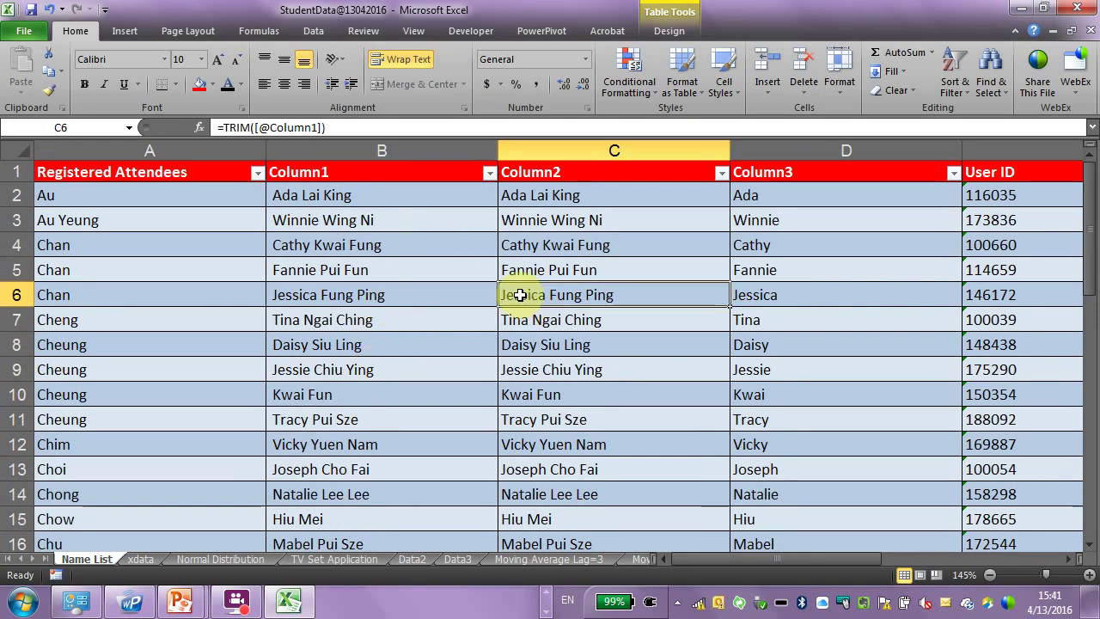
key(Right)
key(Right)
key(Right)
key(Right)
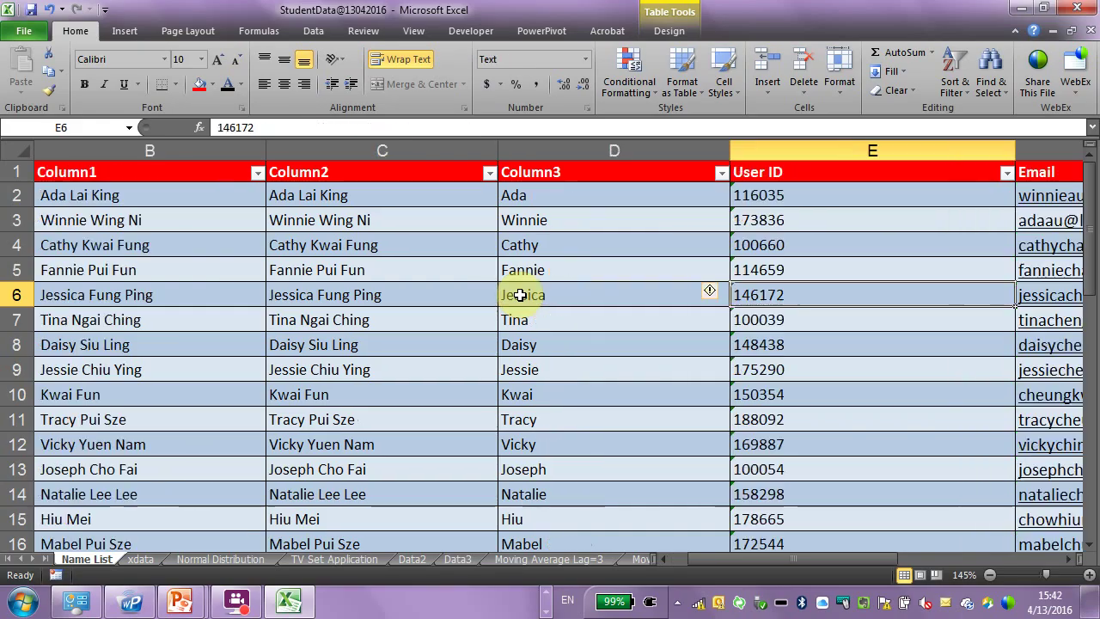
key(Left)
key(Left)
key(Left)
key(Left)
key(Left)
key(Left)
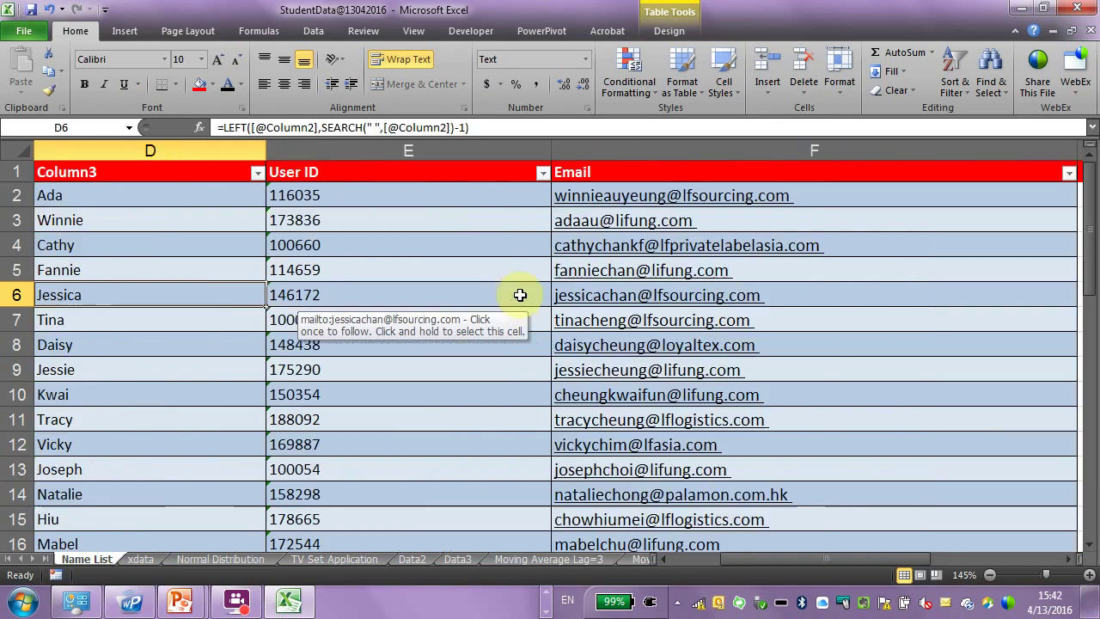
key(Right)
key(Right)
key(Right)
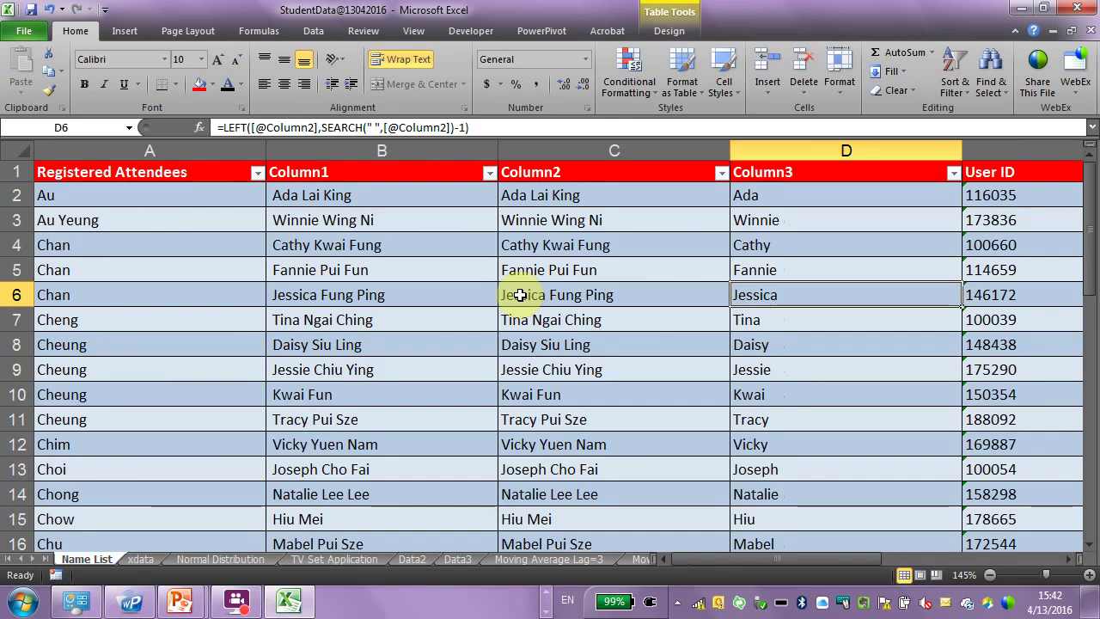
key(Right)
key(Right)
key(Right)
key(Right)
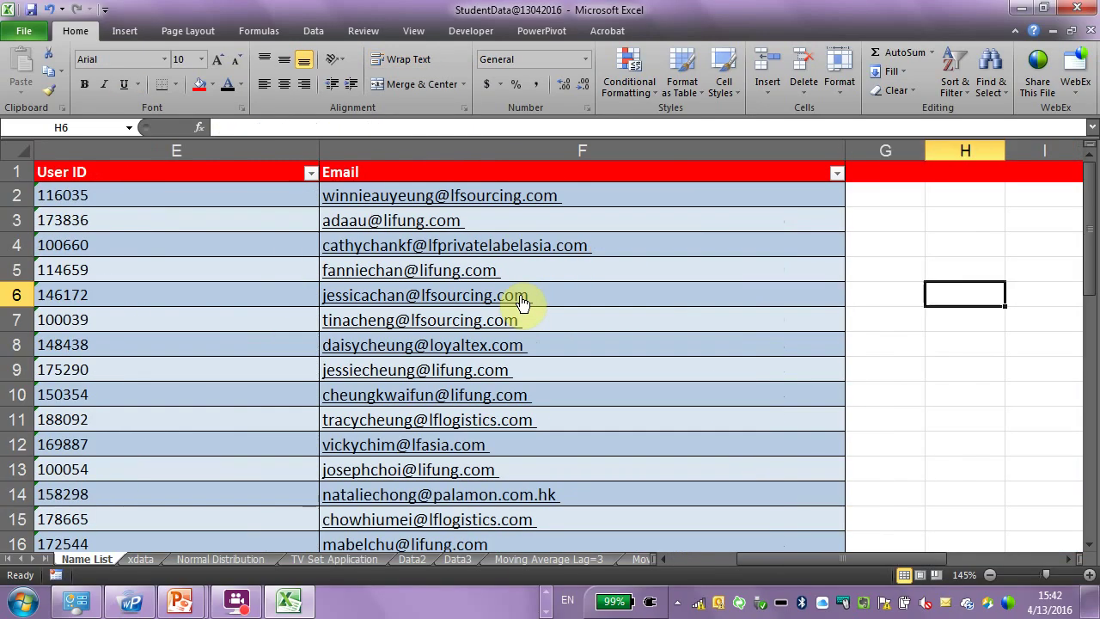
key(Left)
key(Up)
key(Up)
key(Up)
key(Up)
key(Up)
key(Down)
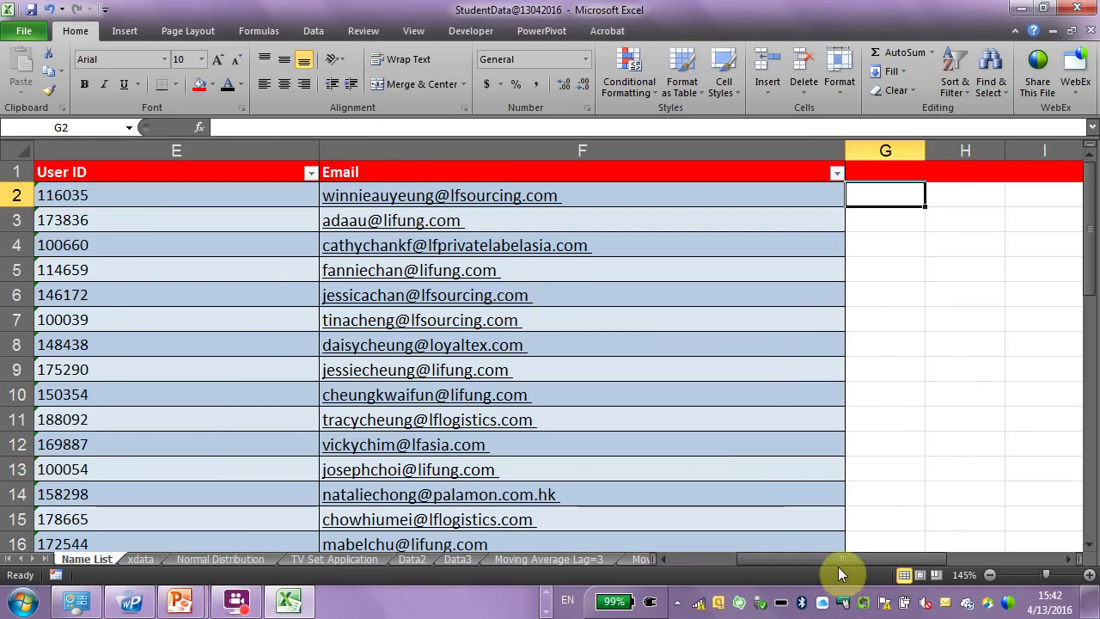
Check the first-name formula in D2 and select the first surname in A2
drag(840, 559, 778, 559)
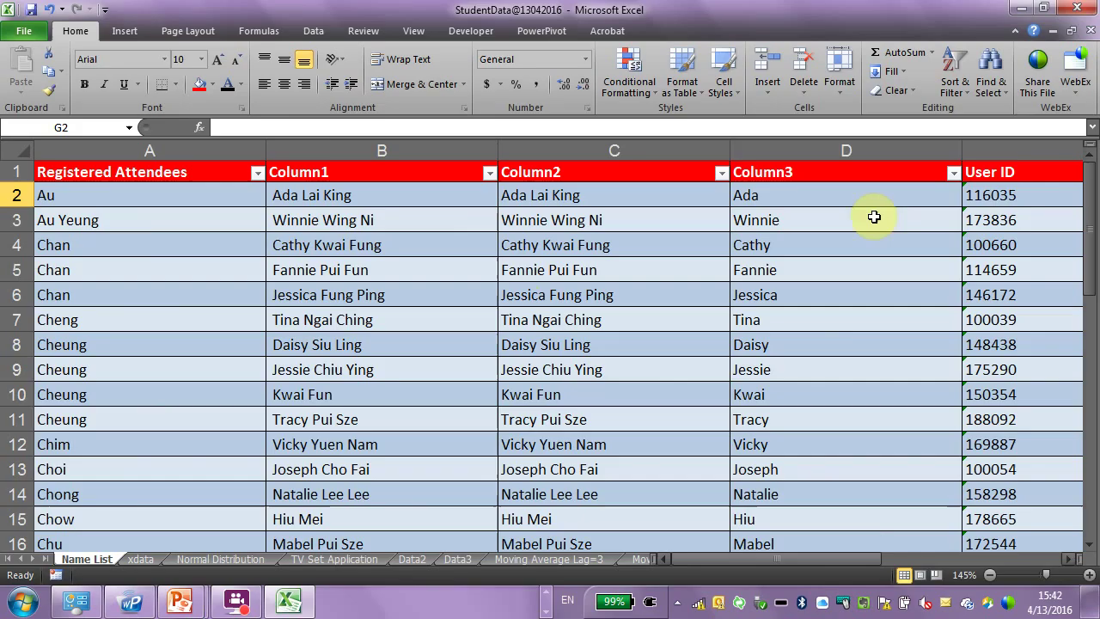
click(769, 195)
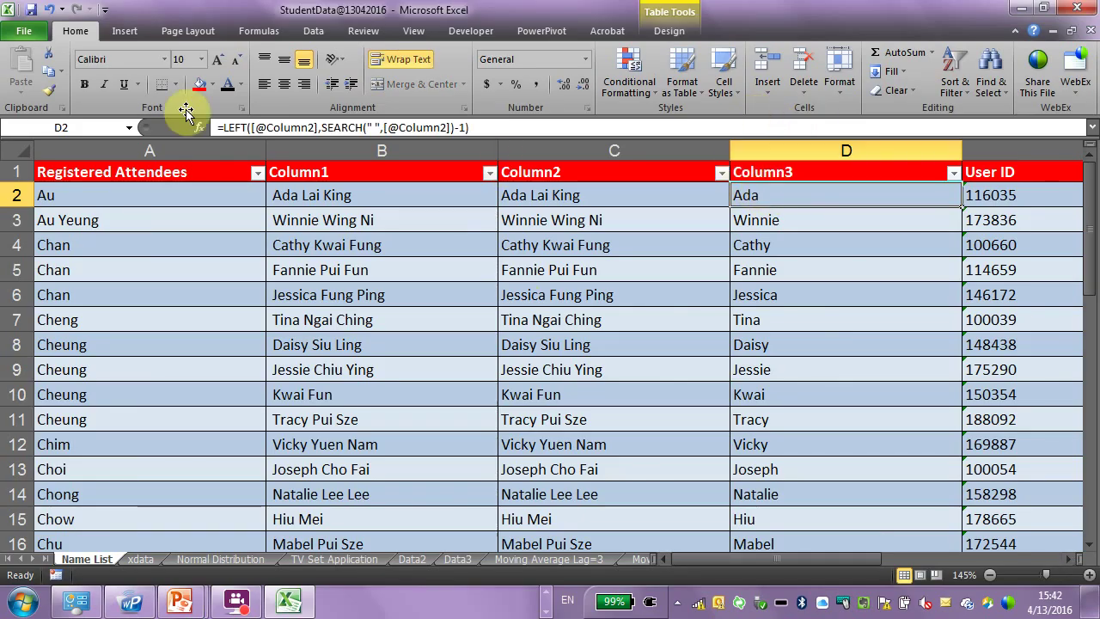
click(80, 195)
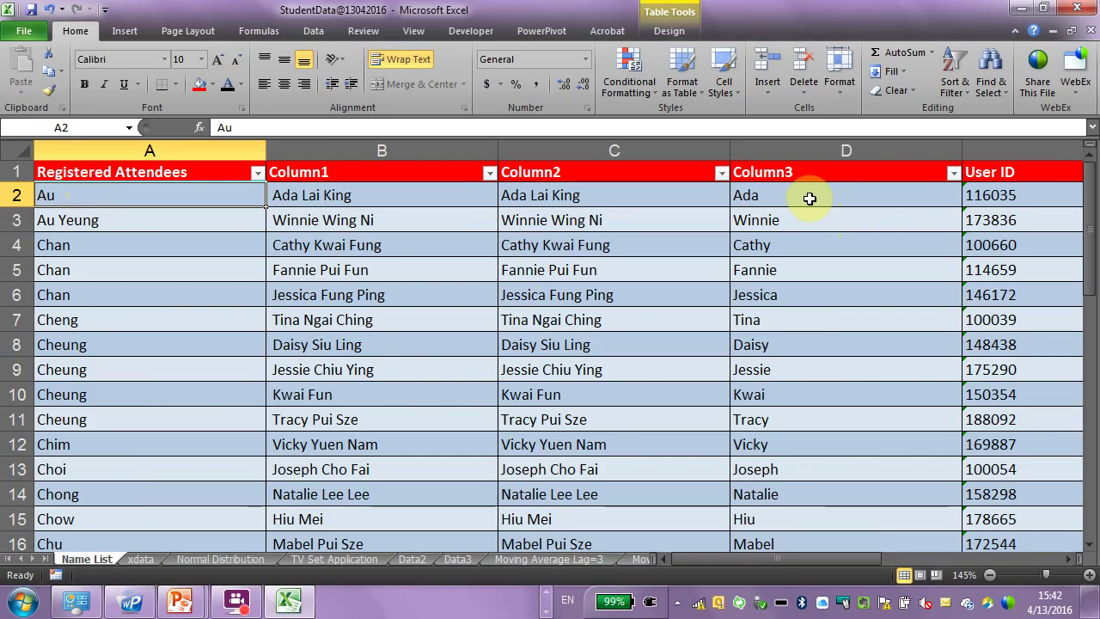
drag(779, 556, 852, 572)
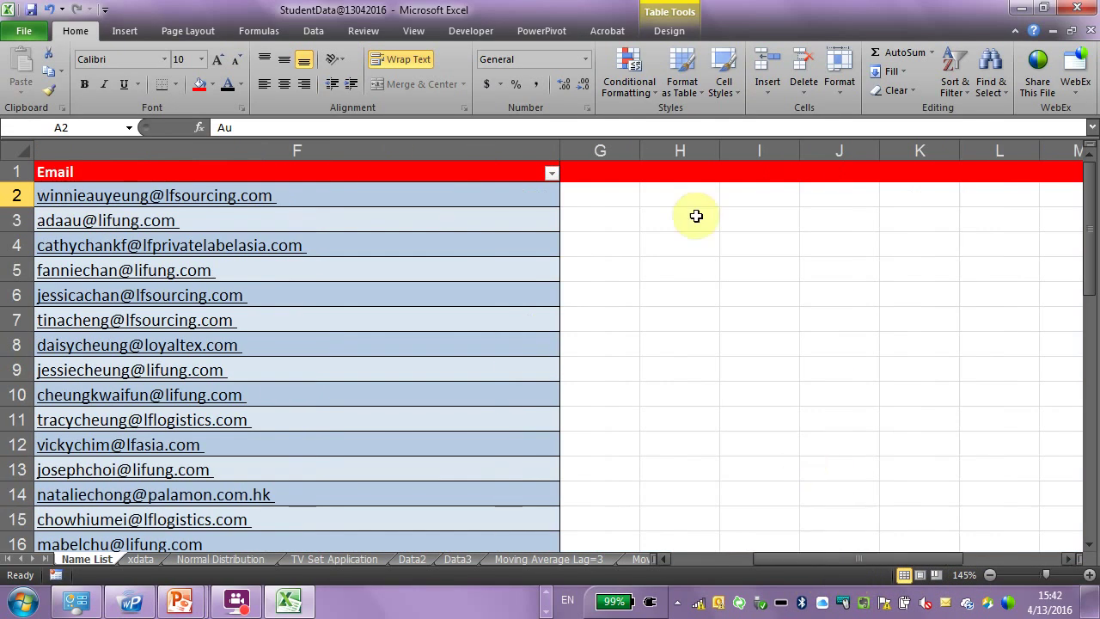
click(591, 197)
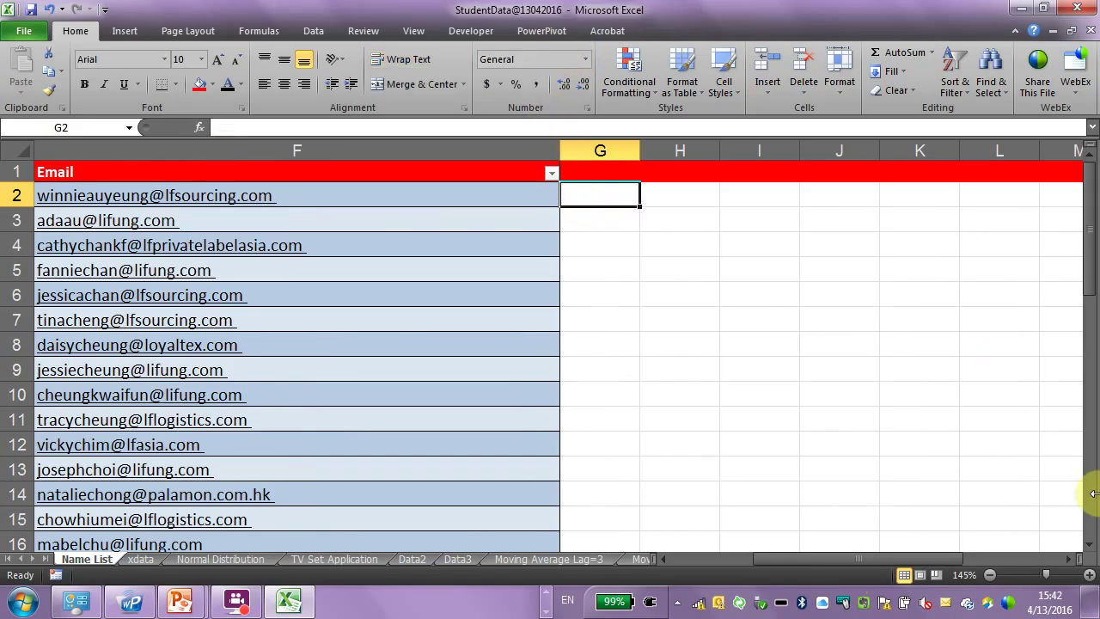
text(=)
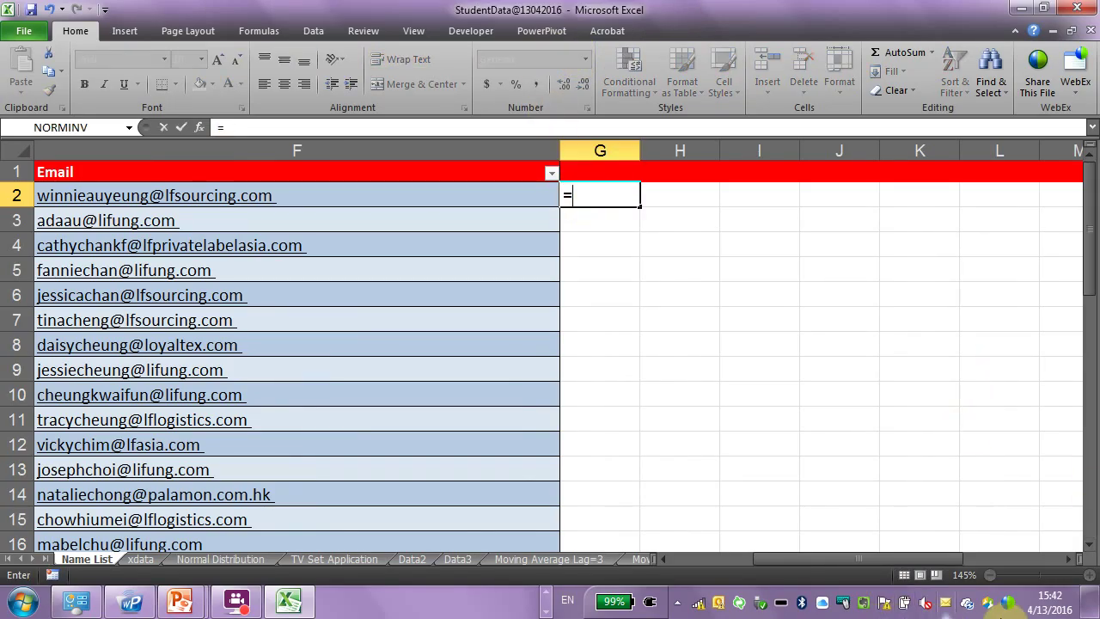
drag(897, 555, 837, 559)
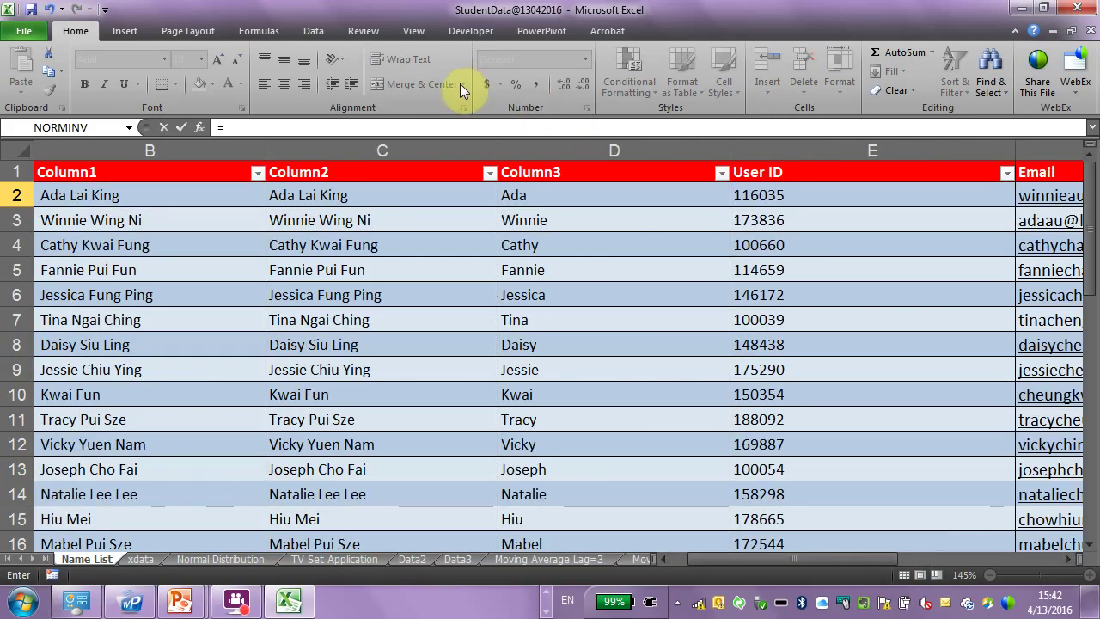
click(546, 195)
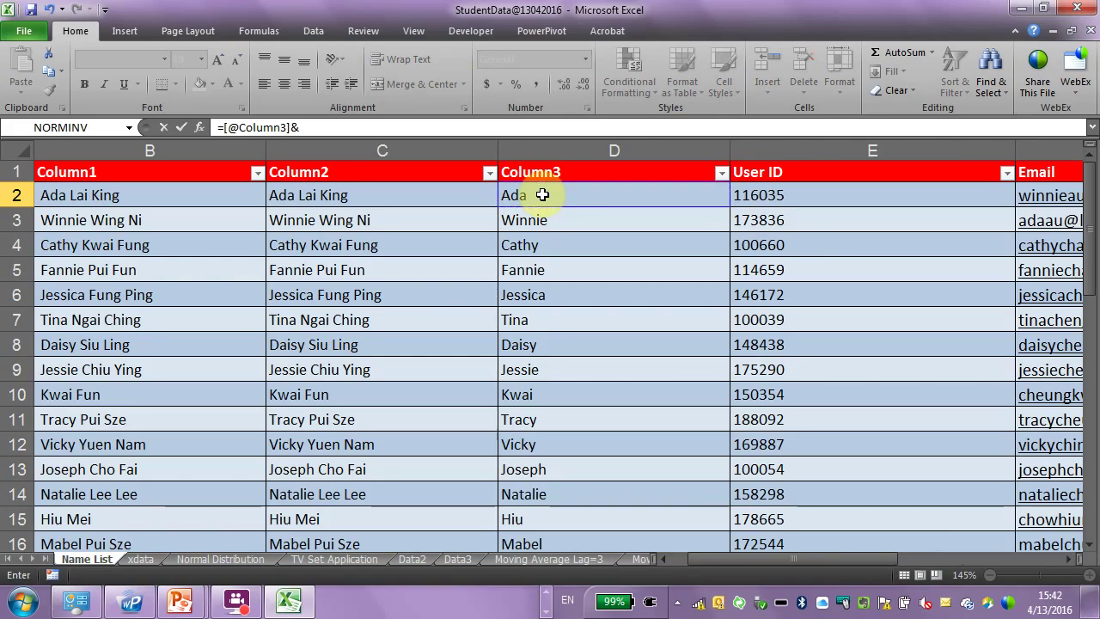
drag(806, 559, 792, 557)
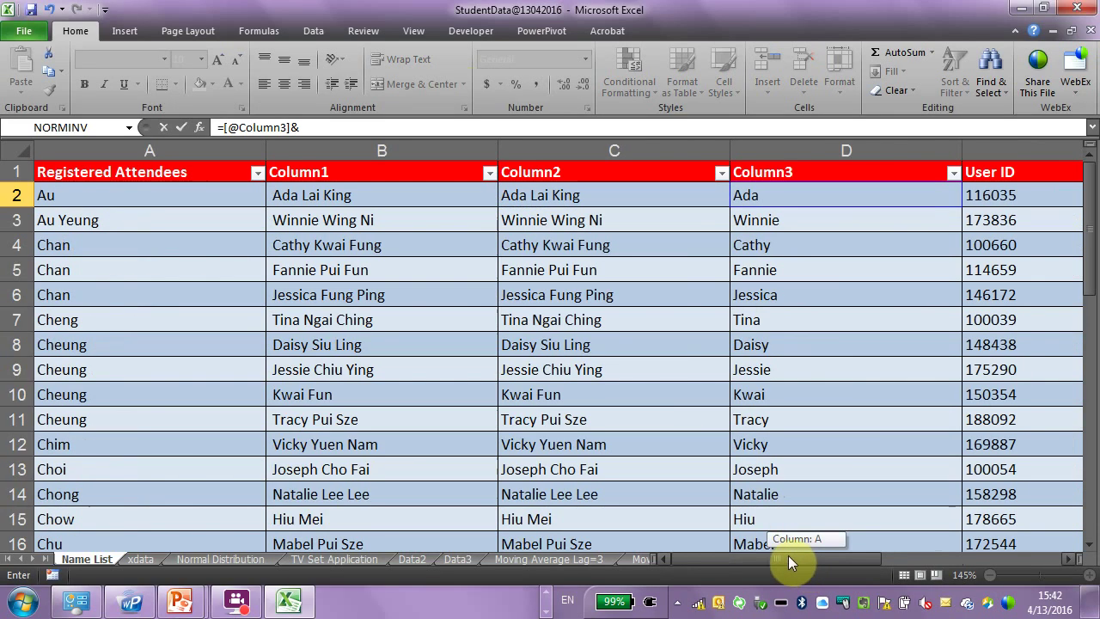
click(69, 199)
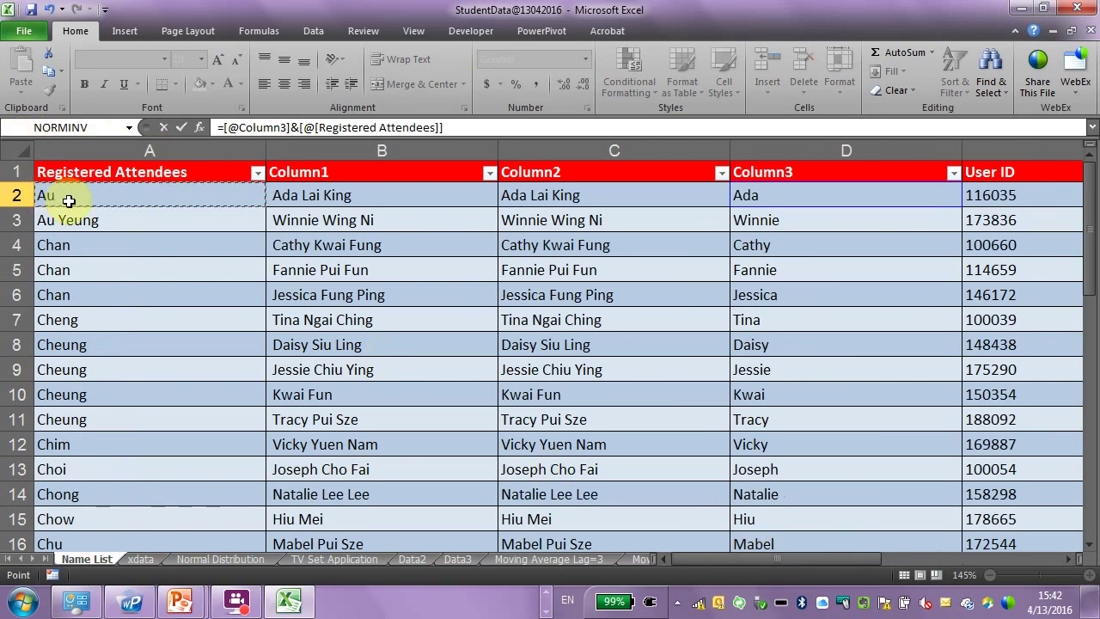
key(Return)
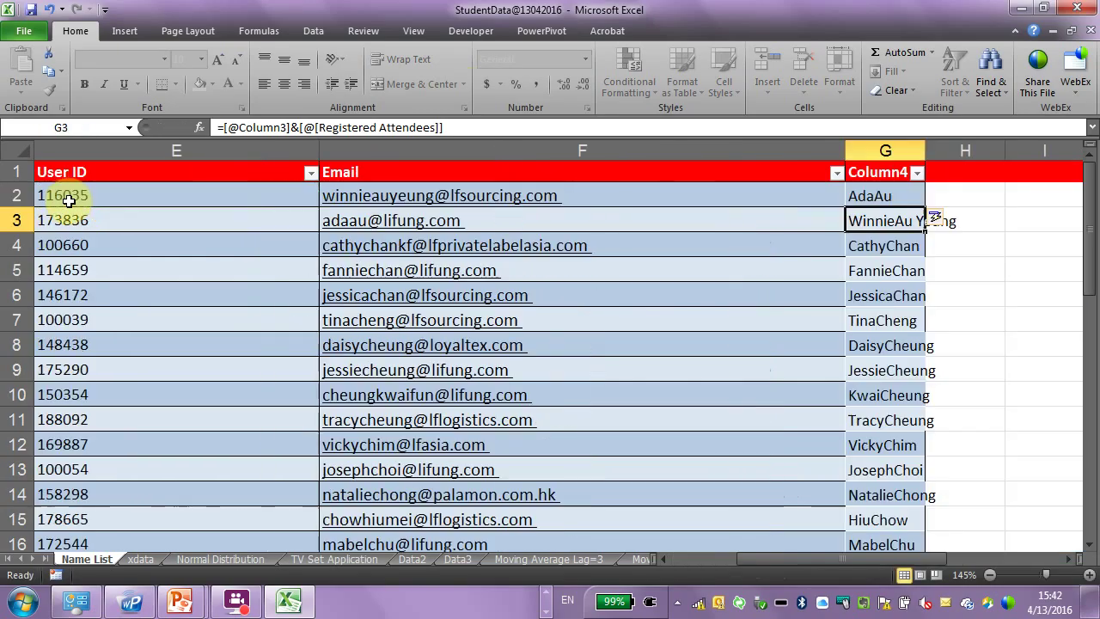
drag(925, 152, 1045, 151)
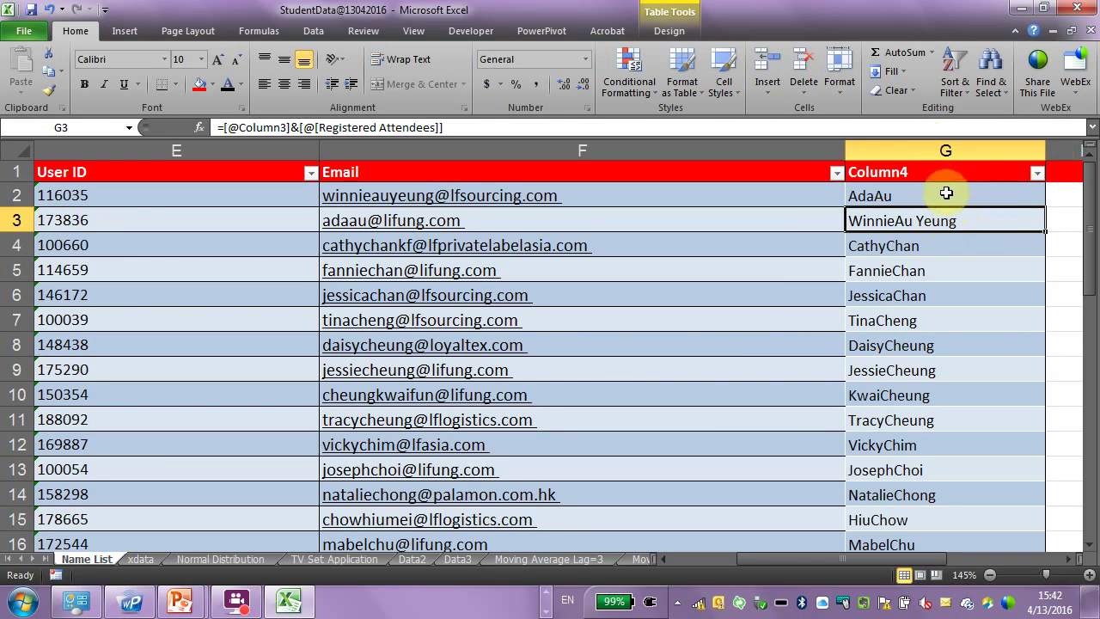
click(945, 193)
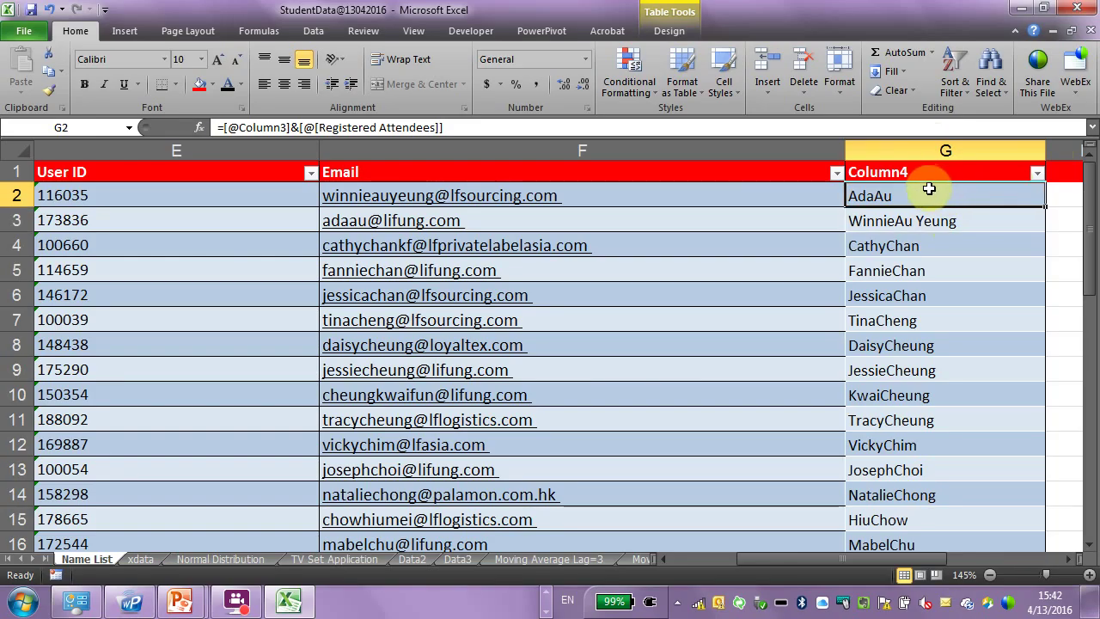
double_click(934, 189)
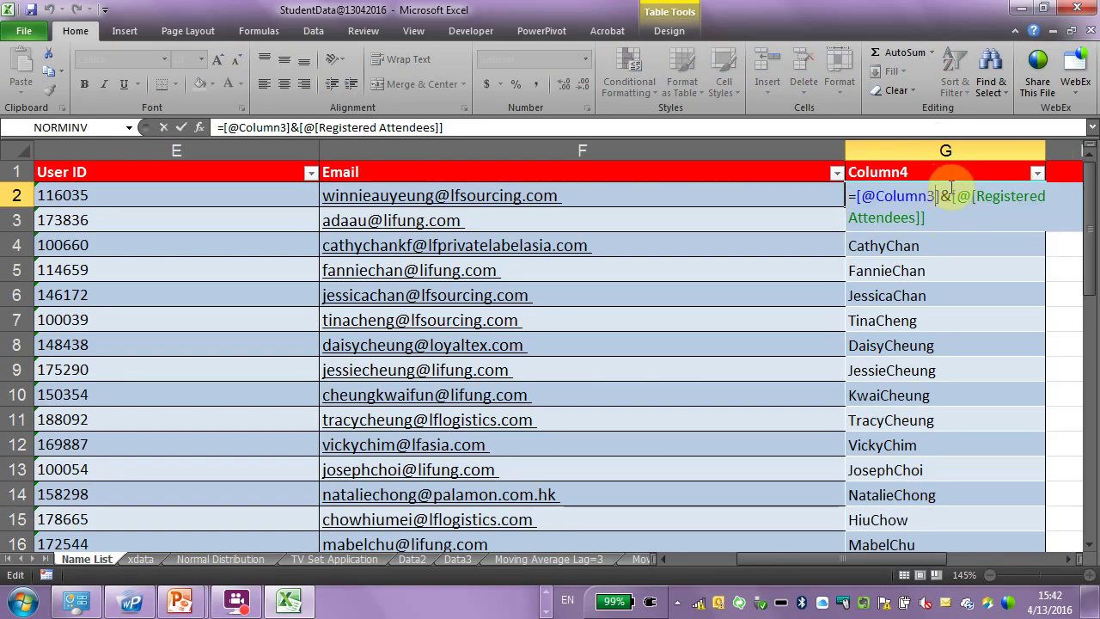
double_click(1070, 559)
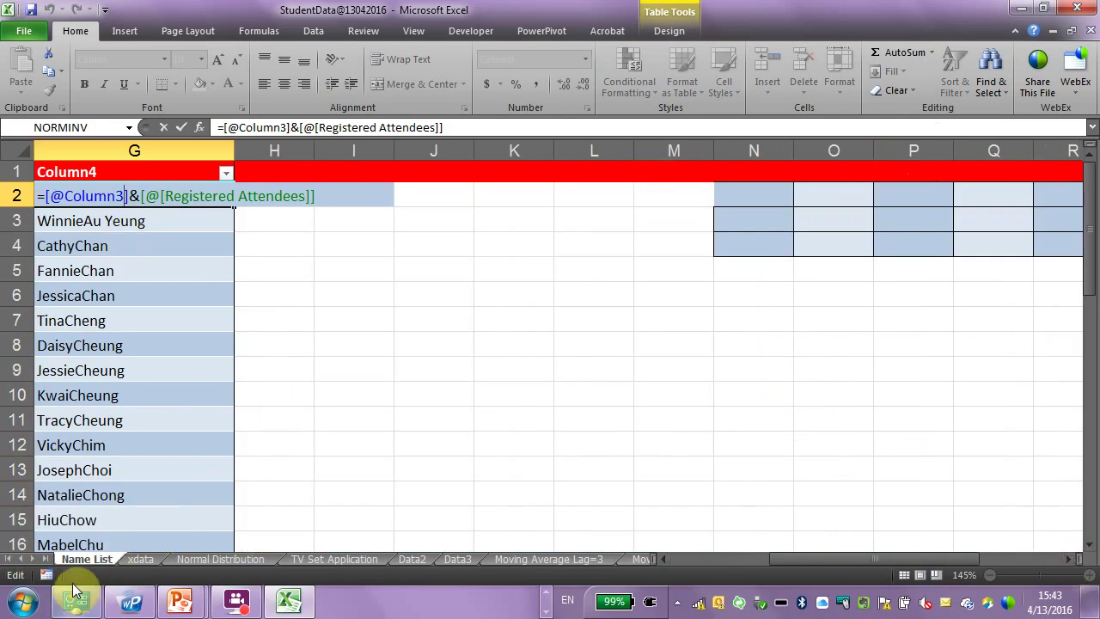
click(661, 557)
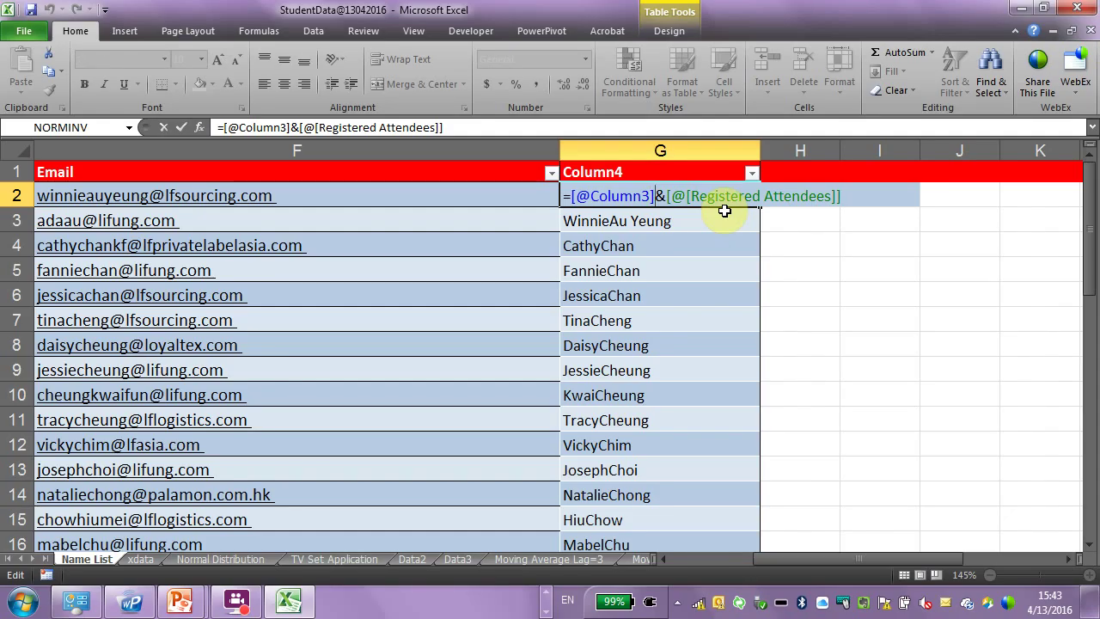
text(&" )
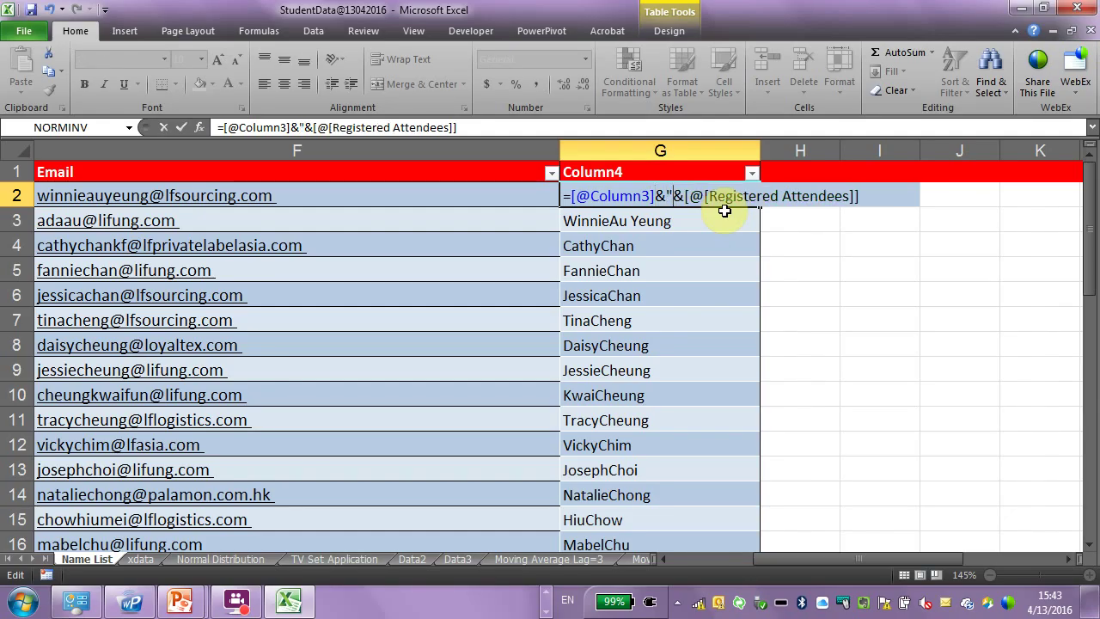
text(")
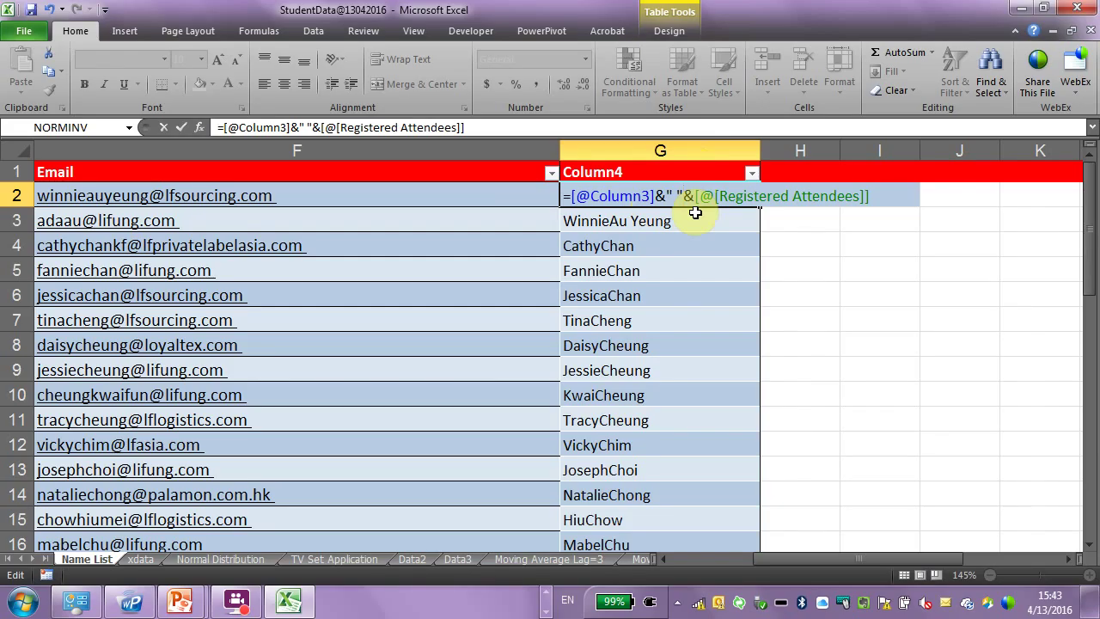
key(Return)
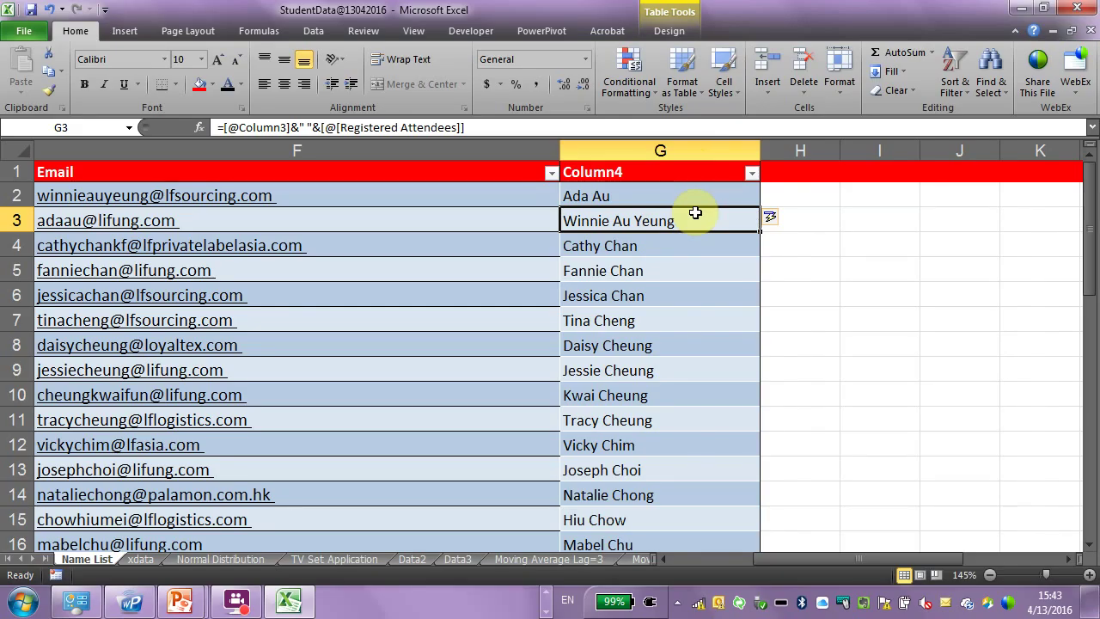
click(674, 299)
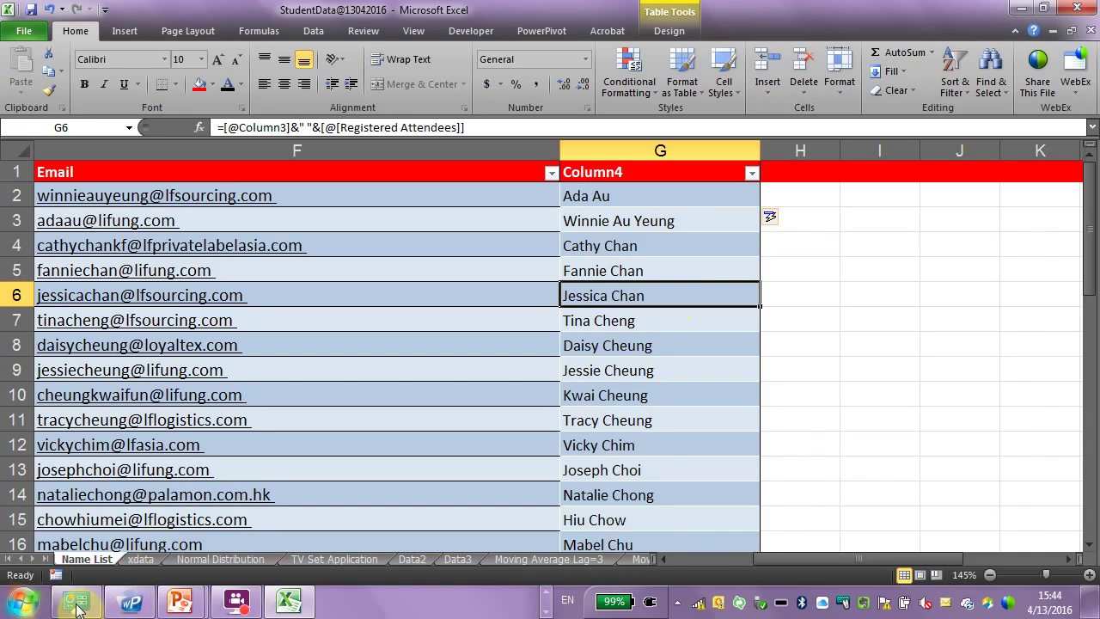
Switch to the xdata sheet and save the workbook with Ctrl+S
click(146, 558)
click(246, 292)
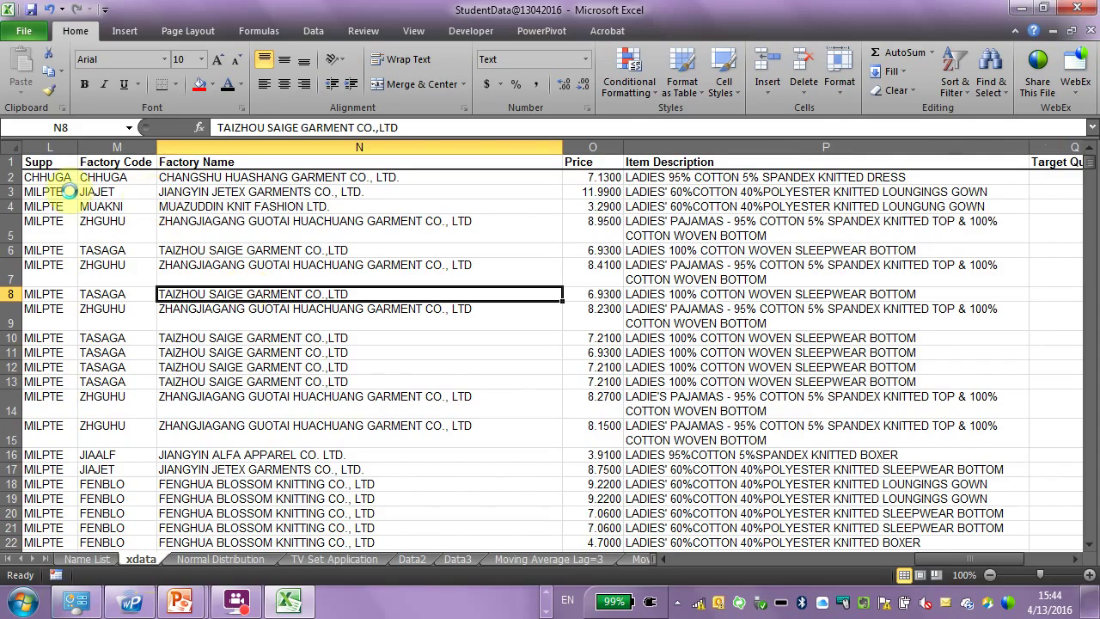
key(ctrl+s)
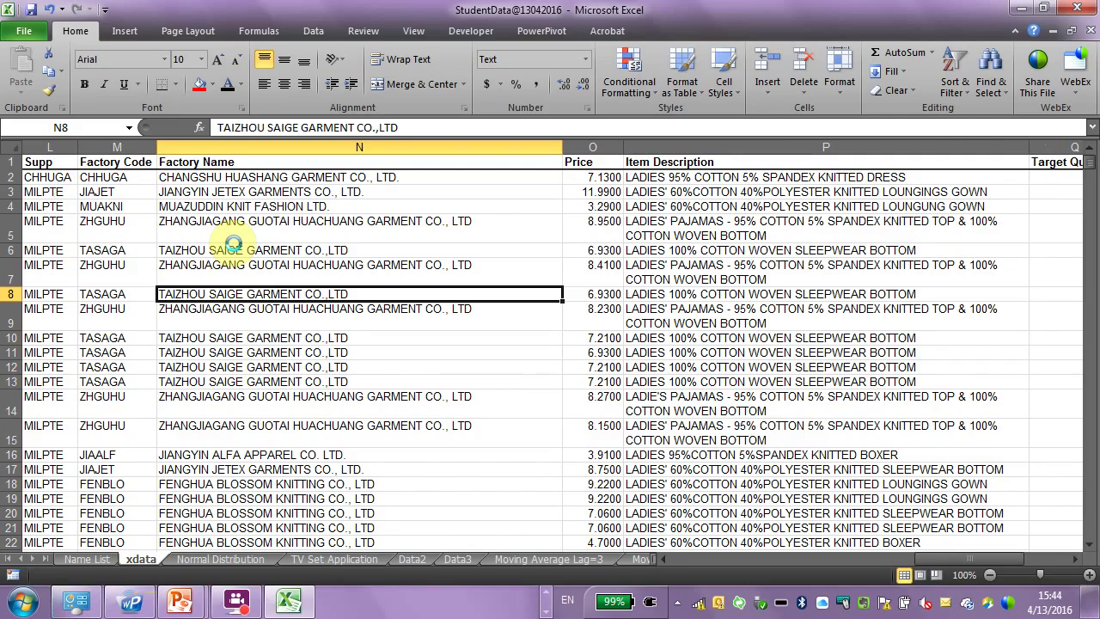
Review the factory names and item descriptions in rows 4 to 12 of xdata
click(233, 250)
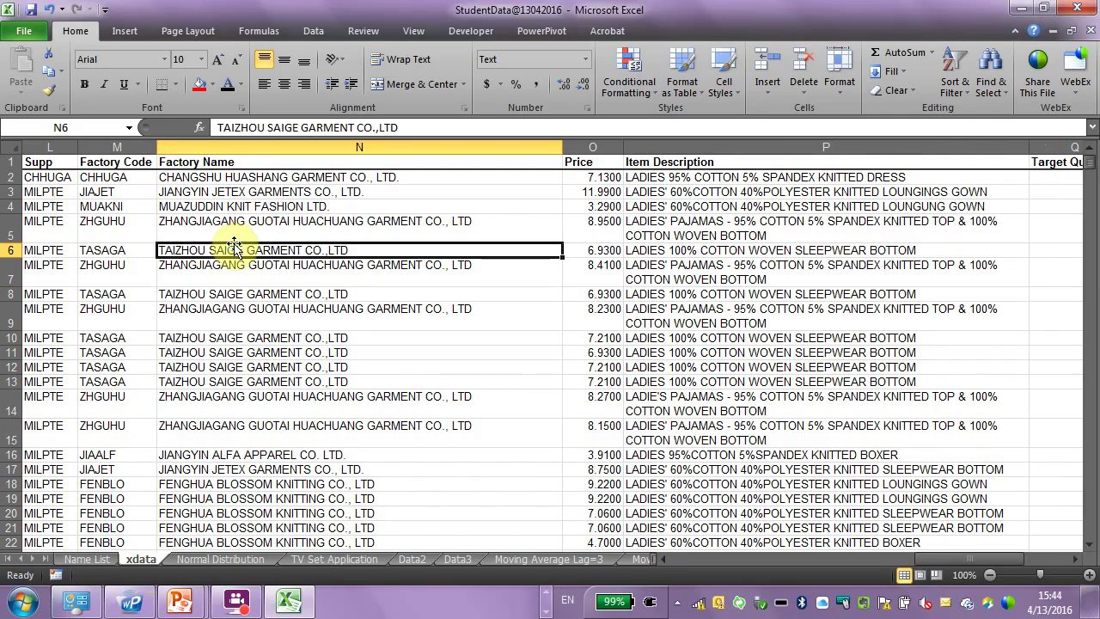
key(Right)
key(Right)
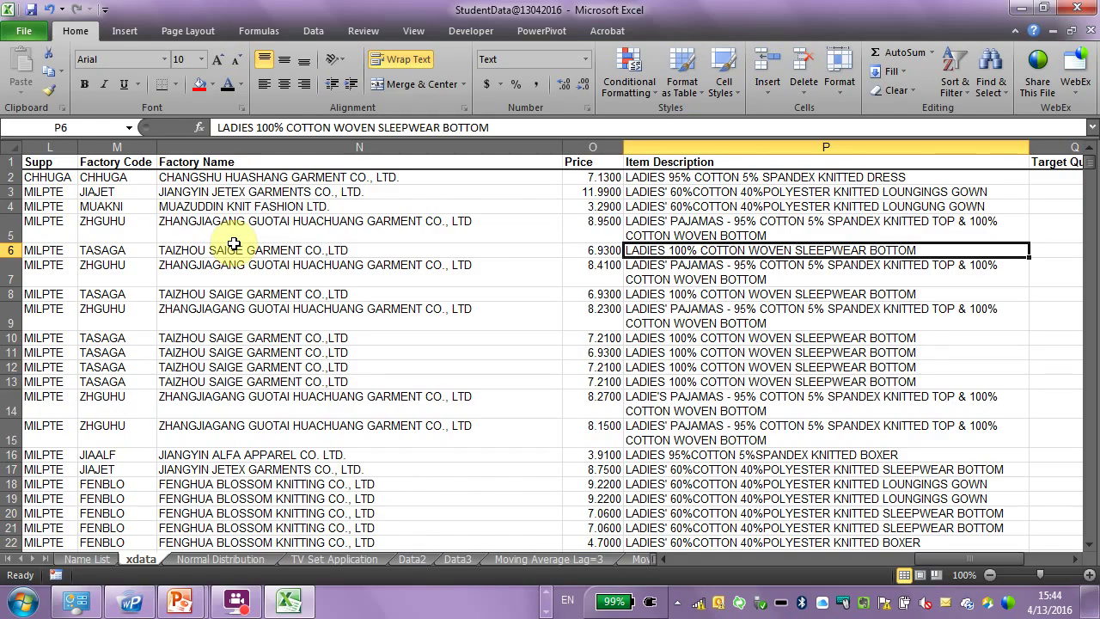
click(730, 206)
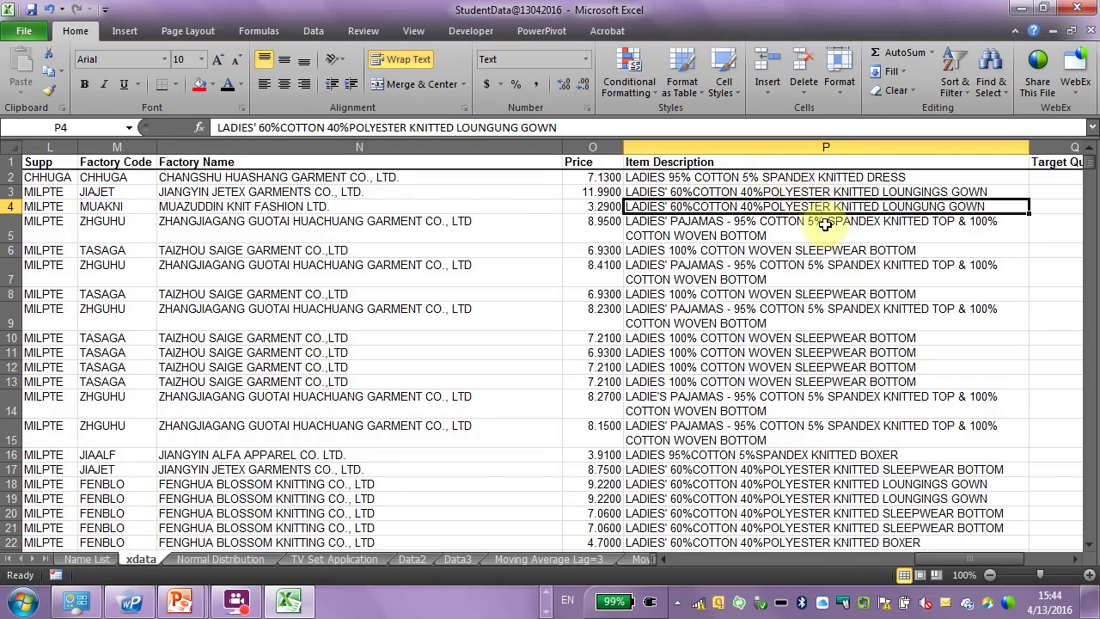
click(833, 369)
scroll(840, 372, down, 8)
scroll(839, 372, down, 15)
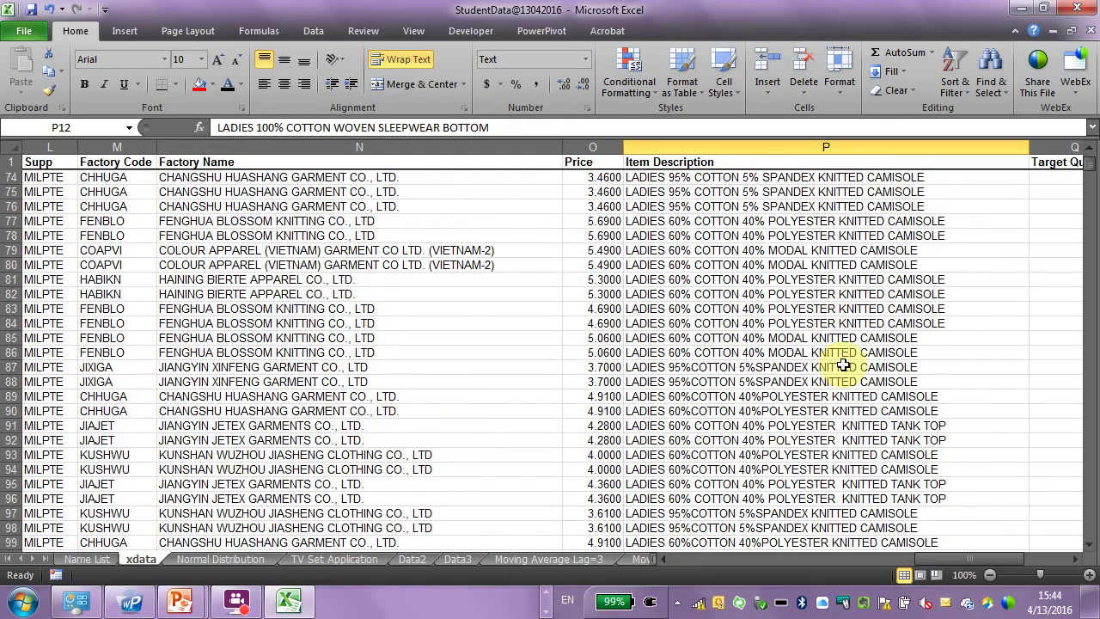
scroll(832, 369, up, 13)
scroll(825, 372, up, 10)
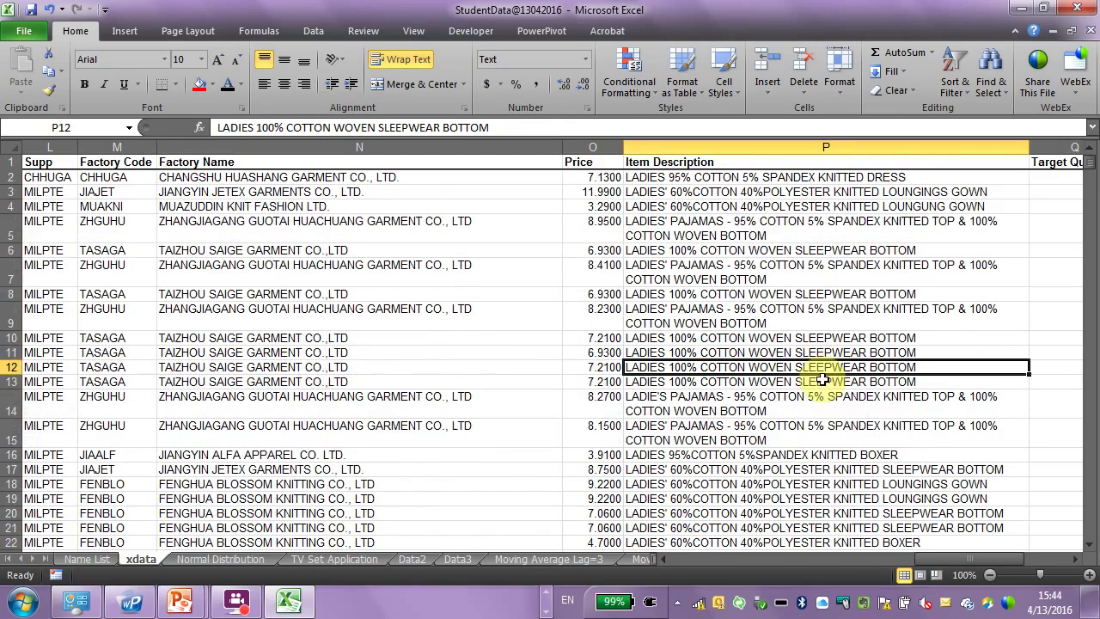
click(810, 266)
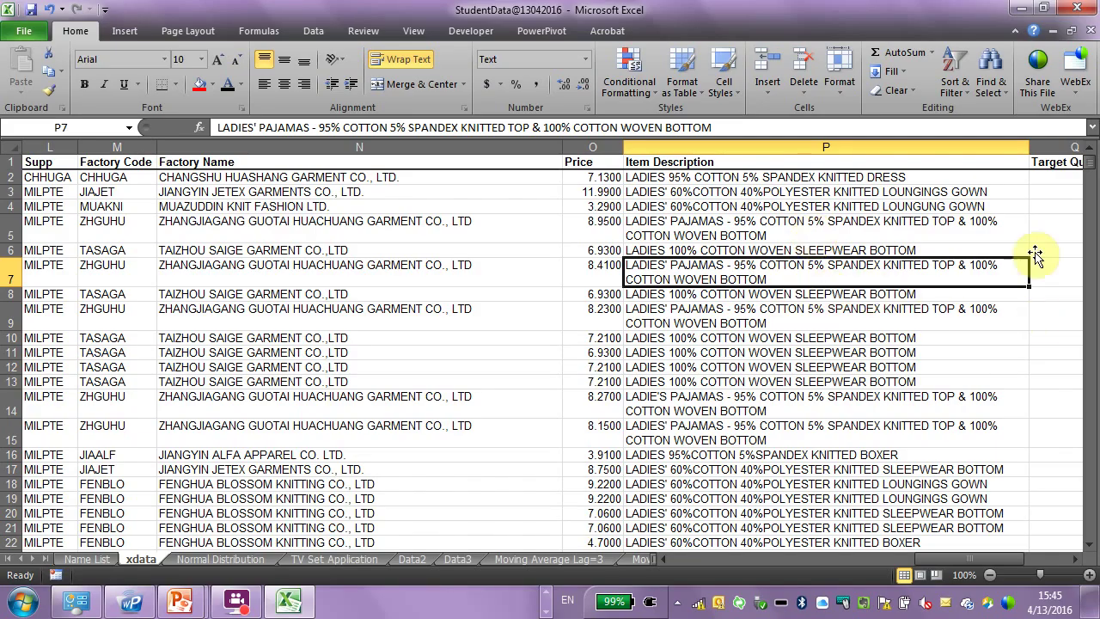
click(346, 265)
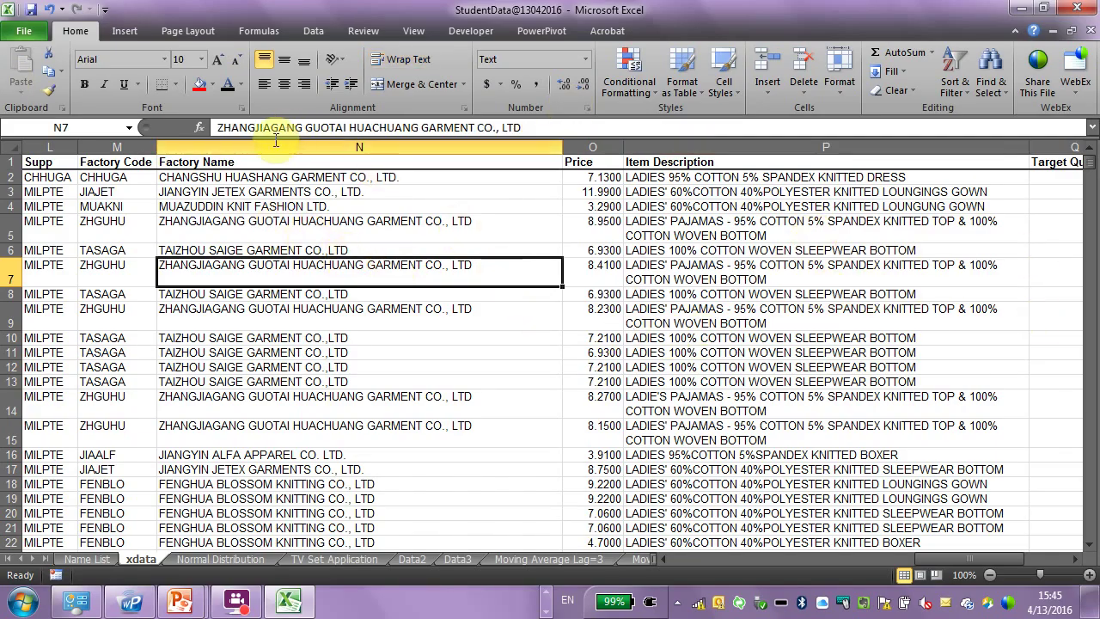
click(475, 252)
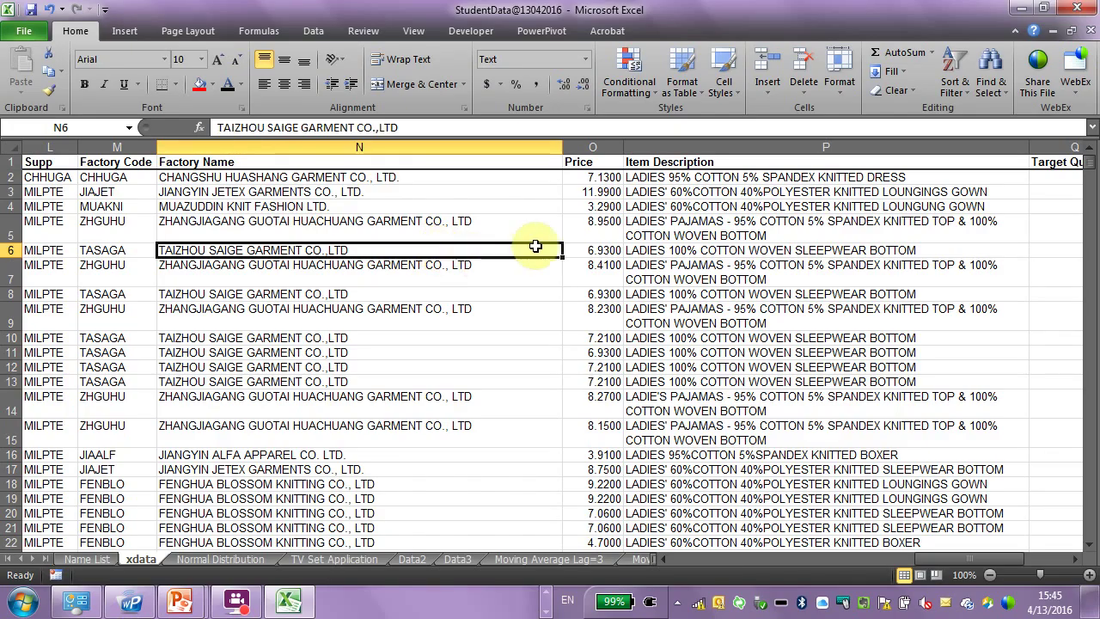
click(761, 252)
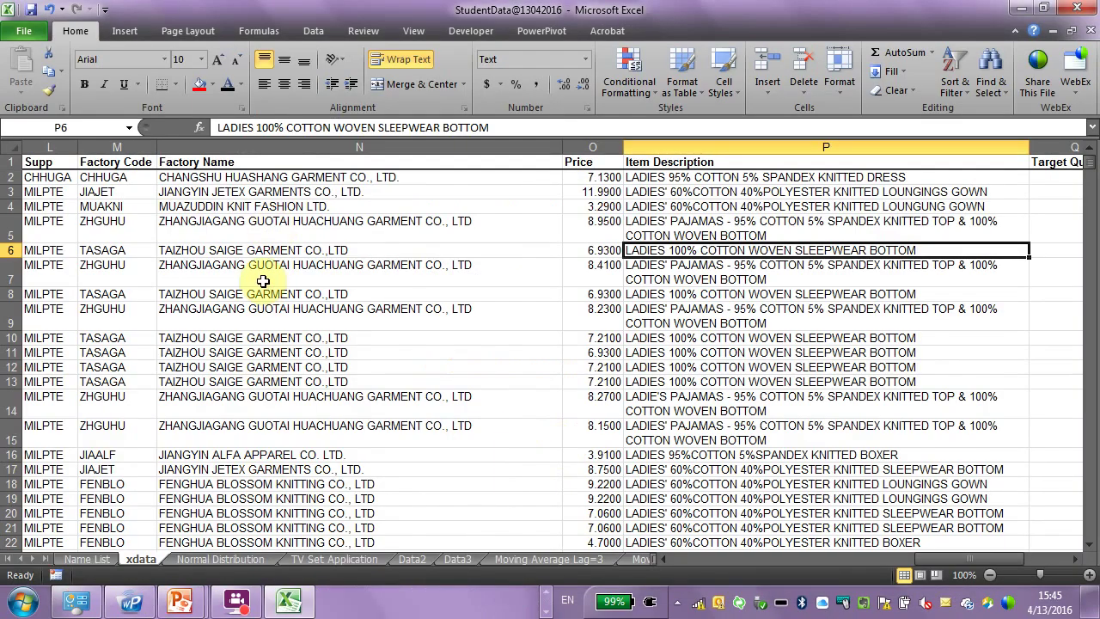
Jump to the last Item Description at row 17207, then return to the top with Ctrl+Home
click(257, 277)
click(753, 277)
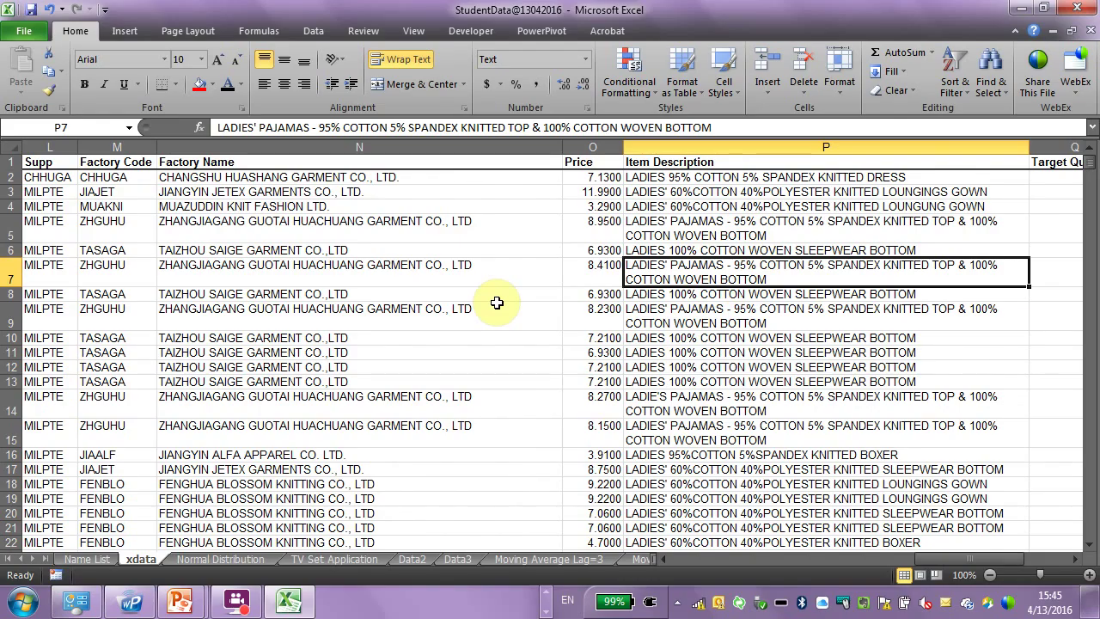
key(ctrl+shift+Down)
key(ctrl+Down)
key(ctrl+Down)
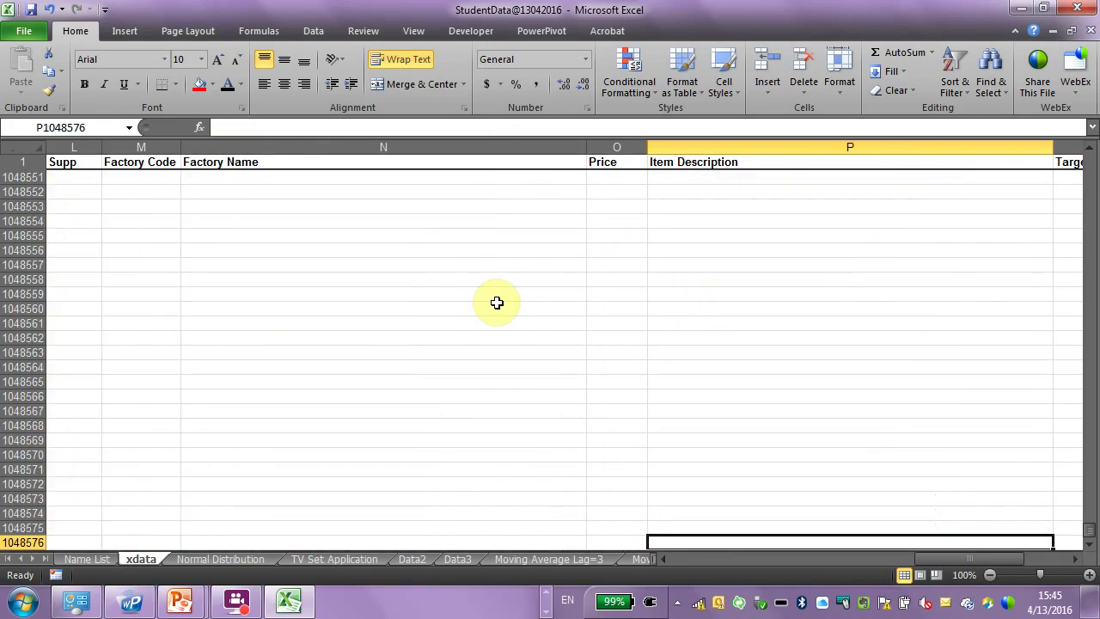
key(ctrl+shift+Up)
key(Up)
key(Up)
key(Up)
key(Up)
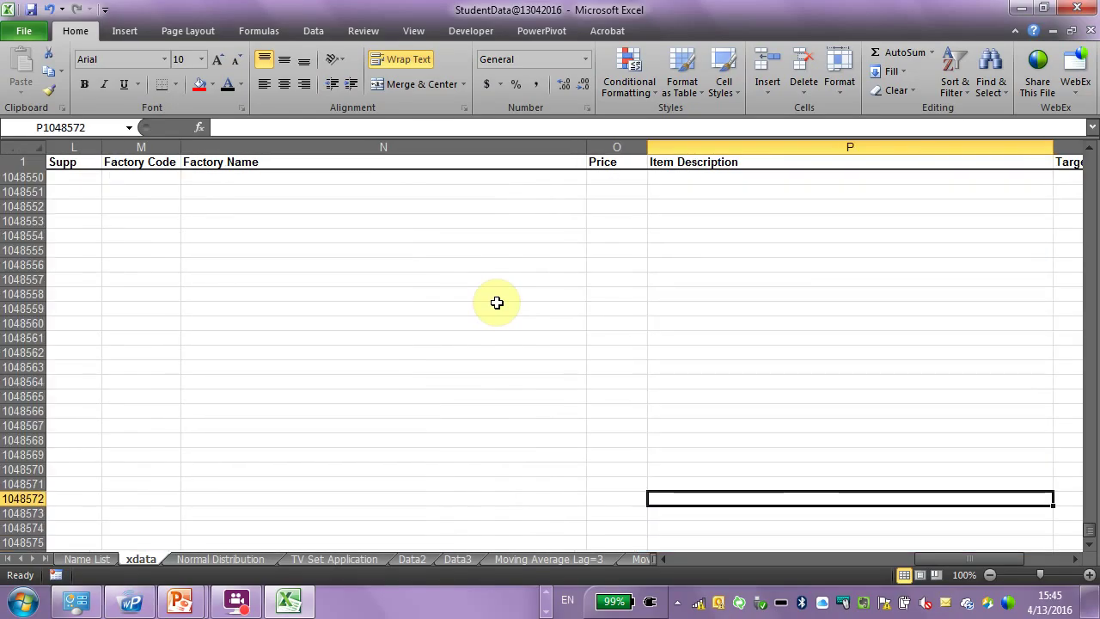
key(ctrl+Home)
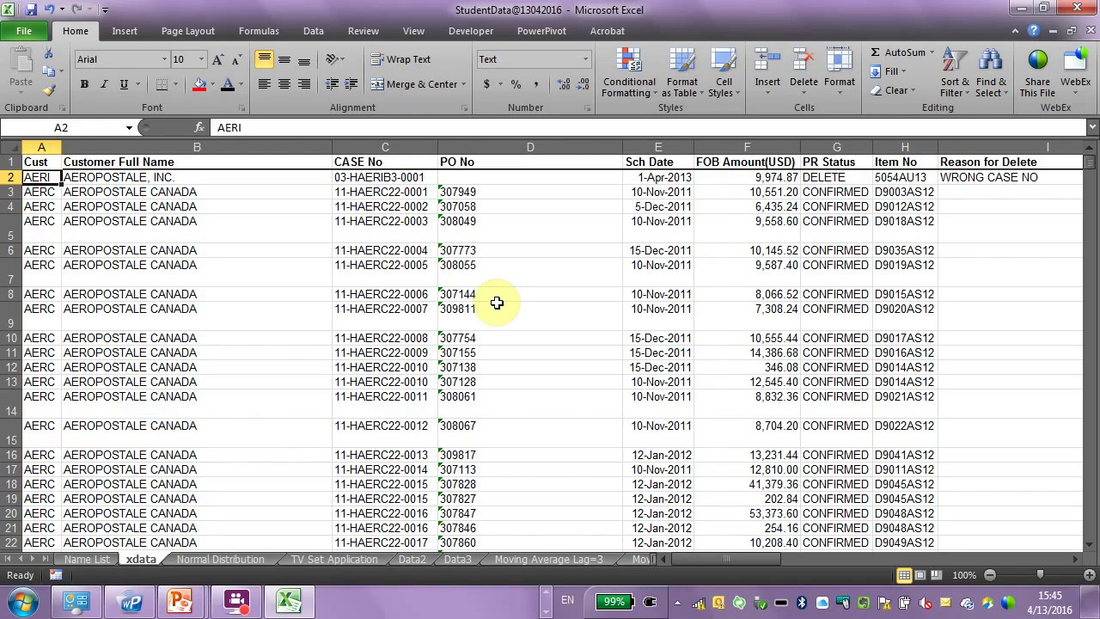
key(ctrl+c)
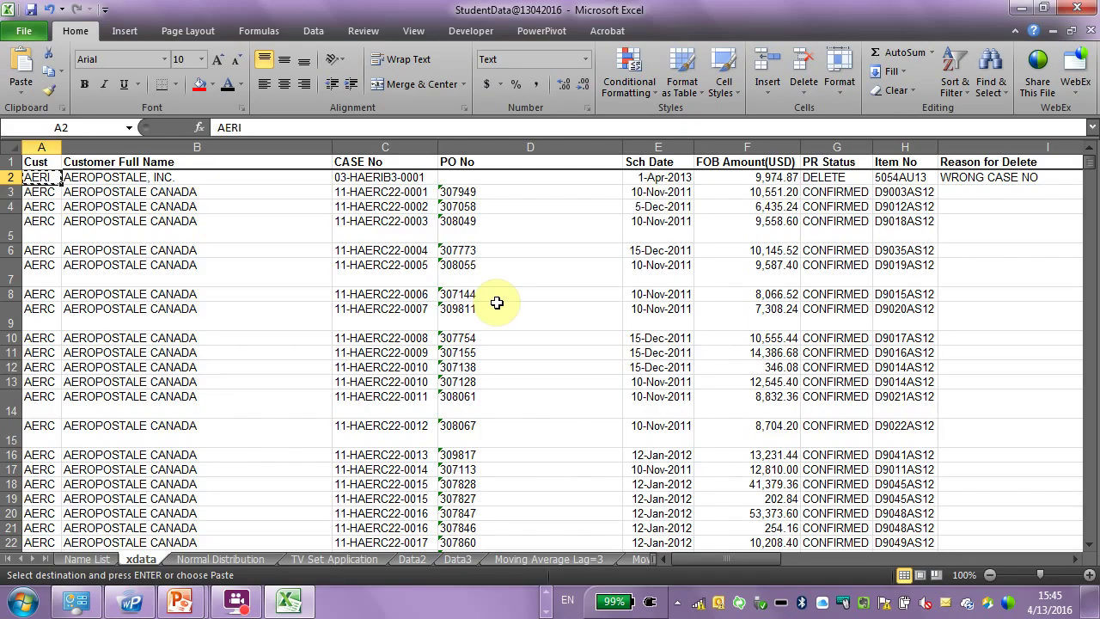
text(`)
key(Escape)
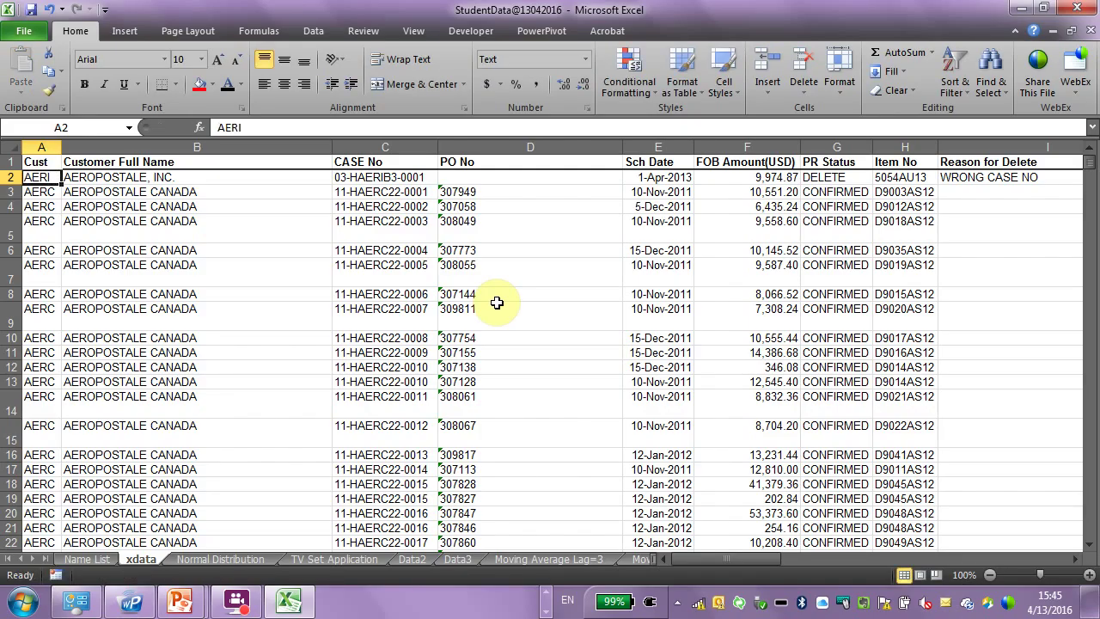
key(ctrl+Down)
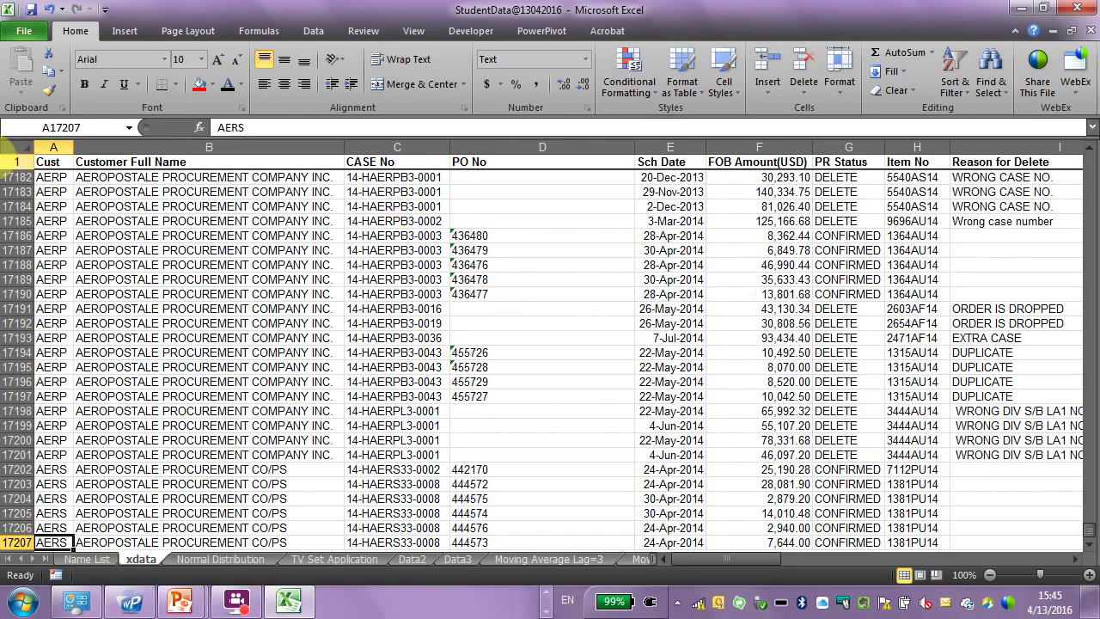
scroll(116, 393, down, 2)
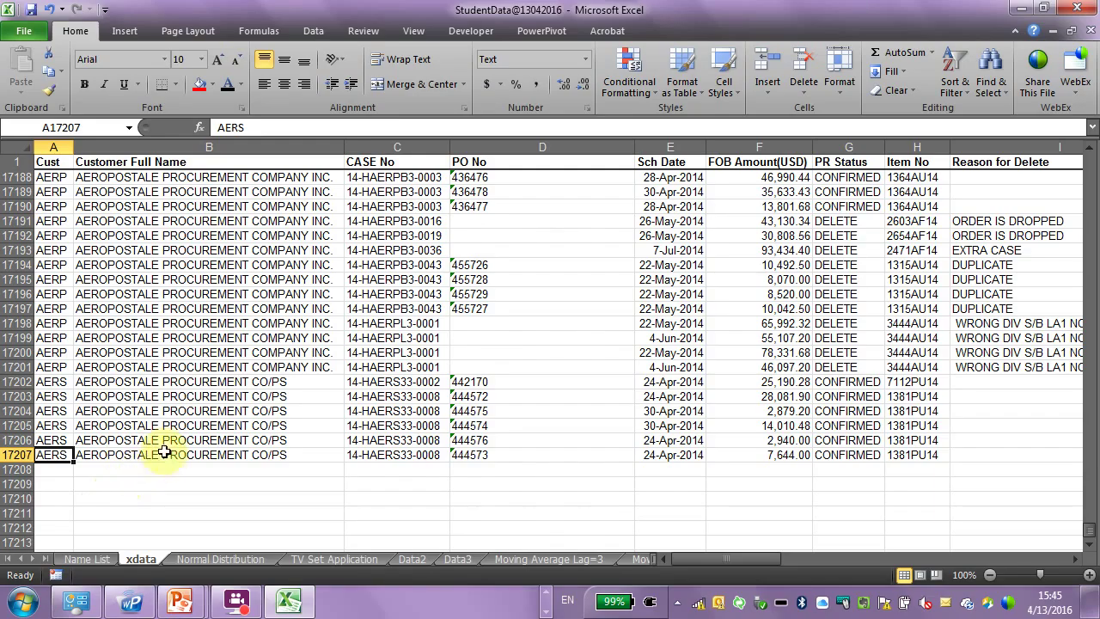
click(232, 384)
click(339, 308)
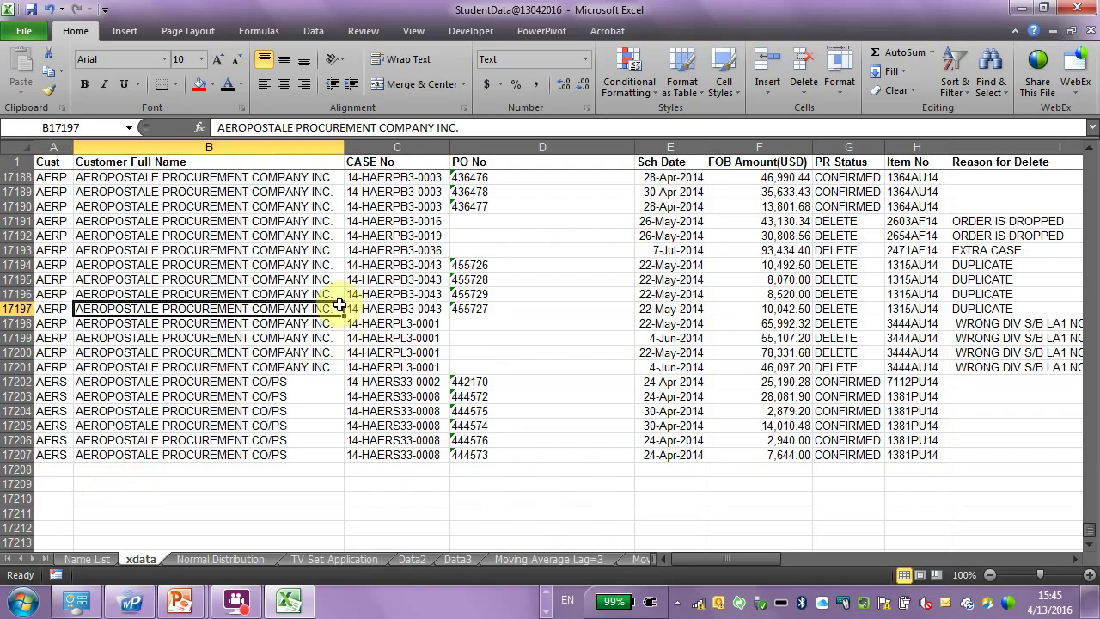
scroll(516, 327, up, 20)
scroll(509, 331, up, 20)
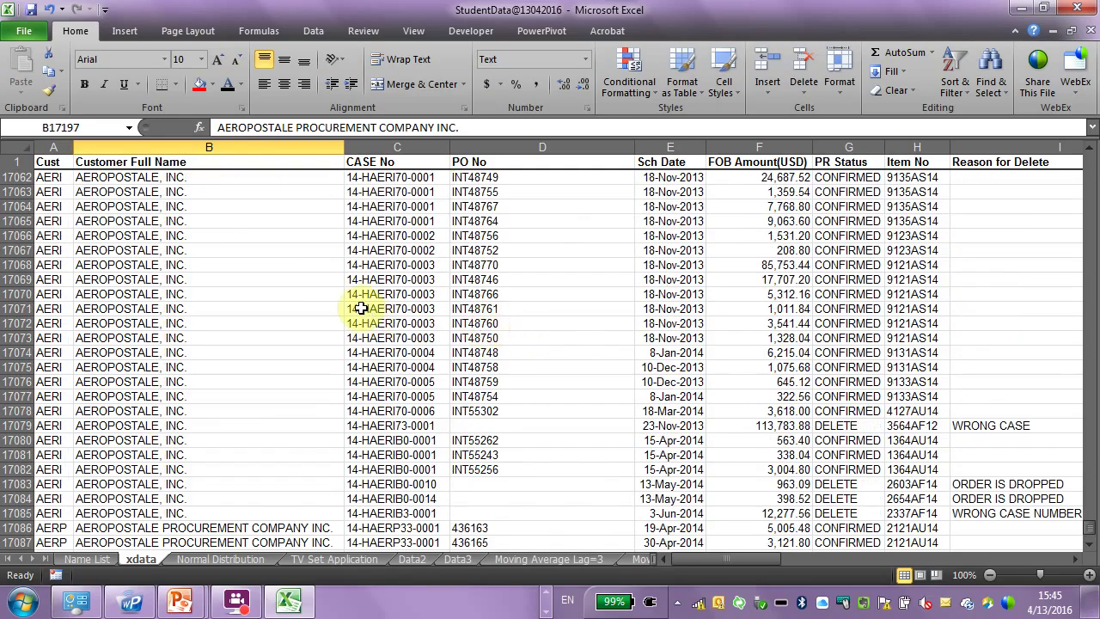
click(233, 249)
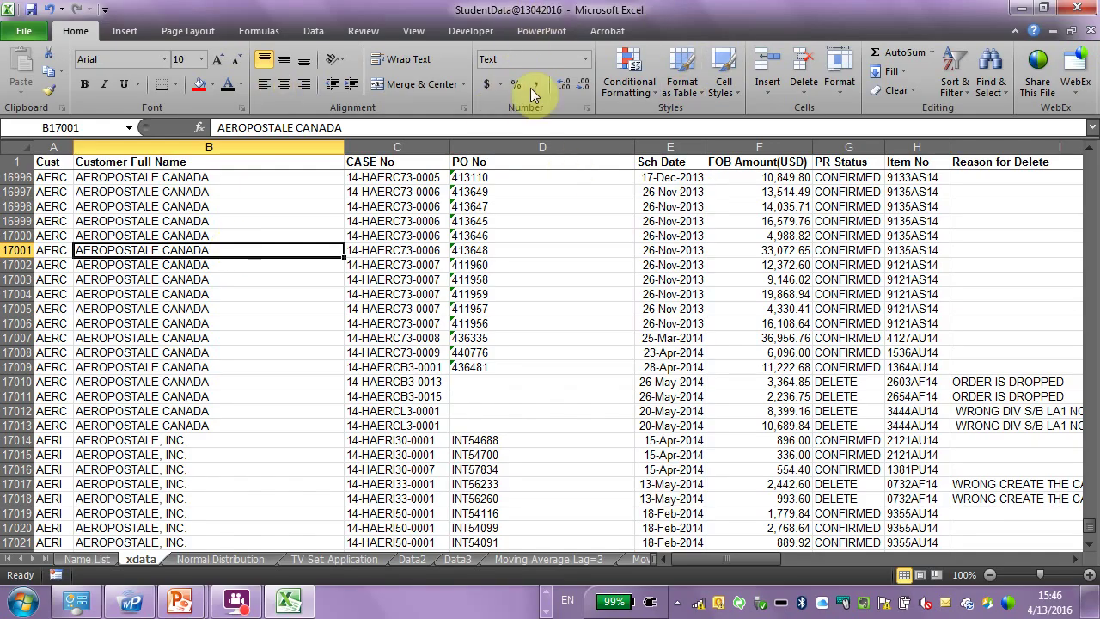
click(160, 206)
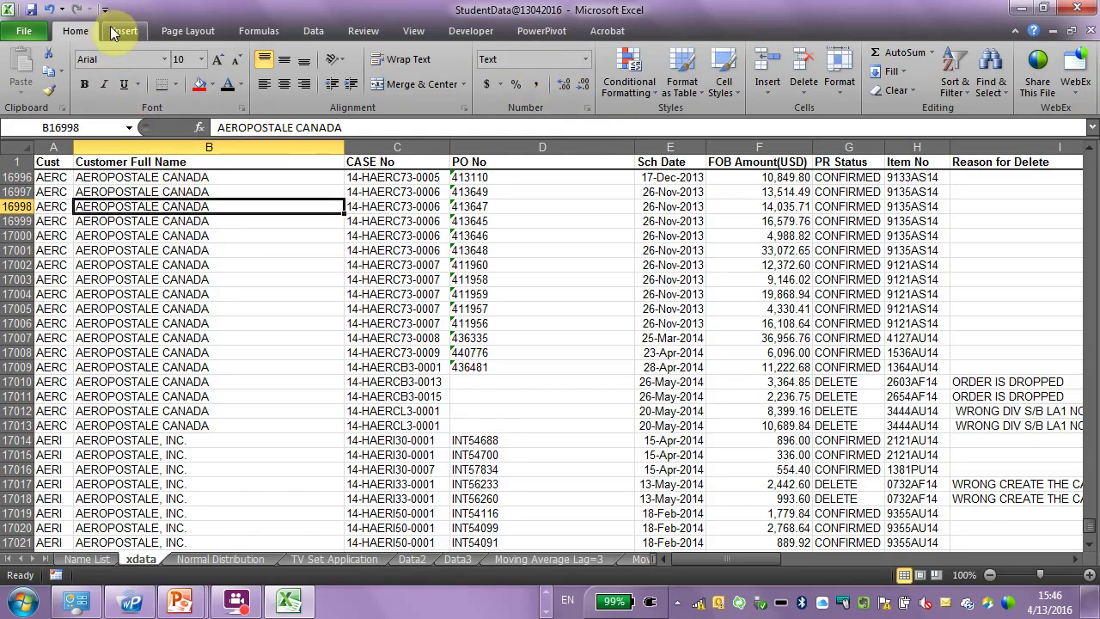
Insert a PivotTable from xdata!$A$1:$R$17207 on a new worksheet
click(121, 31)
click(25, 60)
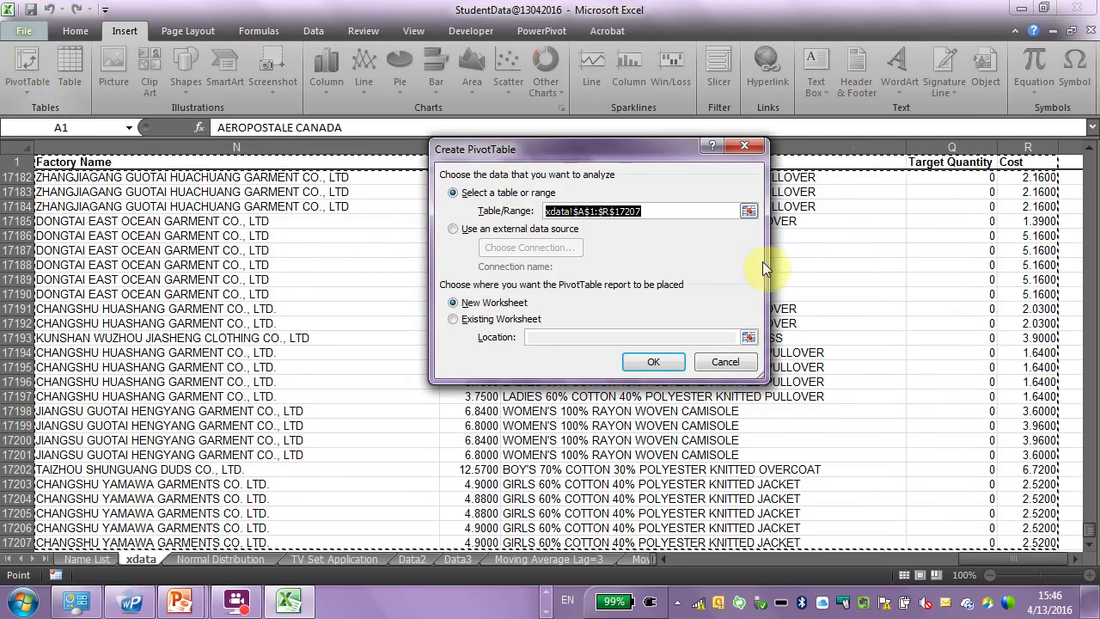
drag(656, 150, 527, 93)
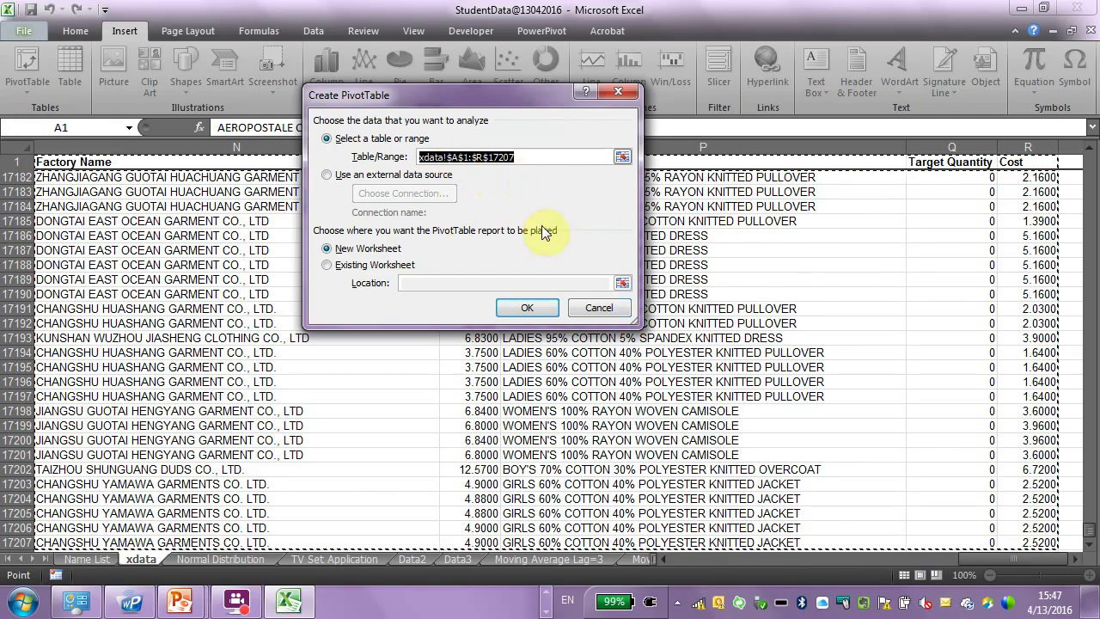
click(534, 309)
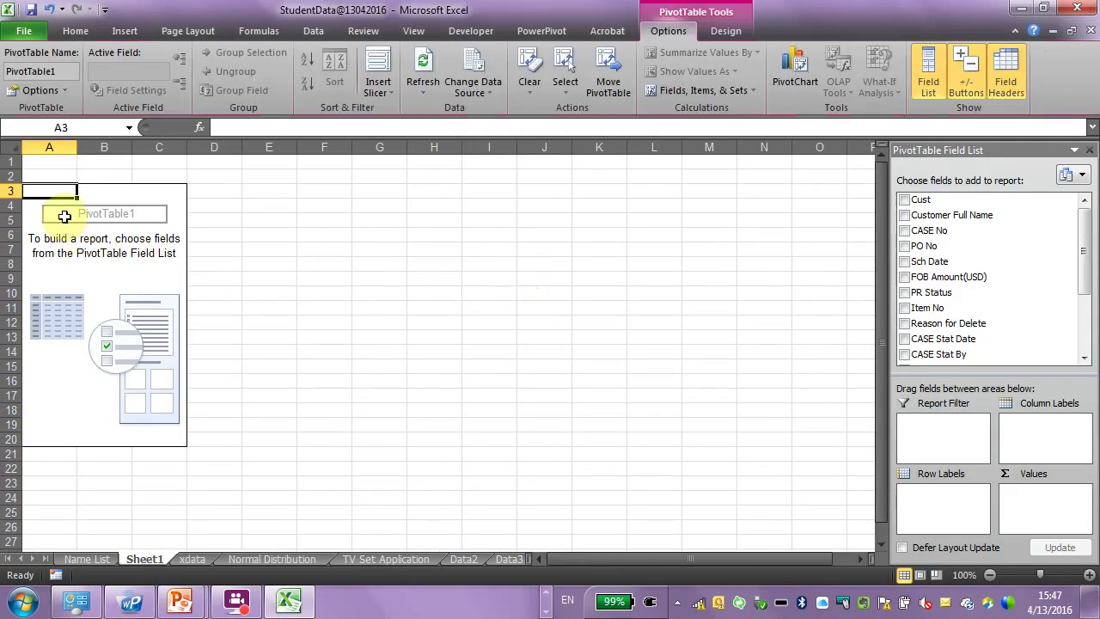
Widen the Field List, place Cust in Row Labels and Count of CASE No in Values
click(107, 235)
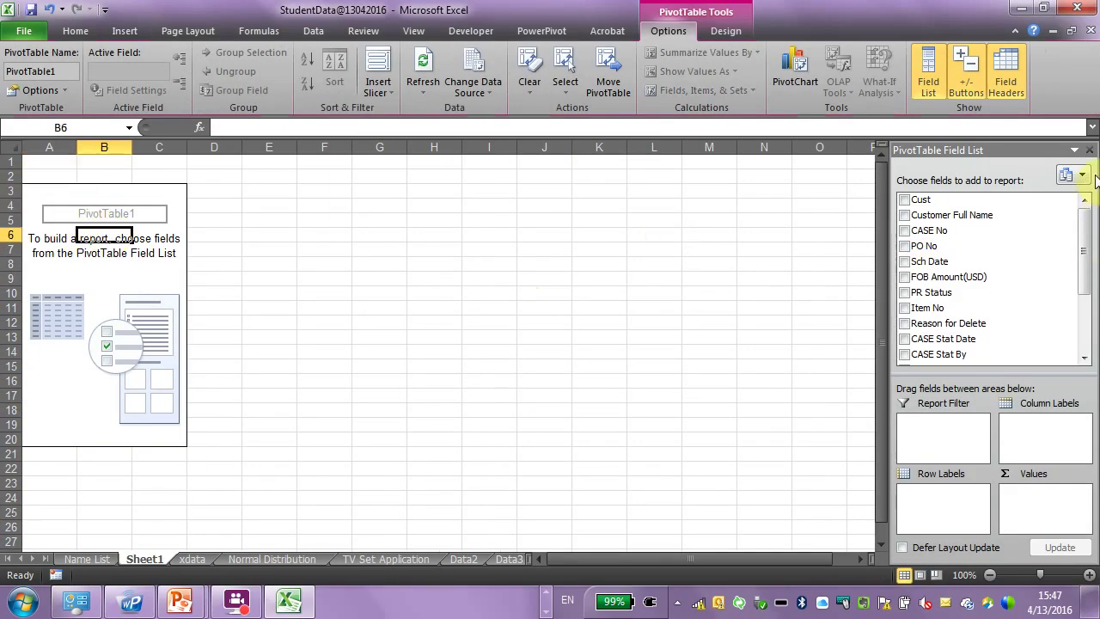
scroll(42, 344, up, 2)
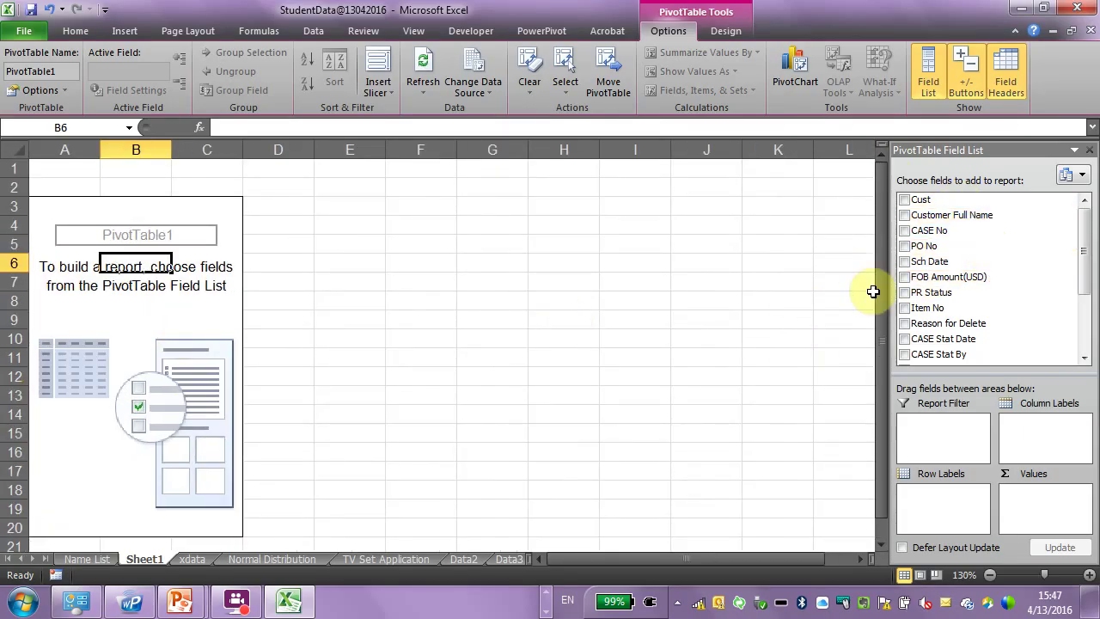
drag(891, 279, 643, 275)
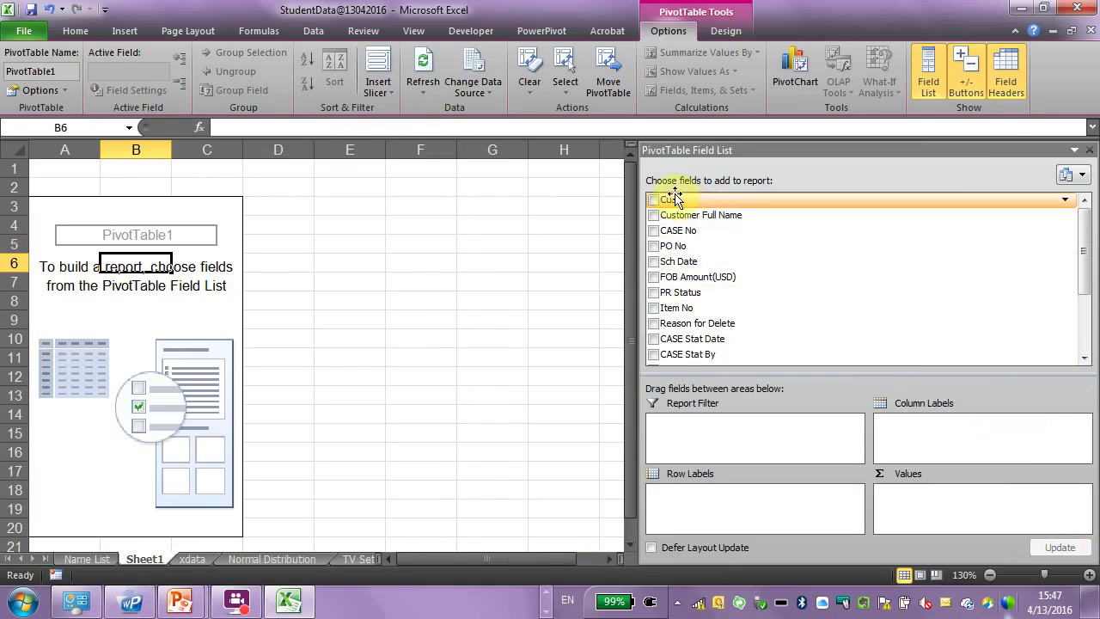
drag(674, 198, 706, 495)
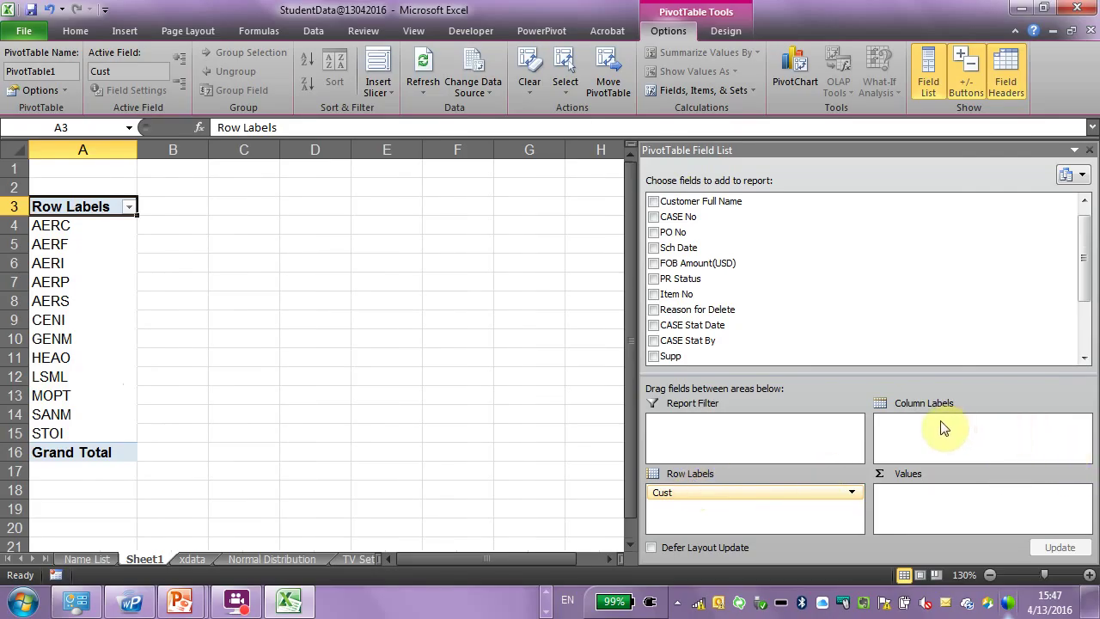
drag(694, 497, 781, 505)
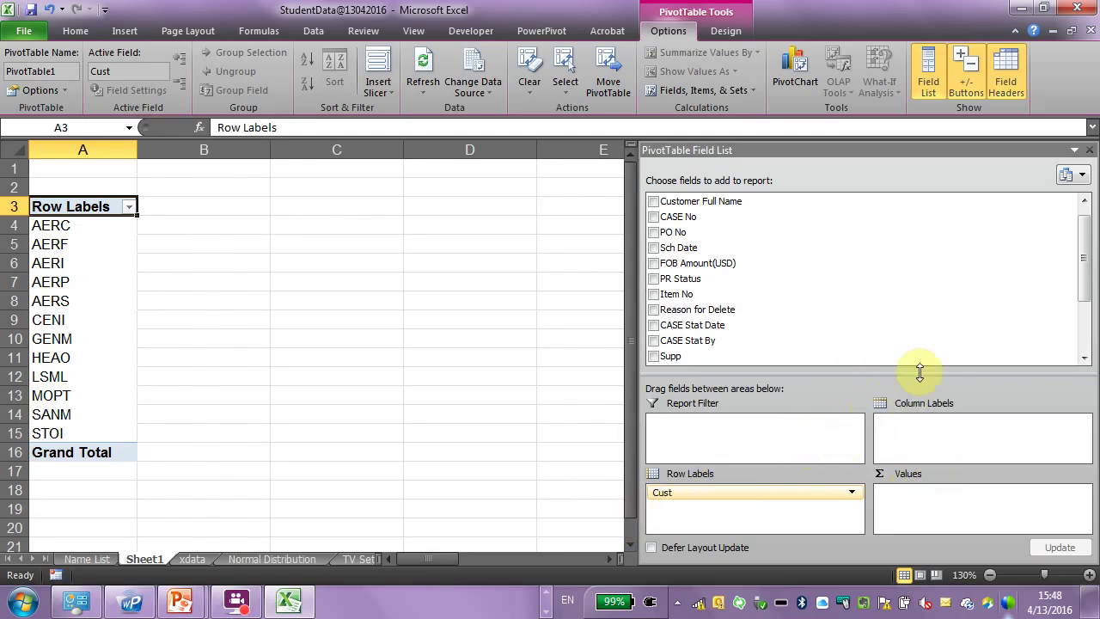
drag(677, 217, 936, 507)
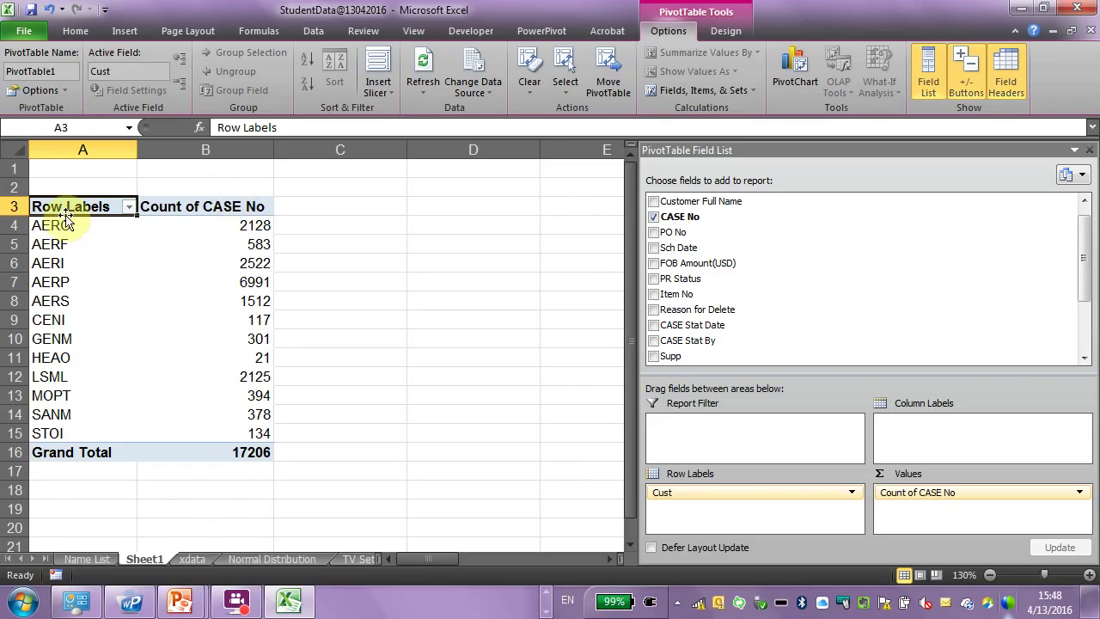
click(69, 244)
click(98, 320)
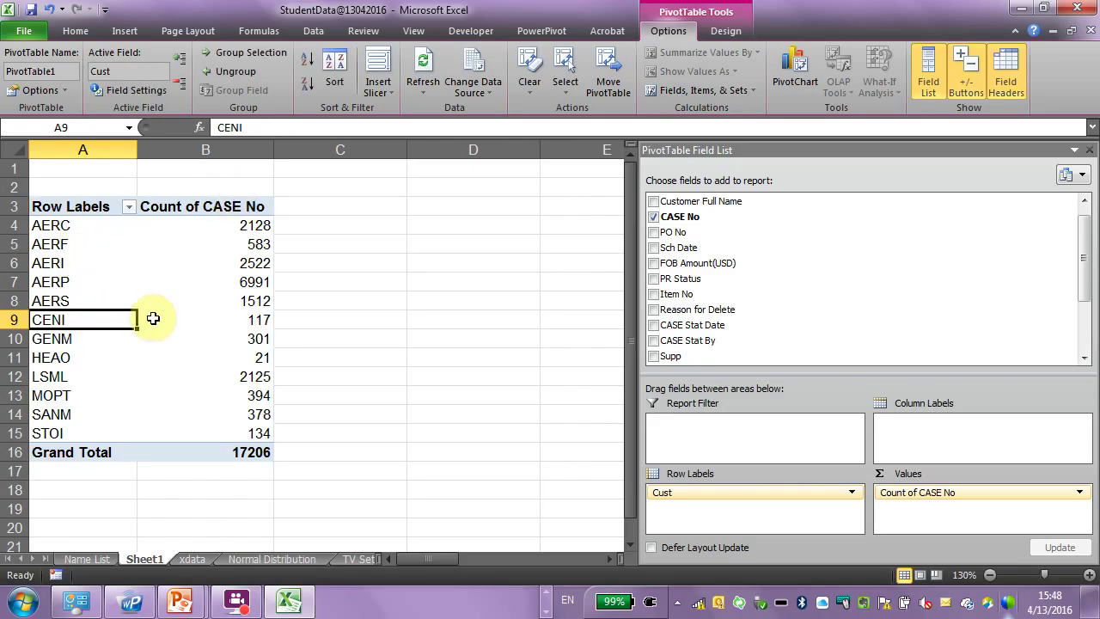
click(247, 243)
click(257, 301)
mouse_move(257, 301)
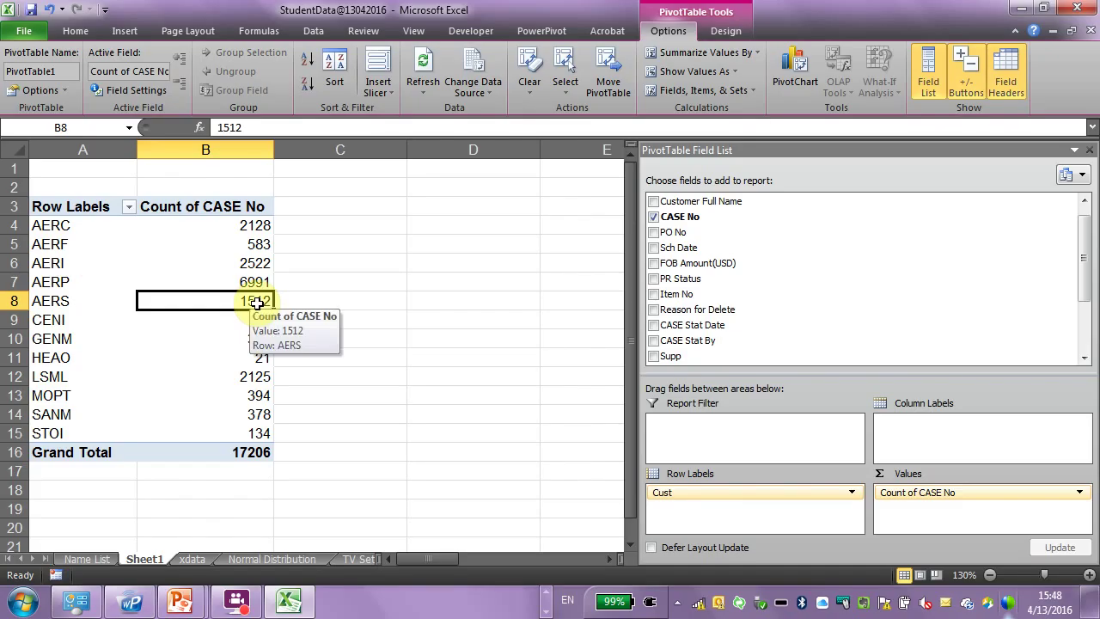
click(226, 262)
mouse_move(227, 262)
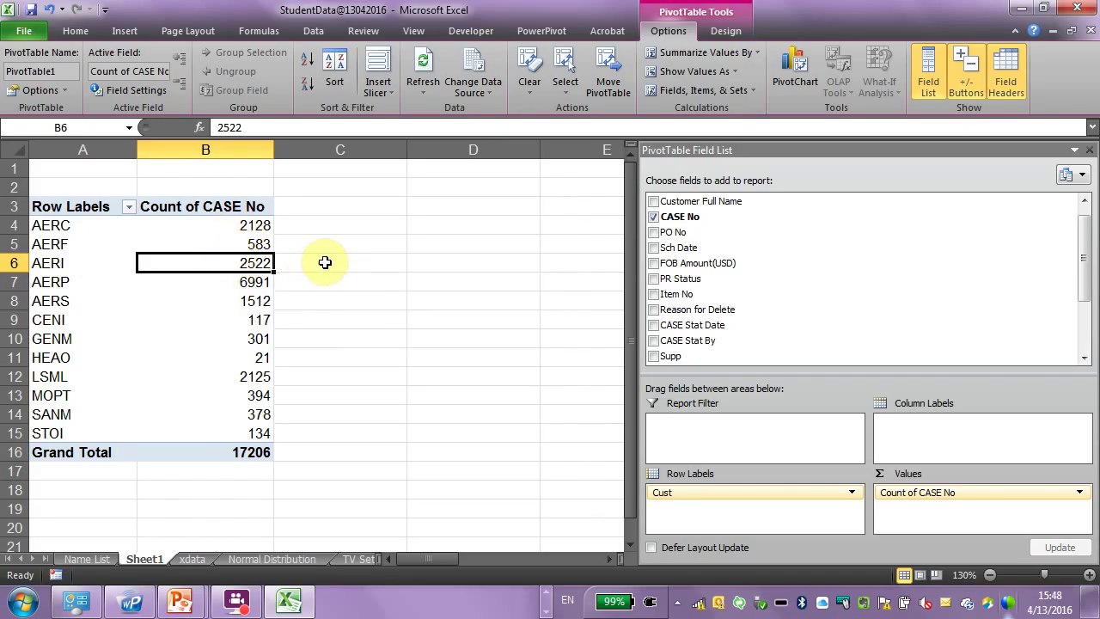
click(79, 244)
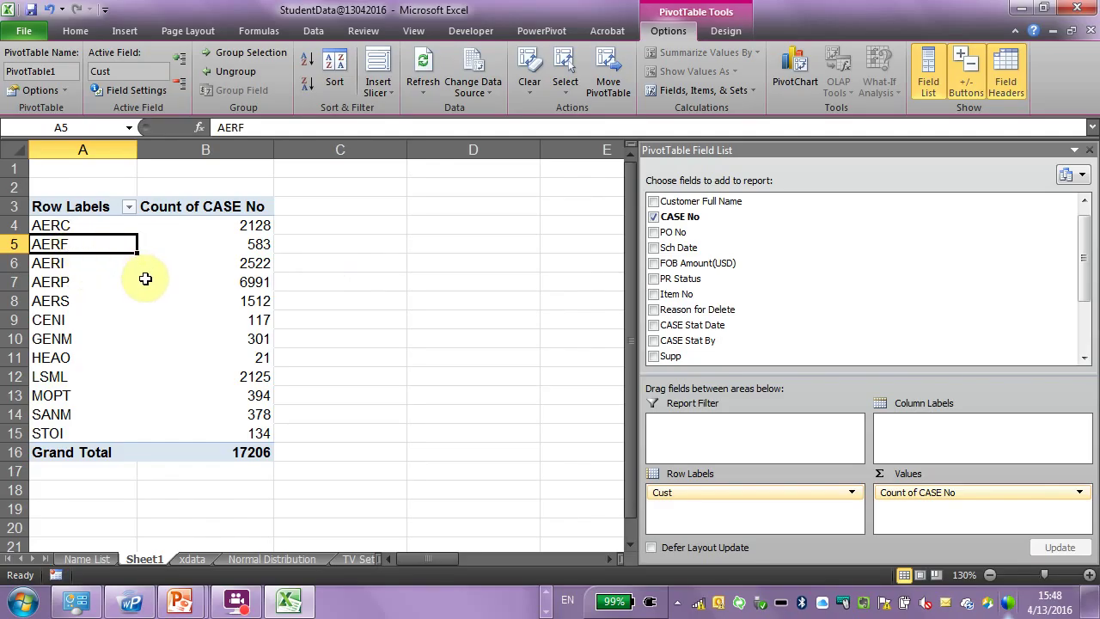
mouse_move(145, 278)
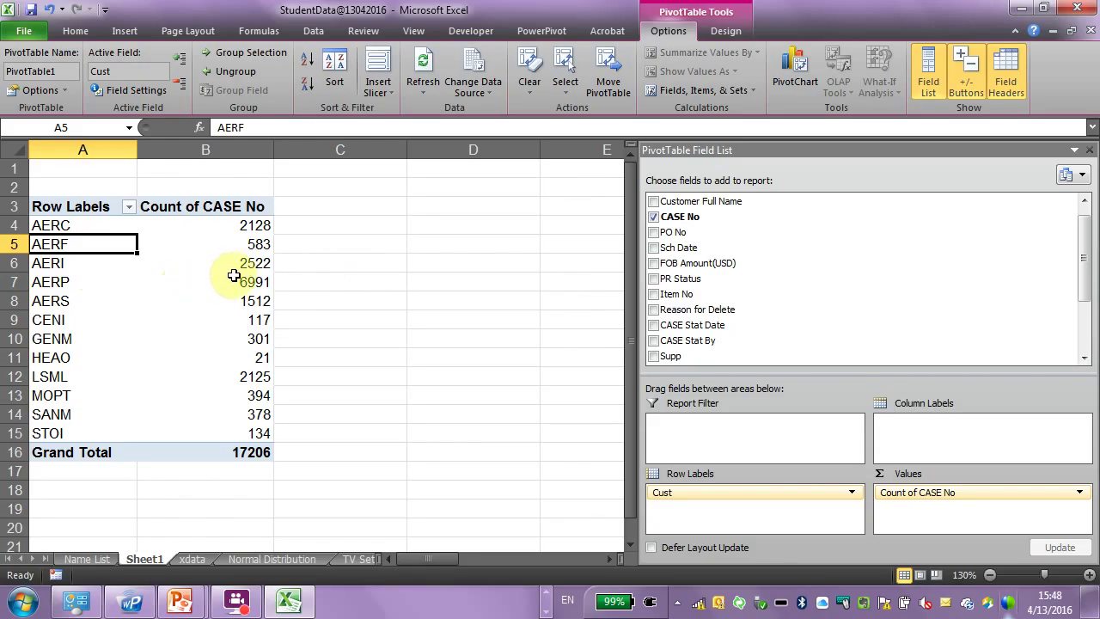
click(242, 247)
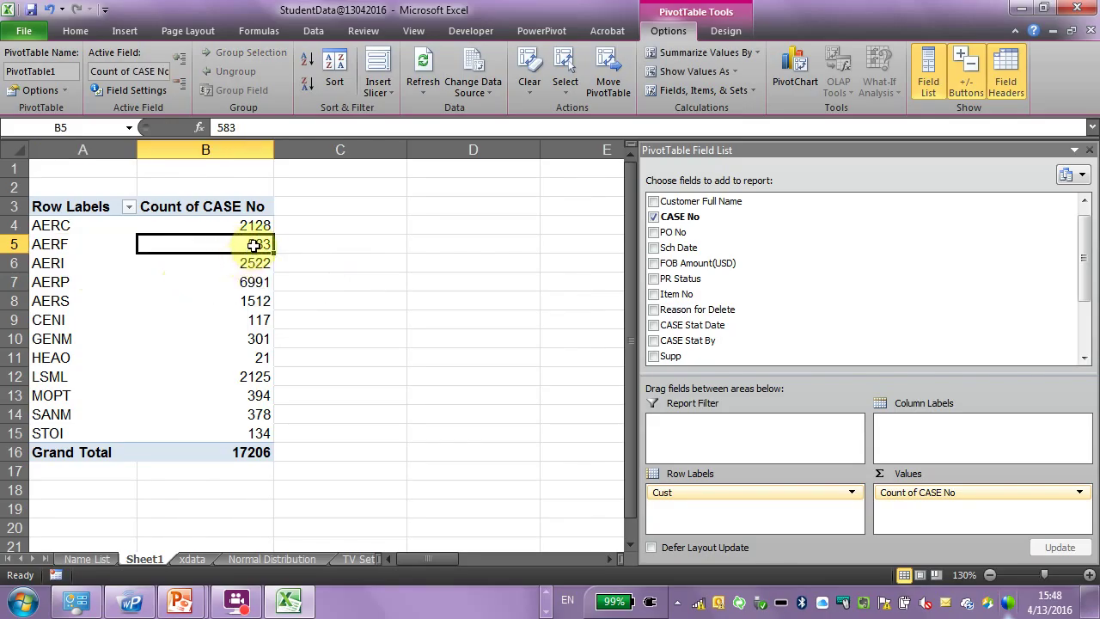
mouse_move(254, 245)
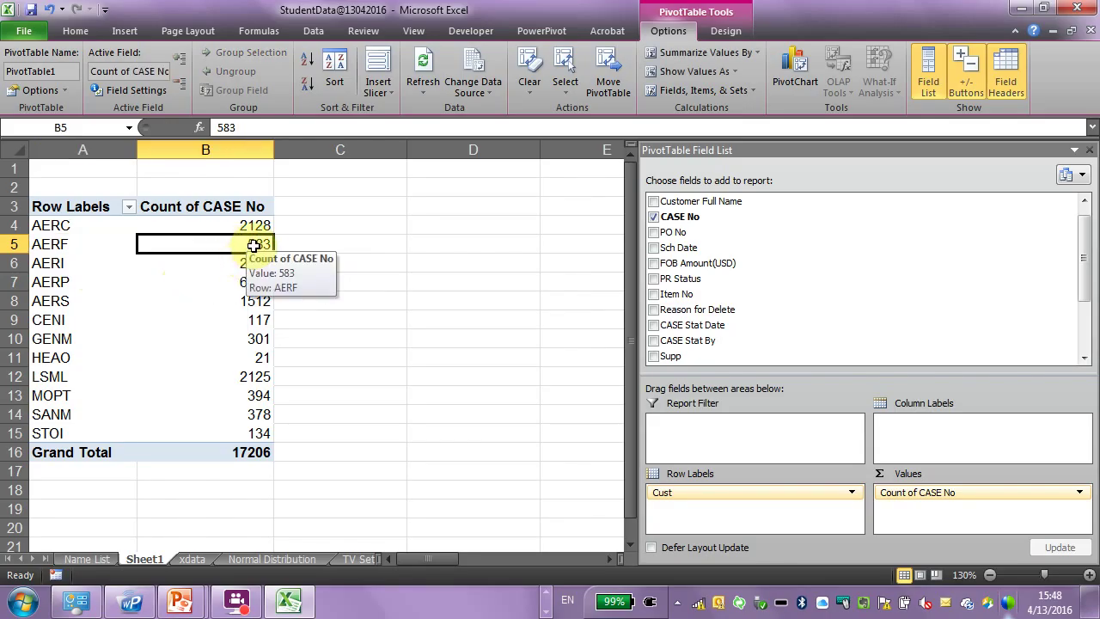
Drill into AERF's 583 cases to list their detail rows on a new Sheet2
double_click(253, 246)
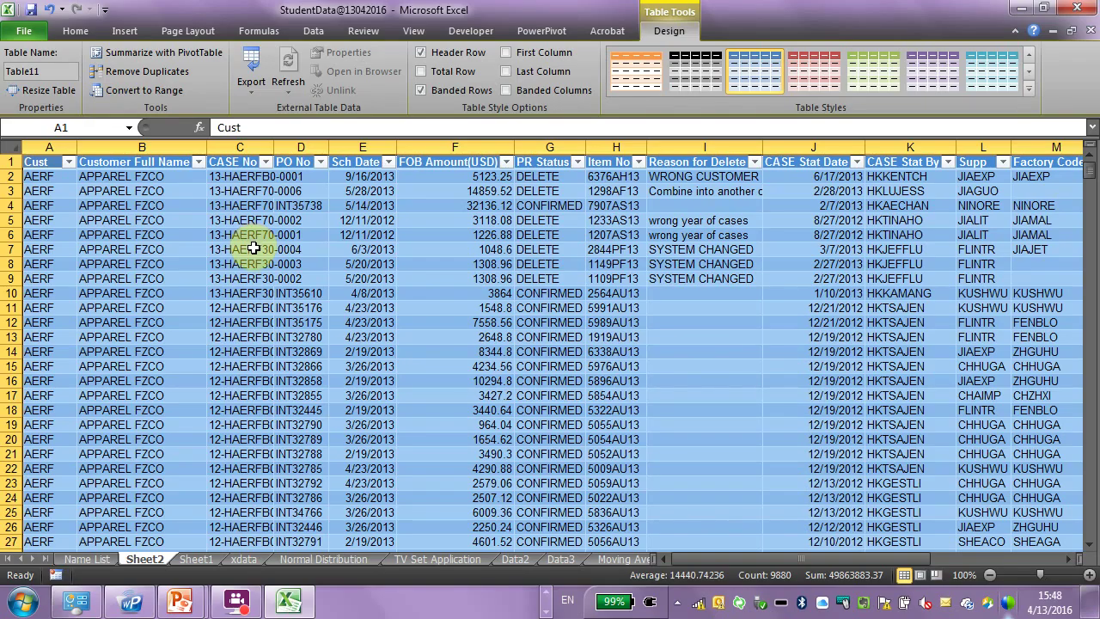
click(196, 560)
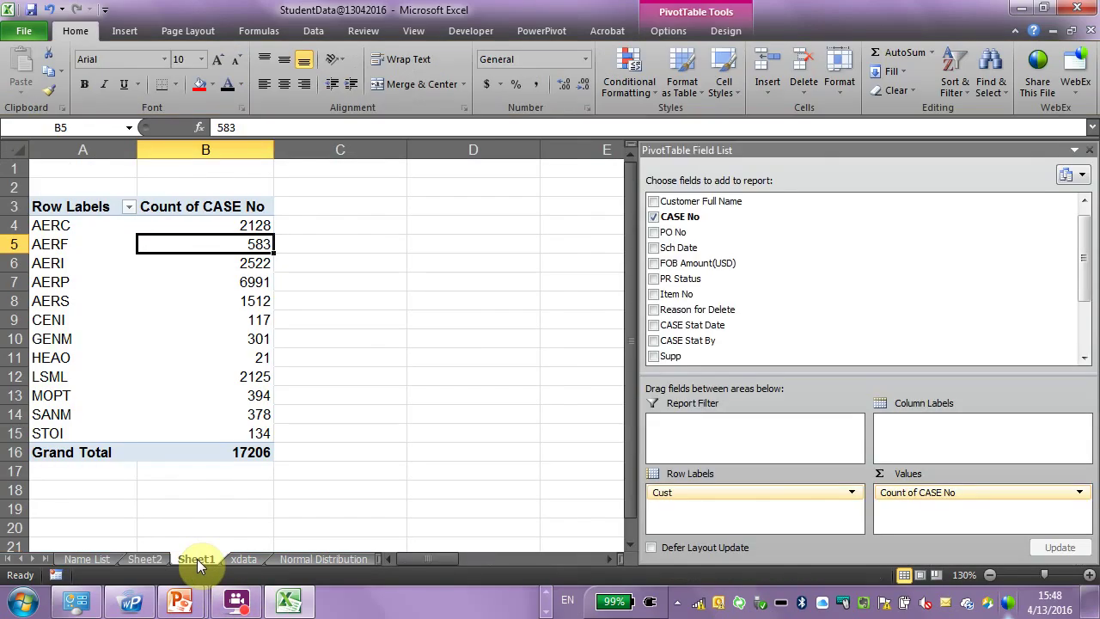
click(154, 562)
click(91, 277)
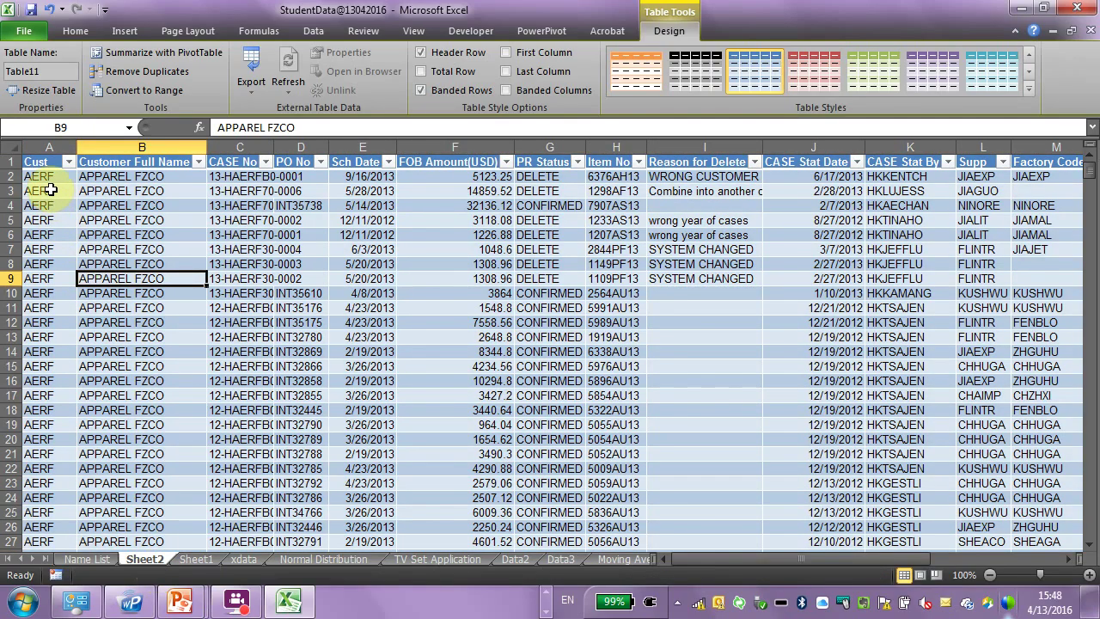
Move Sheet2 with the AERF detail table into a new workbook
right_click(151, 555)
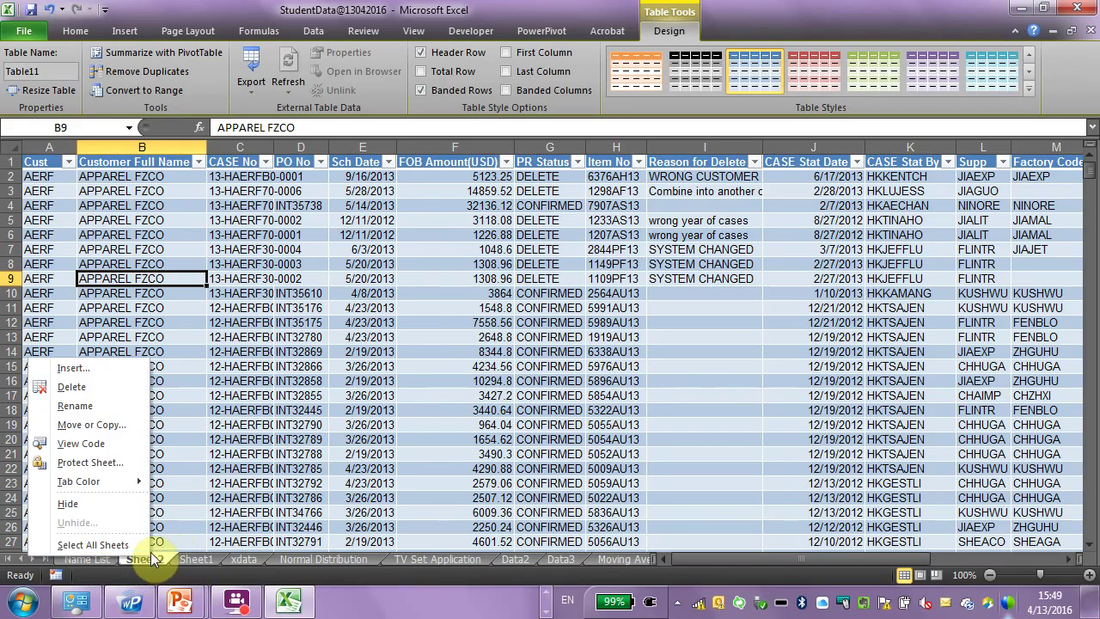
click(108, 426)
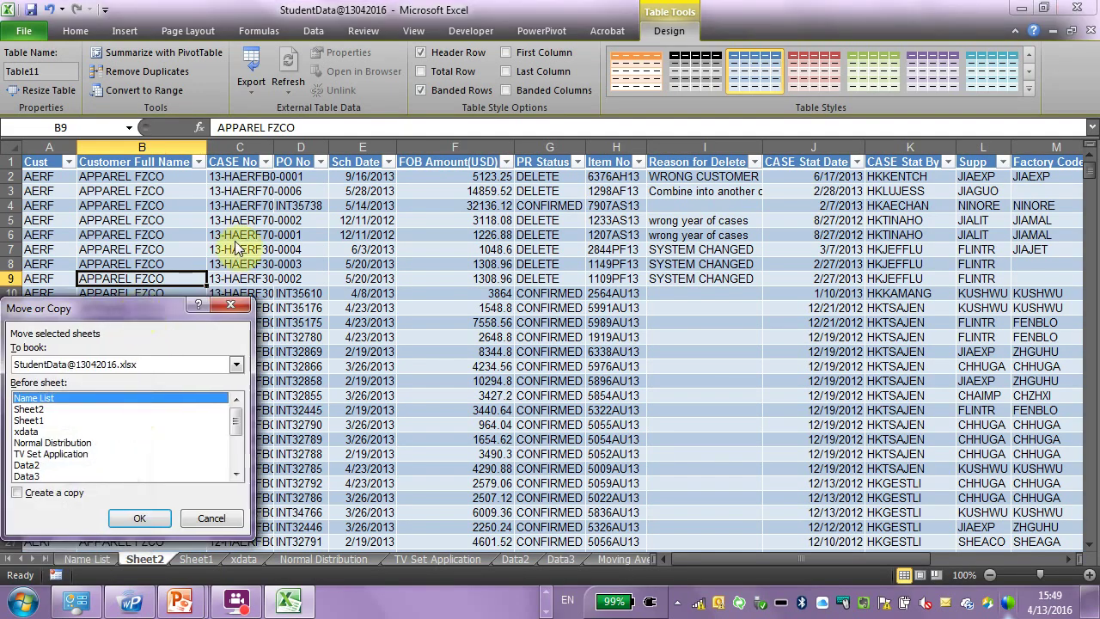
drag(139, 305, 308, 152)
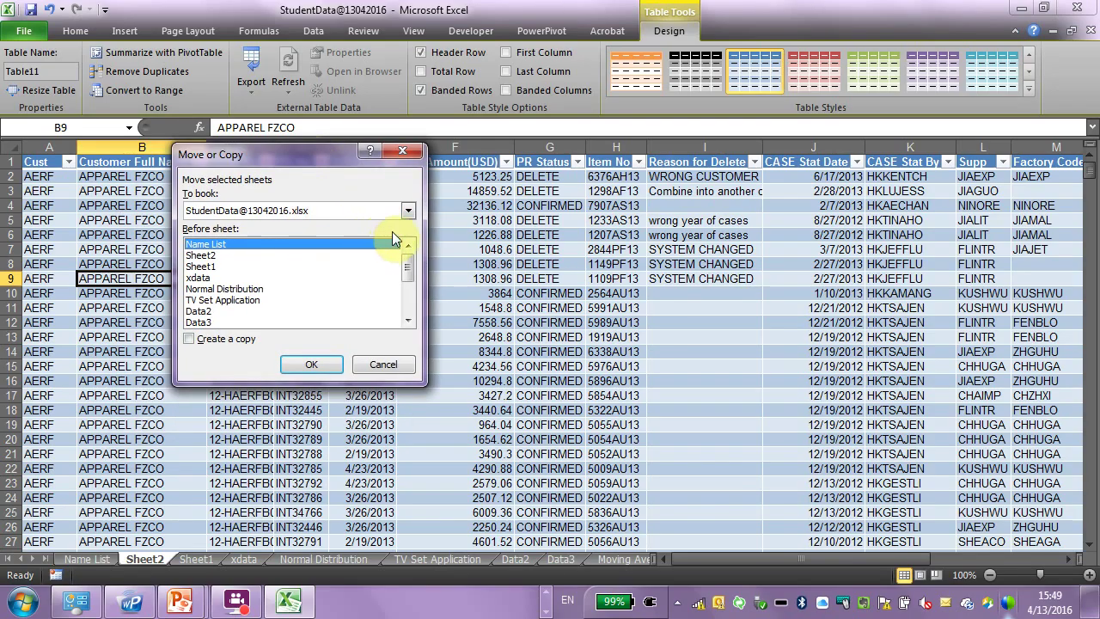
click(408, 211)
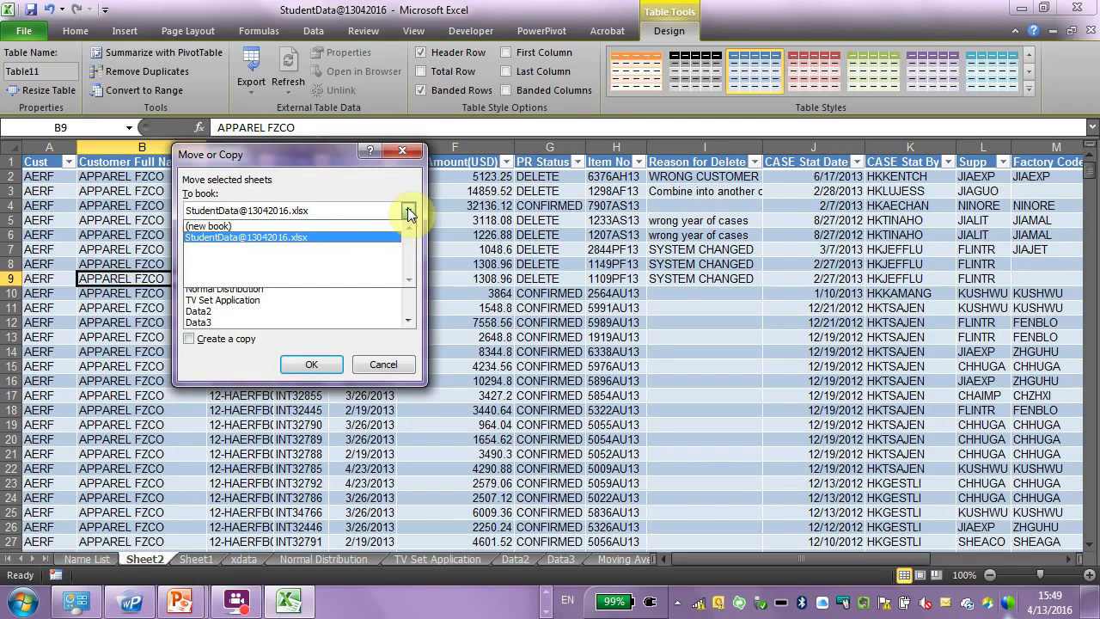
click(287, 226)
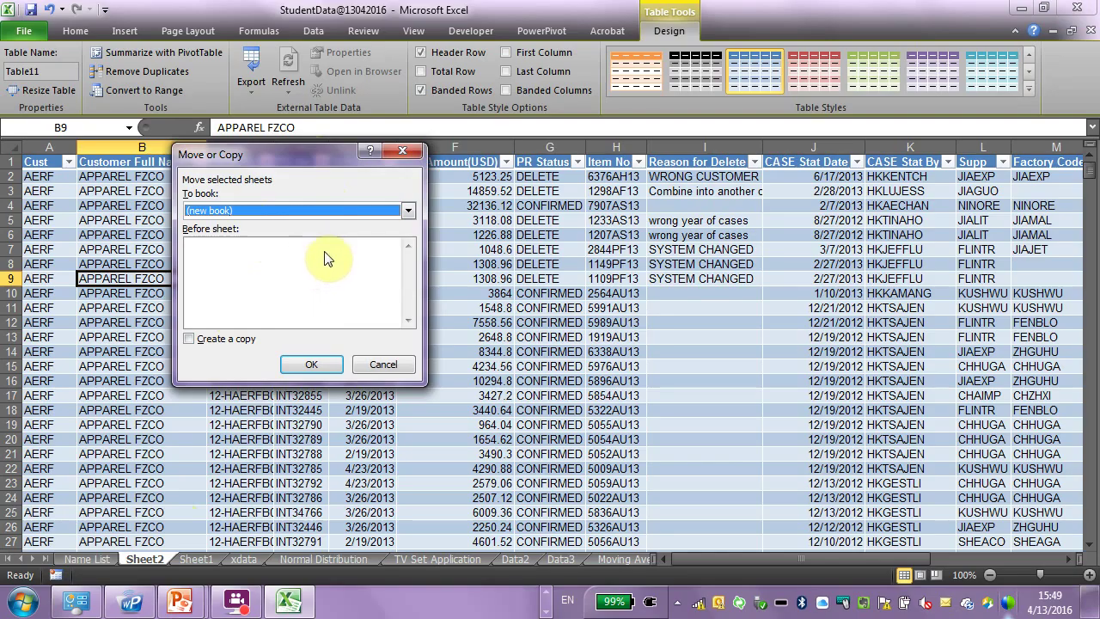
click(313, 366)
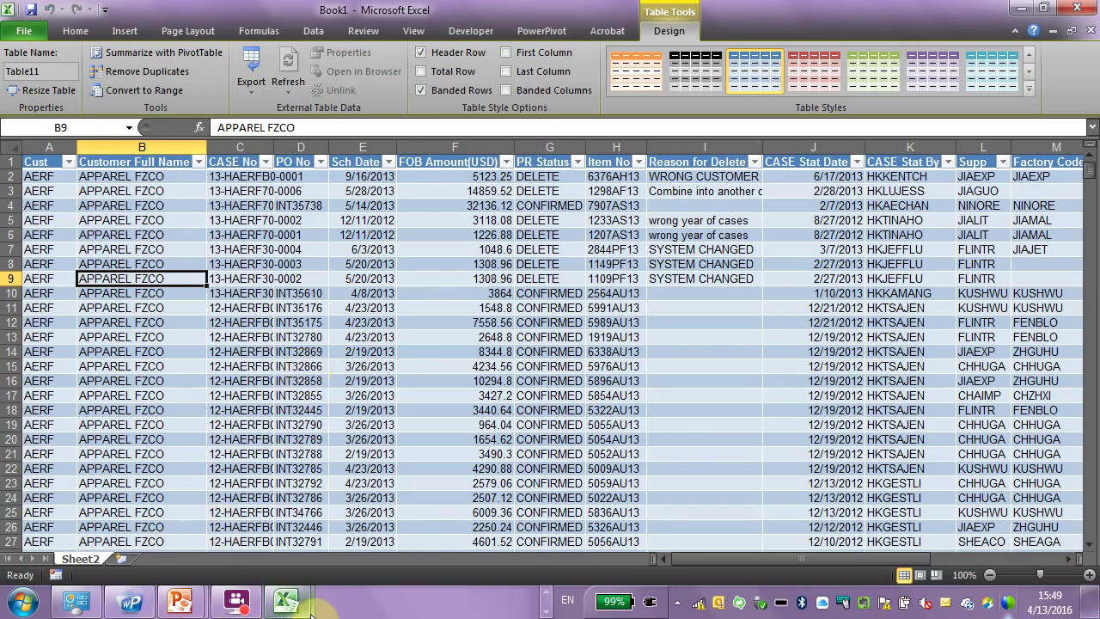
Peek at the StudentData pivot, then return to Book1's AERF detail rows
key(alt+Tab)
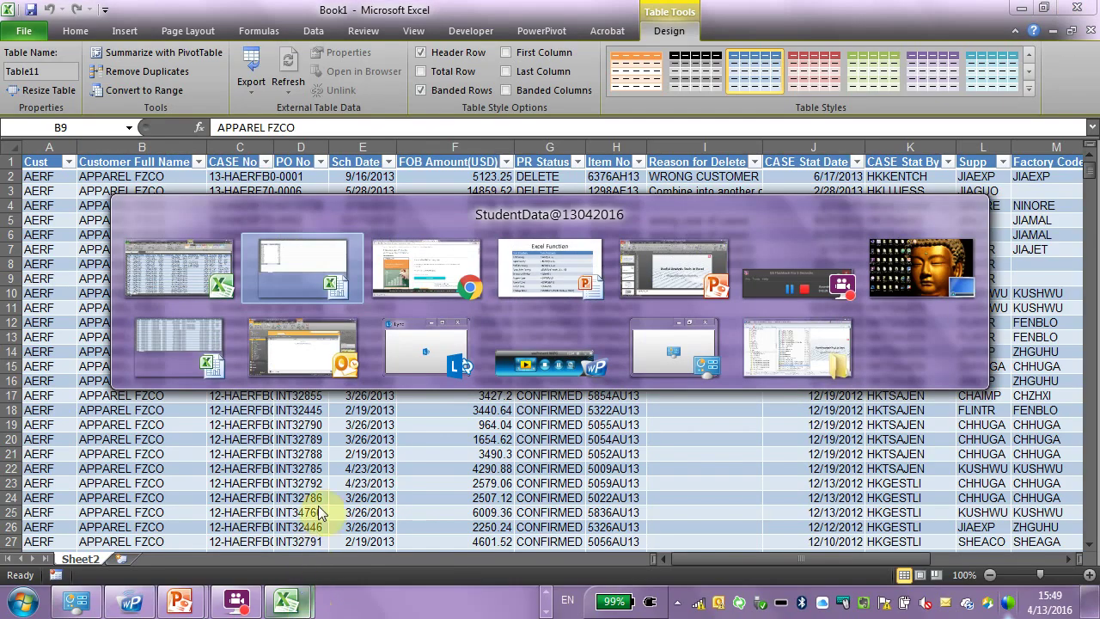
mouse_move(286, 604)
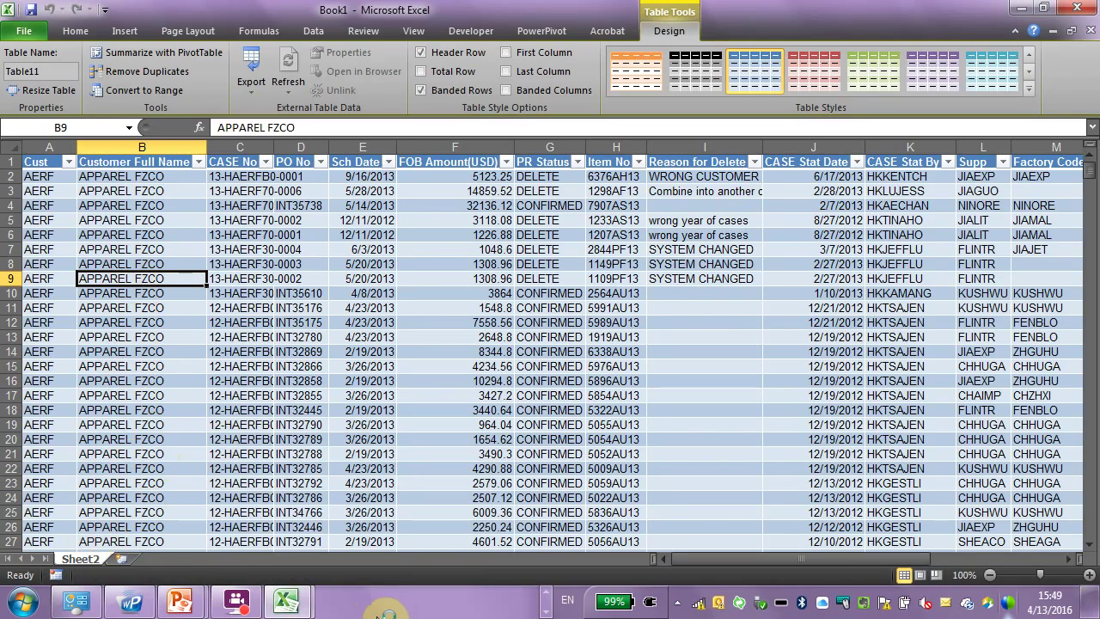
click(287, 603)
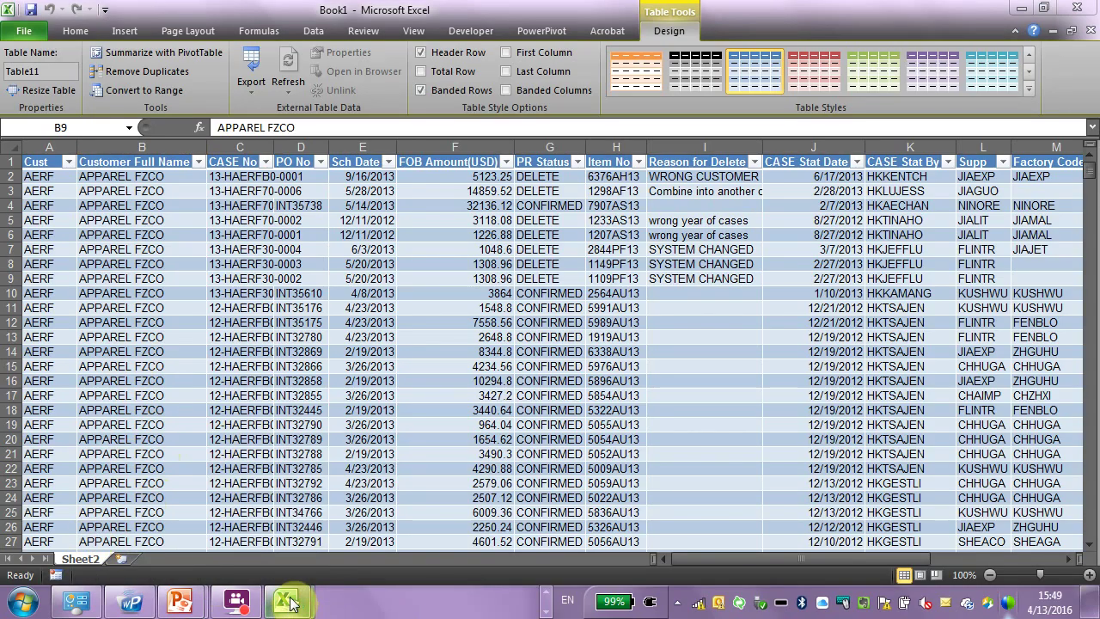
mouse_move(172, 508)
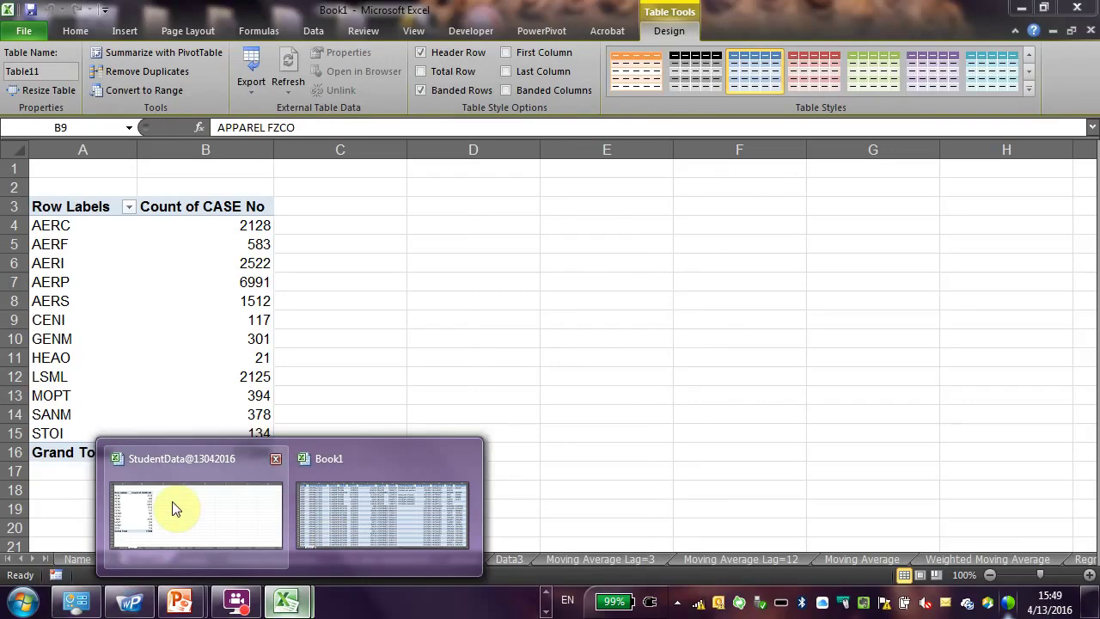
click(177, 488)
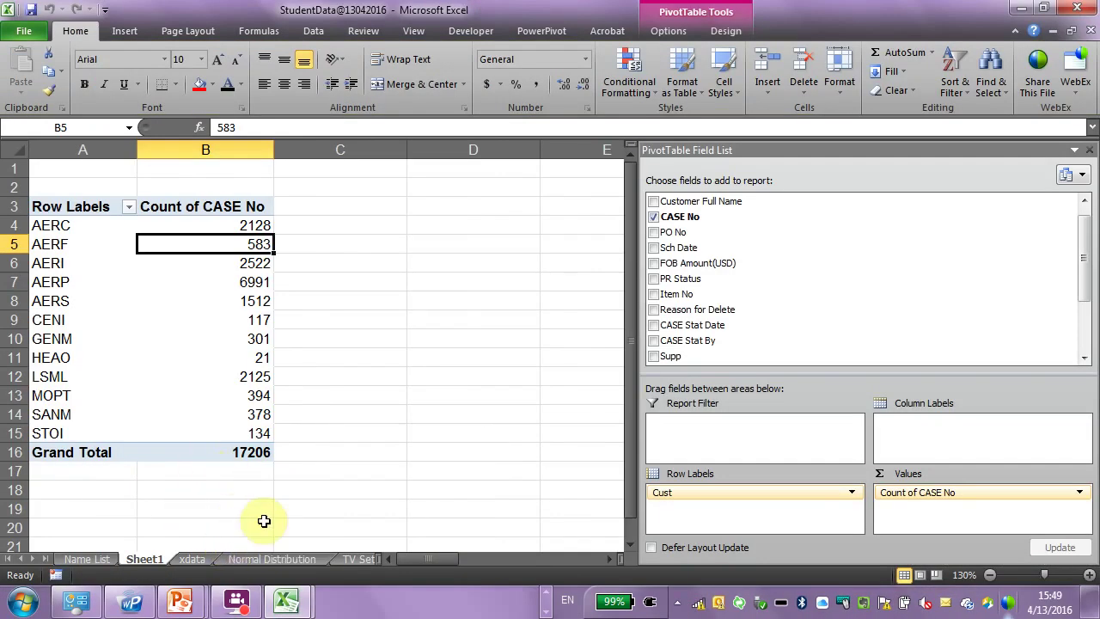
key(ctrl+Tab)
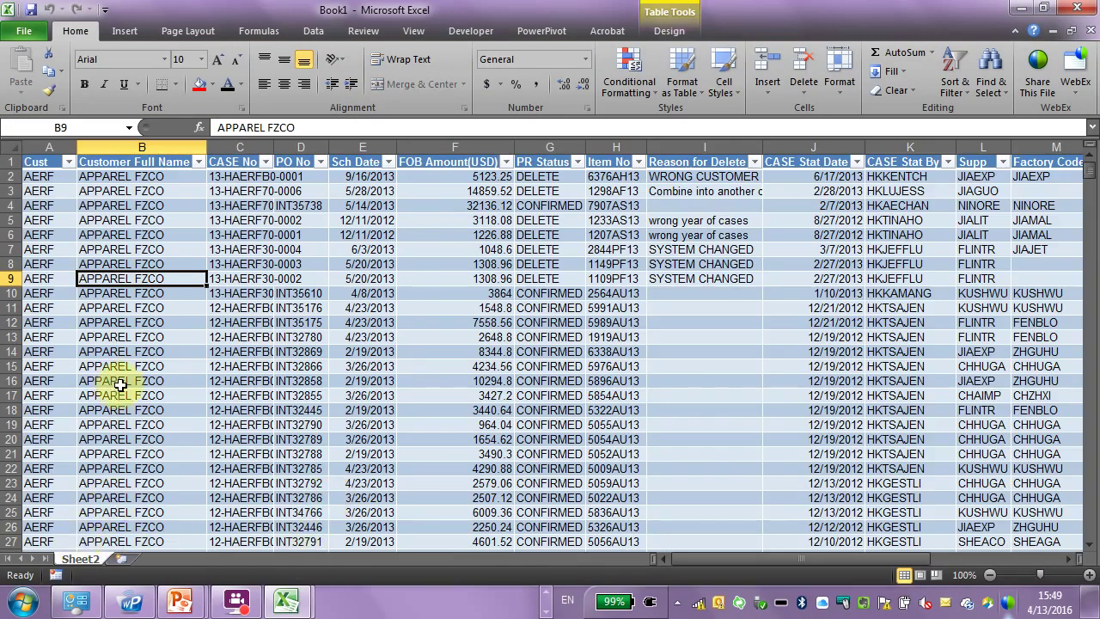
click(124, 367)
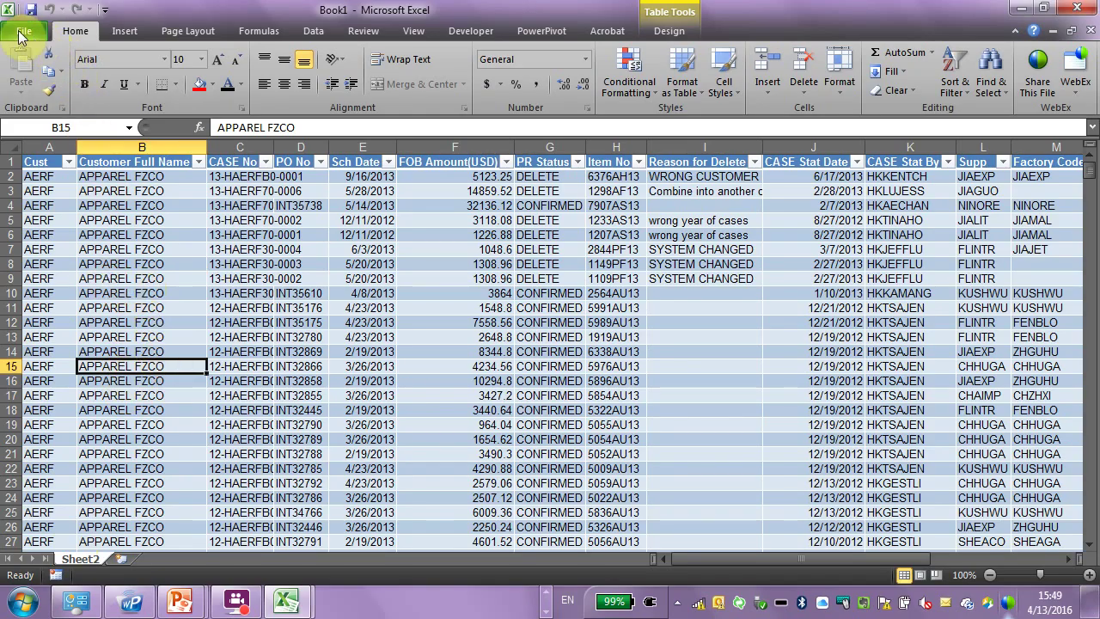
Send Book1 by e-mail as an attachment from File > Save & Send
click(13, 32)
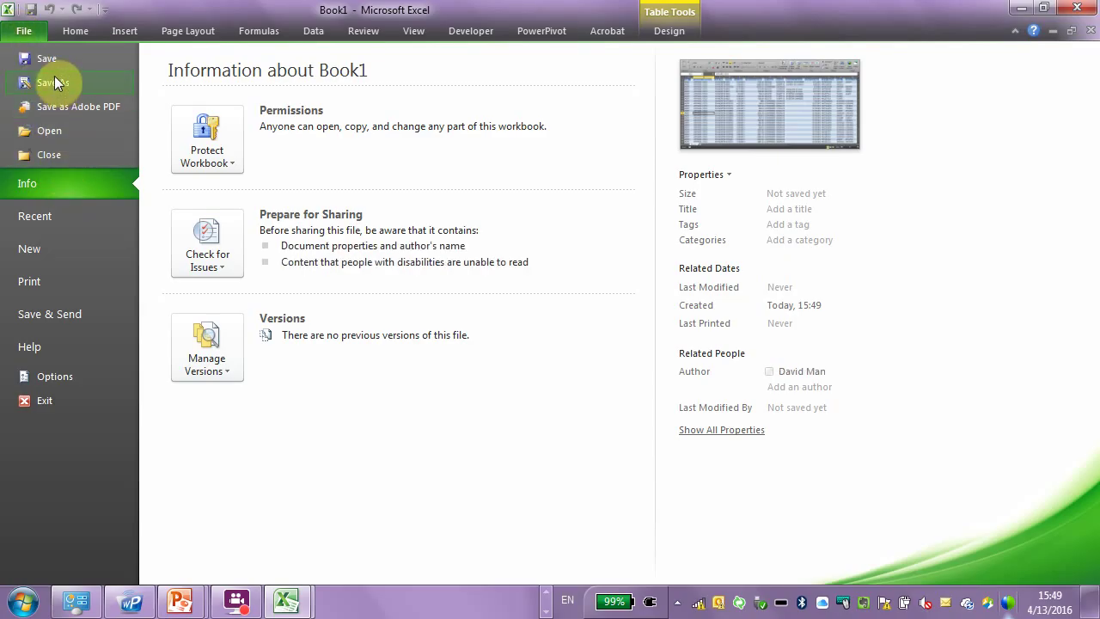
click(80, 314)
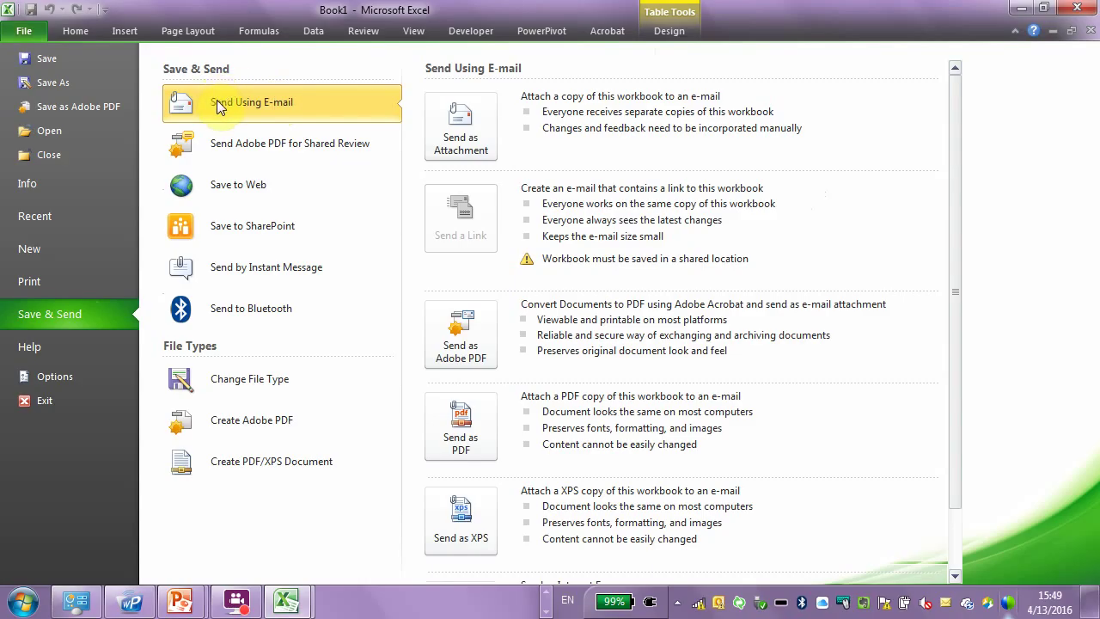
click(475, 125)
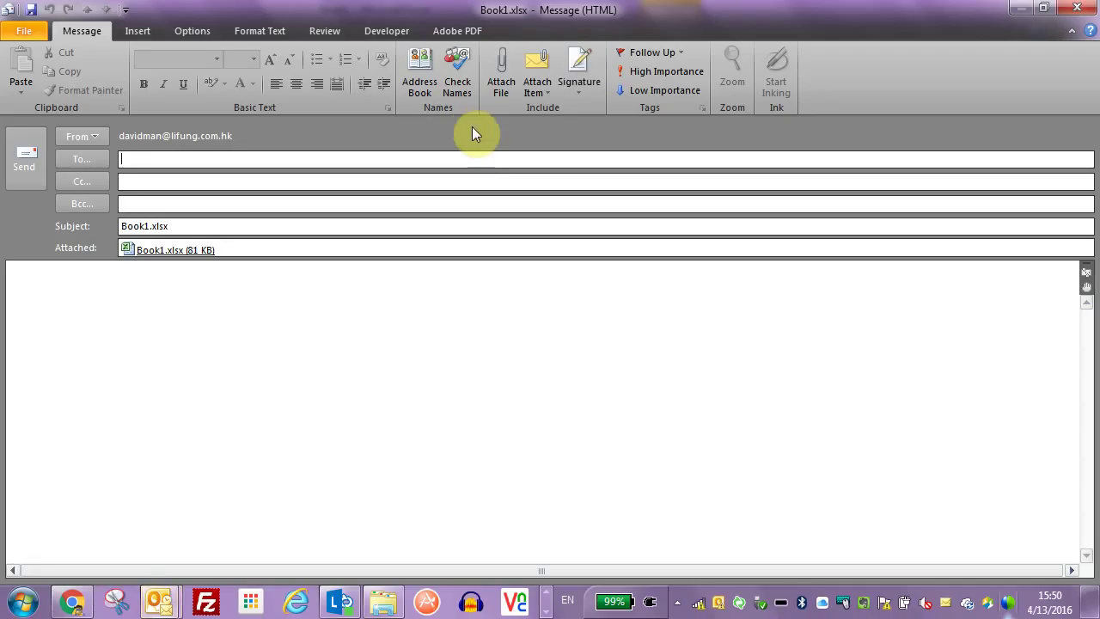
Try the recipient field and message body, then close the Book1.xlsx e-mail draft
click(172, 157)
click(178, 156)
click(178, 155)
click(179, 155)
click(163, 323)
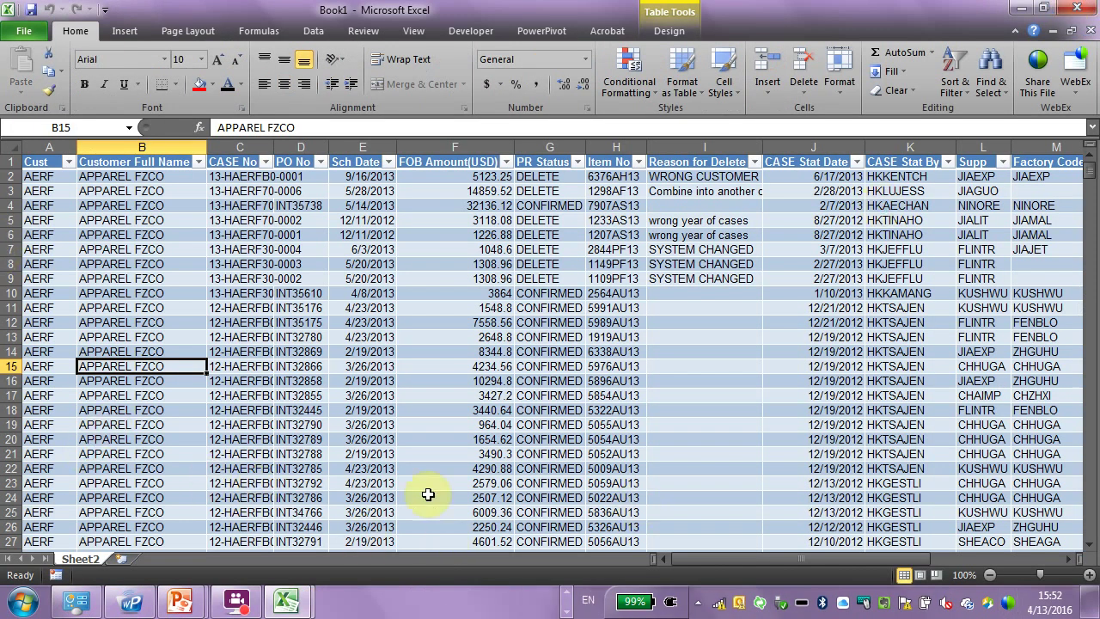
click(305, 409)
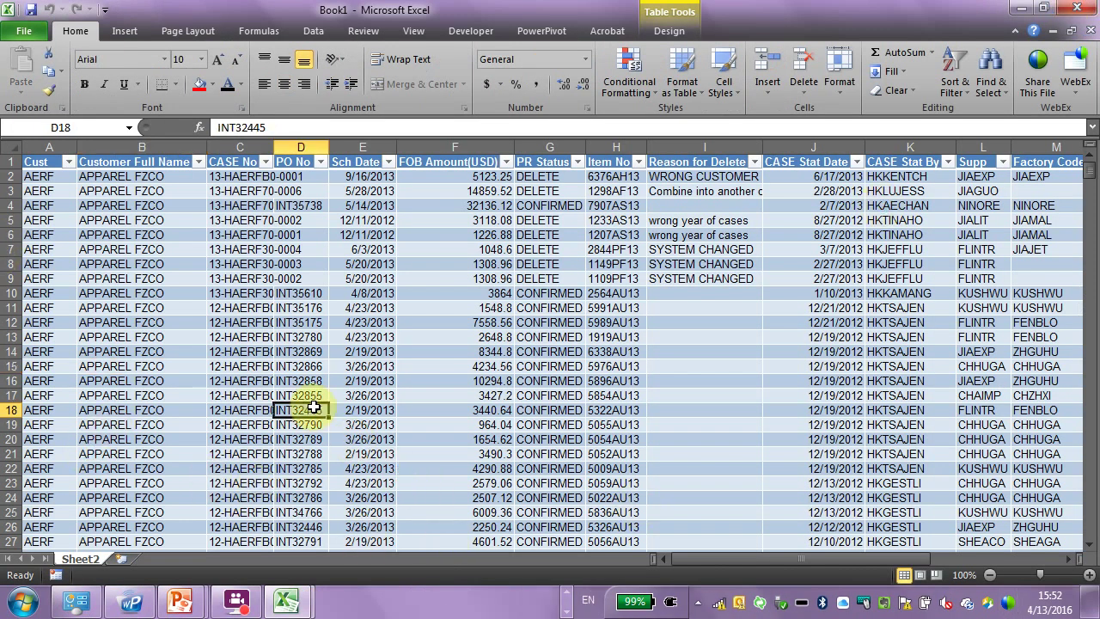
Close Book1 without saving it
click(335, 308)
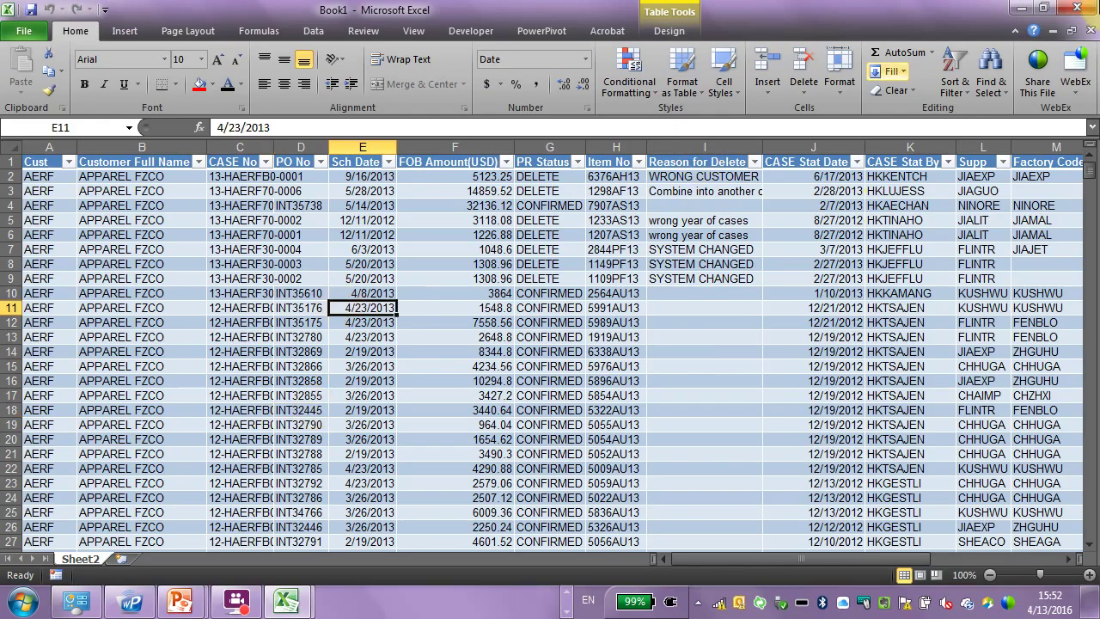
click(1091, 31)
click(547, 320)
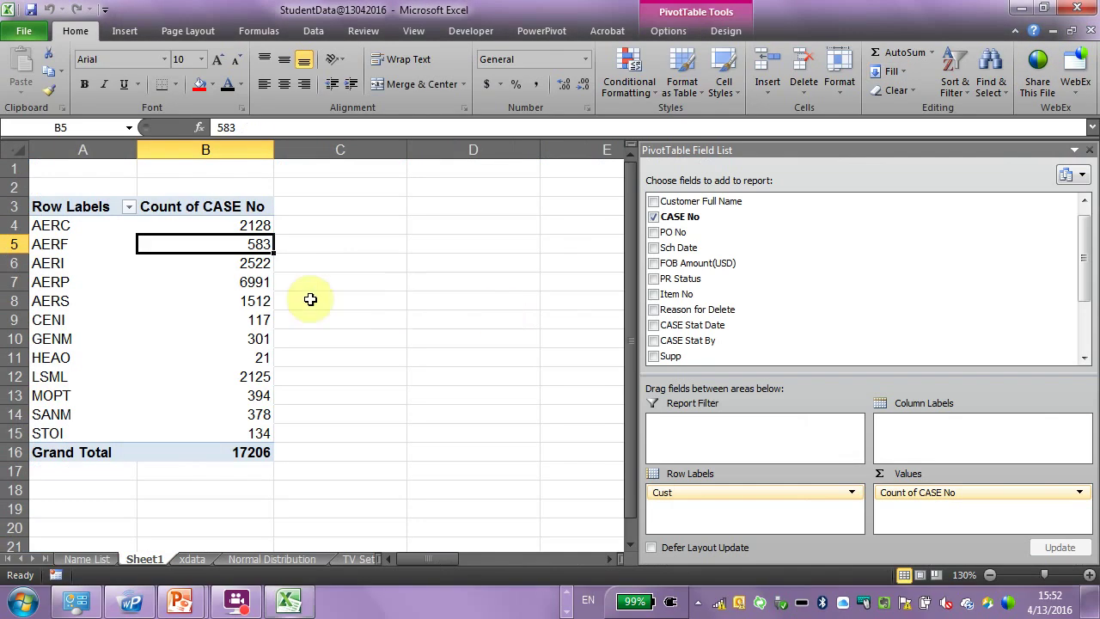
Check the AERS, AERI, CENI and AERP case counts, then add FOB Amount(USD) to the pivot values
click(216, 297)
click(210, 262)
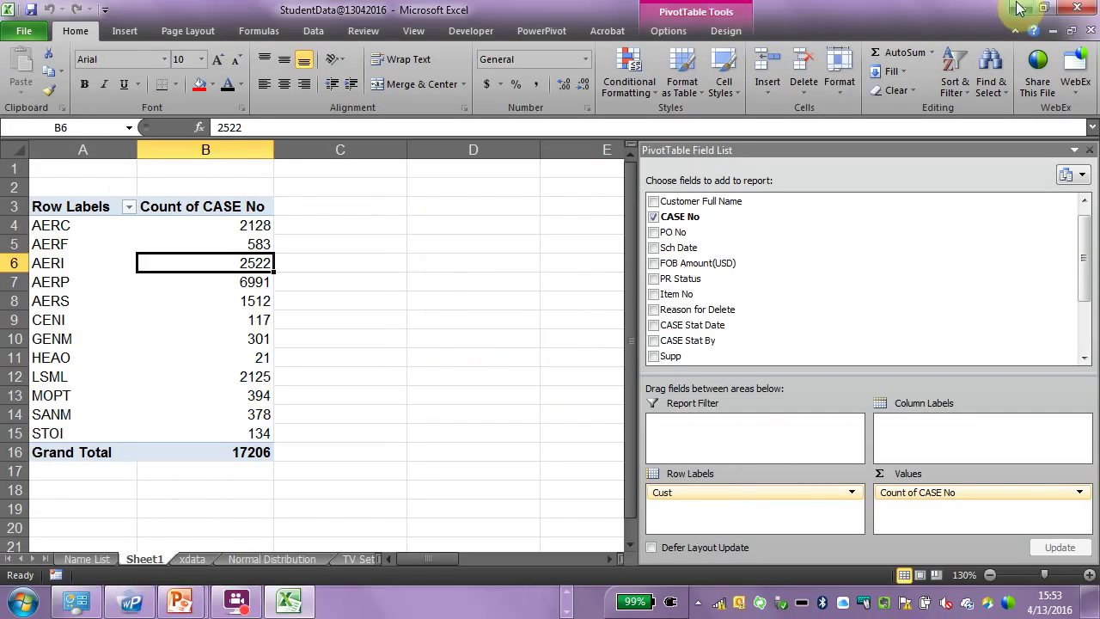
click(209, 316)
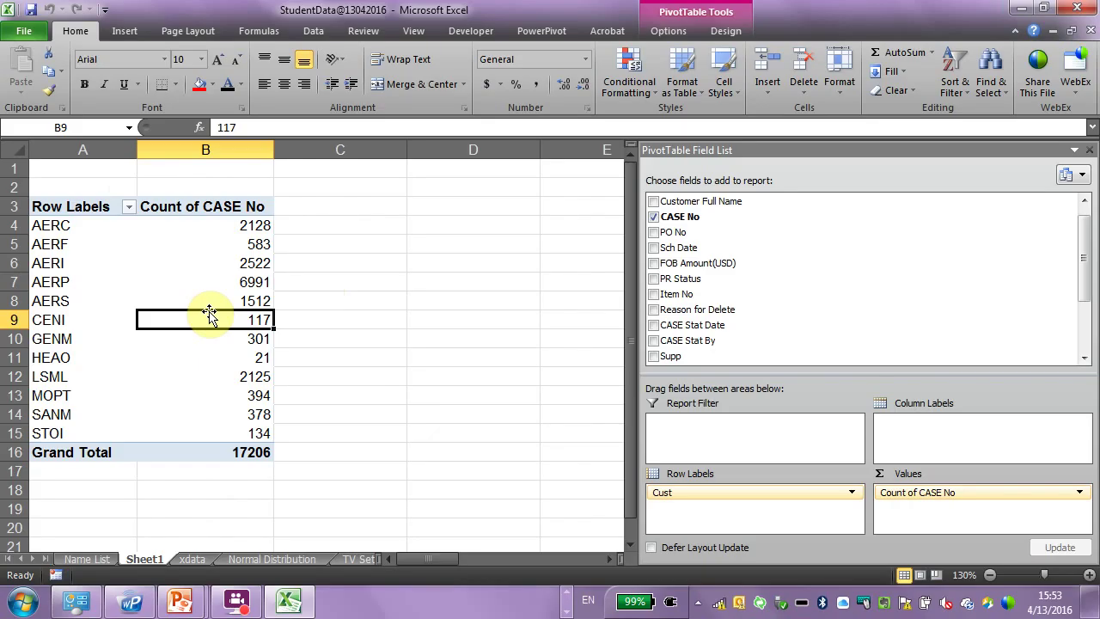
click(219, 282)
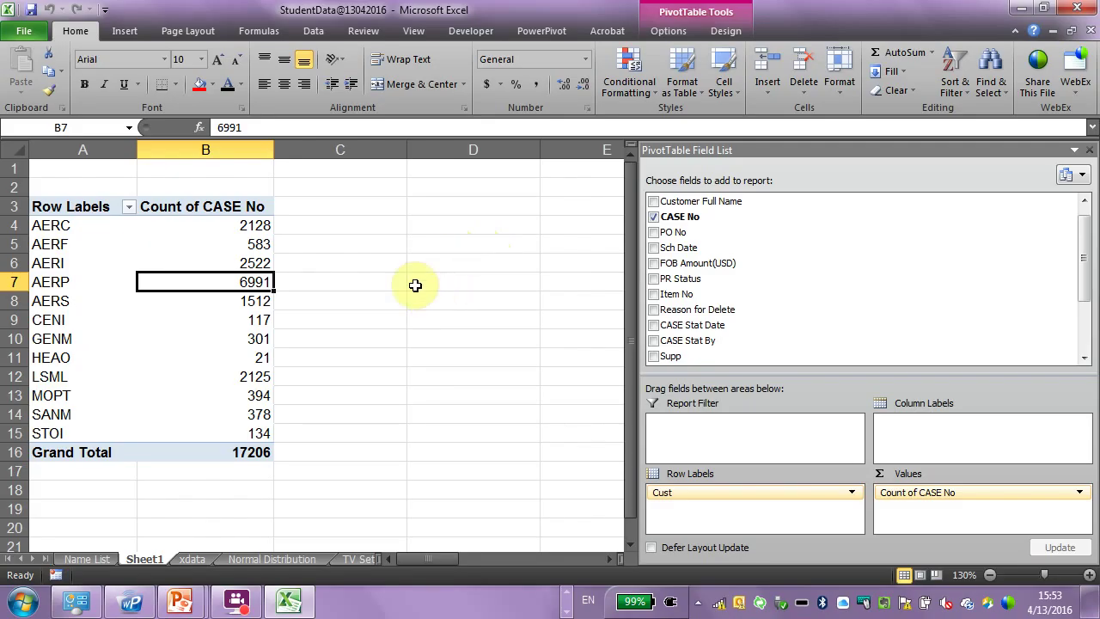
click(79, 210)
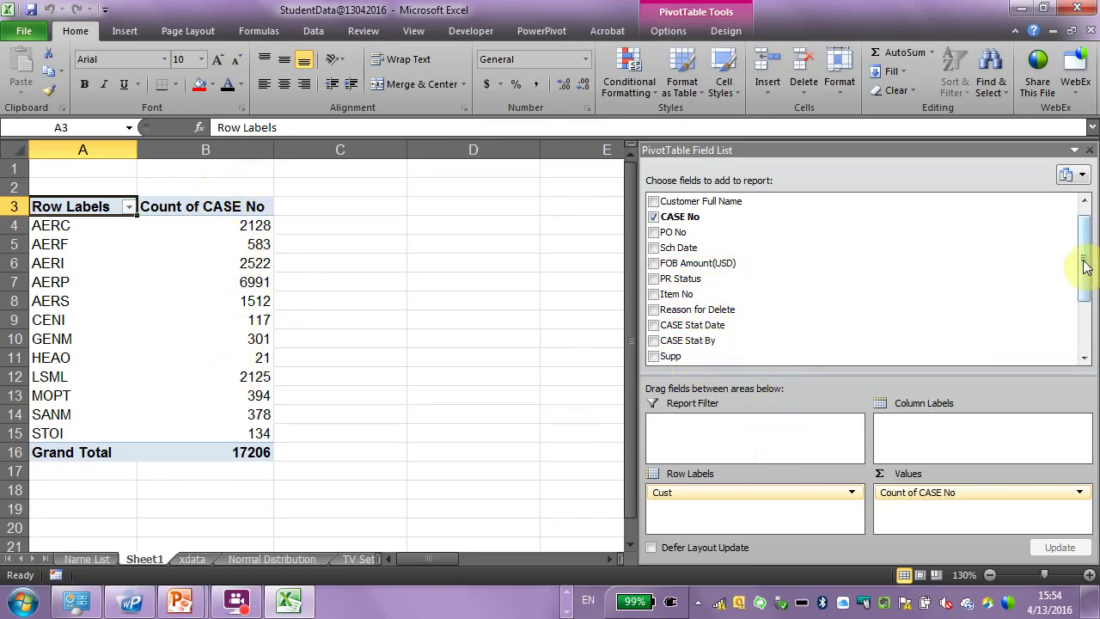
drag(722, 263, 975, 513)
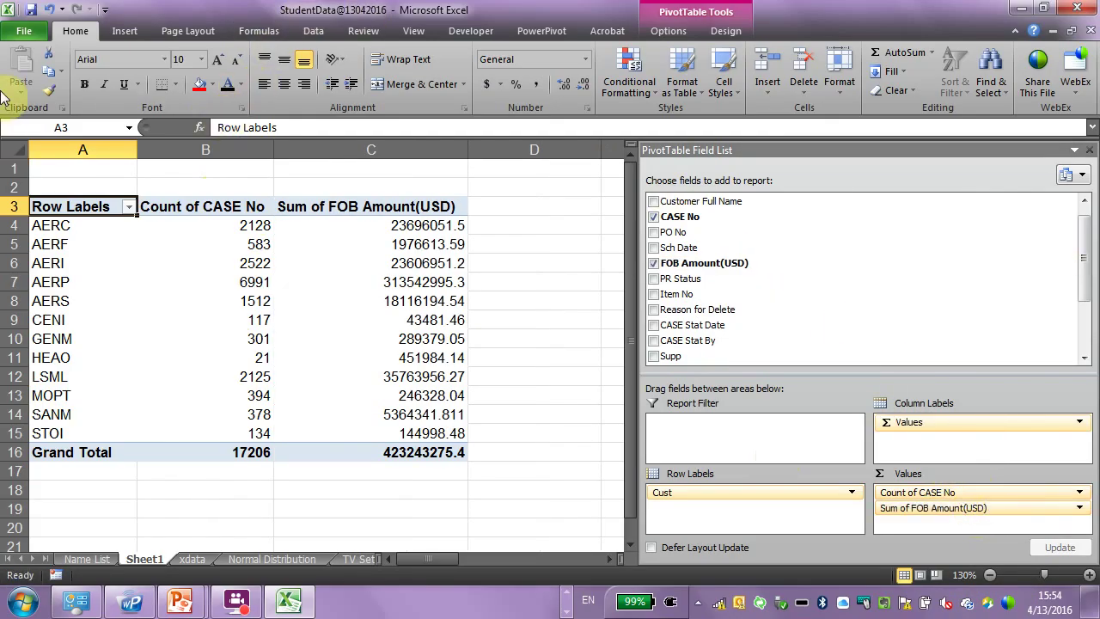
Rename the pivot headers to Customer, #Case and TTL FOB
click(129, 268)
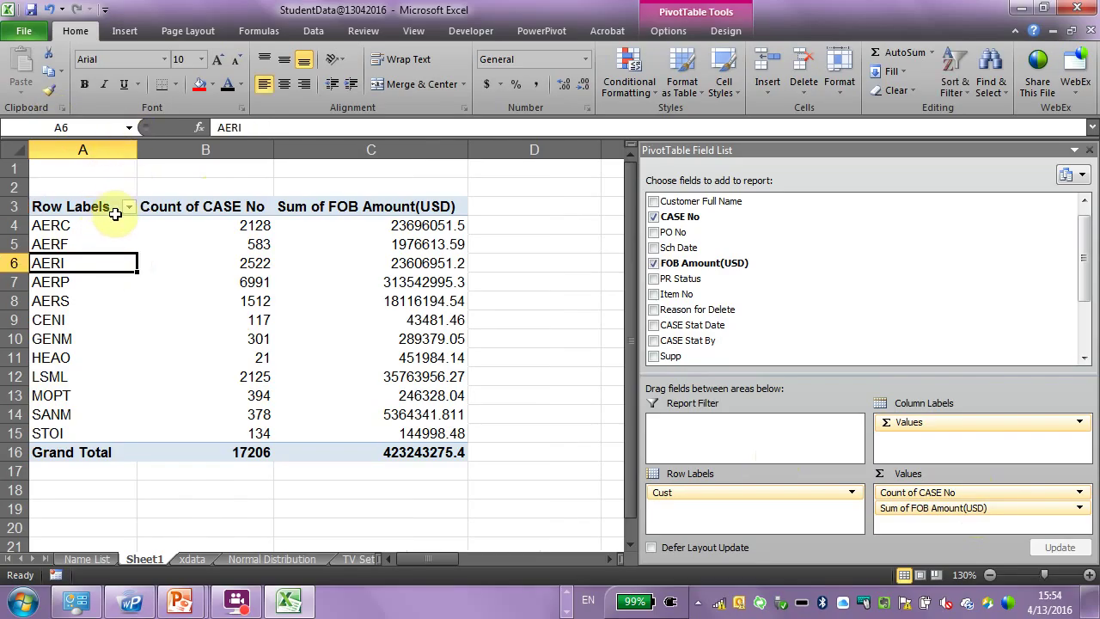
click(98, 206)
text(Cus)
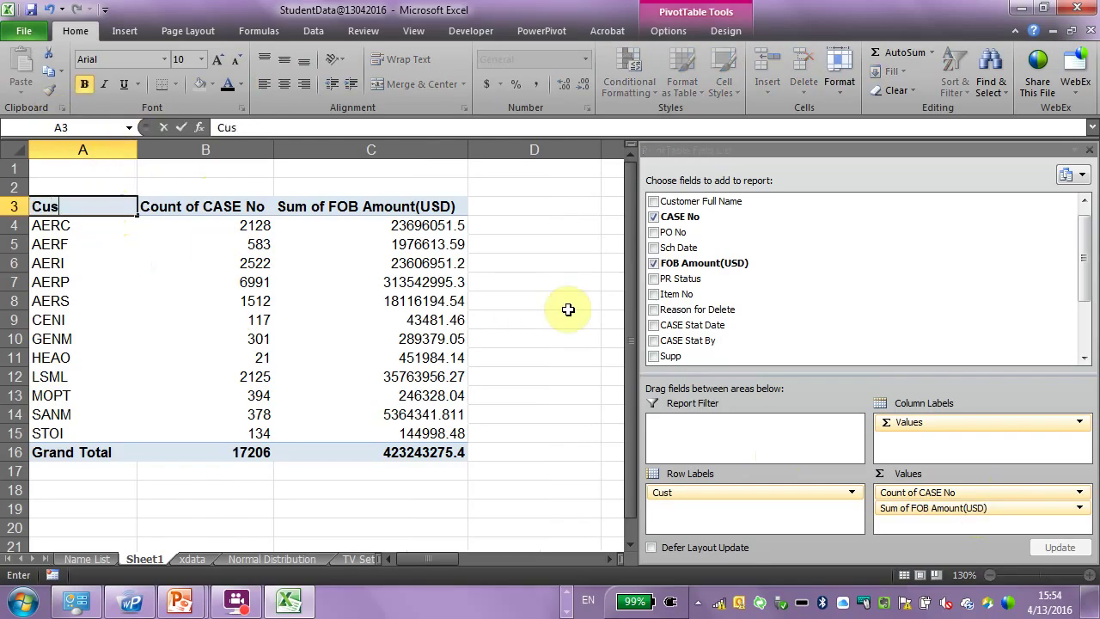
text(tomer)
key(Tab)
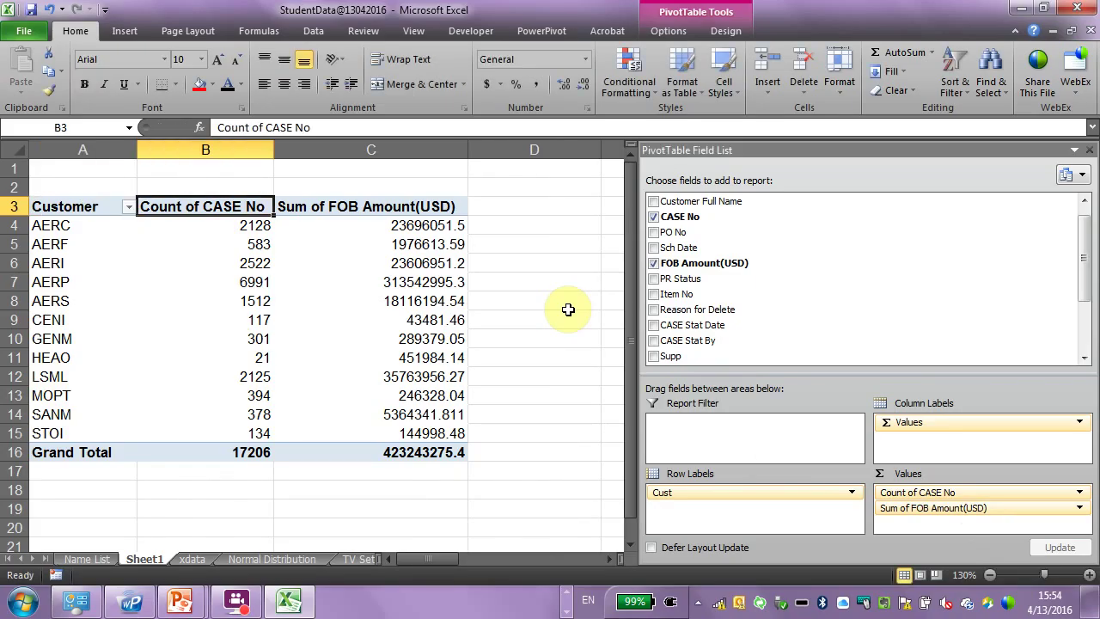
text(#Case)
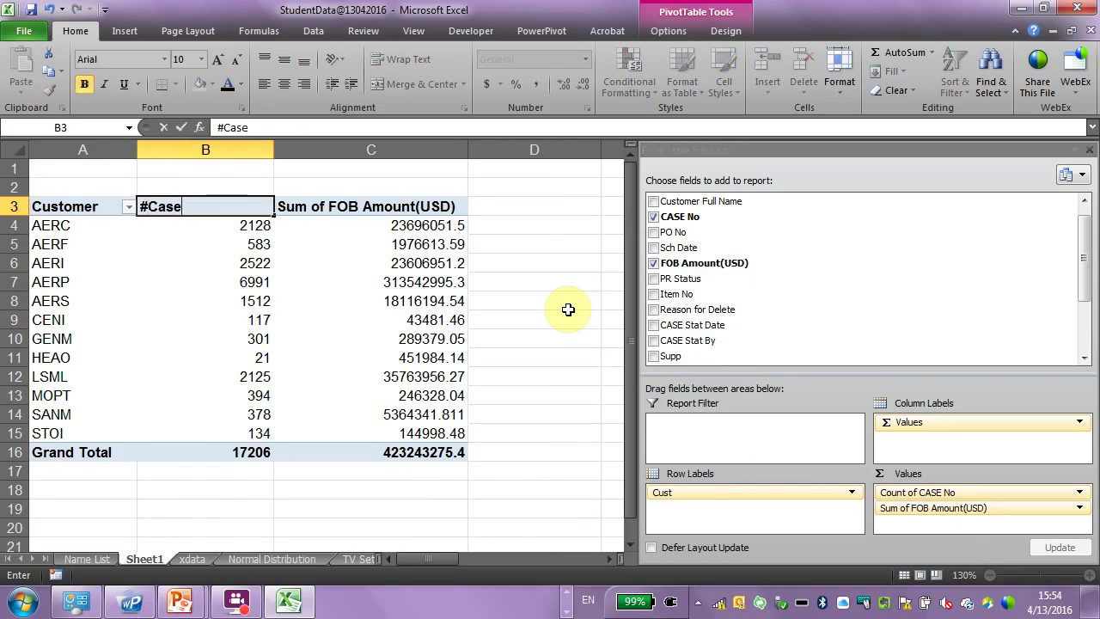
key(Tab)
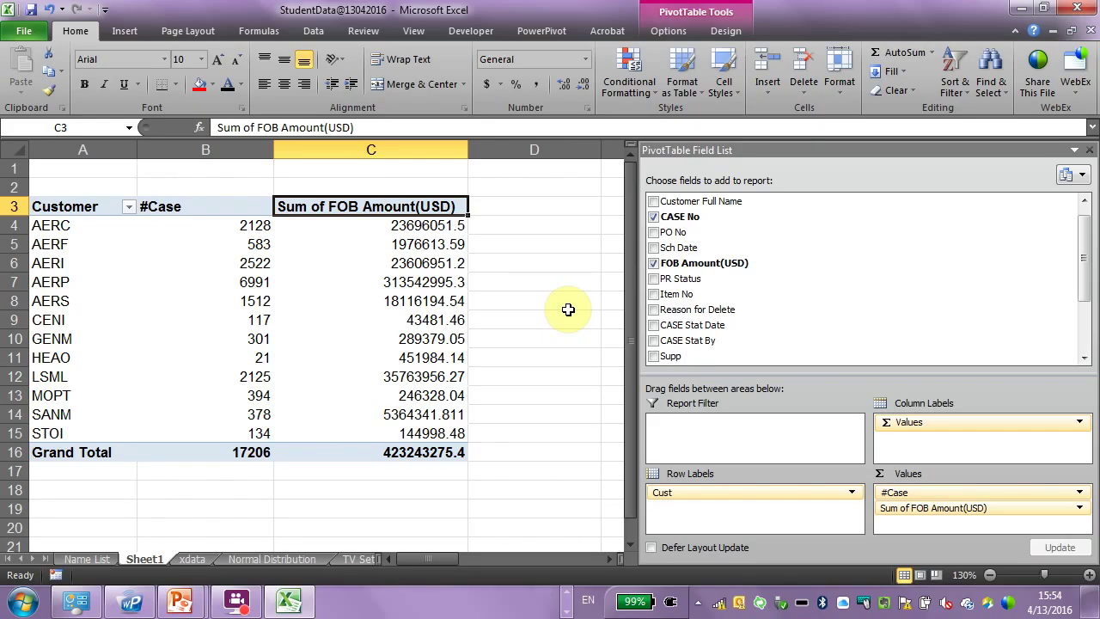
text(TTL FOB)
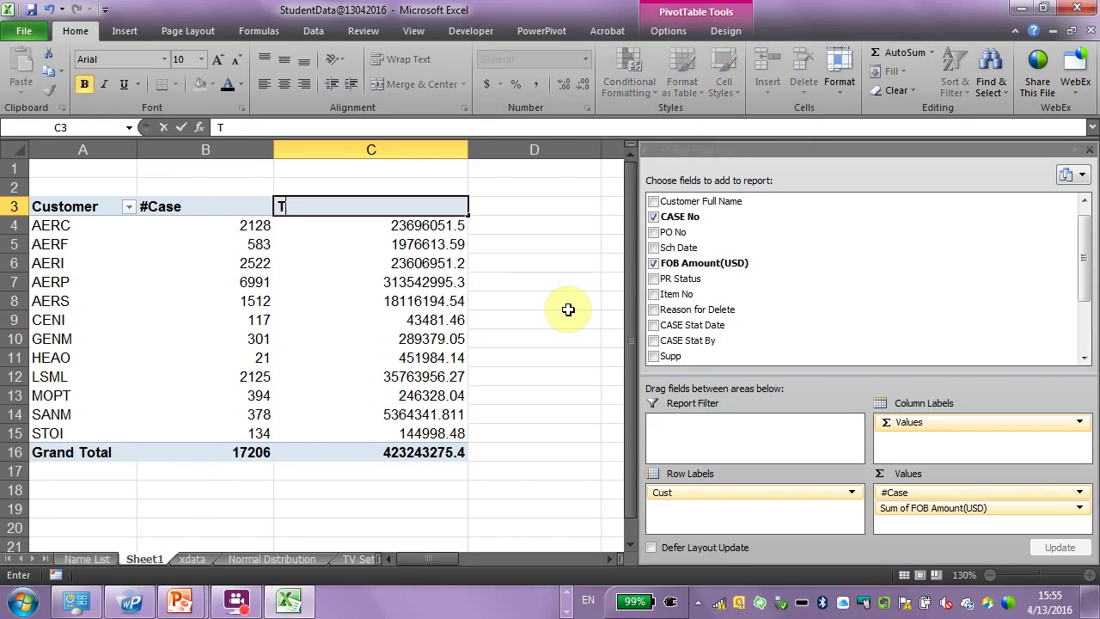
key(Down)
key(Down)
key(Down)
key(Down)
key(Down)
key(Down)
key(Down)
key(Down)
key(Down)
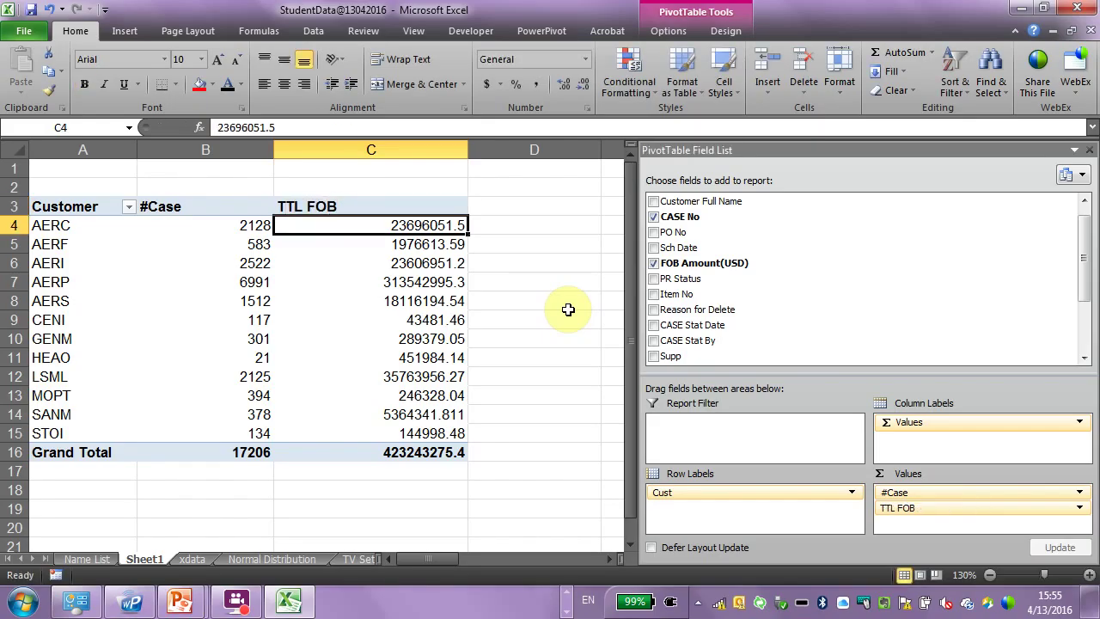
Select the TTL FOB values C4:C16 down through the grand total
key(Down)
key(Down)
key(Down)
key(Down)
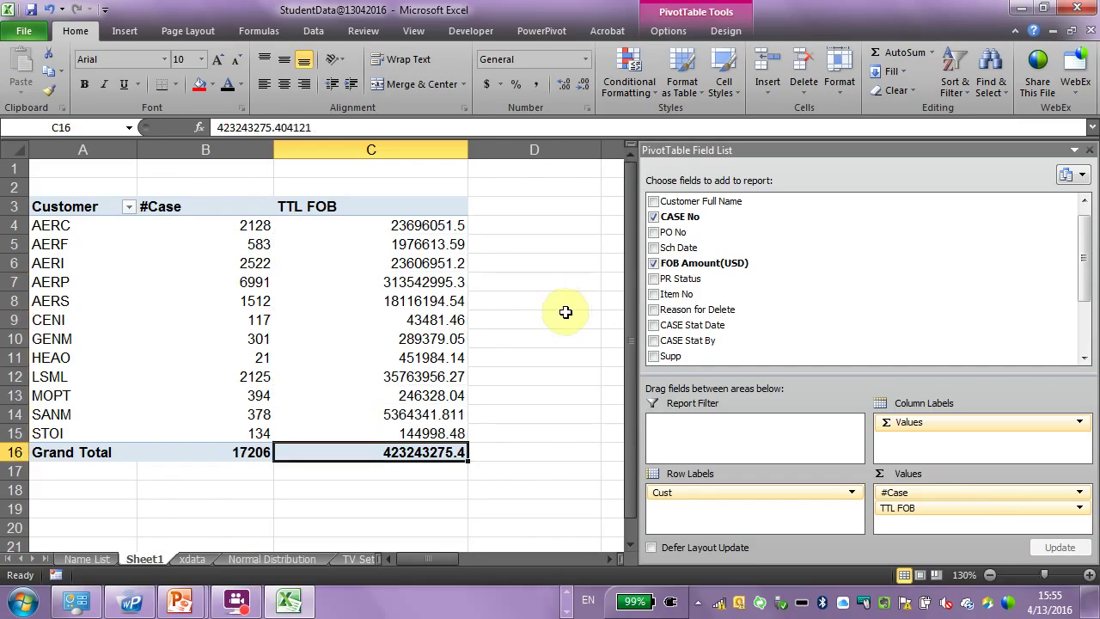
click(414, 229)
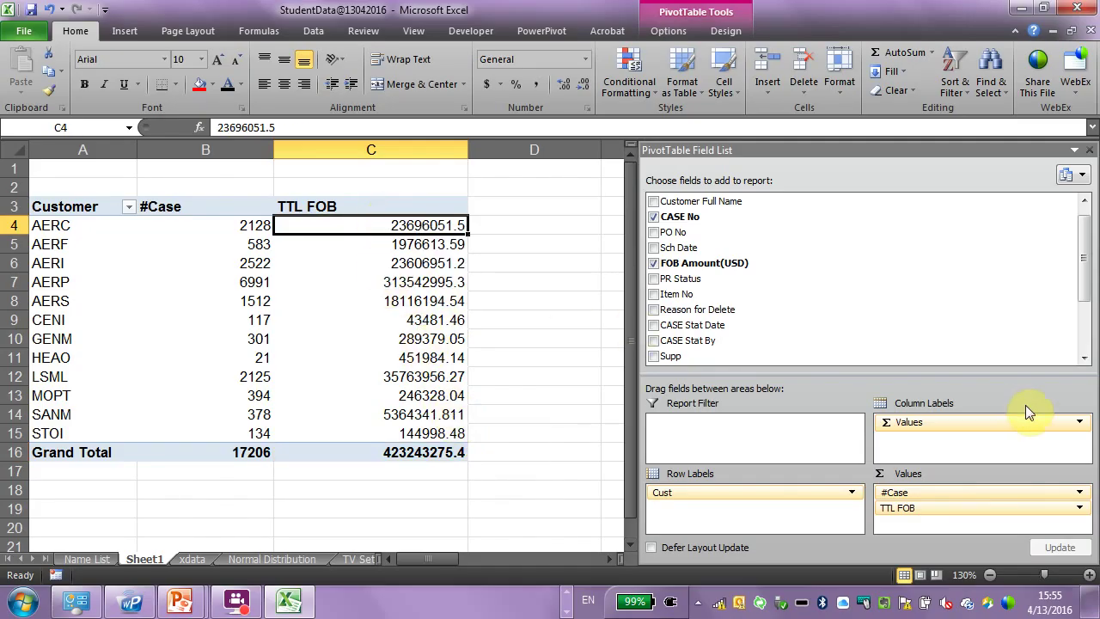
key(ctrl+shift+Down)
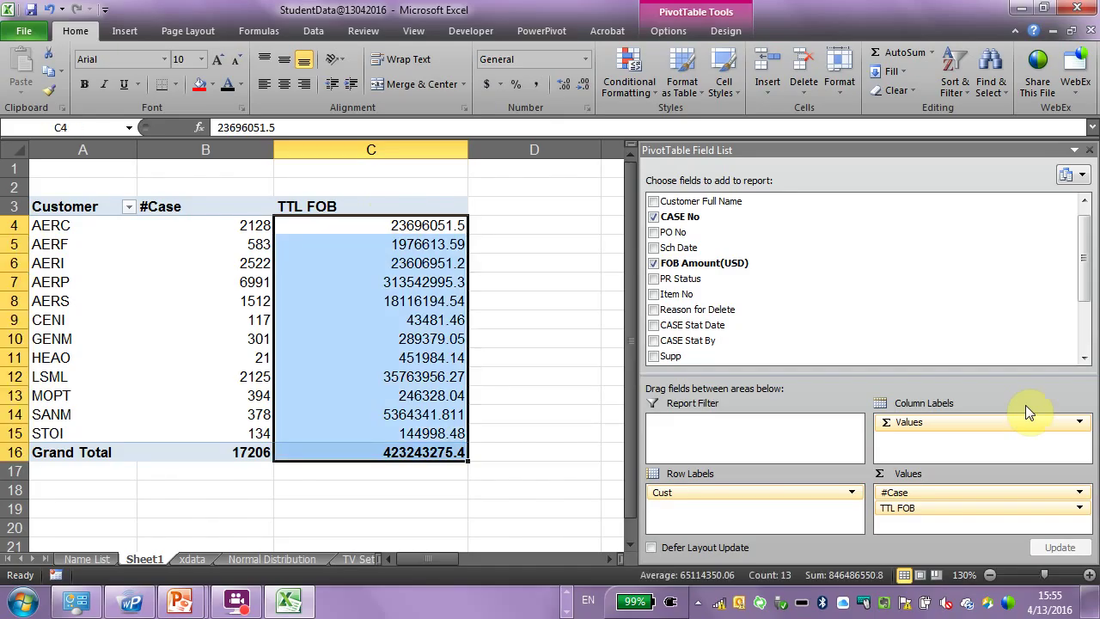
key(shift+BackSpace)
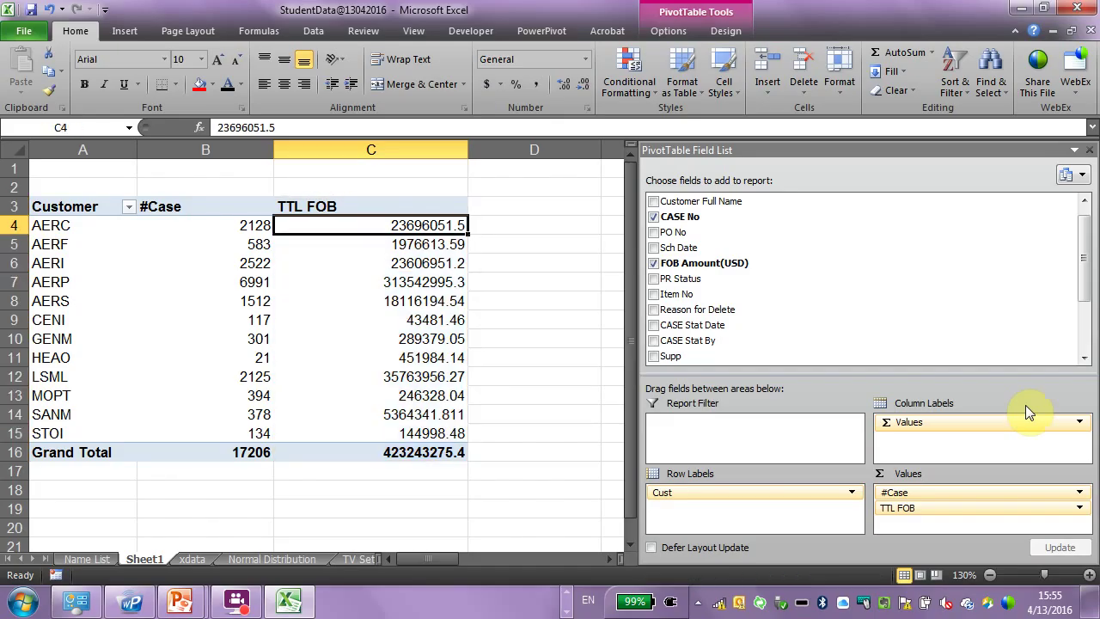
key(ctrl+shift+Down)
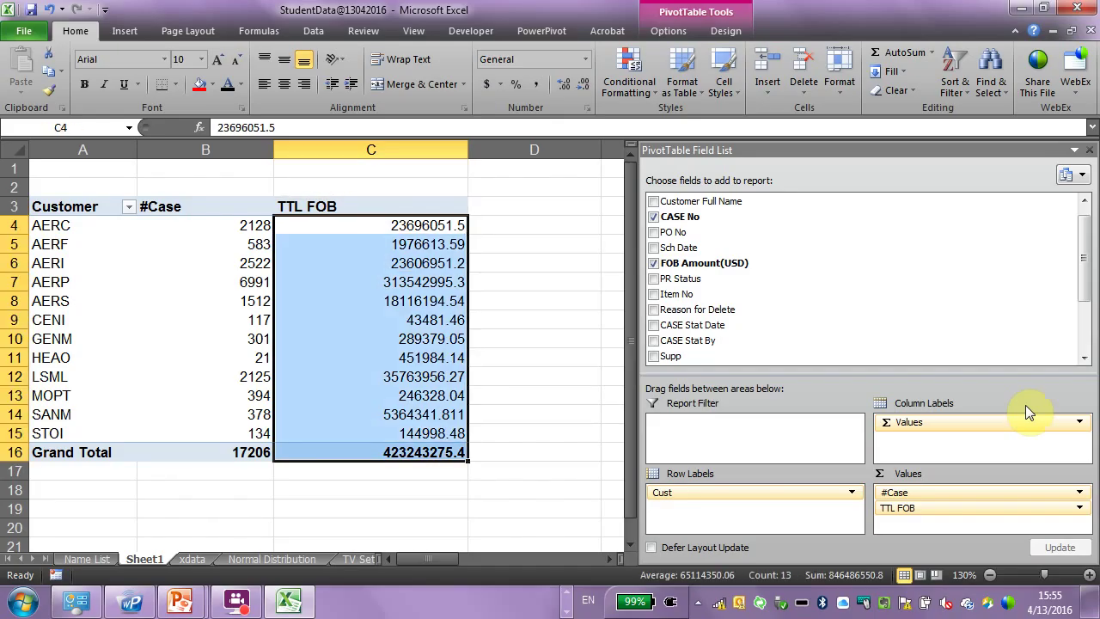